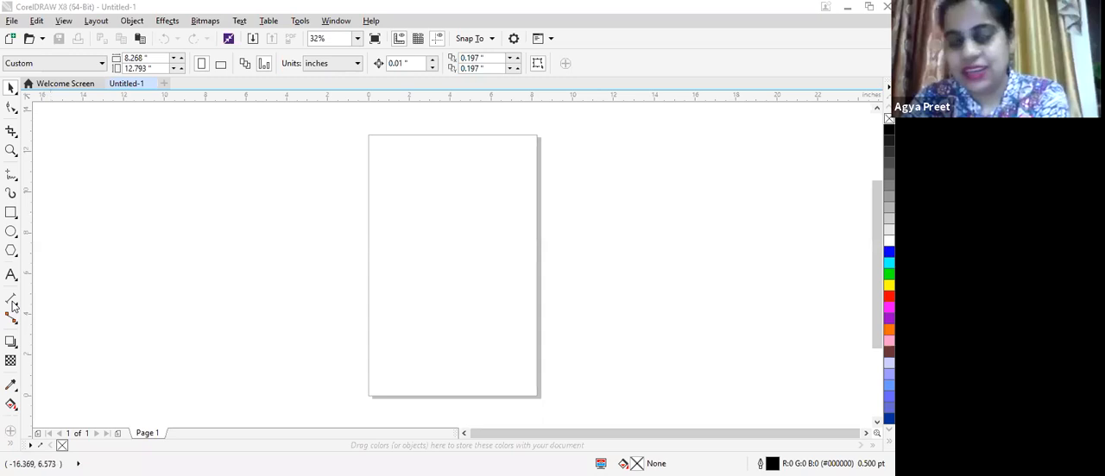
- Draw a rectangle about 9.7 by 5.1 inches overlapping the left side of the page
{"action": "left_click", "coordinate": [12, 303]}
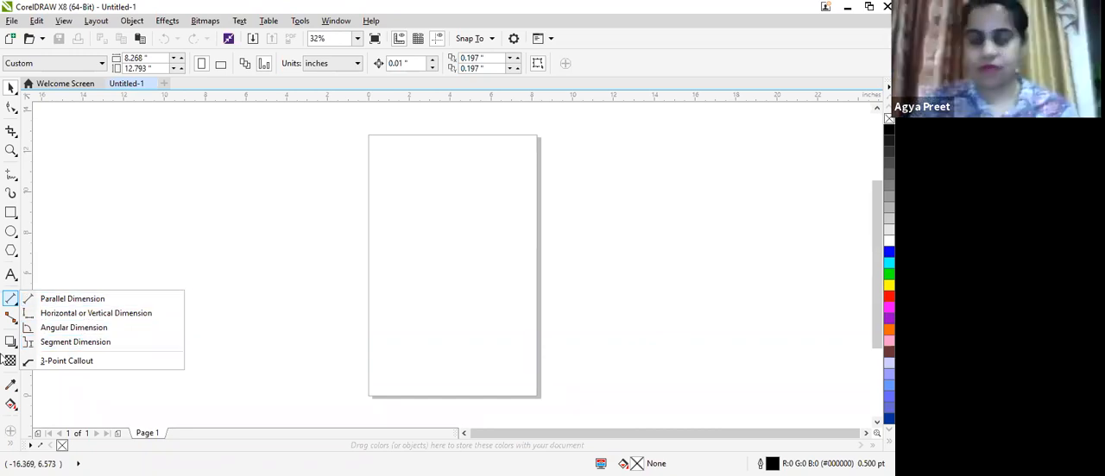
{"action": "left_click", "coordinate": [11, 213]}
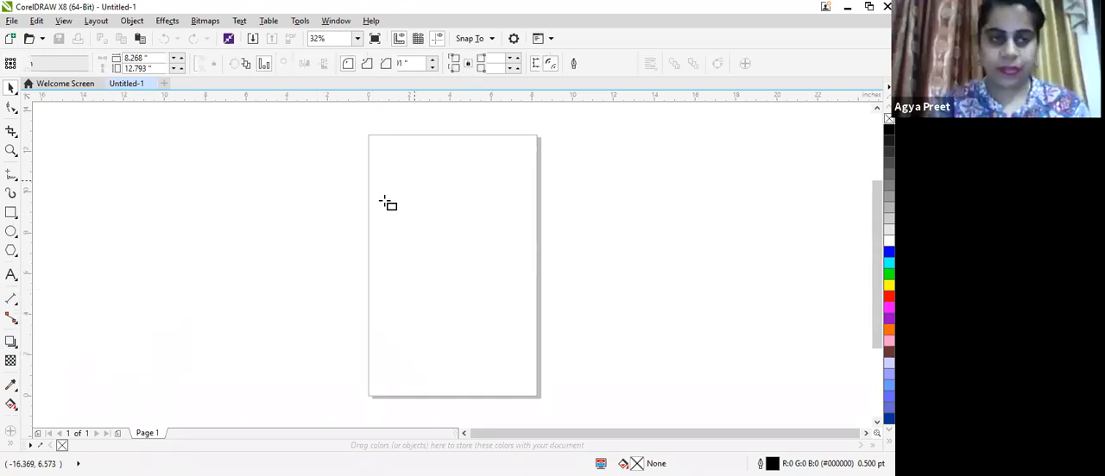
{"action": "mouse_move", "coordinate": [298, 194]}
{"action": "left_mouse_down"}
{"action": "mouse_move", "coordinate": [457, 294]}
{"action": "mouse_move", "coordinate": [514, 307]}
{"action": "mouse_move", "coordinate": [500, 302]}
{"action": "left_mouse_up"}
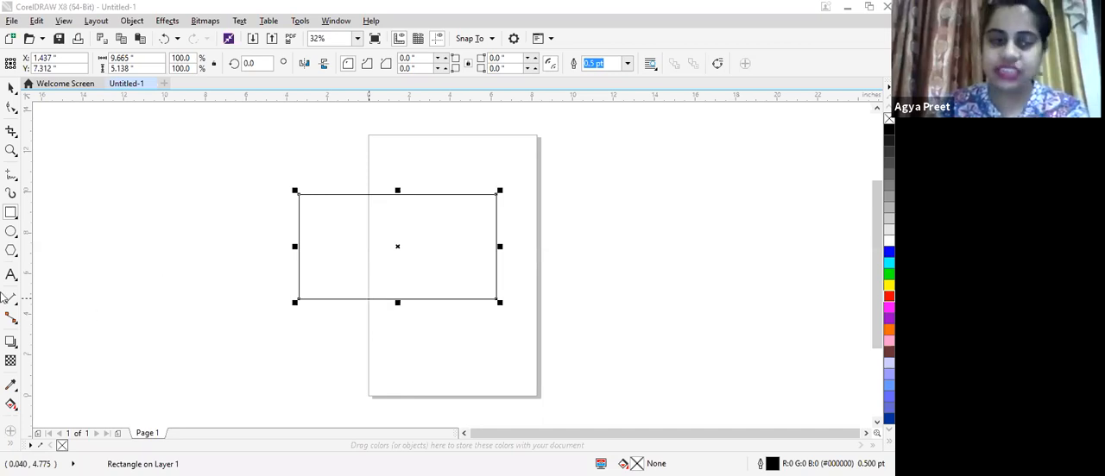
- Add a parallel dimension along the rectangle's top edge, placing its line just above the rectangle
{"action": "left_click", "coordinate": [15, 302]}
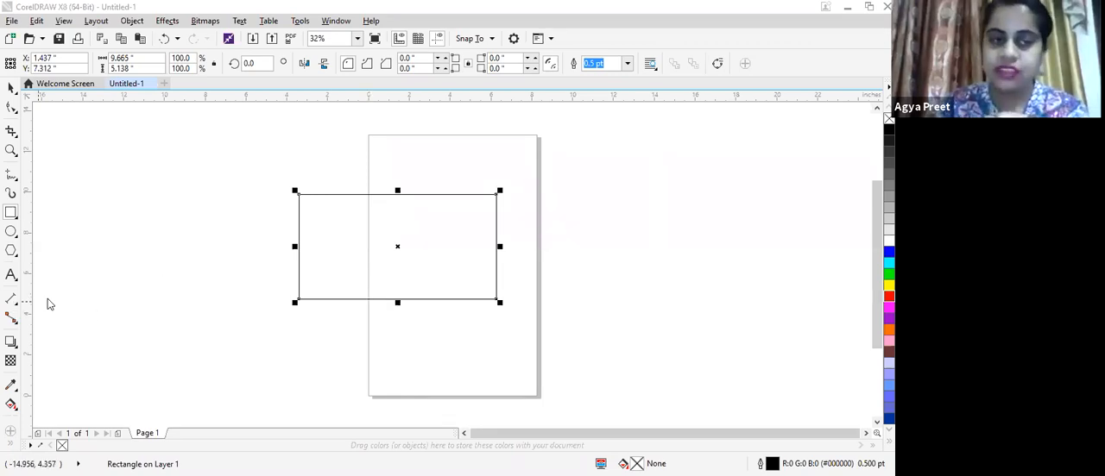
{"action": "left_click", "coordinate": [47, 300]}
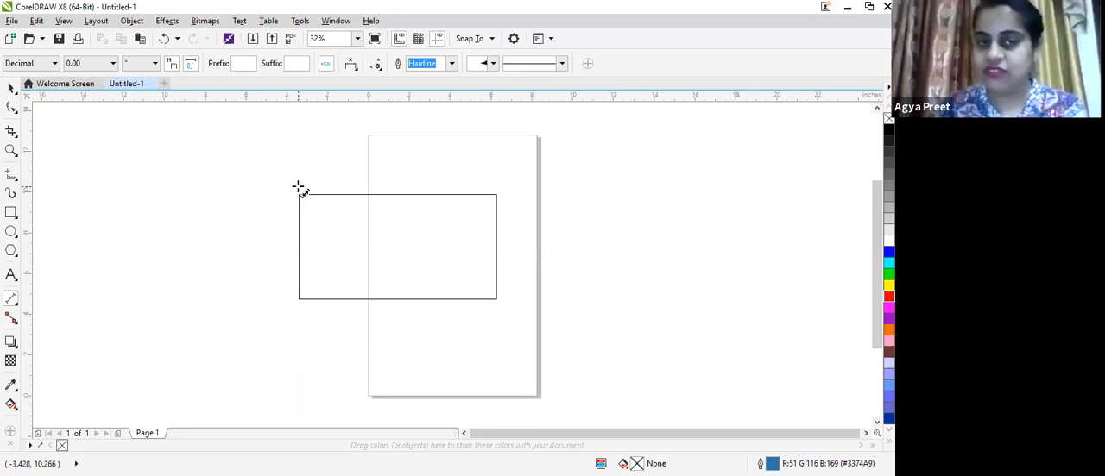
{"action": "left_click_drag", "start_coordinate": [299, 188], "coordinate": [494, 188]}
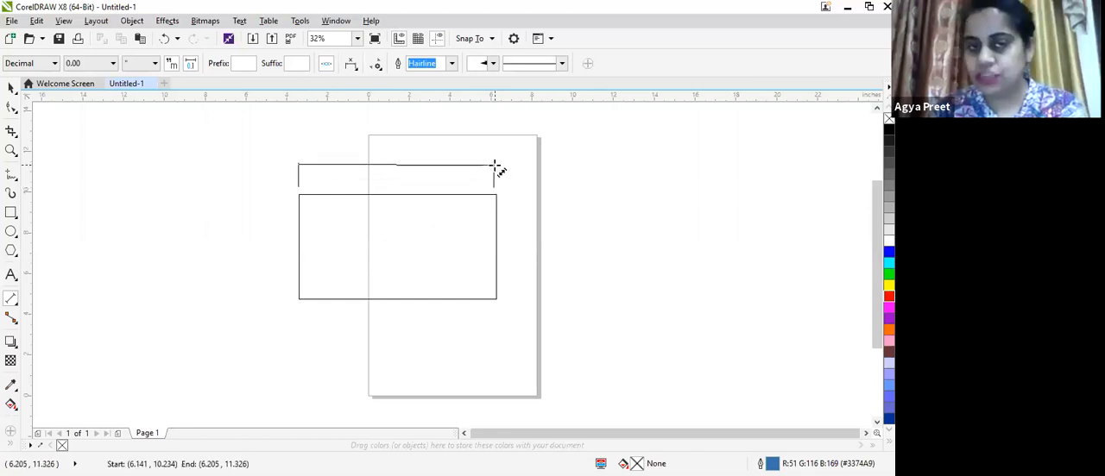
{"action": "left_click", "coordinate": [493, 168]}
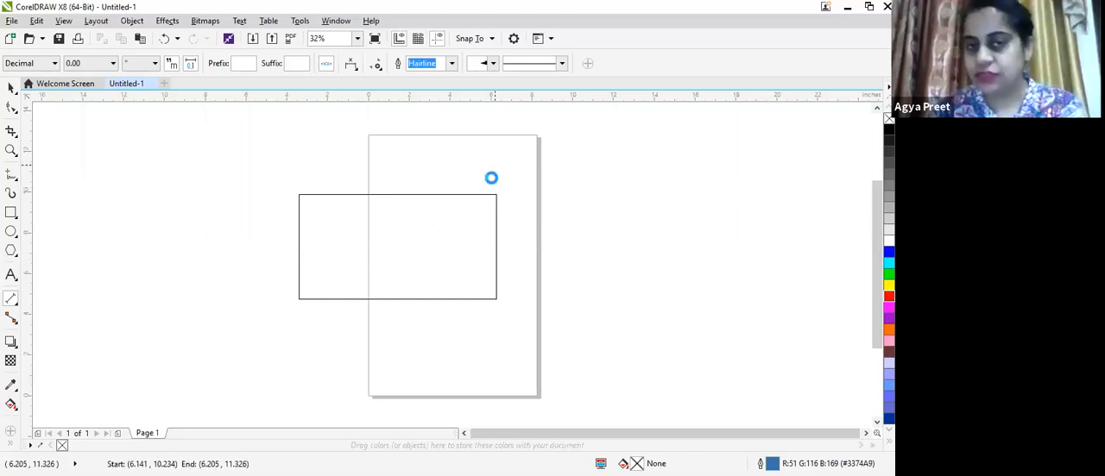
- Move the top dimension's right end point onto the rectangle's upper-right corner
{"action": "scroll", "coordinate": [417, 183], "scroll_direction": "up", "scroll_amount": 4}
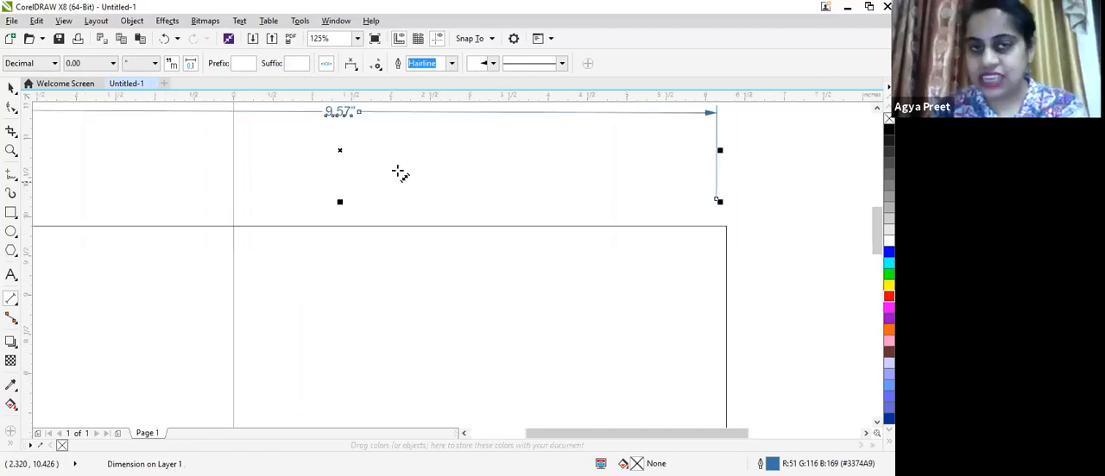
{"action": "scroll", "coordinate": [282, 151], "scroll_direction": "down", "scroll_amount": 2}
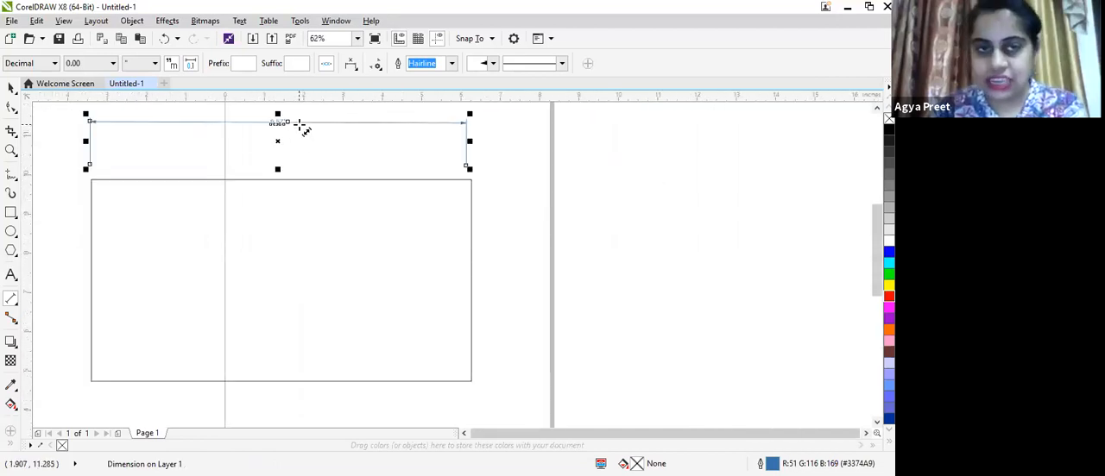
{"action": "scroll", "coordinate": [298, 126], "scroll_direction": "up", "scroll_amount": 2}
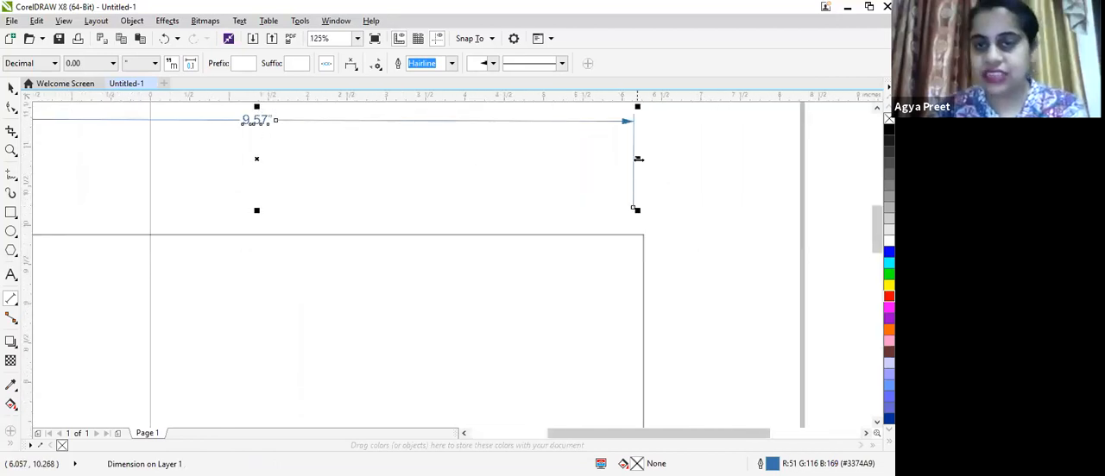
{"action": "left_click_drag", "start_coordinate": [638, 159], "coordinate": [649, 210]}
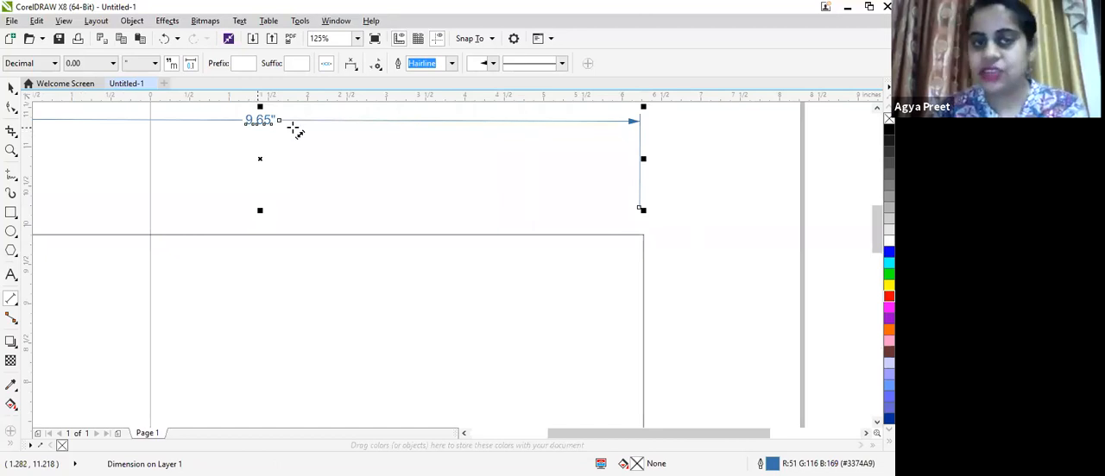
{"action": "scroll", "coordinate": [296, 136], "scroll_direction": "down", "scroll_amount": 1}
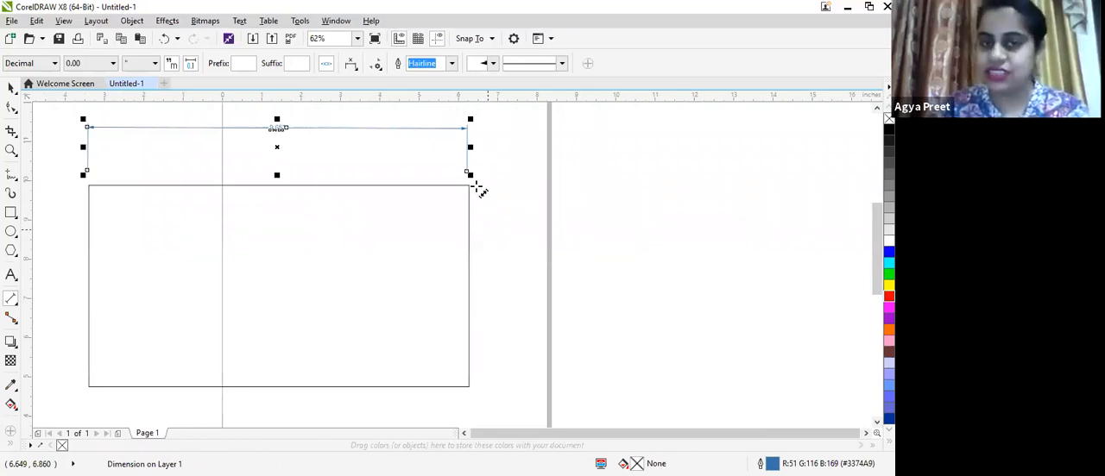
- Add a parallel dimension along the rectangle's right edge, from its upper-right to lower-right corner
{"action": "left_click_drag", "start_coordinate": [479, 190], "coordinate": [480, 391]}
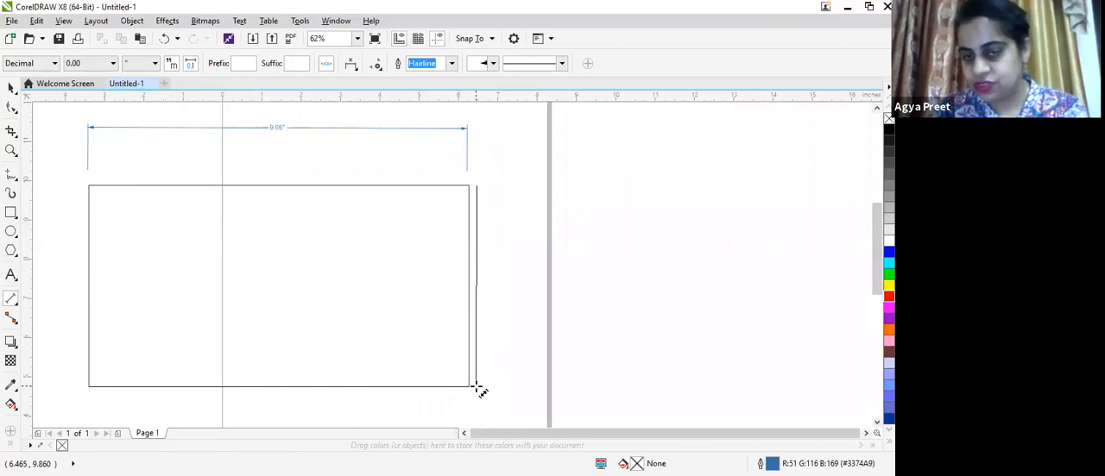
{"action": "left_click", "coordinate": [479, 389]}
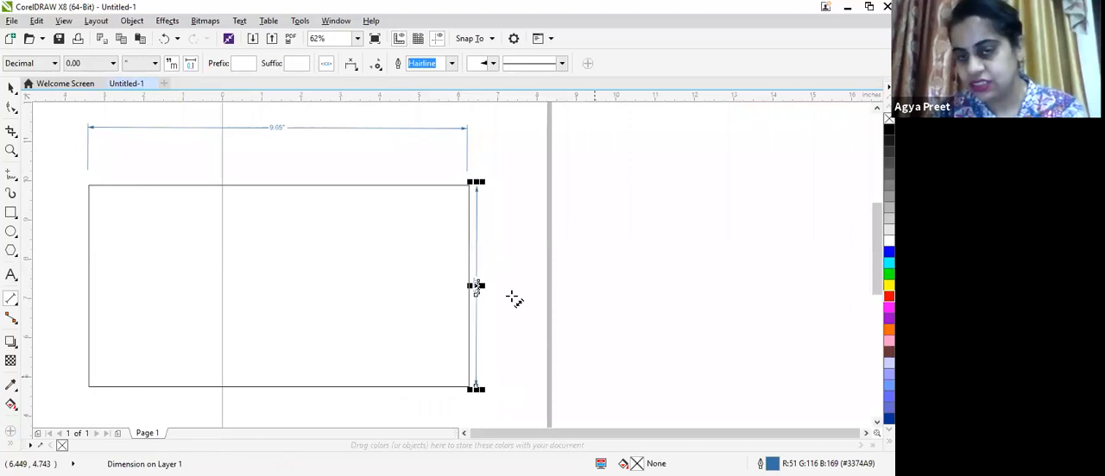
{"action": "scroll", "coordinate": [513, 298], "scroll_direction": "up", "scroll_amount": 3}
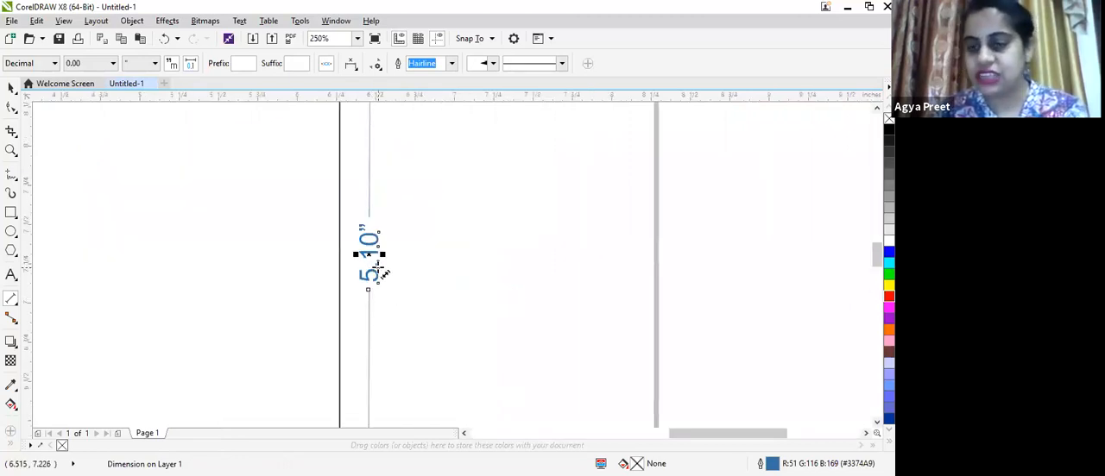
{"action": "scroll", "coordinate": [371, 259], "scroll_direction": "down", "scroll_amount": 3}
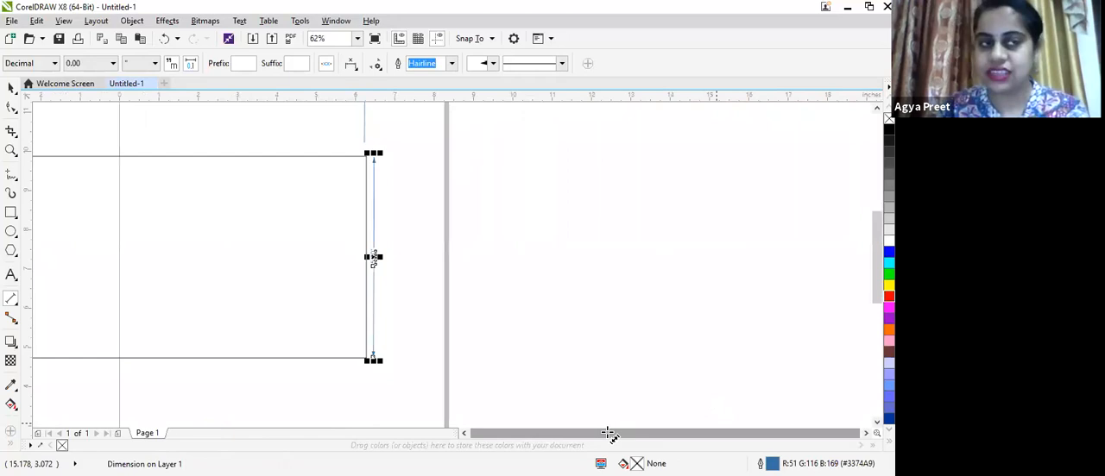
{"action": "left_click", "coordinate": [11, 88]}
{"action": "mouse_move", "coordinate": [125, 156]}
{"action": "left_mouse_down"}
{"action": "mouse_move", "coordinate": [182, 158]}
{"action": "mouse_move", "coordinate": [130, 162]}
{"action": "left_mouse_up"}
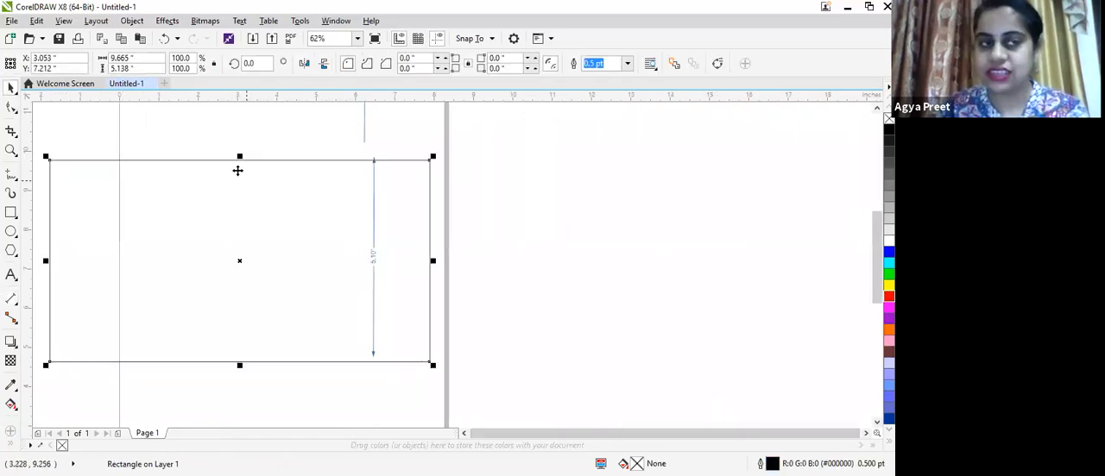
{"action": "key", "text": "ctrl+z"}
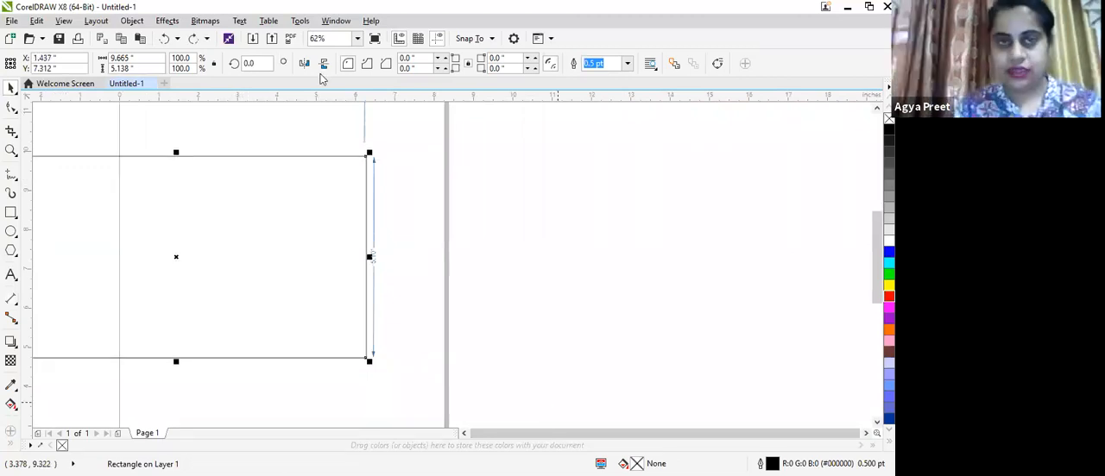
- Add a vertical dimension left of the rectangle, starting at its upper-left corner and extending below it
{"action": "left_click", "coordinate": [357, 38]}
{"action": "left_click", "coordinate": [350, 75]}
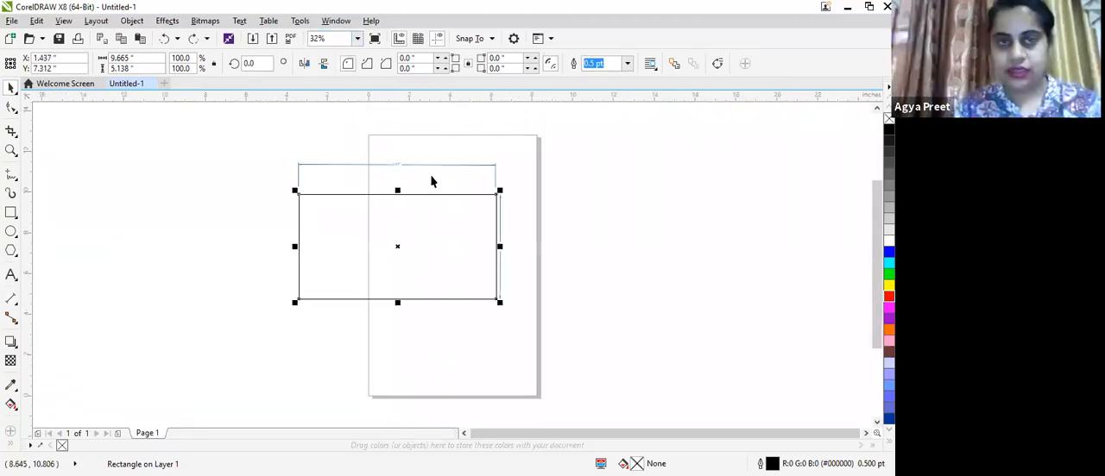
{"action": "left_click", "coordinate": [13, 303]}
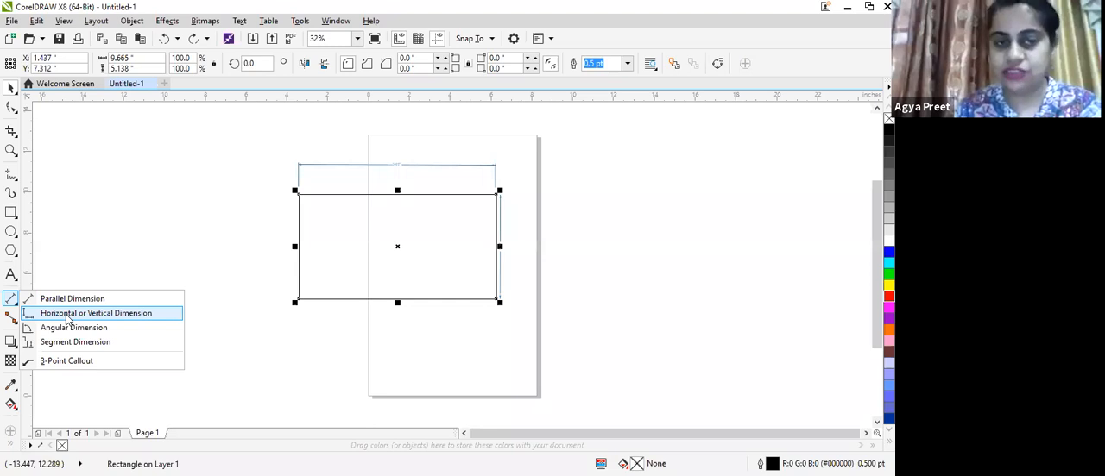
{"action": "left_click", "coordinate": [67, 313]}
{"action": "mouse_move", "coordinate": [280, 196]}
{"action": "left_mouse_down"}
{"action": "mouse_move", "coordinate": [274, 346]}
{"action": "mouse_move", "coordinate": [291, 353]}
{"action": "mouse_move", "coordinate": [348, 337]}
{"action": "mouse_move", "coordinate": [405, 291]}
{"action": "left_mouse_up"}
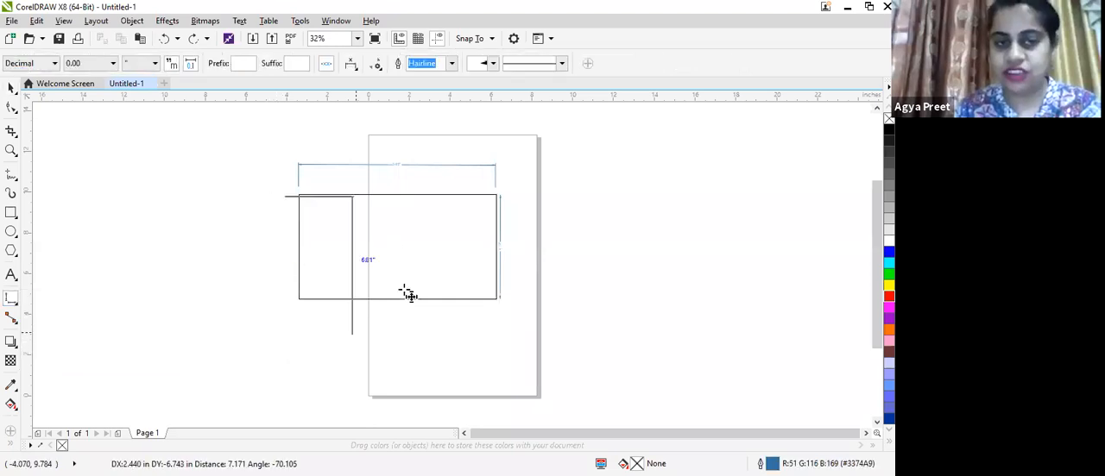
{"action": "left_click", "coordinate": [406, 294]}
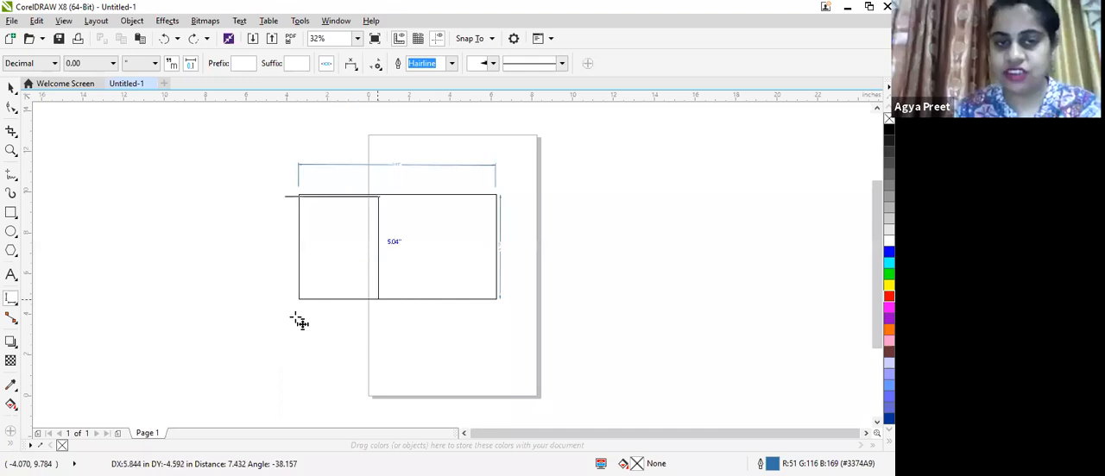
{"action": "left_click_drag", "start_coordinate": [253, 318], "coordinate": [254, 318]}
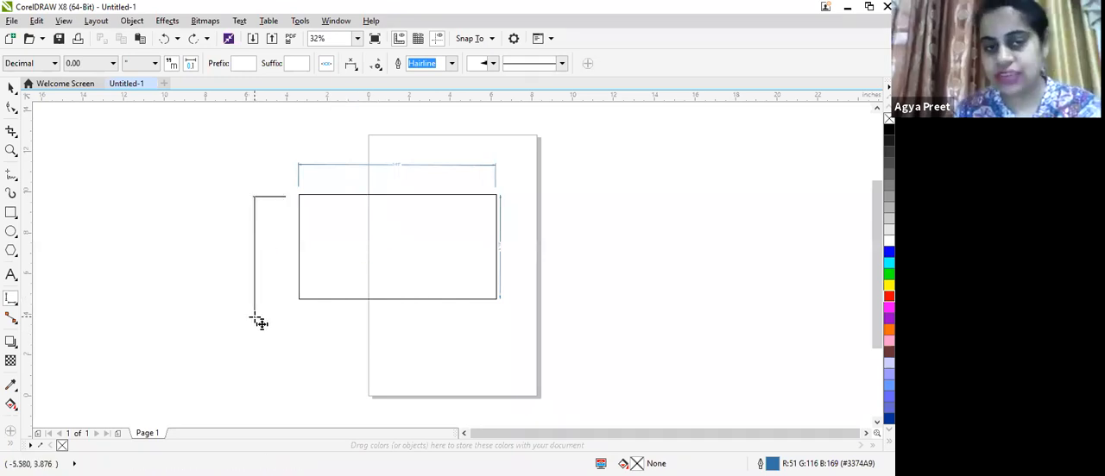
{"action": "left_click", "coordinate": [271, 235]}
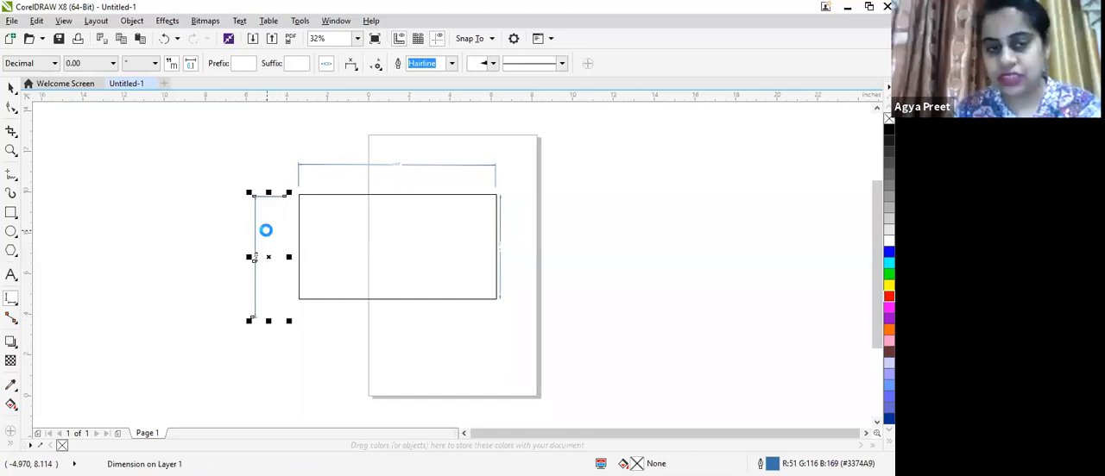
{"action": "scroll", "coordinate": [266, 231], "scroll_direction": "up", "scroll_amount": 3}
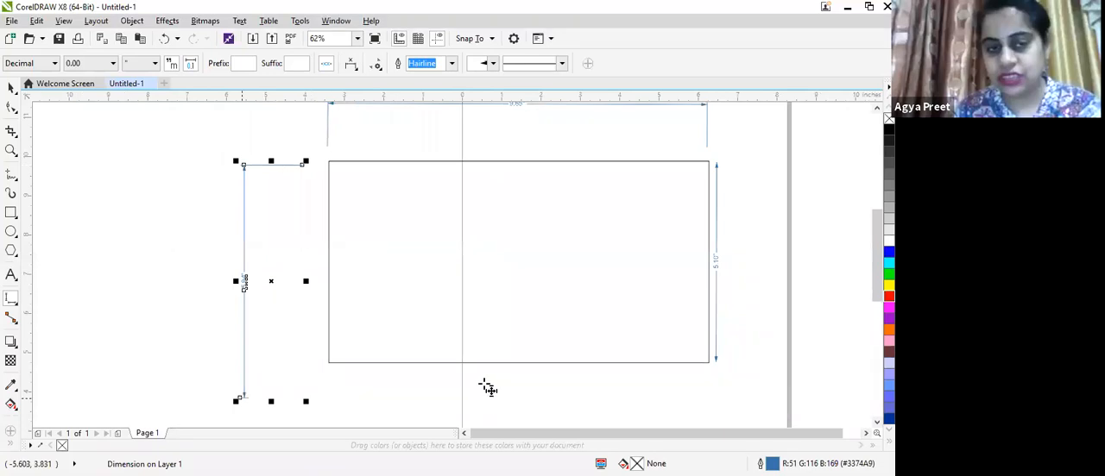
{"action": "scroll", "coordinate": [484, 384], "scroll_direction": "up", "scroll_amount": 2}
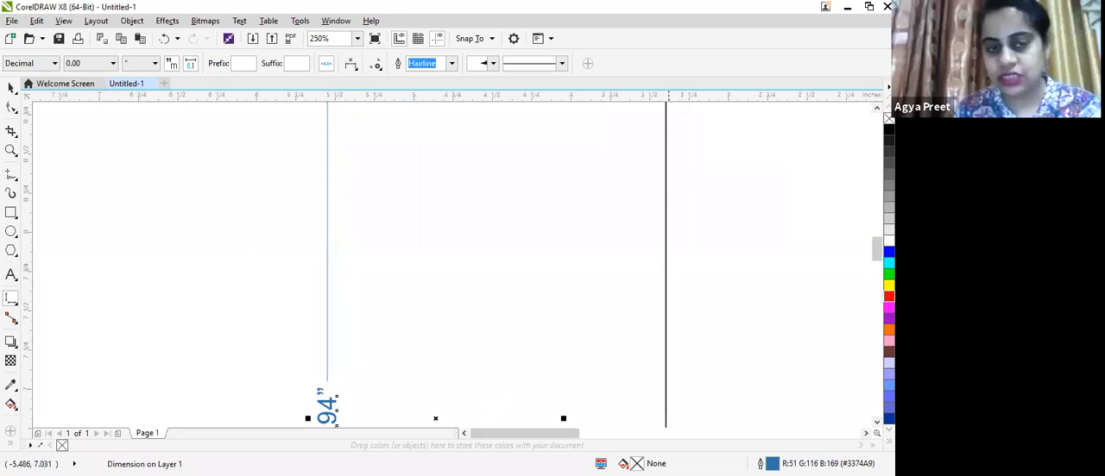
{"action": "left_click_drag", "start_coordinate": [876, 255], "coordinate": [876, 269]}
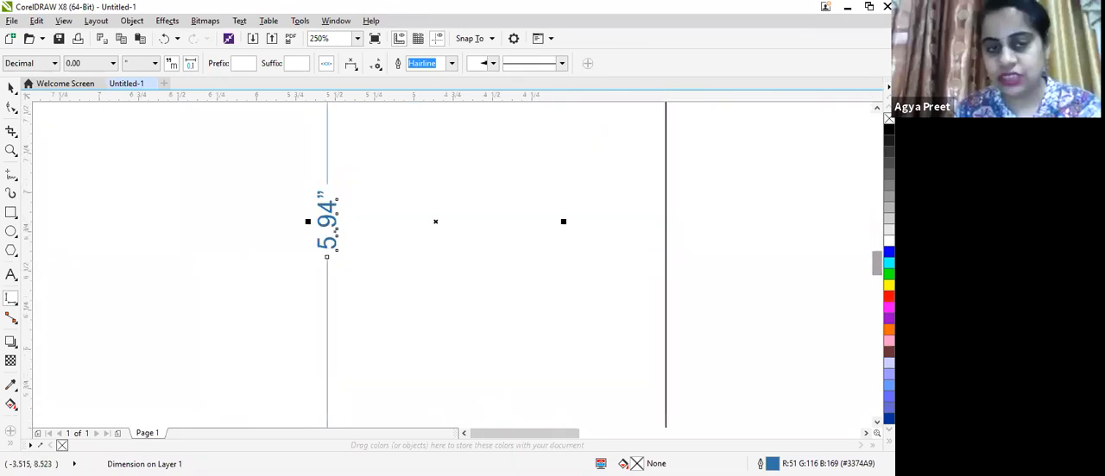
{"action": "scroll", "coordinate": [393, 128], "scroll_direction": "down", "scroll_amount": 2}
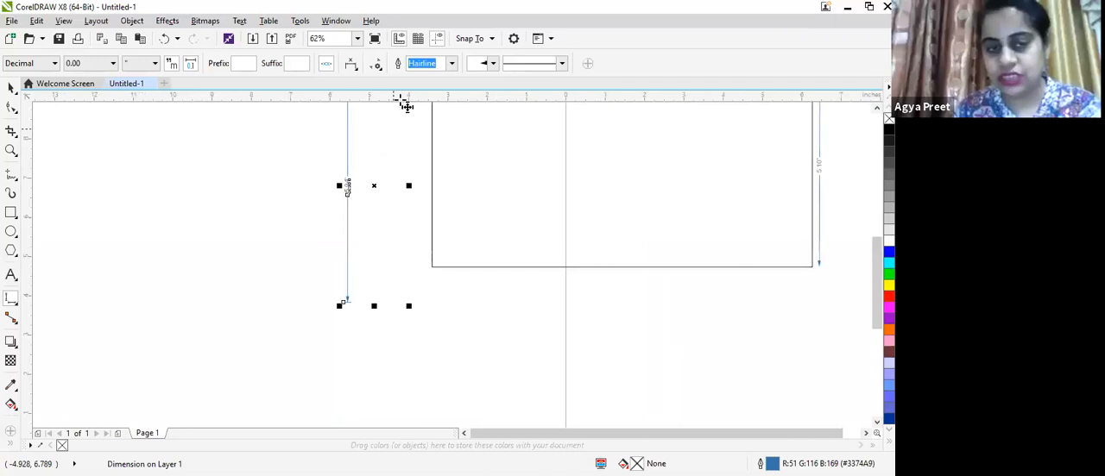
{"action": "left_click_drag", "start_coordinate": [876, 268], "coordinate": [877, 231]}
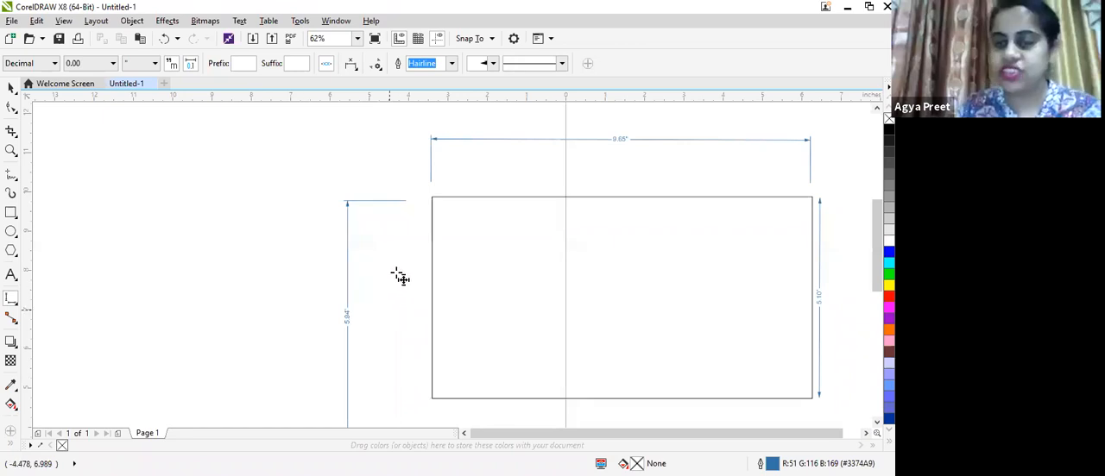
- Add an angular dimension of about 180° at the rectangle's left edge, with its arc inside the rectangle
{"action": "left_click", "coordinate": [12, 303]}
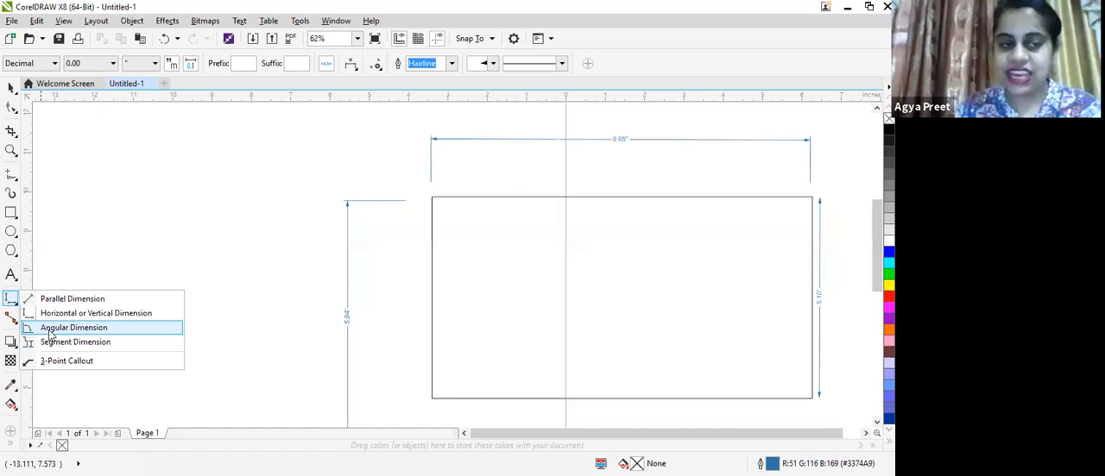
{"action": "left_click", "coordinate": [174, 312]}
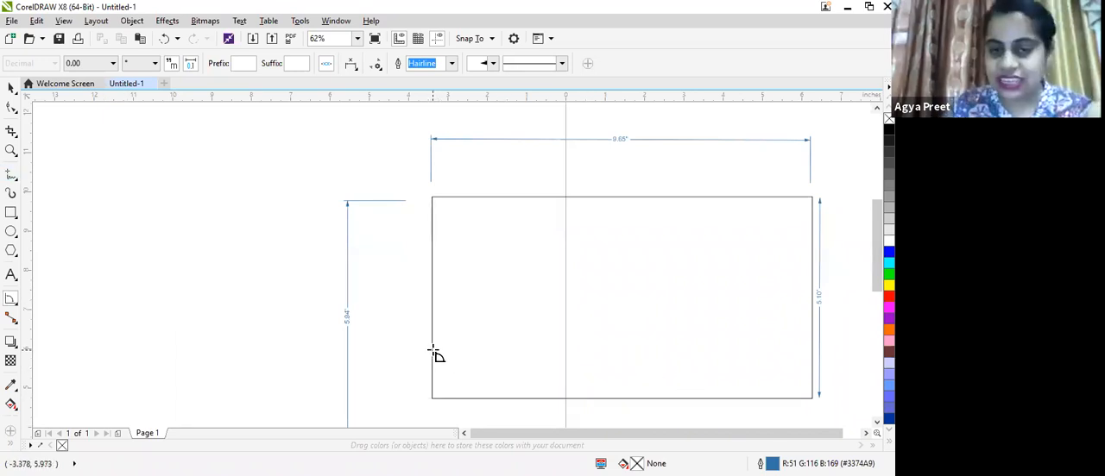
{"action": "left_click_drag", "start_coordinate": [434, 351], "coordinate": [441, 401]}
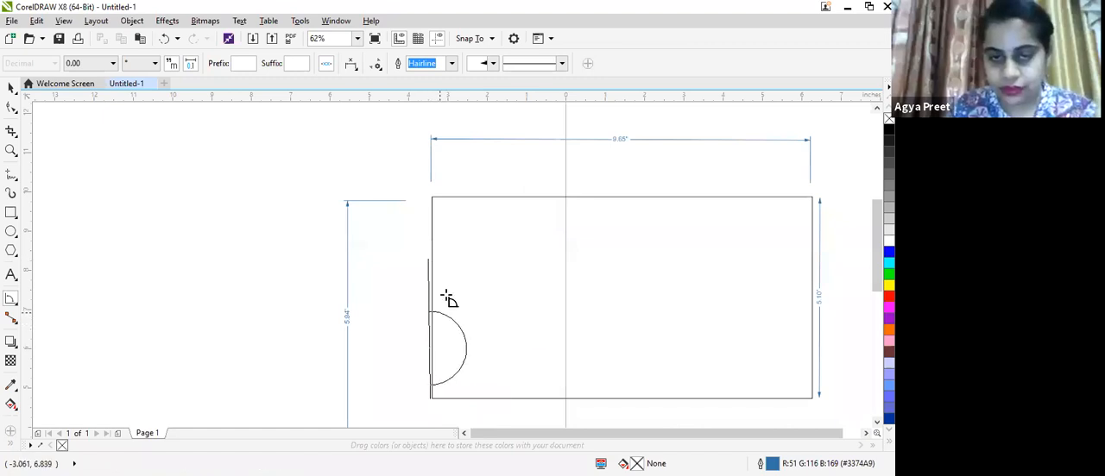
{"action": "left_click", "coordinate": [477, 321]}
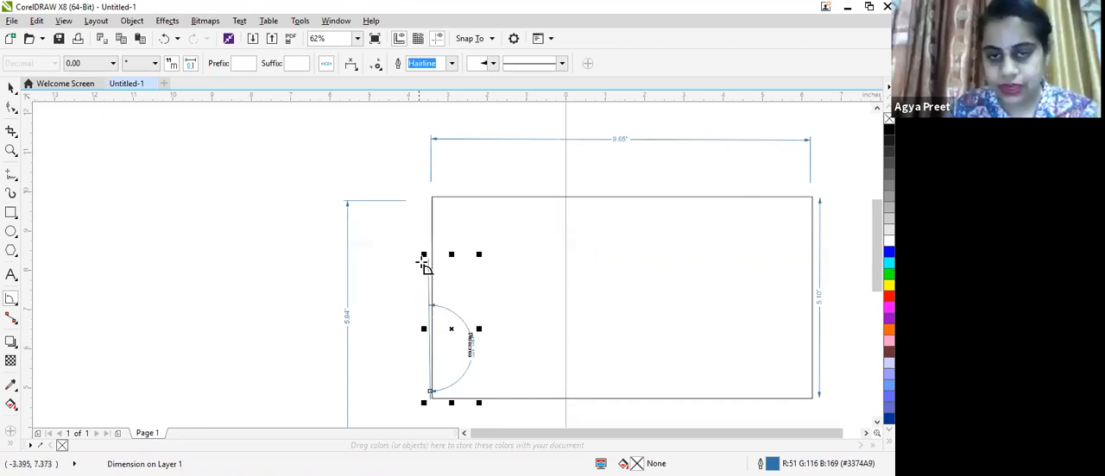
{"action": "left_click_drag", "start_coordinate": [454, 329], "coordinate": [458, 302]}
{"action": "scroll", "coordinate": [494, 303], "scroll_direction": "up", "scroll_amount": 2}
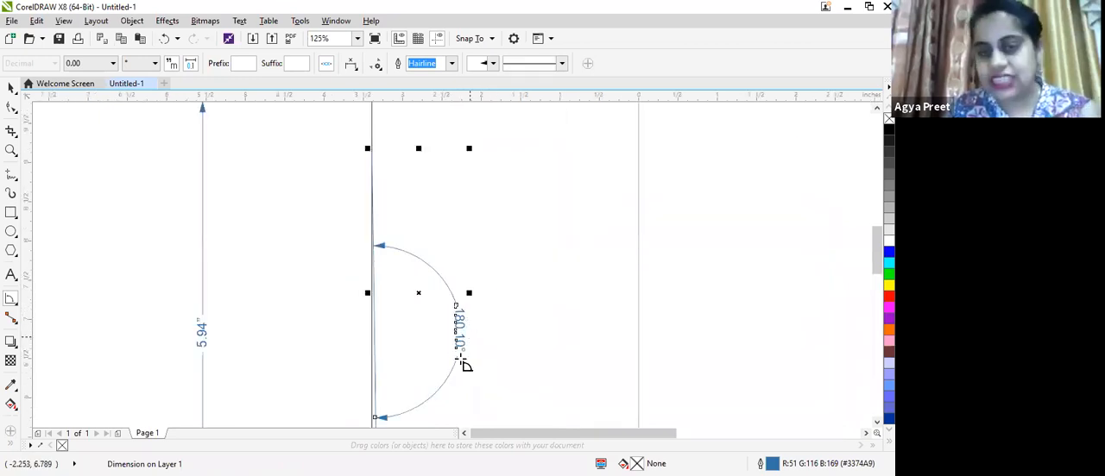
{"action": "scroll", "coordinate": [465, 336], "scroll_direction": "down", "scroll_amount": 2}
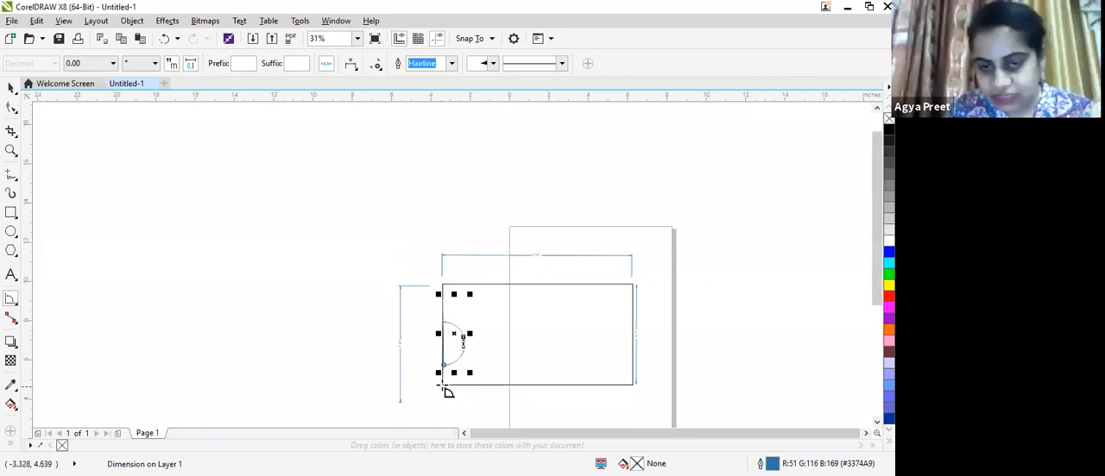
- Add an angular dimension of about 89° at the rectangle's lower-left corner, between its left and bottom edges
{"action": "scroll", "coordinate": [443, 385], "scroll_direction": "up", "scroll_amount": 2}
{"action": "left_click_drag", "start_coordinate": [443, 385], "coordinate": [661, 386]}
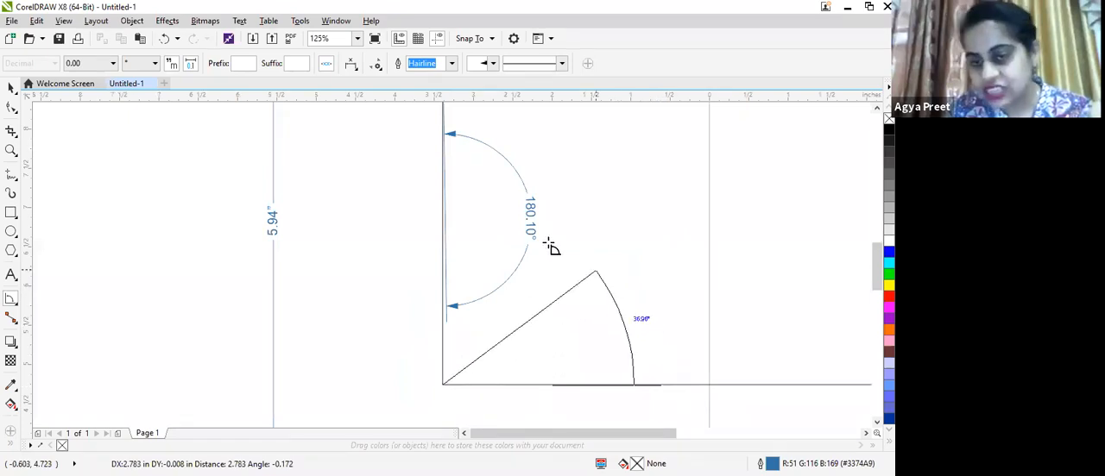
{"action": "left_click", "coordinate": [448, 200]}
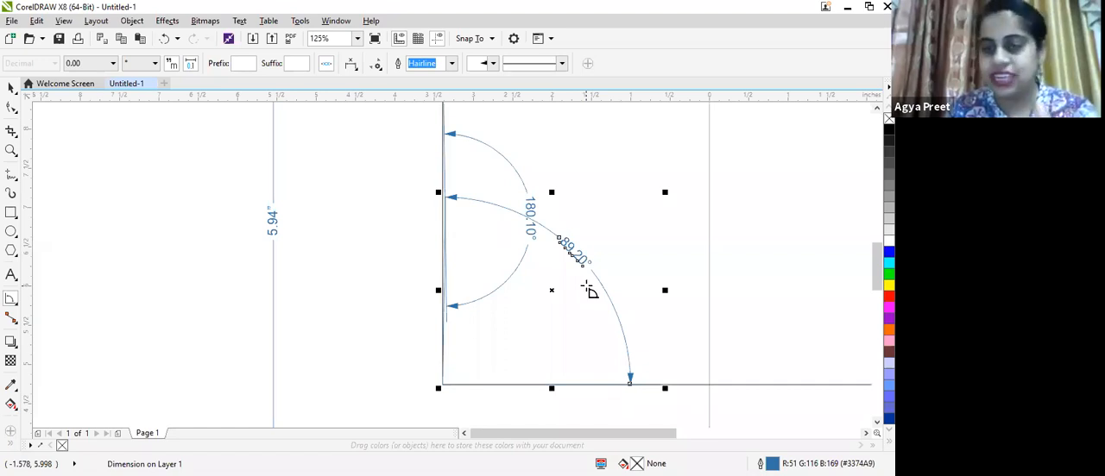
- Add an angular dimension of about 180° along the rectangle's right edge, with its arc inside the rectangle
{"action": "scroll", "coordinate": [584, 285], "scroll_direction": "down", "scroll_amount": 2}
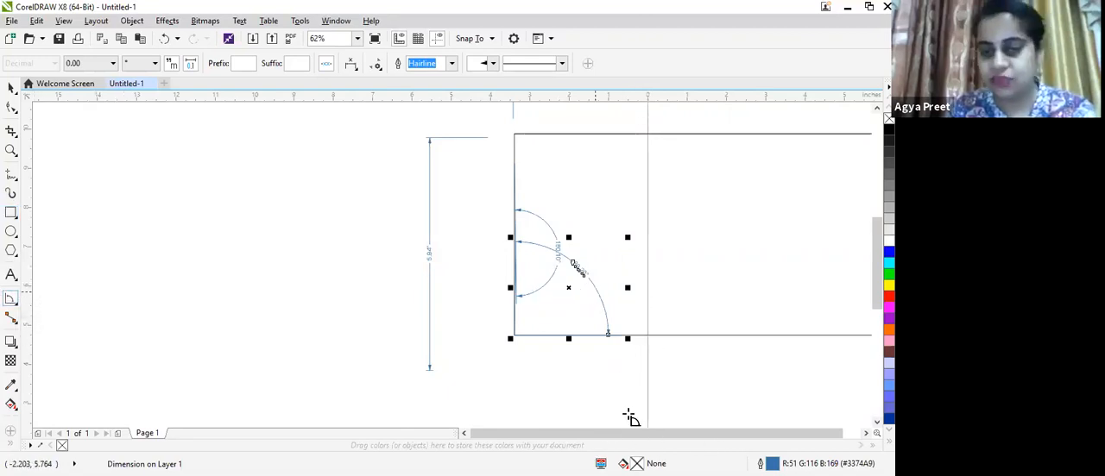
{"action": "scroll", "coordinate": [498, 330], "scroll_direction": "right", "scroll_amount": 4}
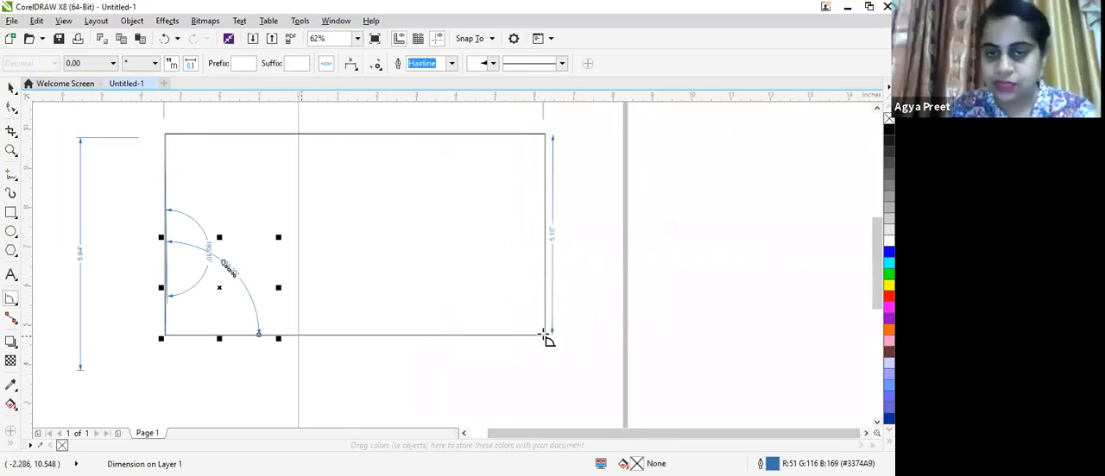
{"action": "left_click_drag", "start_coordinate": [546, 250], "coordinate": [550, 341]}
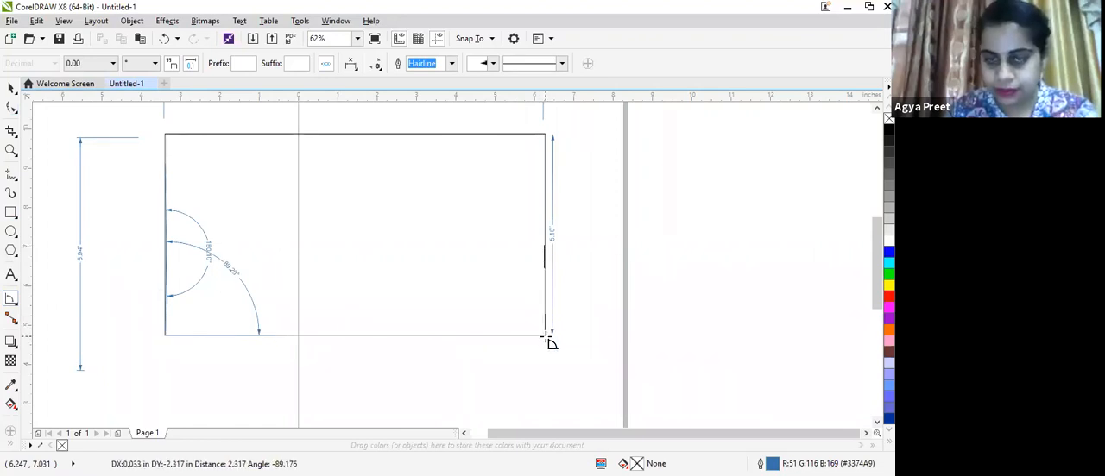
{"action": "left_click", "coordinate": [514, 333]}
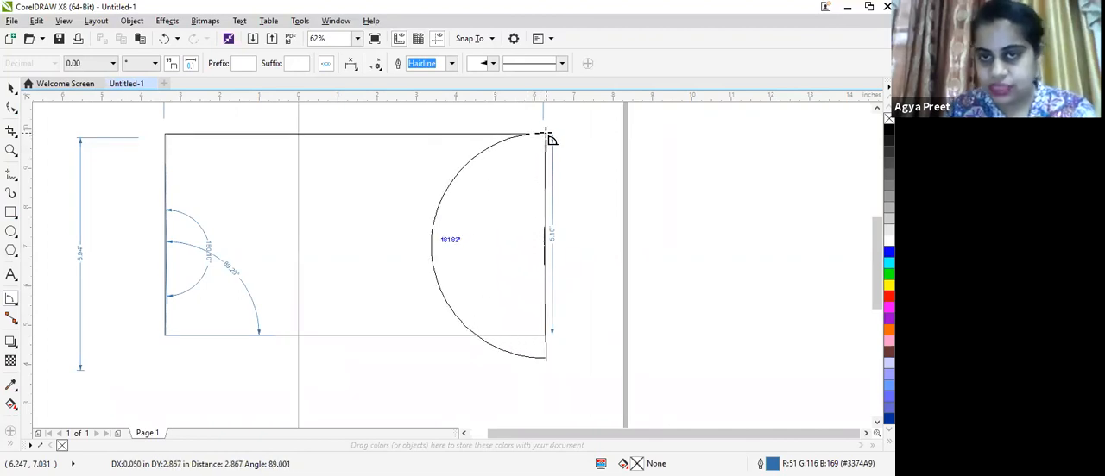
{"action": "left_click", "coordinate": [546, 135]}
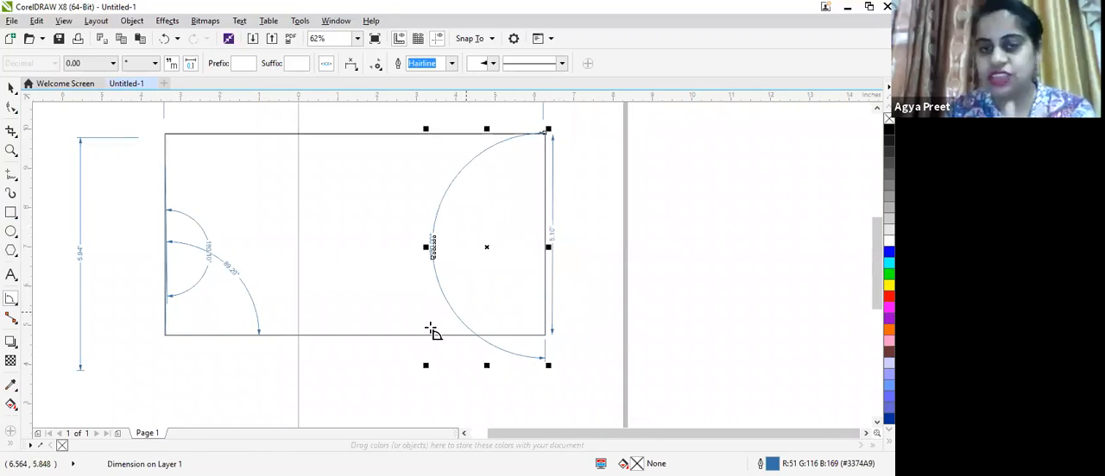
- Switch to the Linear Dimension tool and dimension the rectangle's top edge, placing the dimension line just inside it
{"action": "left_click", "coordinate": [13, 320]}
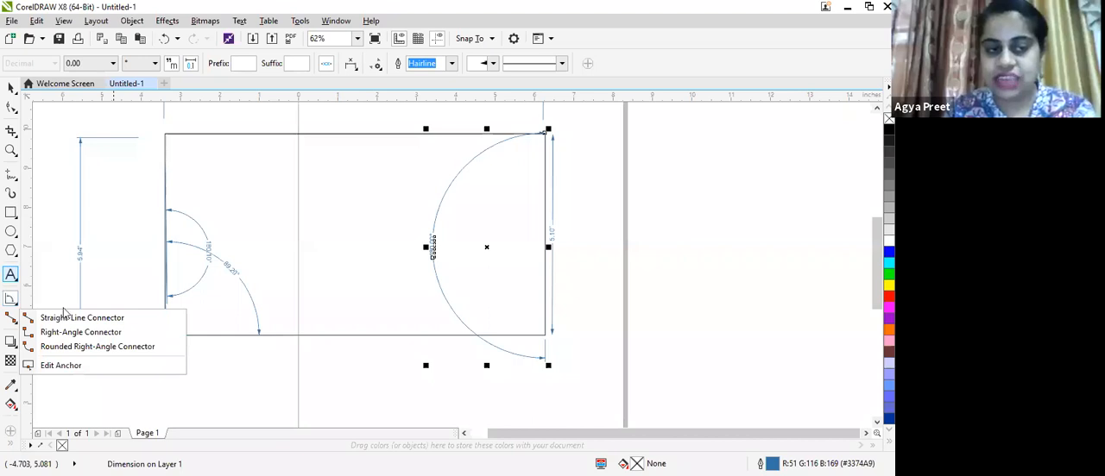
{"action": "left_click", "coordinate": [15, 300]}
{"action": "left_click", "coordinate": [60, 341]}
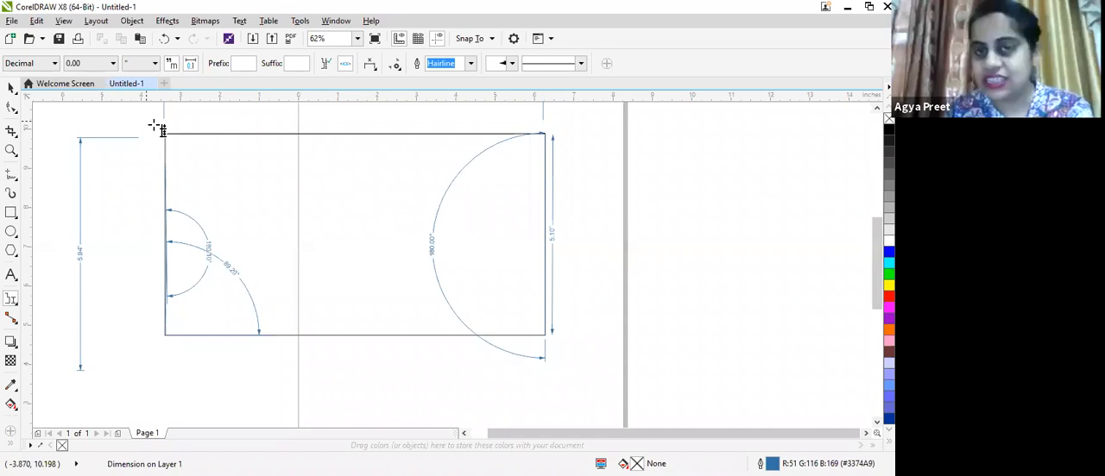
{"action": "left_click_drag", "start_coordinate": [158, 129], "coordinate": [545, 133]}
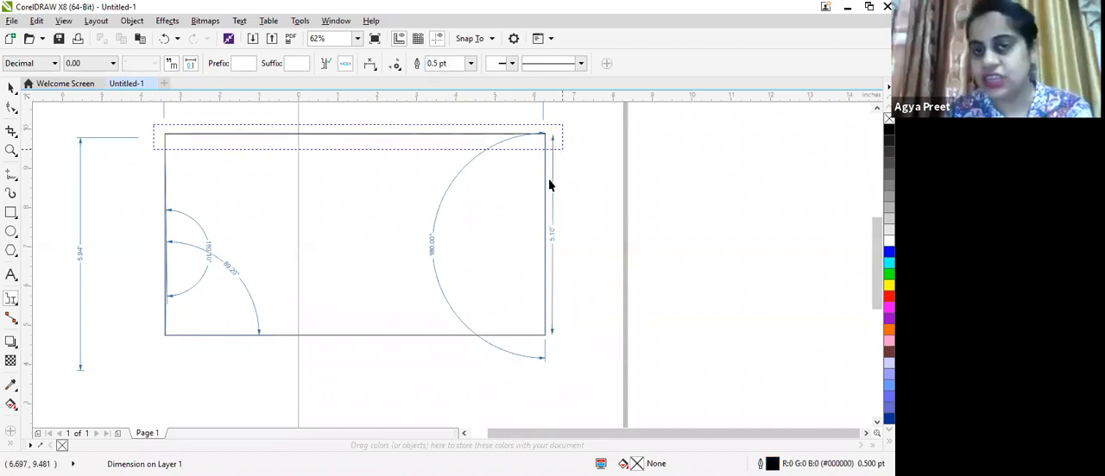
{"action": "left_click", "coordinate": [422, 158]}
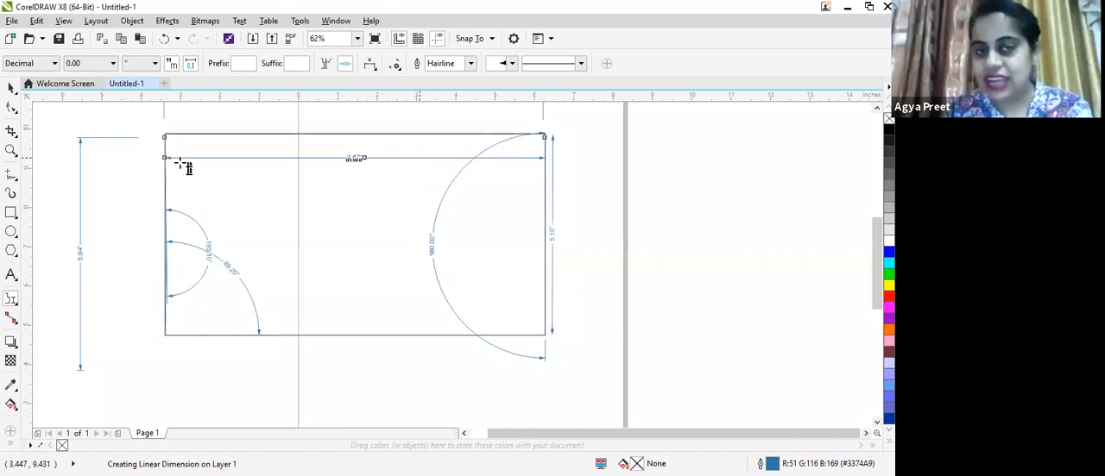
{"action": "scroll", "coordinate": [179, 164], "scroll_direction": "up", "scroll_amount": 2}
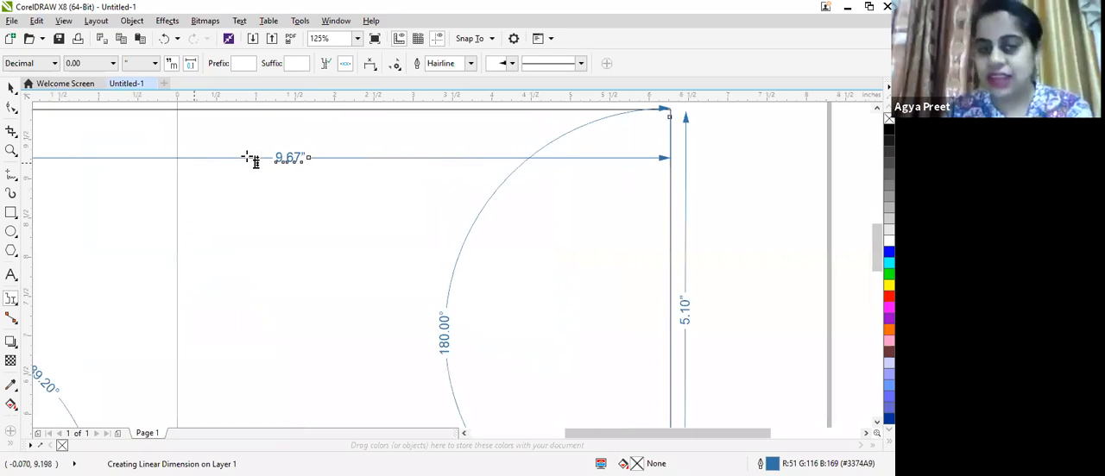
{"action": "scroll", "coordinate": [248, 158], "scroll_direction": "up", "scroll_amount": 2}
{"action": "scroll", "coordinate": [430, 137], "scroll_direction": "down", "scroll_amount": 2}
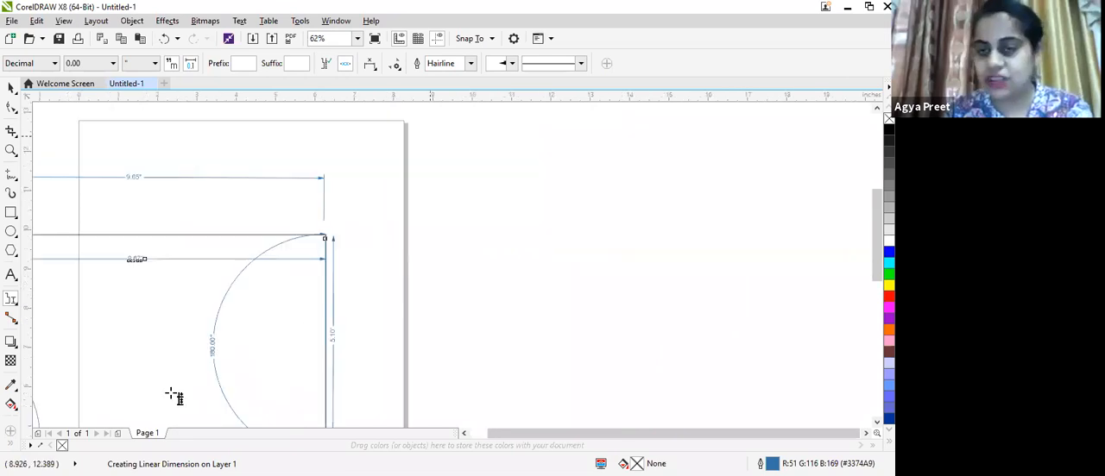
{"action": "scroll", "coordinate": [147, 431], "scroll_direction": "down", "scroll_amount": 1}
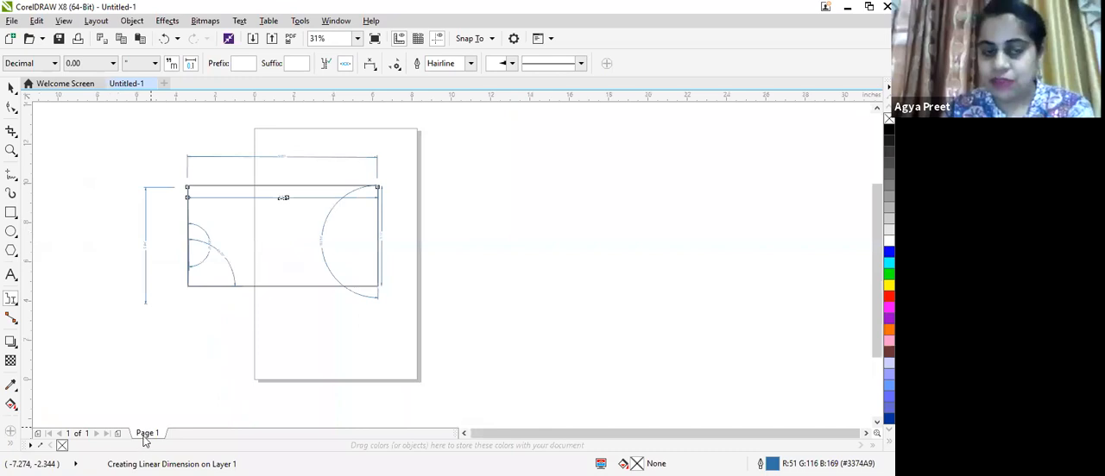
- Rename the current page as dimension tool
{"action": "right_click", "coordinate": [146, 434]}
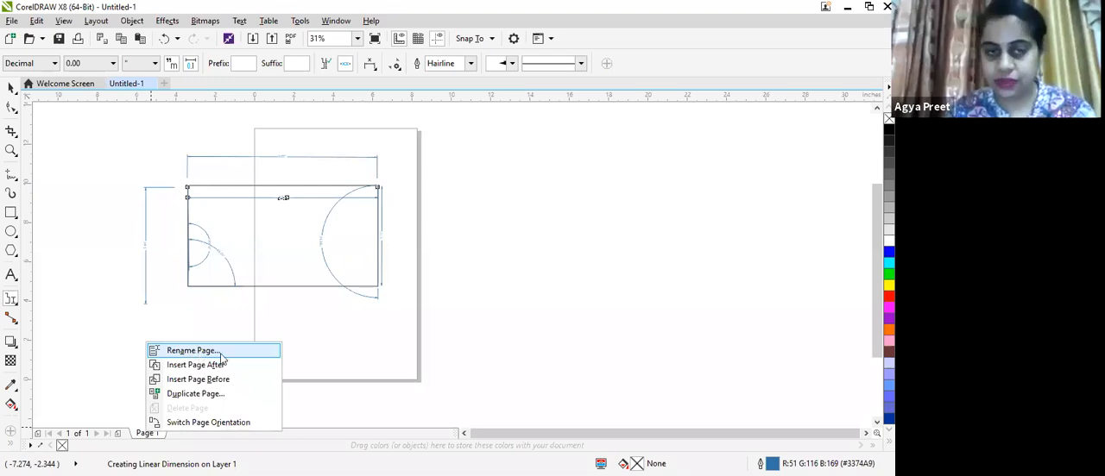
{"action": "left_click", "coordinate": [275, 351]}
{"action": "type", "text": "dimensio"}
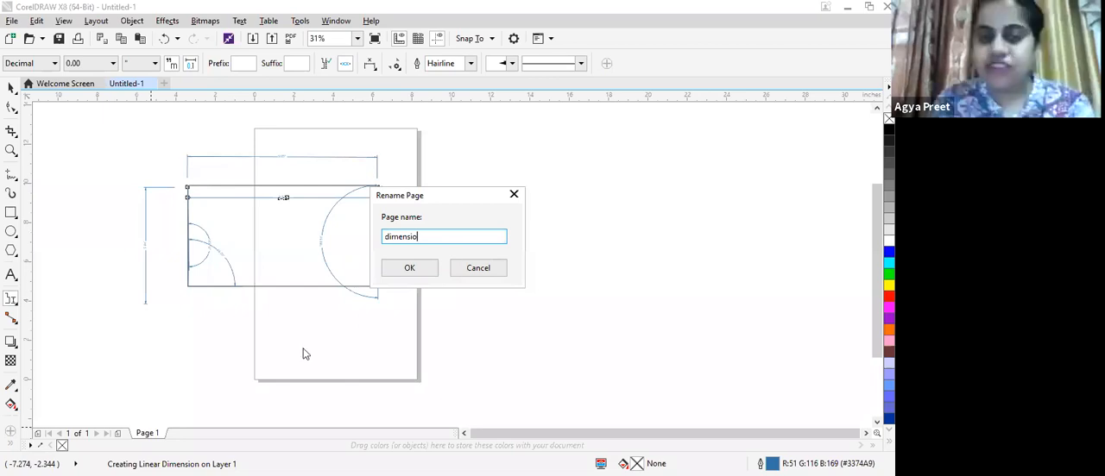
{"action": "type", "text": "n tool"}
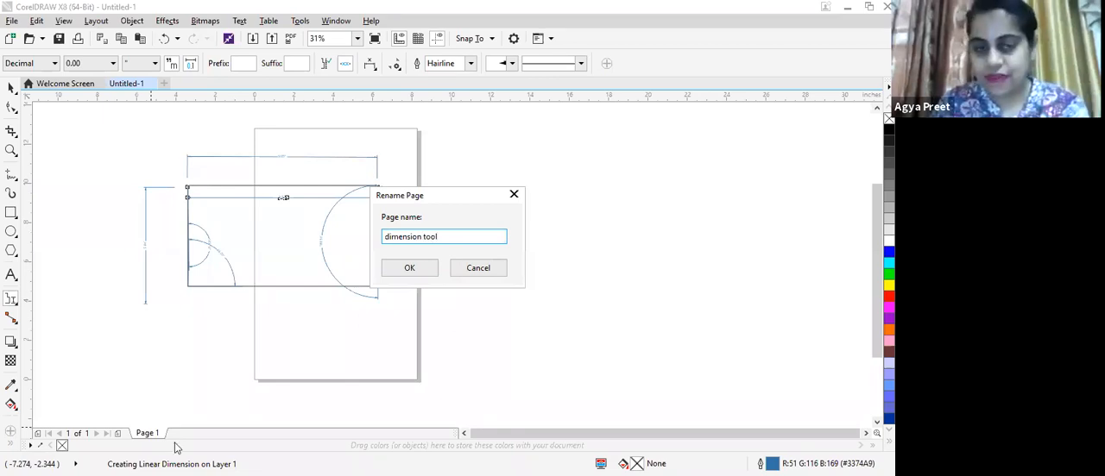
{"action": "key", "text": "Return"}
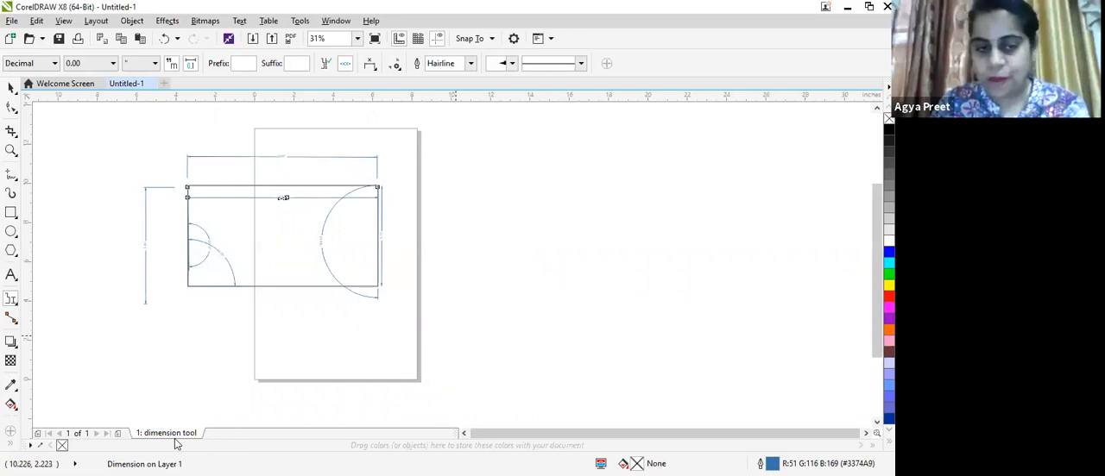
- Insert a new page after the current one and open the connector tools
{"action": "right_click", "coordinate": [174, 436]}
{"action": "left_click", "coordinate": [216, 366]}
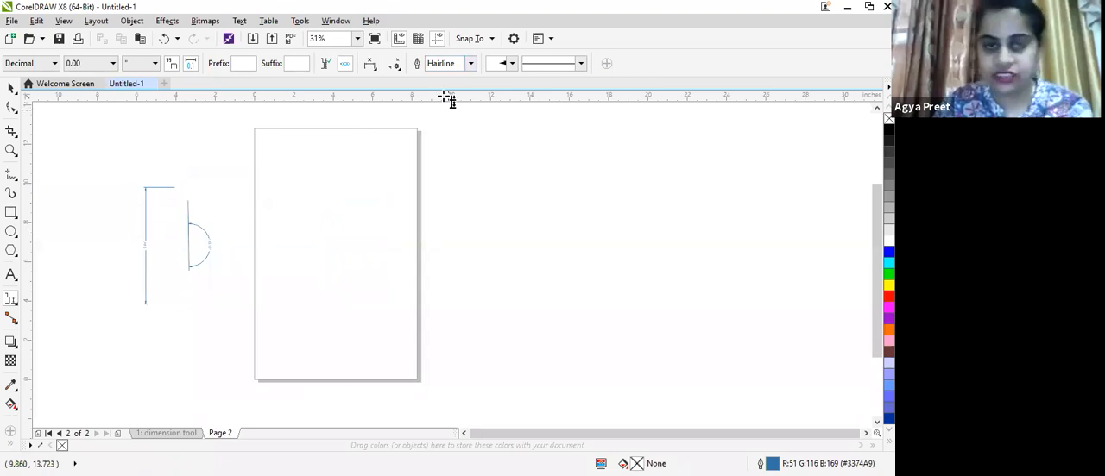
{"action": "left_click", "coordinate": [10, 319]}
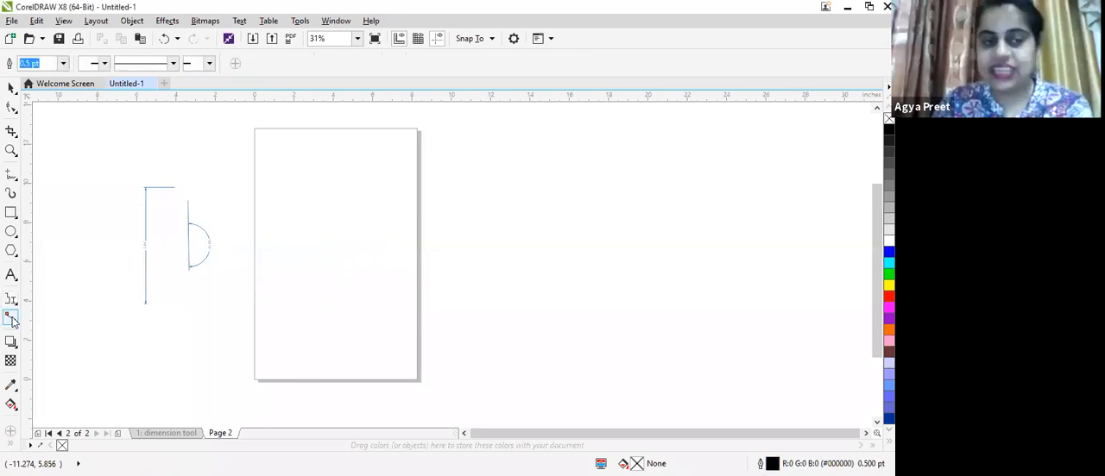
{"action": "left_click", "coordinate": [12, 321]}
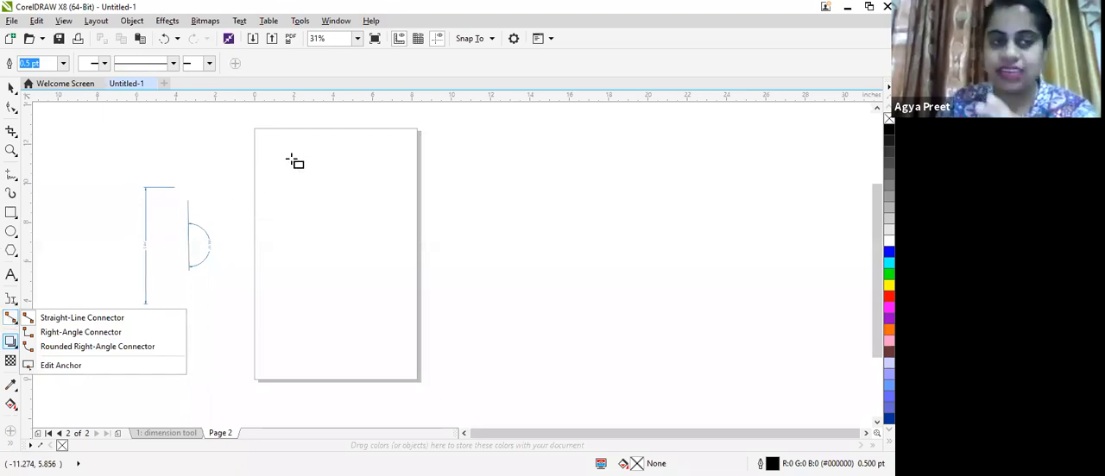
- Draw two overlapping rectangles on the new page, the second offset down and to the right
{"action": "key", "text": "F6"}
{"action": "mouse_move", "coordinate": [288, 160]}
{"action": "left_mouse_down"}
{"action": "mouse_move", "coordinate": [336, 229]}
{"action": "mouse_move", "coordinate": [378, 235]}
{"action": "left_mouse_up"}
{"action": "left_click_drag", "start_coordinate": [334, 198], "coordinate": [361, 243]}
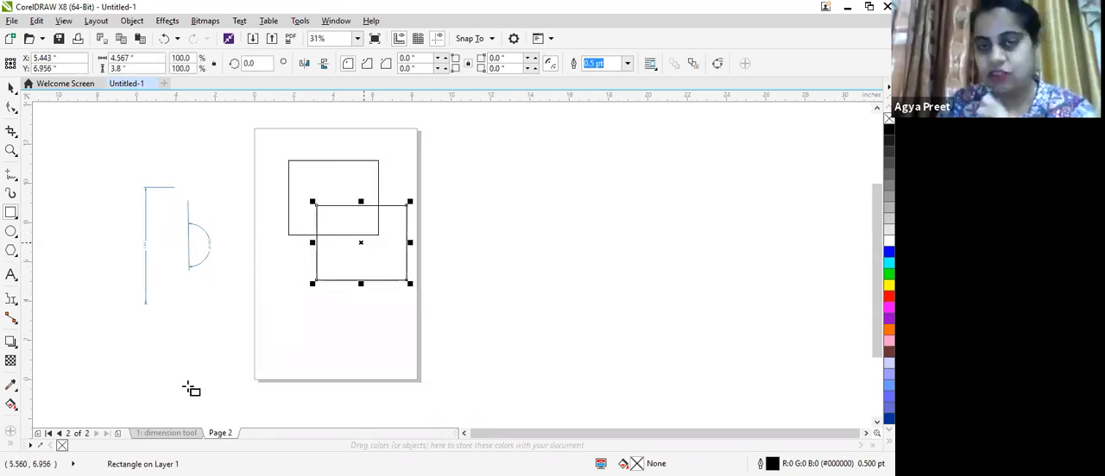
- Join the matching corners of the two rectangles with straight-line connectors to form a box
{"action": "left_click", "coordinate": [11, 319]}
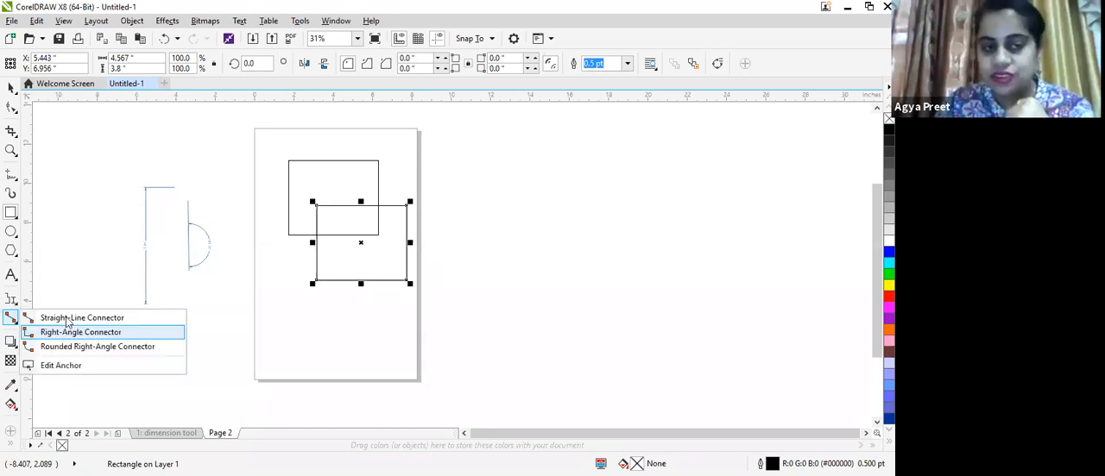
{"action": "scroll", "coordinate": [299, 164], "scroll_direction": "up", "scroll_amount": 1}
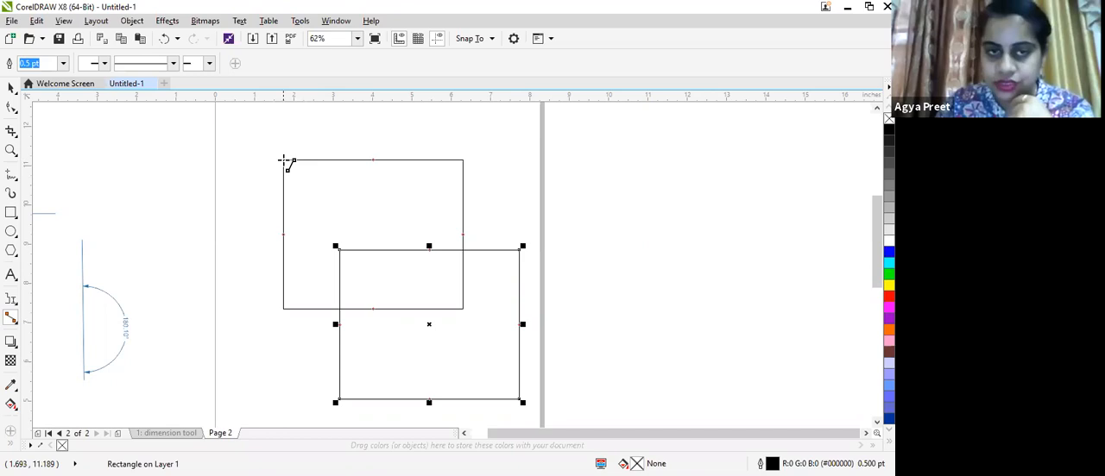
{"action": "left_click", "coordinate": [286, 163]}
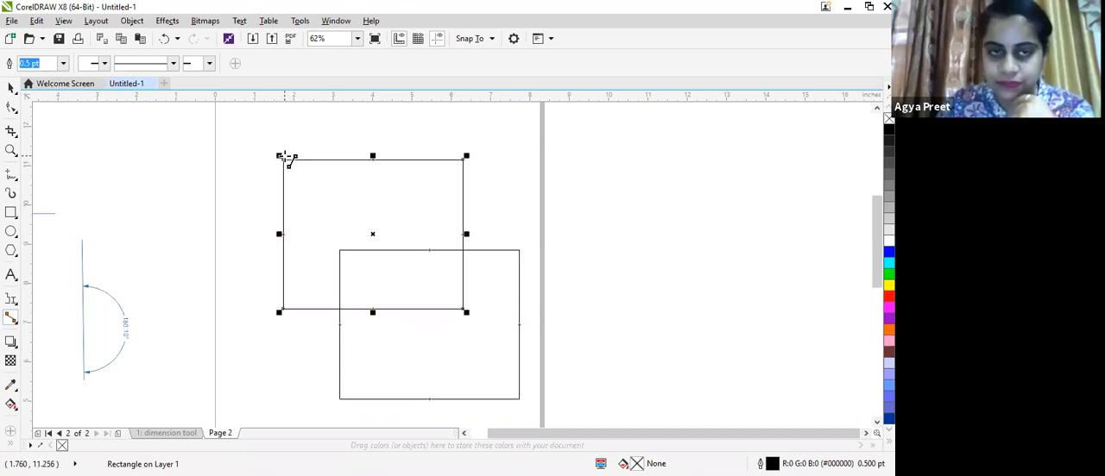
{"action": "left_click_drag", "start_coordinate": [341, 252], "coordinate": [340, 252]}
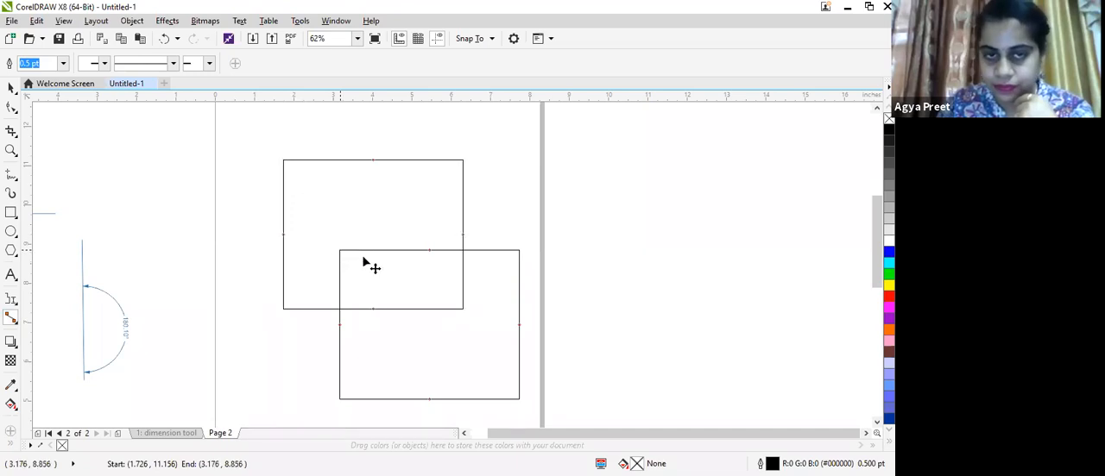
{"action": "left_click_drag", "start_coordinate": [463, 161], "coordinate": [518, 250]}
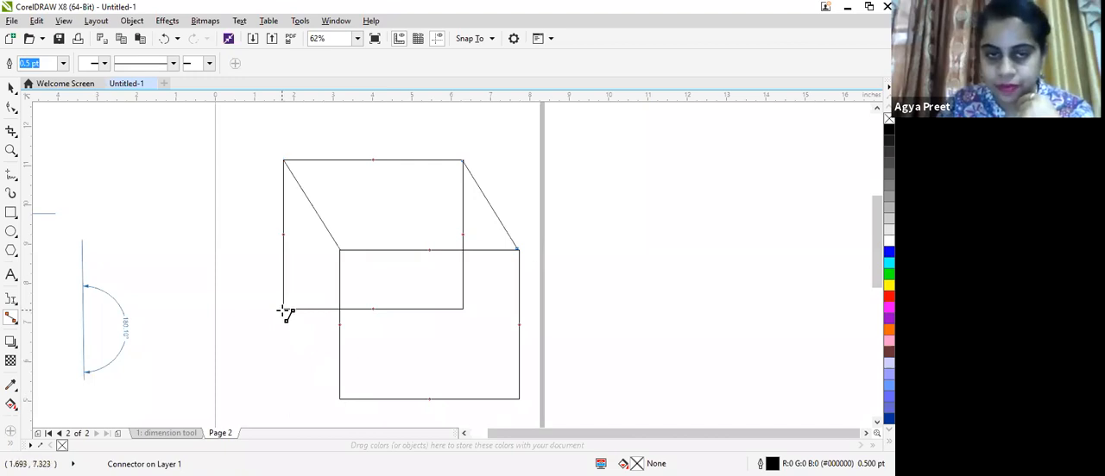
{"action": "left_click_drag", "start_coordinate": [282, 309], "coordinate": [339, 399]}
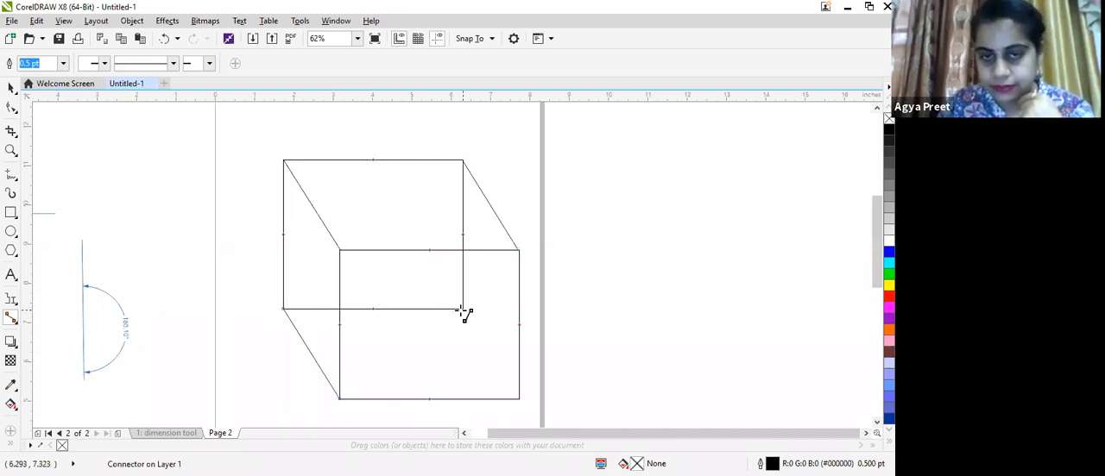
{"action": "left_click_drag", "start_coordinate": [482, 343], "coordinate": [519, 398]}
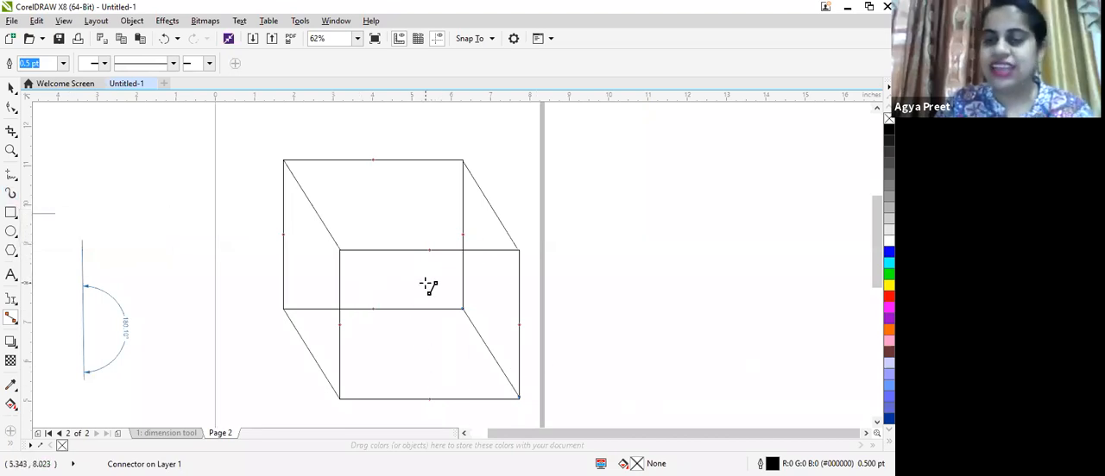
- Select the front rectangle and move it to the left so the attached connectors follow
{"action": "left_click", "coordinate": [10, 90]}
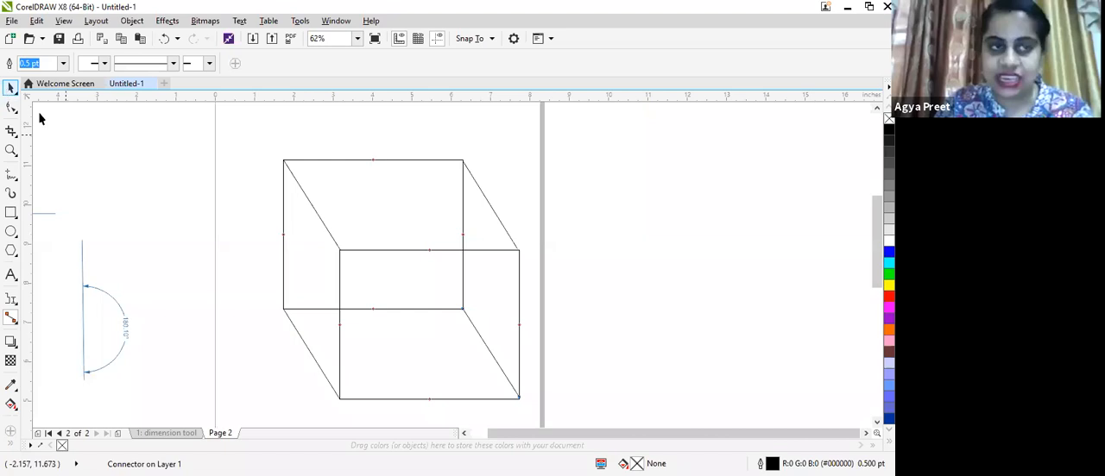
{"action": "left_click", "coordinate": [404, 251]}
{"action": "left_click_drag", "start_coordinate": [420, 324], "coordinate": [110, 264]}
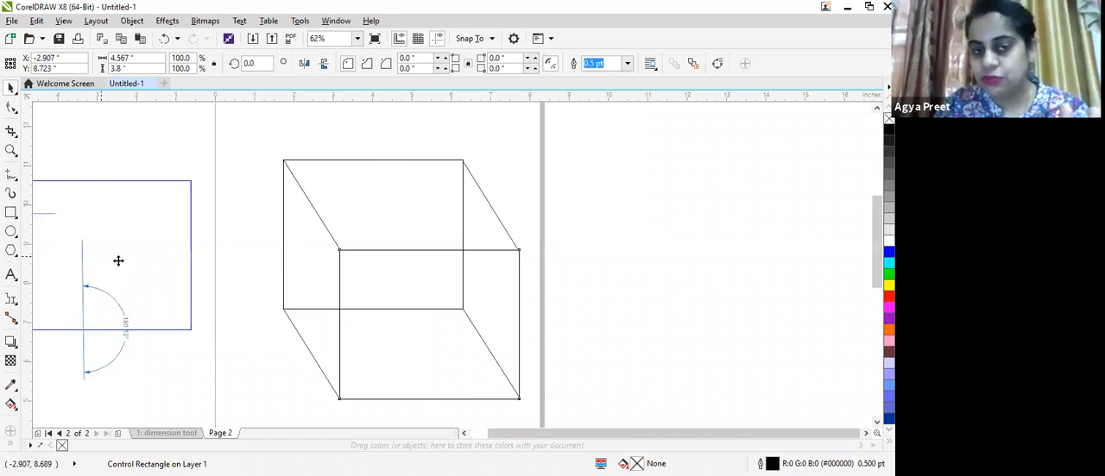
- Try to reposition the stray connector hanging from the back rectangle's upper-right corner
{"action": "left_click", "coordinate": [516, 257]}
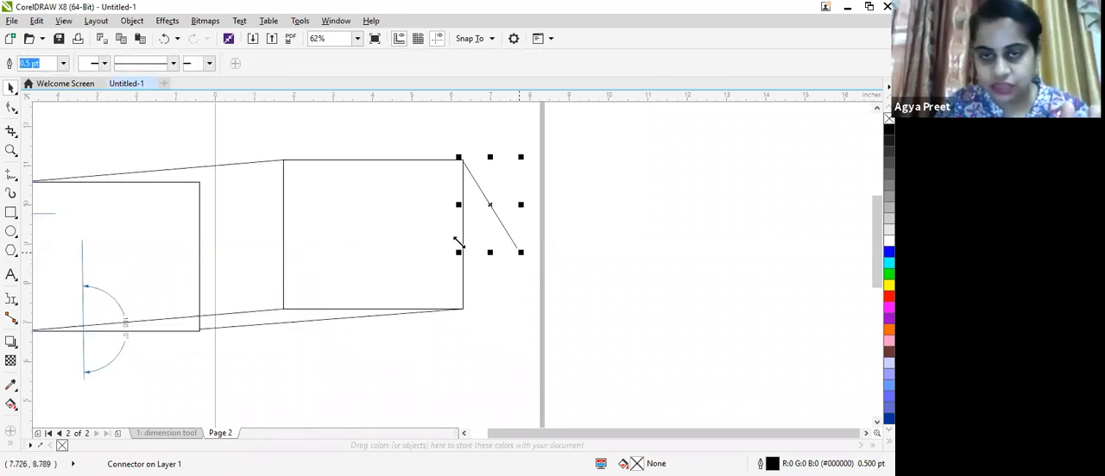
{"action": "left_click_drag", "start_coordinate": [484, 201], "coordinate": [452, 181]}
{"action": "left_click_drag", "start_coordinate": [377, 176], "coordinate": [200, 186]}
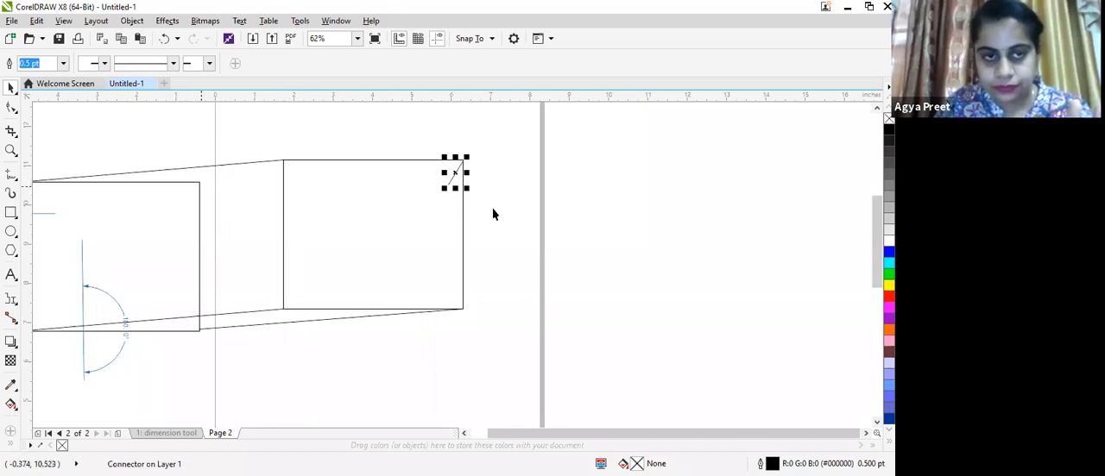
{"action": "scroll", "coordinate": [409, 172], "scroll_direction": "up", "scroll_amount": 2}
{"action": "scroll", "coordinate": [266, 153], "scroll_direction": "up", "scroll_amount": 2}
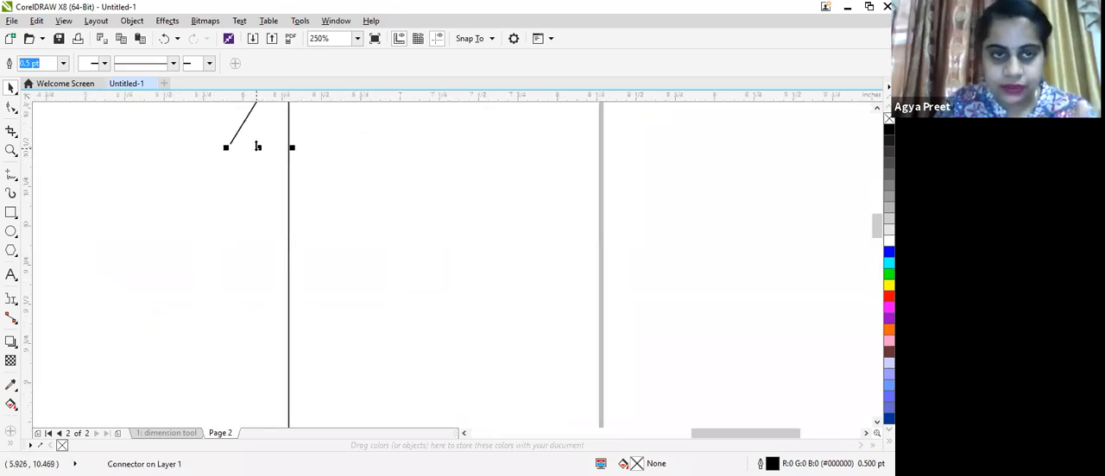
{"action": "left_click_drag", "start_coordinate": [215, 164], "coordinate": [12, 250]}
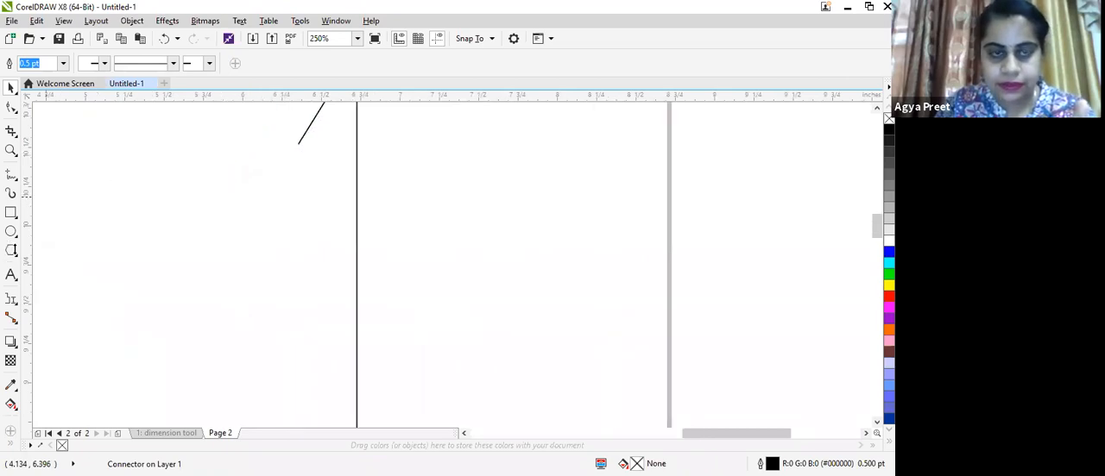
{"action": "left_click_drag", "start_coordinate": [179, 204], "coordinate": [180, 206]}
{"action": "scroll", "coordinate": [345, 228], "scroll_direction": "down", "scroll_amount": 2}
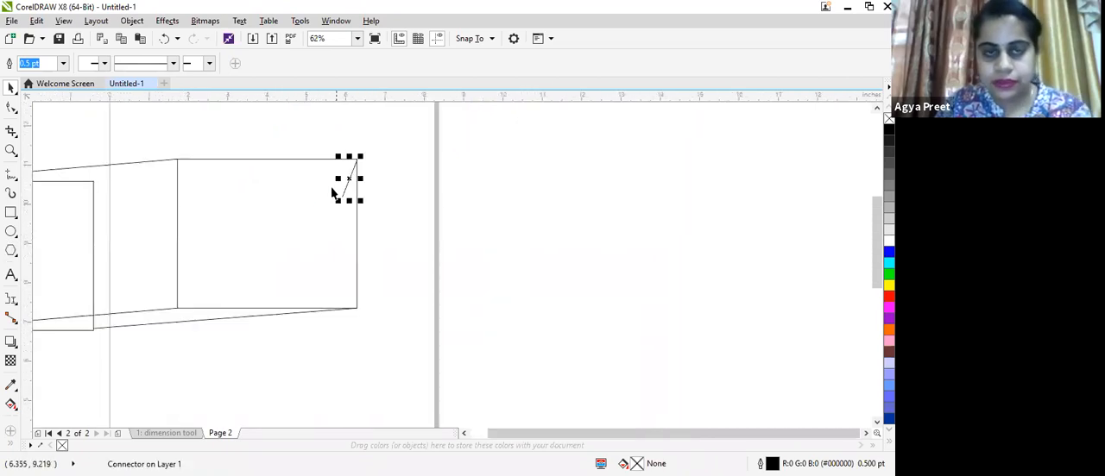
{"action": "left_click_drag", "start_coordinate": [335, 202], "coordinate": [91, 213]}
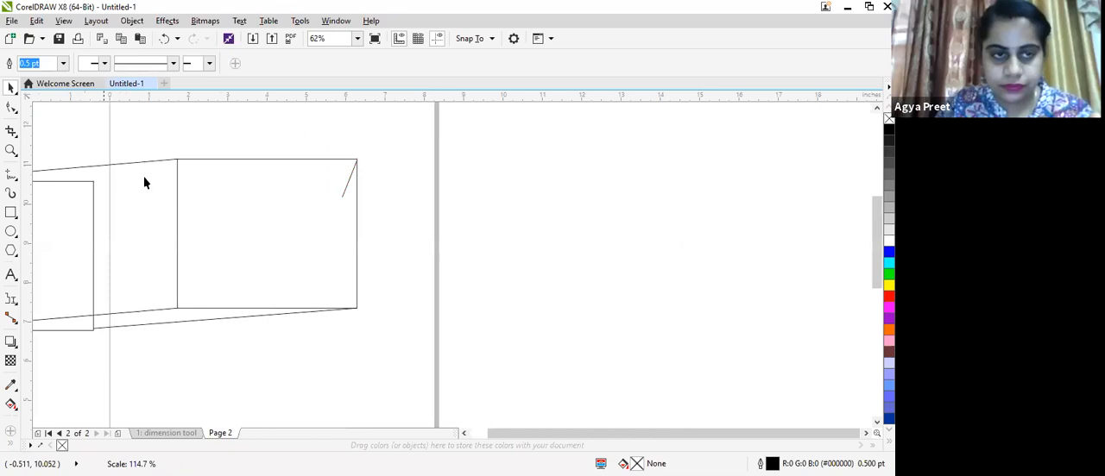
{"action": "left_click_drag", "start_coordinate": [144, 182], "coordinate": [148, 188]}
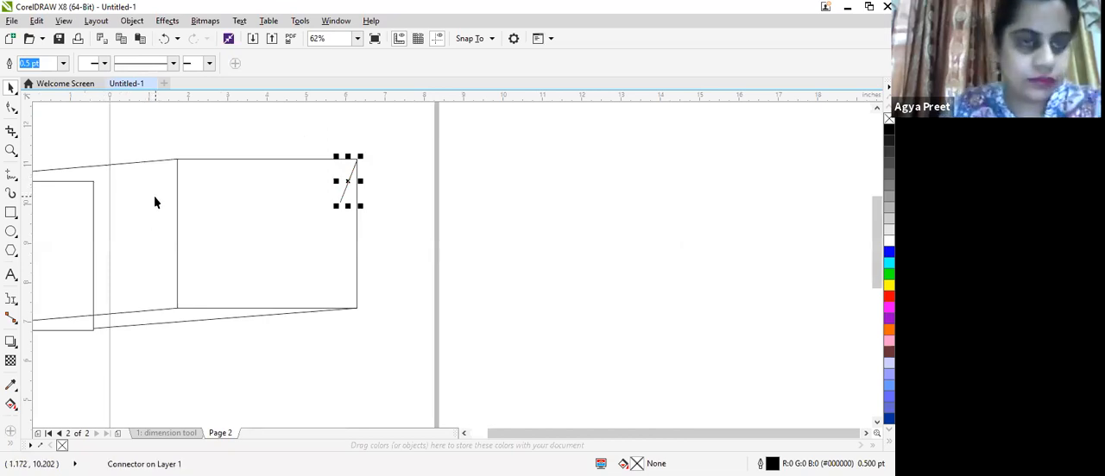
{"action": "left_click_drag", "start_coordinate": [335, 207], "coordinate": [55, 195]}
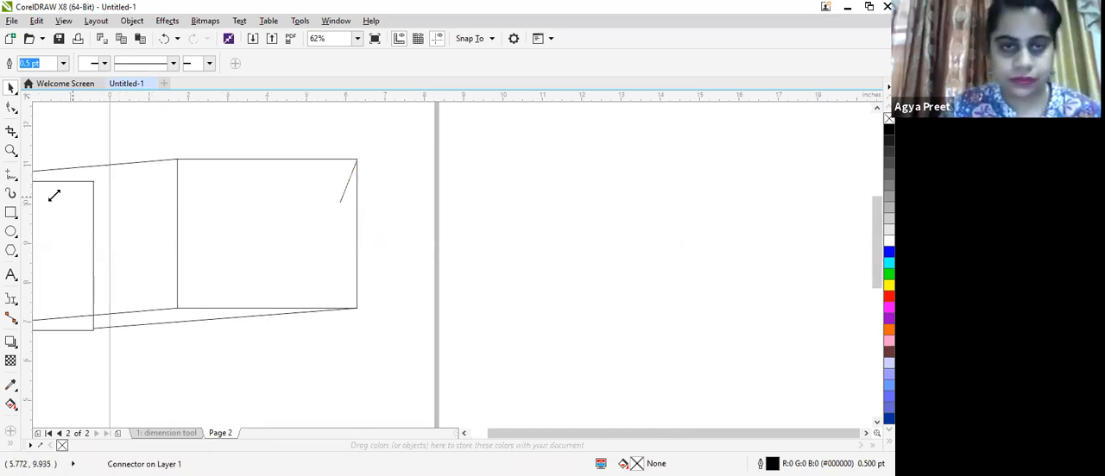
{"action": "scroll", "coordinate": [89, 188], "scroll_direction": "down", "scroll_amount": 2}
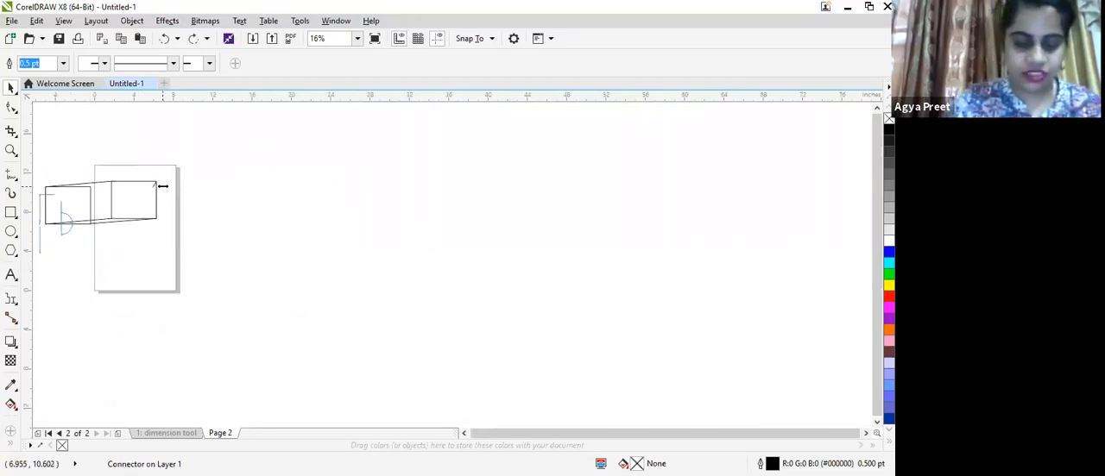
- Draw two new overlapping rectangles in the empty area, the second offset down and to the right
{"action": "key", "text": "z"}
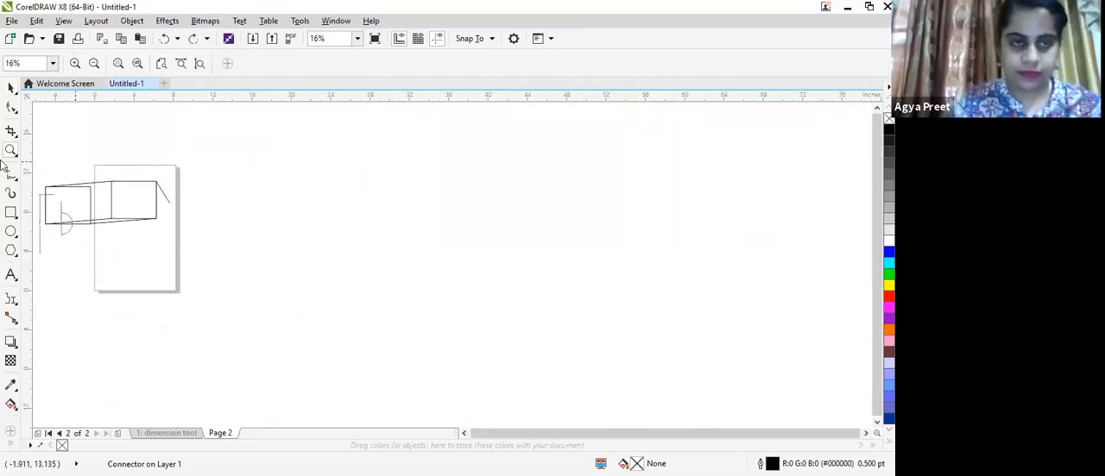
{"action": "left_click", "coordinate": [12, 212]}
{"action": "left_click_drag", "start_coordinate": [371, 159], "coordinate": [492, 260]}
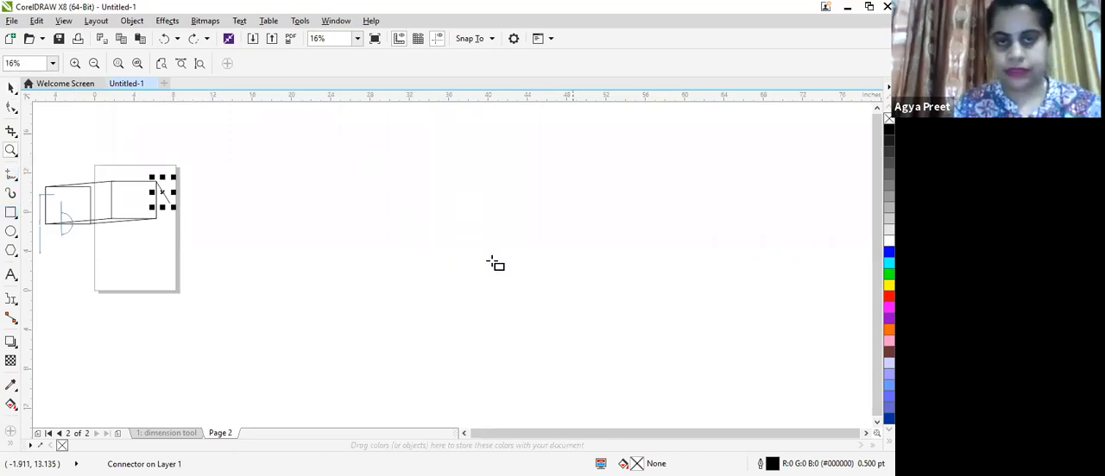
{"action": "mouse_move", "coordinate": [425, 222]}
{"action": "left_mouse_down"}
{"action": "mouse_move", "coordinate": [520, 312]}
{"action": "mouse_move", "coordinate": [542, 313]}
{"action": "left_mouse_up"}
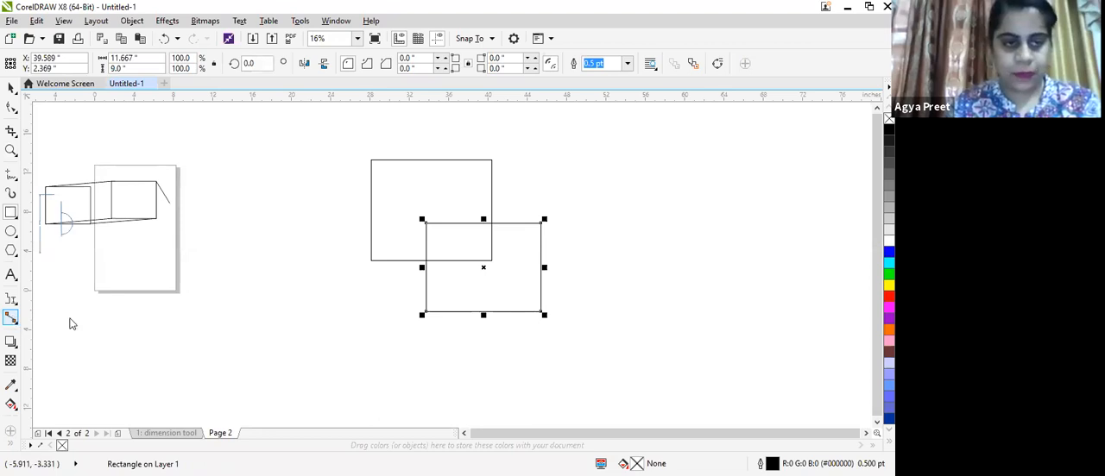
- Join the four matching corners of the new rectangles with straight-line connectors to form a box
{"action": "scroll", "coordinate": [393, 192], "scroll_direction": "up", "scroll_amount": 2}
{"action": "scroll", "coordinate": [337, 170], "scroll_direction": "down", "scroll_amount": 1}
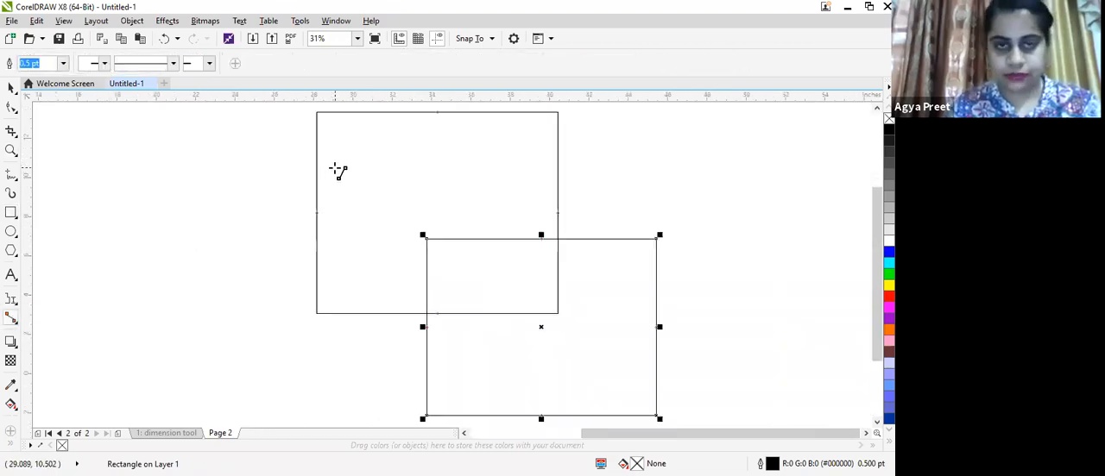
{"action": "left_click_drag", "start_coordinate": [317, 112], "coordinate": [427, 241]}
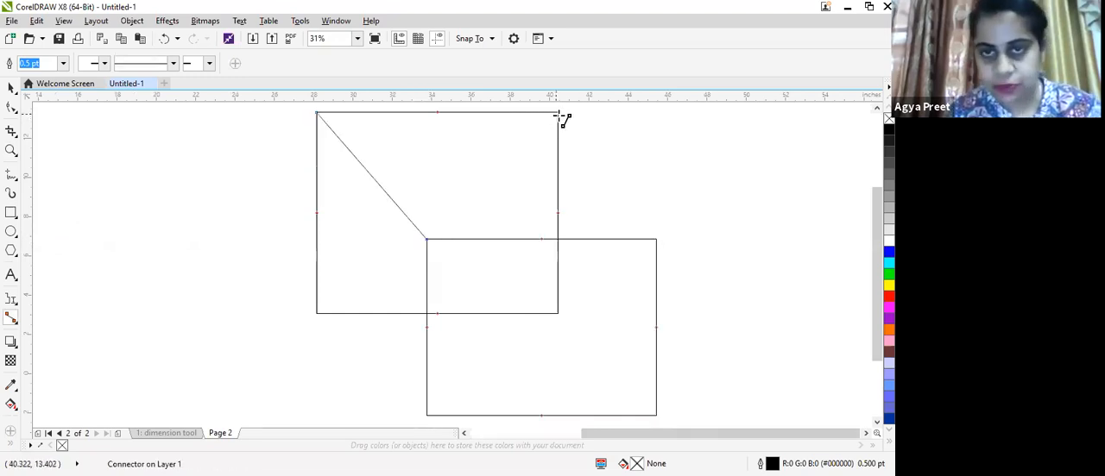
{"action": "left_click_drag", "start_coordinate": [559, 115], "coordinate": [656, 240]}
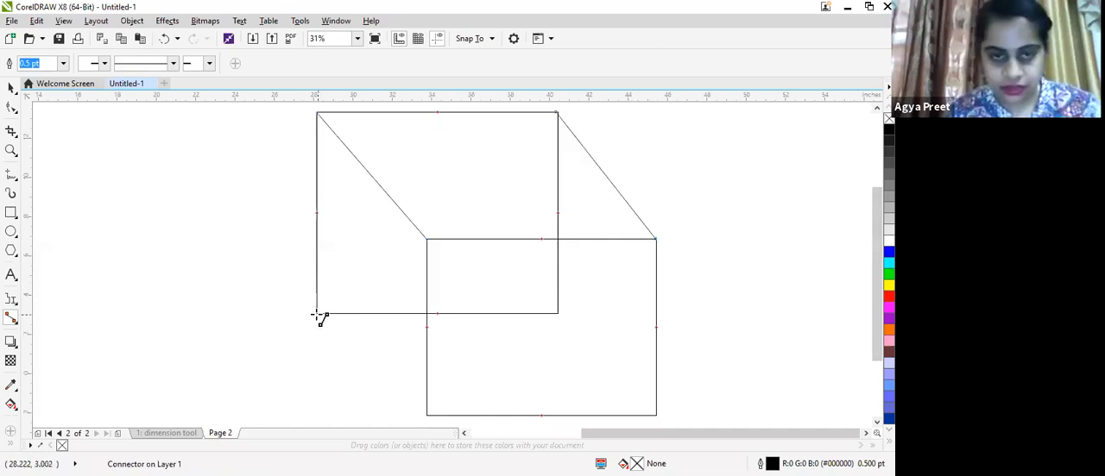
{"action": "left_click_drag", "start_coordinate": [316, 314], "coordinate": [426, 415]}
{"action": "left_click_drag", "start_coordinate": [658, 418], "coordinate": [659, 417]}
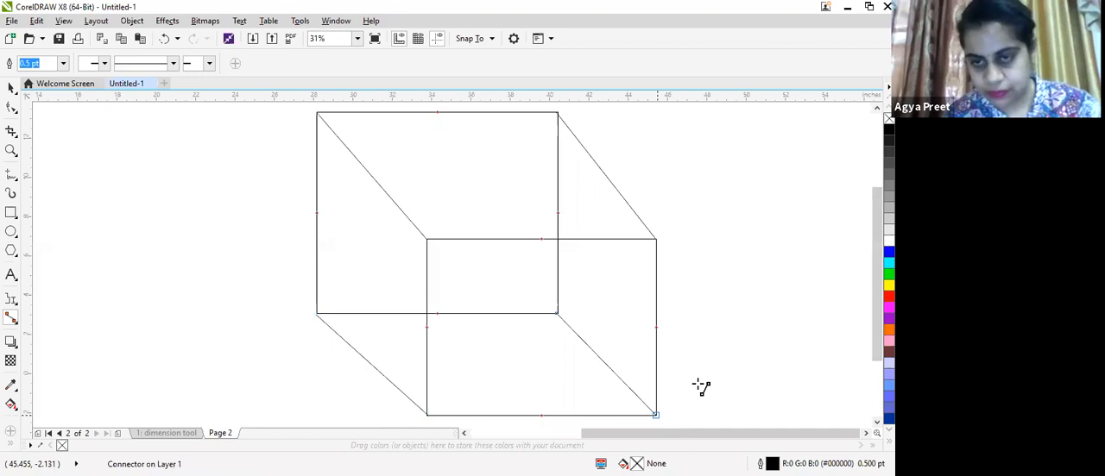
- Select the front rectangle of the first box and move it further left so its connectors follow
{"action": "left_click", "coordinate": [10, 90]}
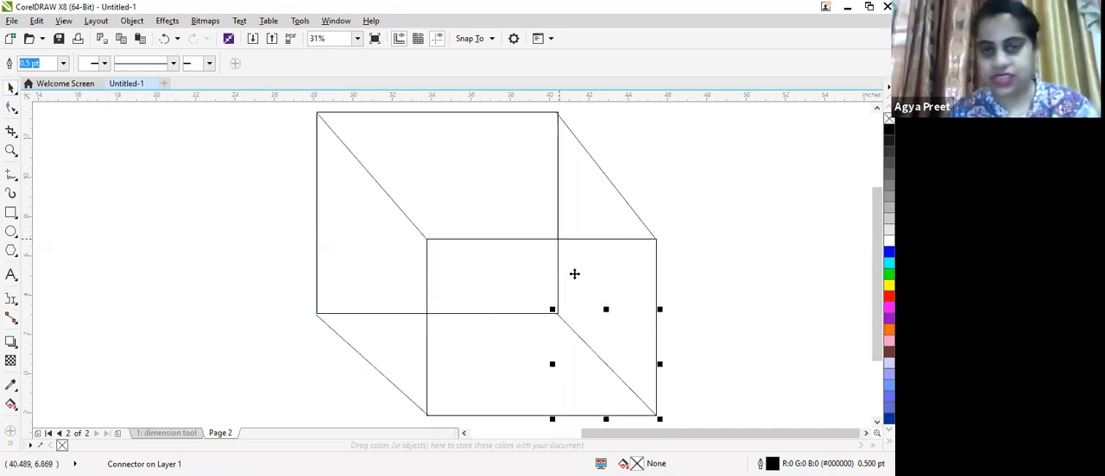
{"action": "left_click", "coordinate": [538, 327]}
{"action": "left_click_drag", "start_coordinate": [540, 328], "coordinate": [382, 318]}
{"action": "left_click_drag", "start_coordinate": [179, 257], "coordinate": [130, 188]}
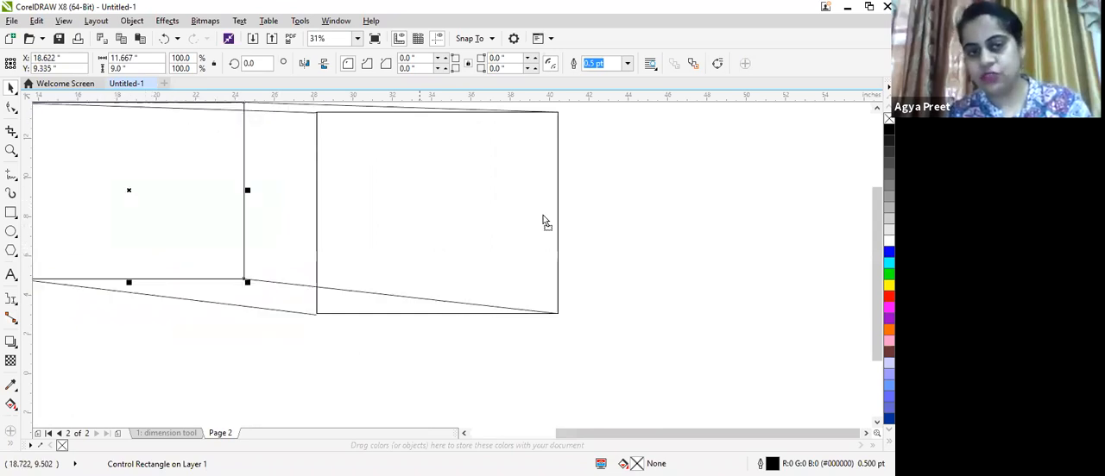
{"action": "left_click_drag", "start_coordinate": [383, 237], "coordinate": [441, 305]}
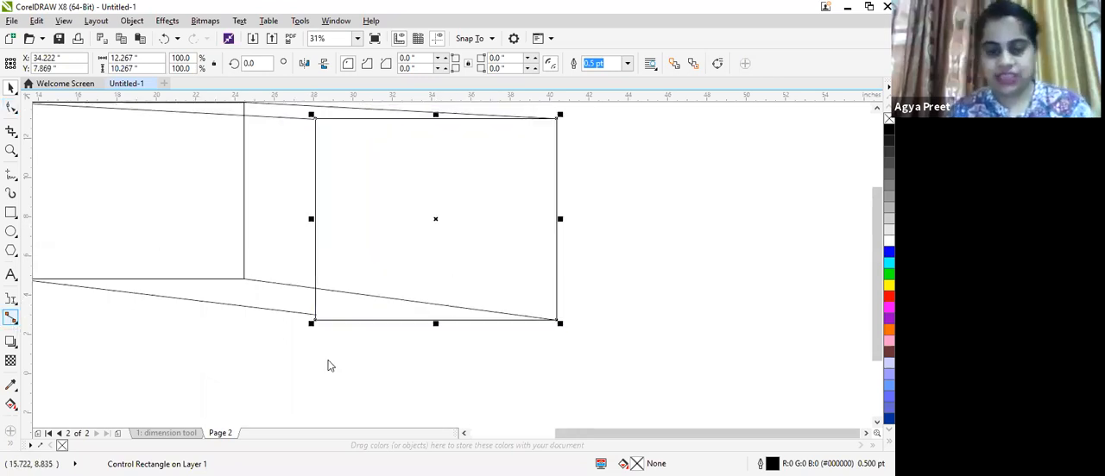
{"action": "left_click", "coordinate": [12, 319]}
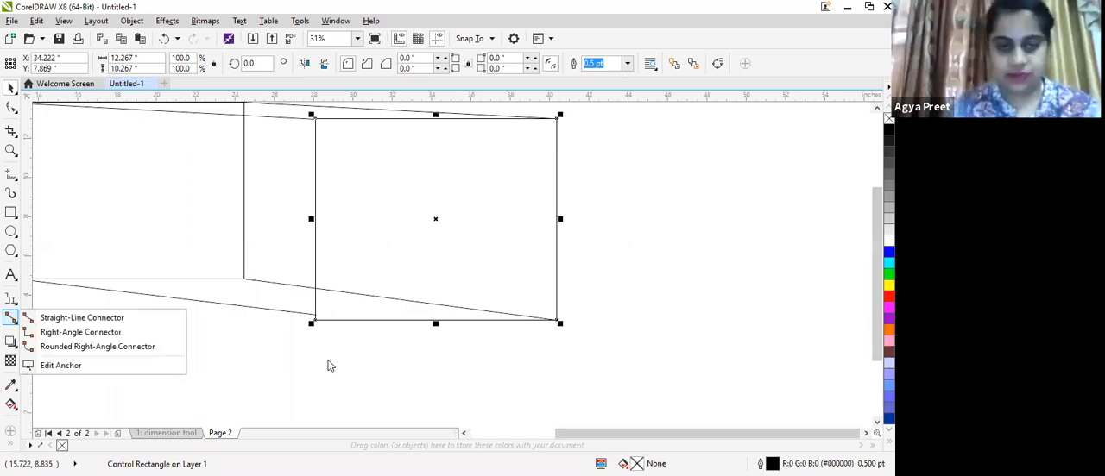
{"action": "left_click", "coordinate": [328, 366]}
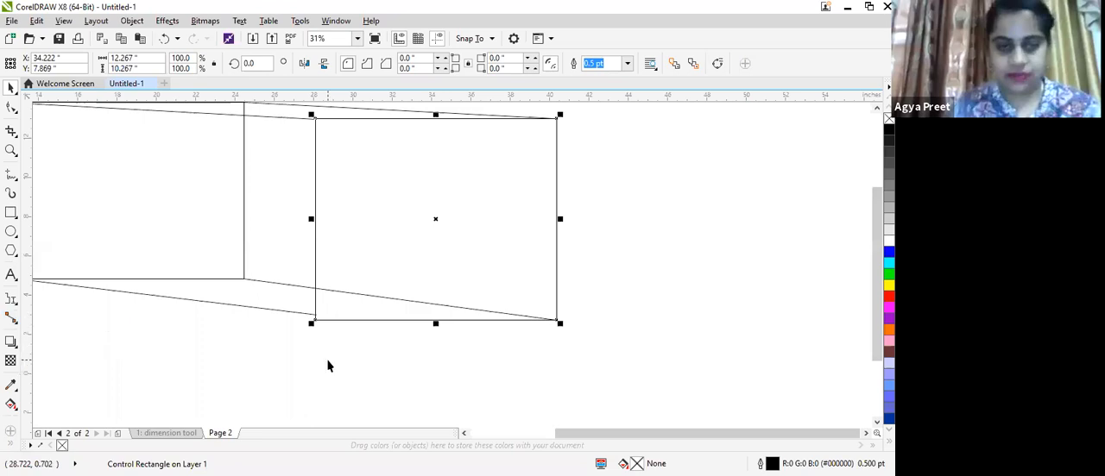
{"action": "key", "text": "ctrl+z"}
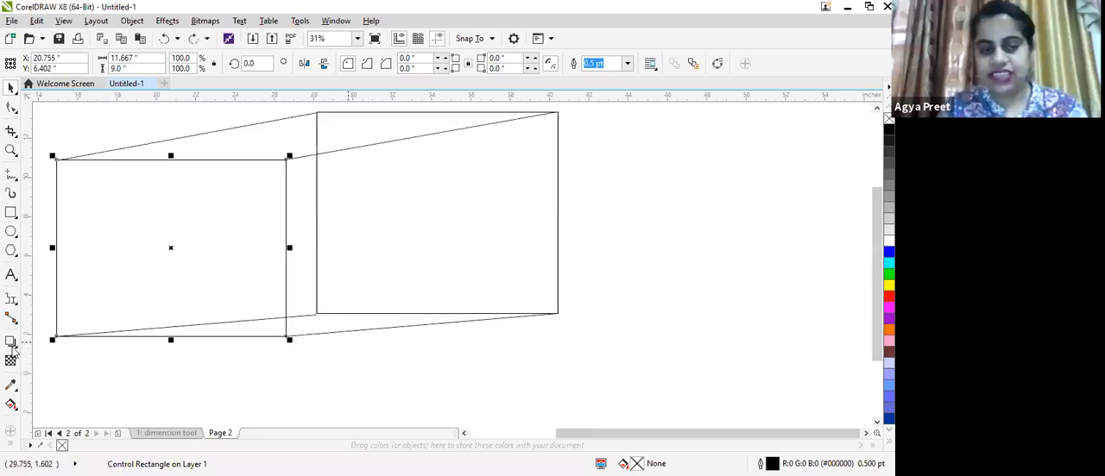
{"action": "key", "text": "Escape"}
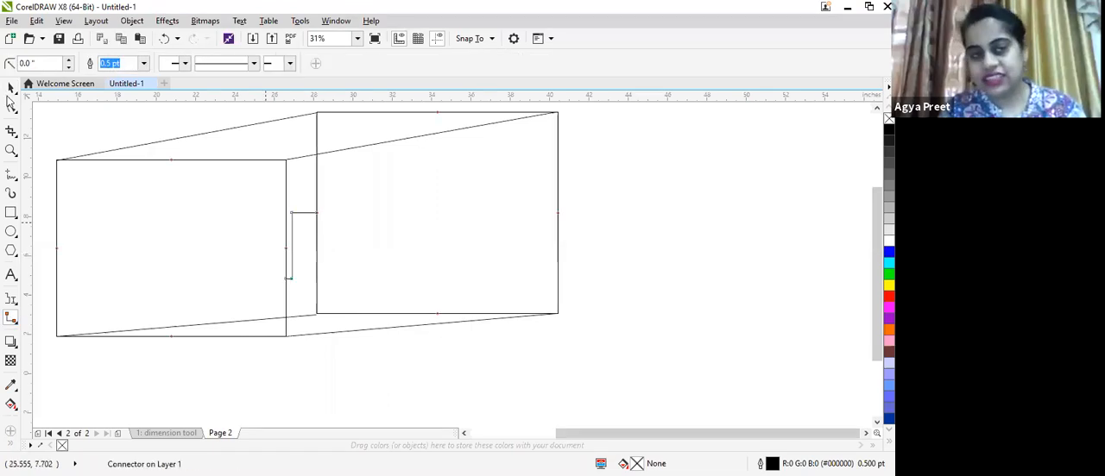
- Add a right-angle connector between the rectangles and move the front rectangle up and right over the back one
{"action": "left_click", "coordinate": [7, 92]}
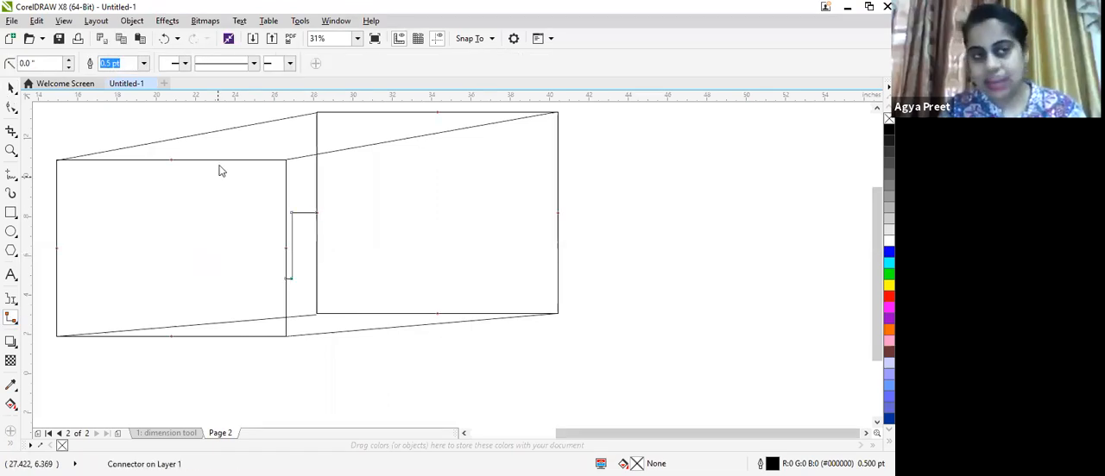
{"action": "left_click", "coordinate": [177, 269]}
{"action": "left_click_drag", "start_coordinate": [193, 281], "coordinate": [303, 306]}
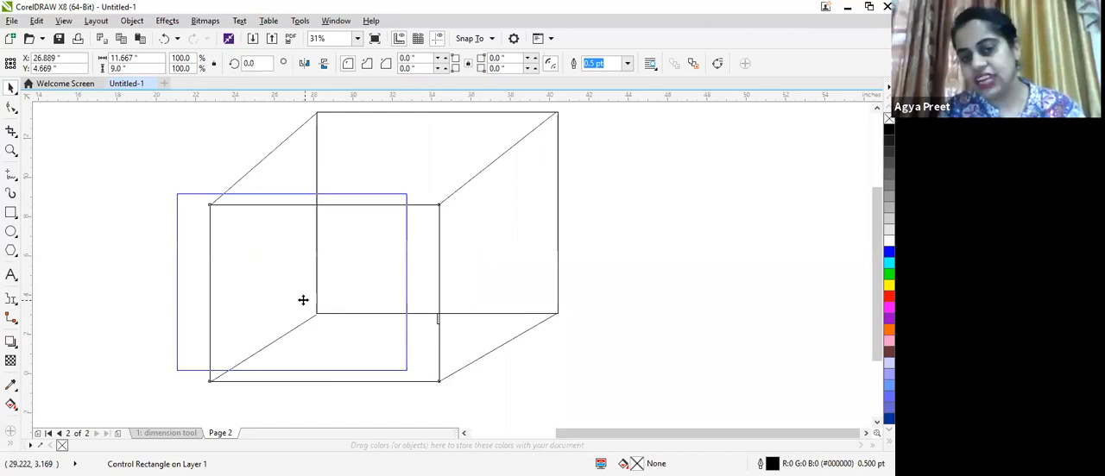
{"action": "left_click_drag", "start_coordinate": [303, 300], "coordinate": [225, 275]}
{"action": "left_click_drag", "start_coordinate": [271, 313], "coordinate": [348, 308]}
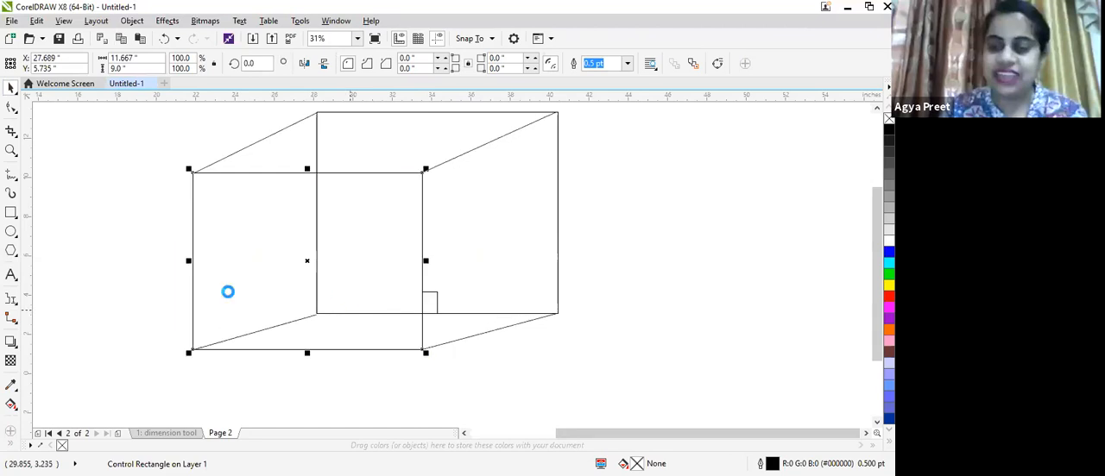
{"action": "left_click", "coordinate": [13, 304]}
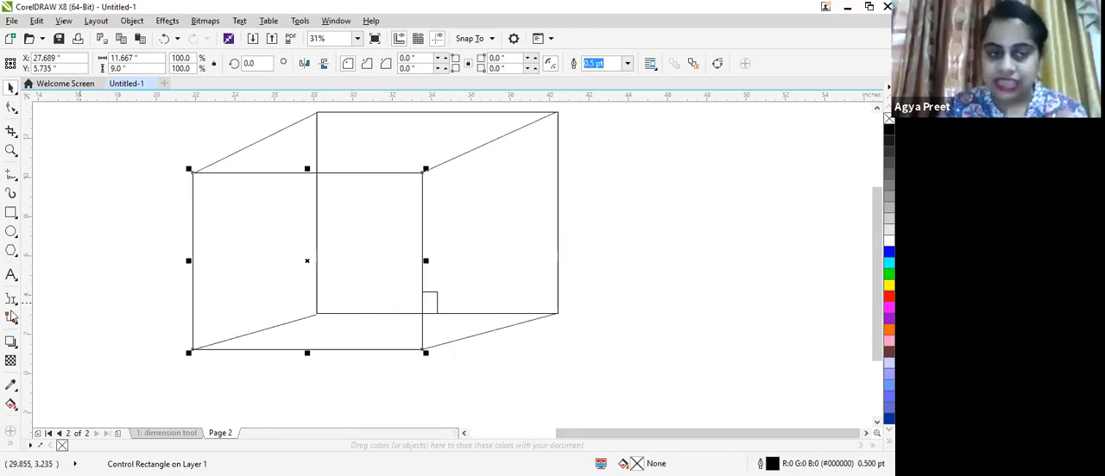
{"action": "left_click", "coordinate": [14, 322]}
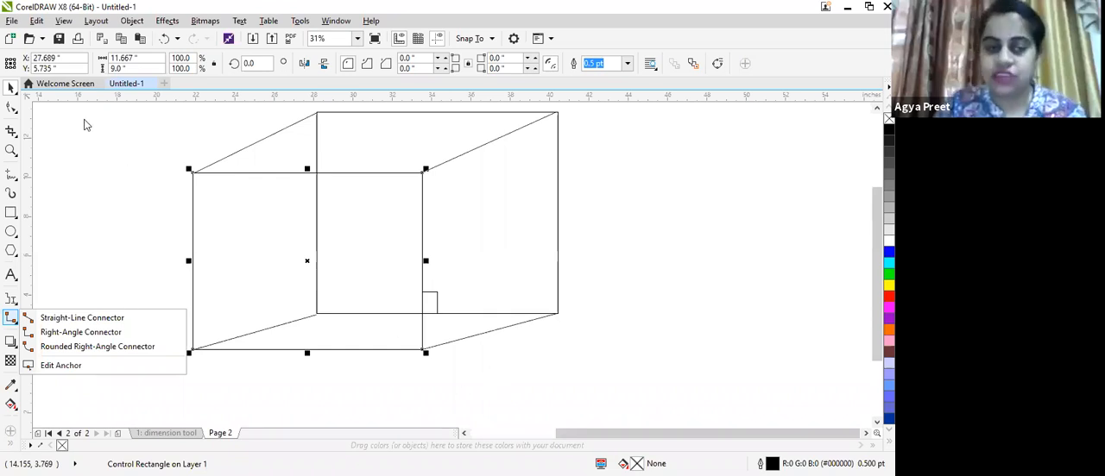
{"action": "left_click", "coordinate": [14, 91]}
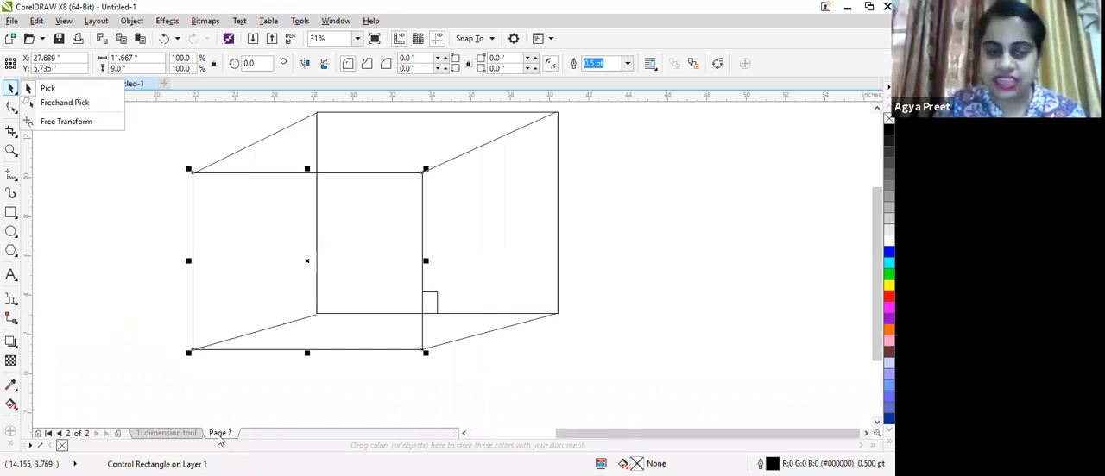
- Rename page 2 as connector tool
{"action": "left_click", "coordinate": [221, 439]}
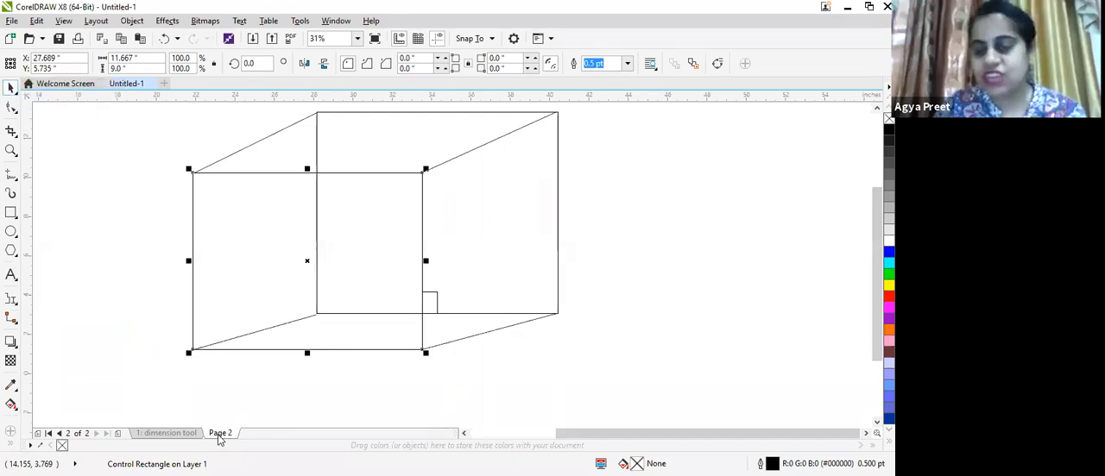
{"action": "right_click", "coordinate": [220, 438]}
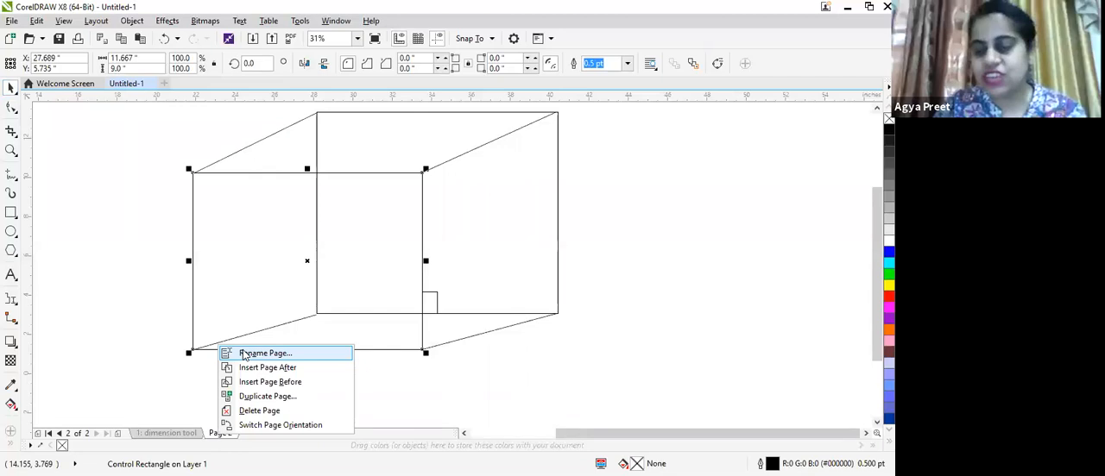
{"action": "left_click", "coordinate": [244, 354]}
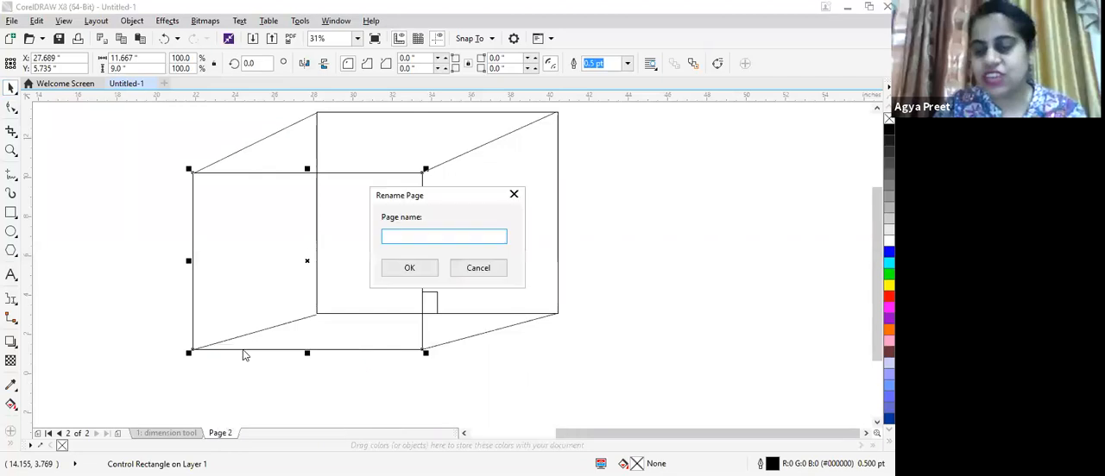
{"action": "type", "text": "connector tool"}
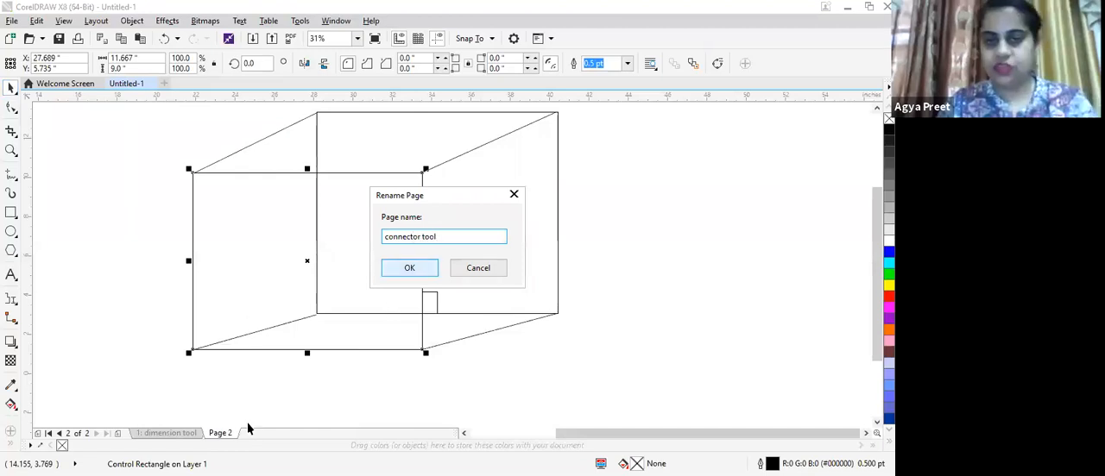
{"action": "key", "text": "Return"}
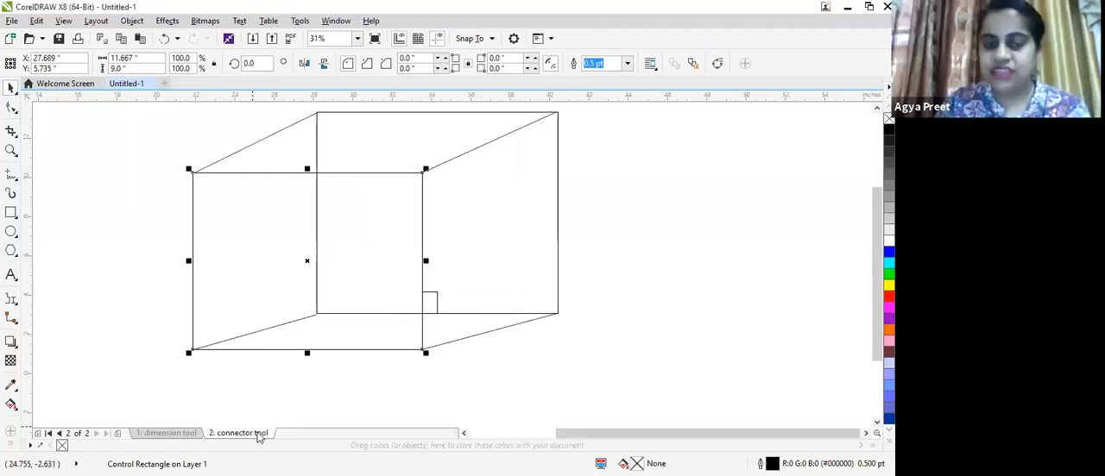
- Insert a new page after the connector tool page
{"action": "right_click", "coordinate": [257, 436]}
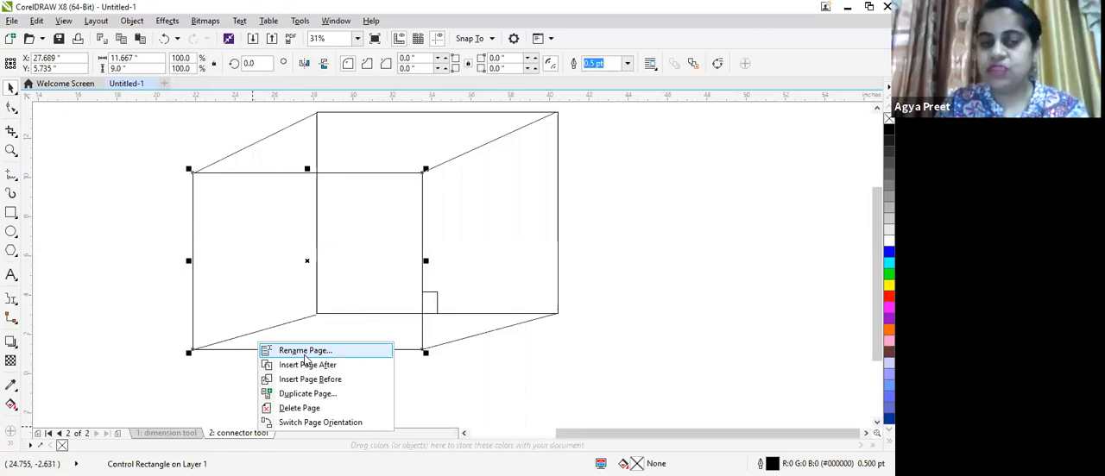
{"action": "left_click", "coordinate": [306, 366]}
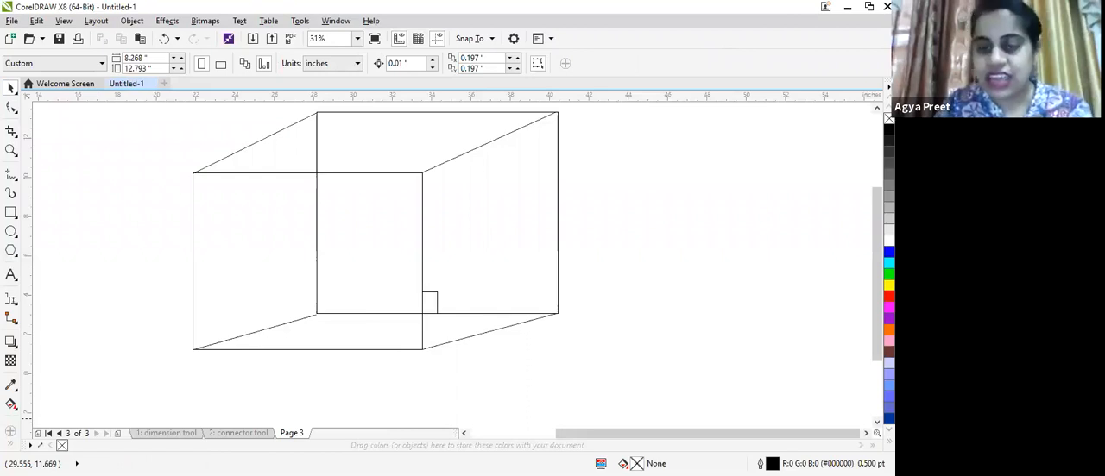
- On the connector tool page, shrink the box drawing to about half size and move it onto the page
{"action": "left_click", "coordinate": [264, 433]}
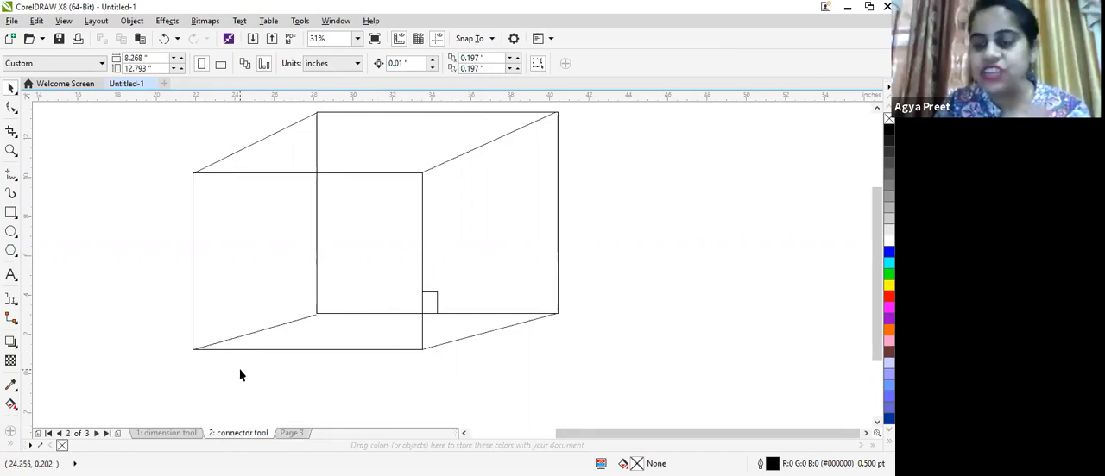
{"action": "scroll", "coordinate": [370, 385], "scroll_direction": "down", "scroll_amount": 2}
{"action": "scroll", "coordinate": [348, 373], "scroll_direction": "down", "scroll_amount": 2}
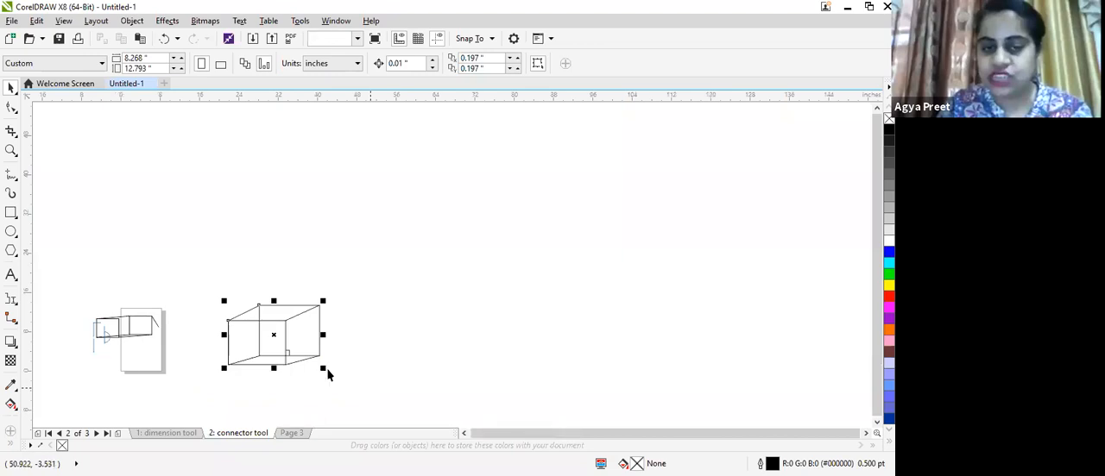
{"action": "mouse_move", "coordinate": [324, 370]}
{"action": "left_mouse_down"}
{"action": "mouse_move", "coordinate": [269, 333]}
{"action": "mouse_move", "coordinate": [139, 355]}
{"action": "left_mouse_up"}
{"action": "left_click_drag", "start_coordinate": [48, 299], "coordinate": [115, 323]}
{"action": "left_click_drag", "start_coordinate": [83, 357], "coordinate": [117, 342]}
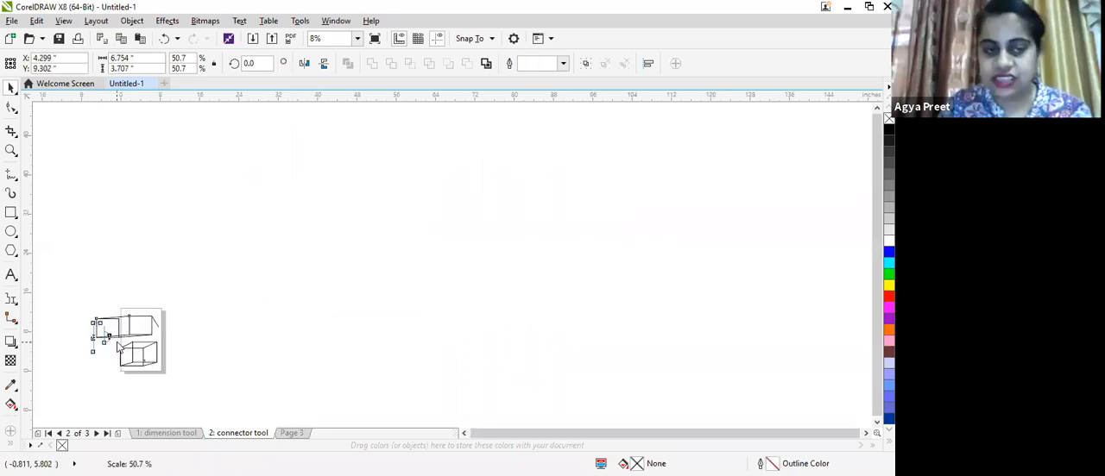
- On Page 3, draw a rectangle about 7.1 by 4.9 inches and fill it yellow
{"action": "left_click", "coordinate": [292, 434]}
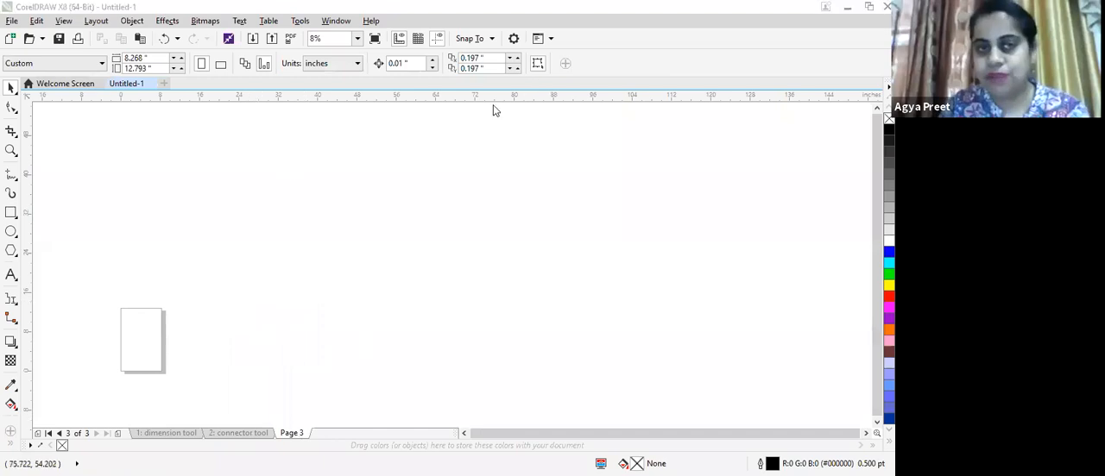
{"action": "left_click", "coordinate": [357, 38]}
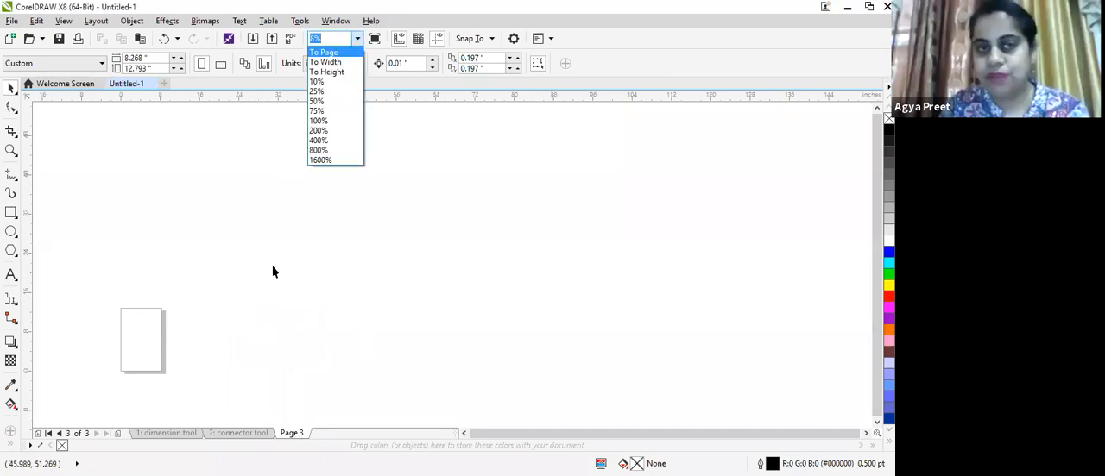
{"action": "left_click", "coordinate": [328, 68]}
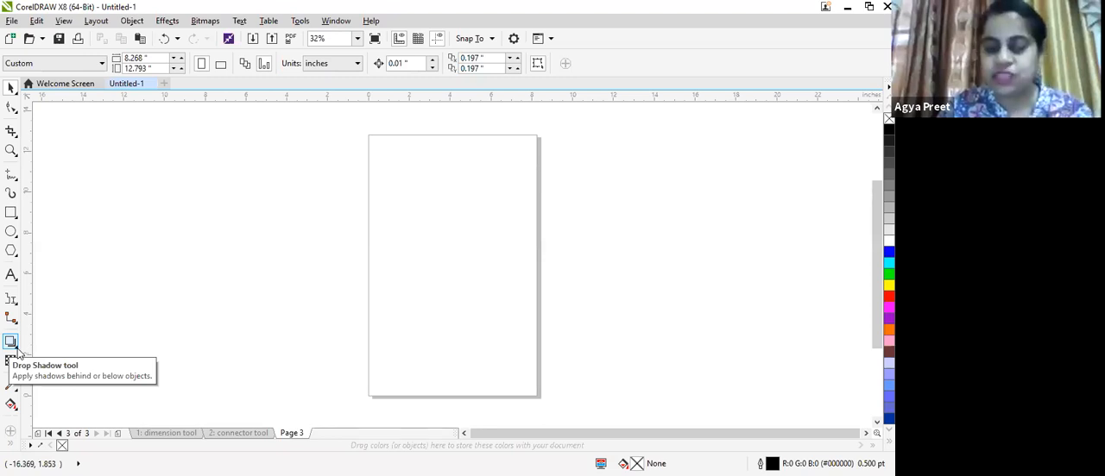
{"action": "left_click", "coordinate": [11, 212]}
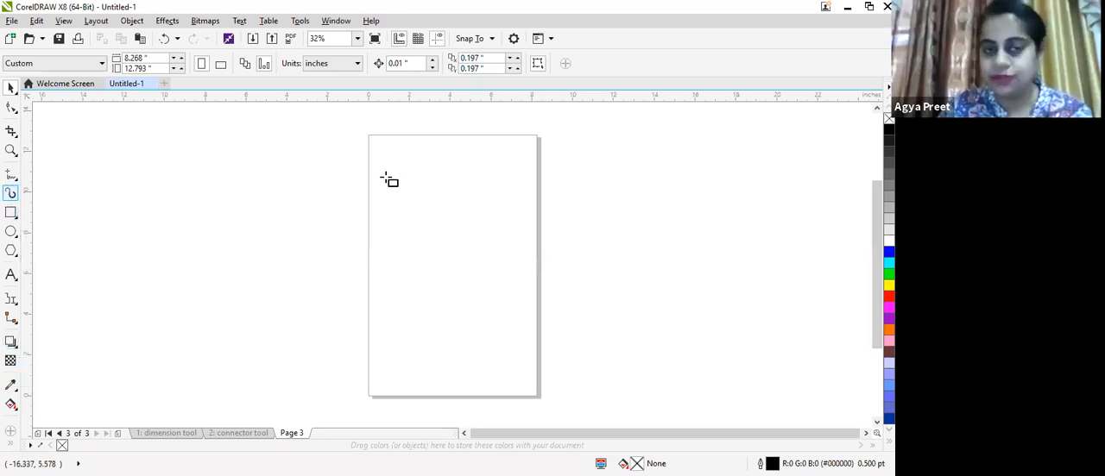
{"action": "left_click", "coordinate": [507, 289]}
{"action": "left_click_drag", "start_coordinate": [386, 178], "coordinate": [674, 290]}
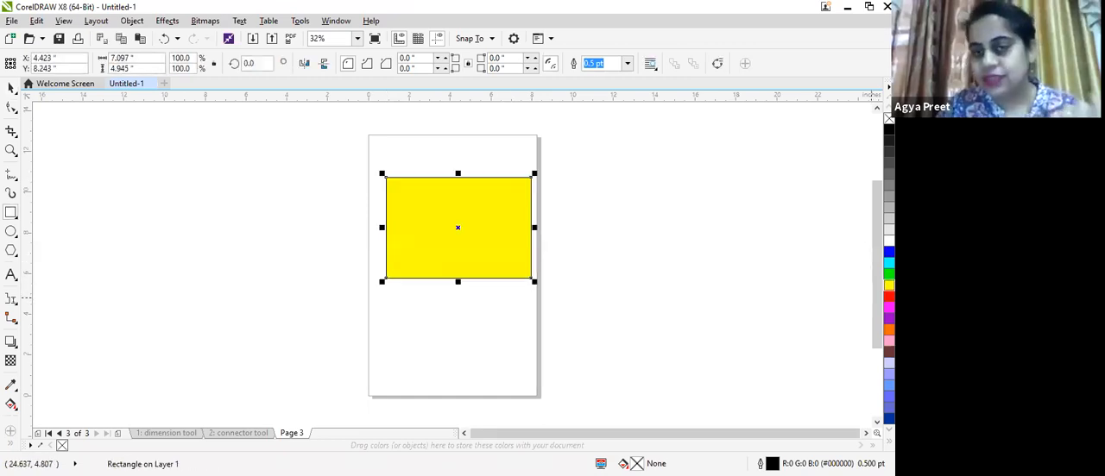
{"action": "left_click", "coordinate": [889, 284]}
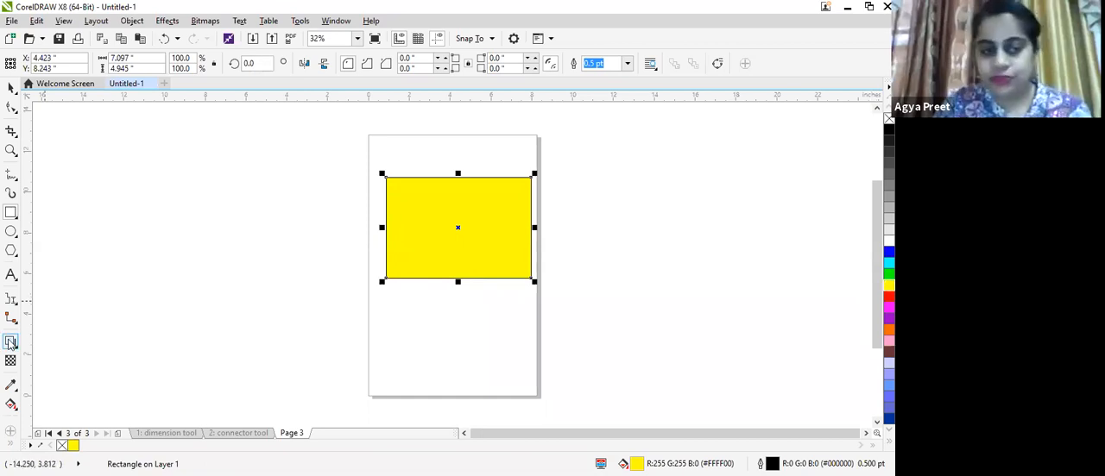
- Apply a Drop Shadow to the yellow rectangle by dragging out the shadow from its corner
{"action": "left_click", "coordinate": [24, 349]}
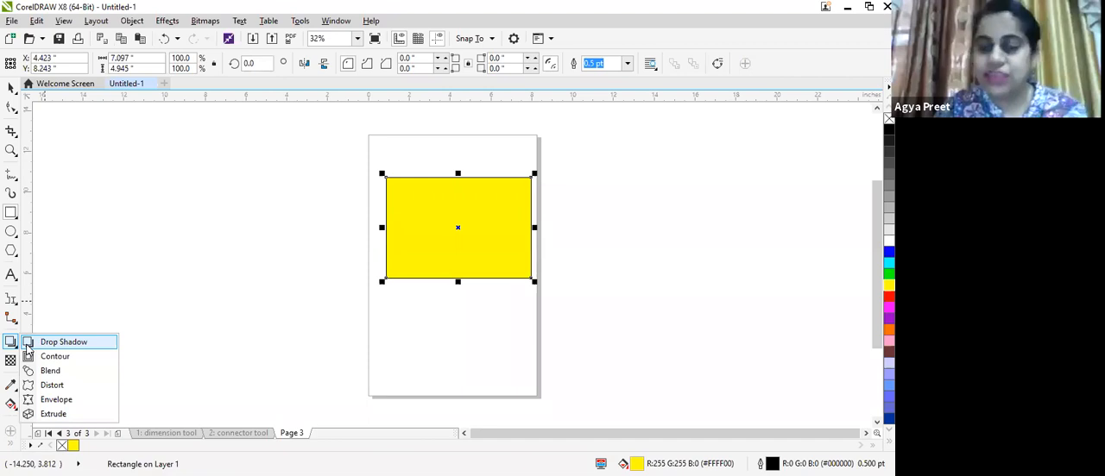
{"action": "left_click", "coordinate": [29, 344]}
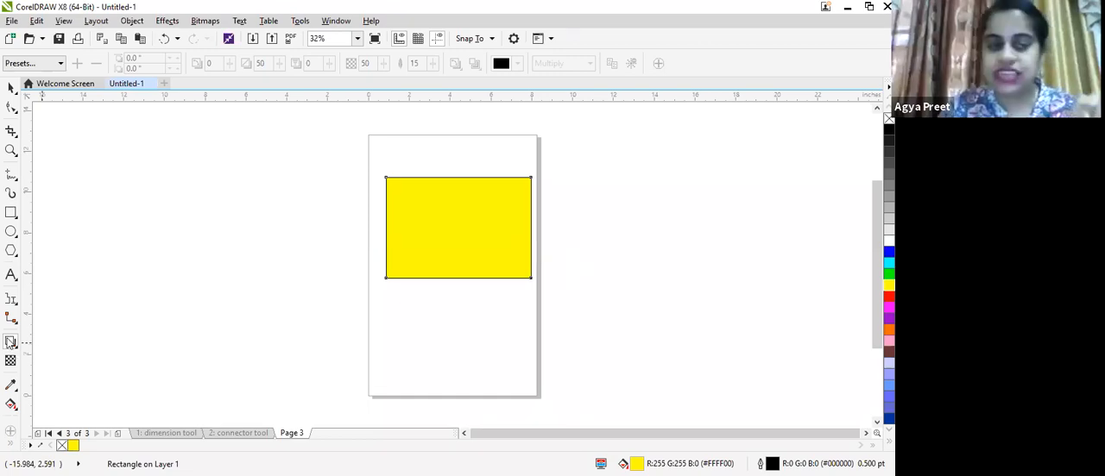
{"action": "left_click", "coordinate": [10, 343]}
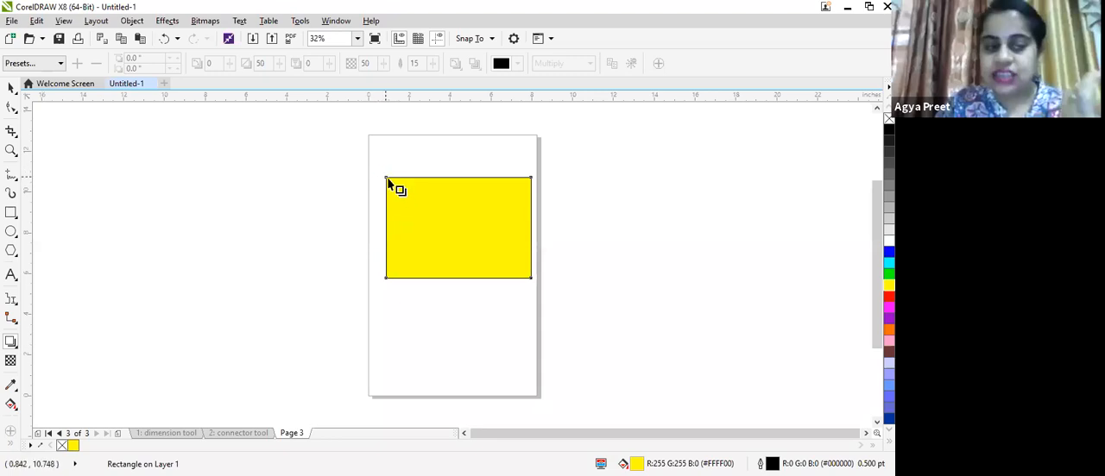
{"action": "scroll", "coordinate": [387, 181], "scroll_direction": "up", "scroll_amount": 2}
{"action": "left_click_drag", "start_coordinate": [389, 180], "coordinate": [700, 395]}
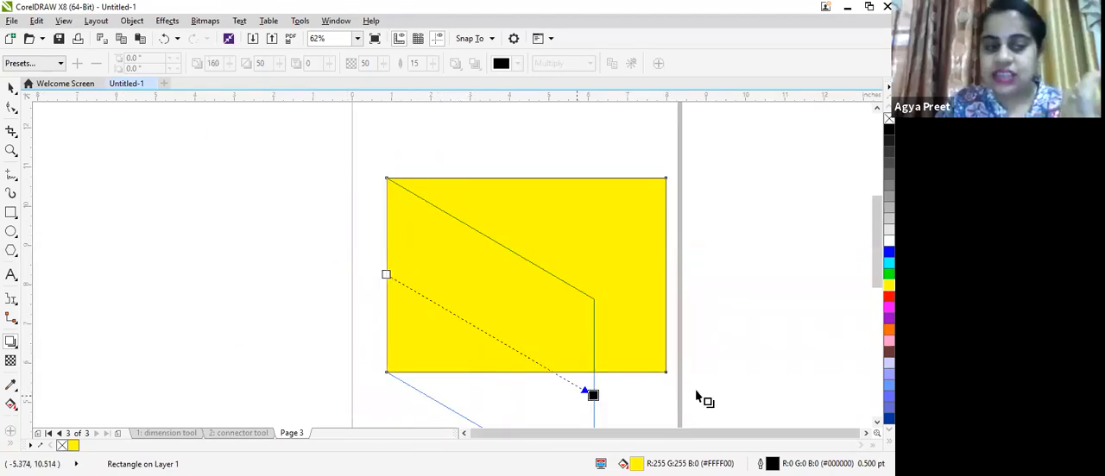
{"action": "left_click_drag", "start_coordinate": [703, 209], "coordinate": [134, 262]}
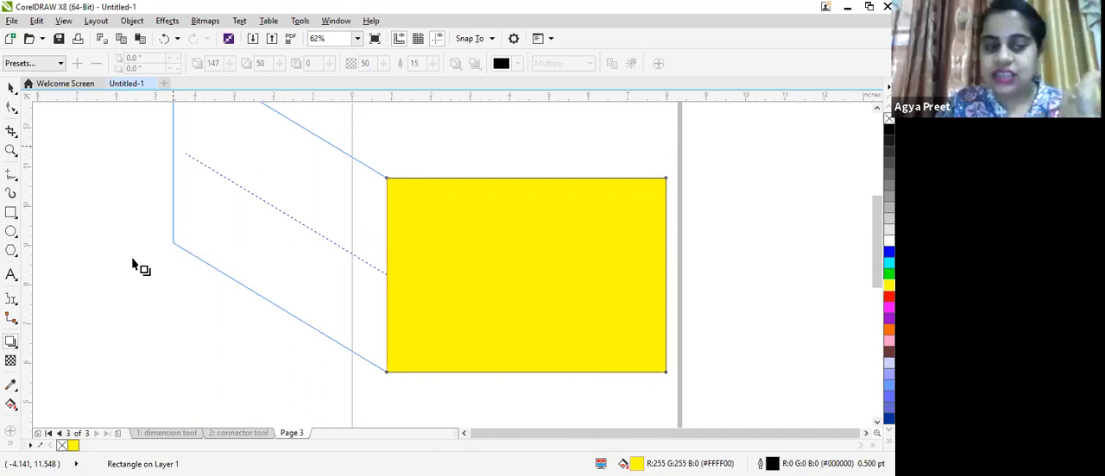
{"action": "left_click_drag", "start_coordinate": [133, 261], "coordinate": [141, 266]}
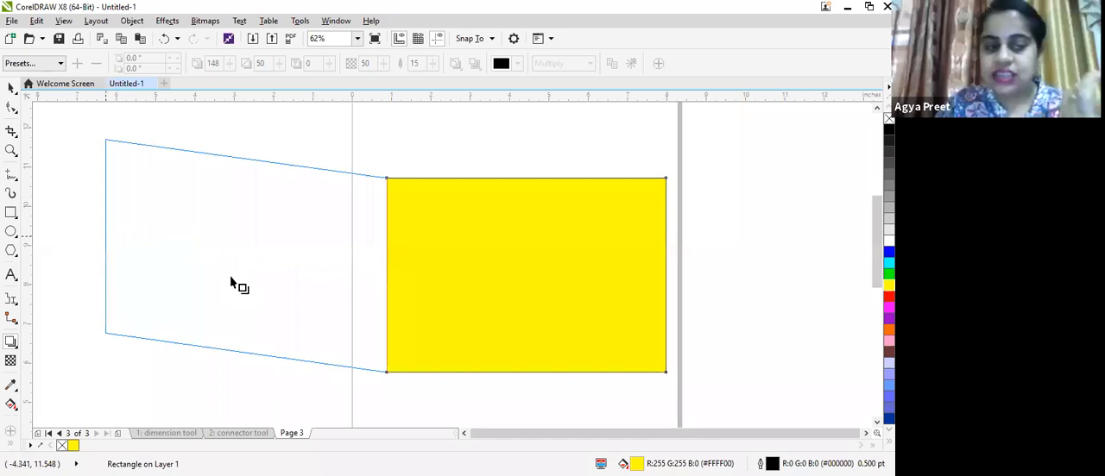
{"action": "left_click_drag", "start_coordinate": [231, 283], "coordinate": [220, 302]}
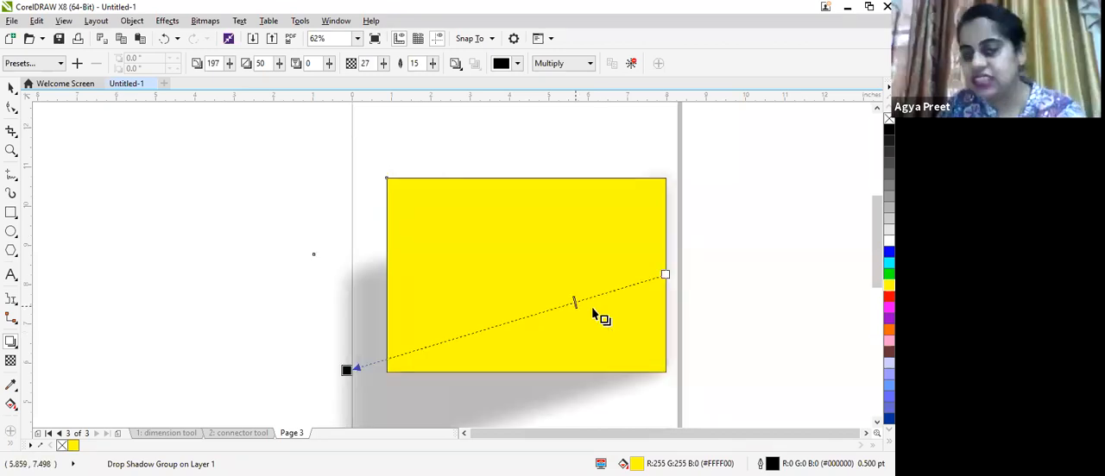
- Reposition the drop shadow toward the lower left and set its opacity to 29
{"action": "left_click_drag", "start_coordinate": [574, 303], "coordinate": [500, 318]}
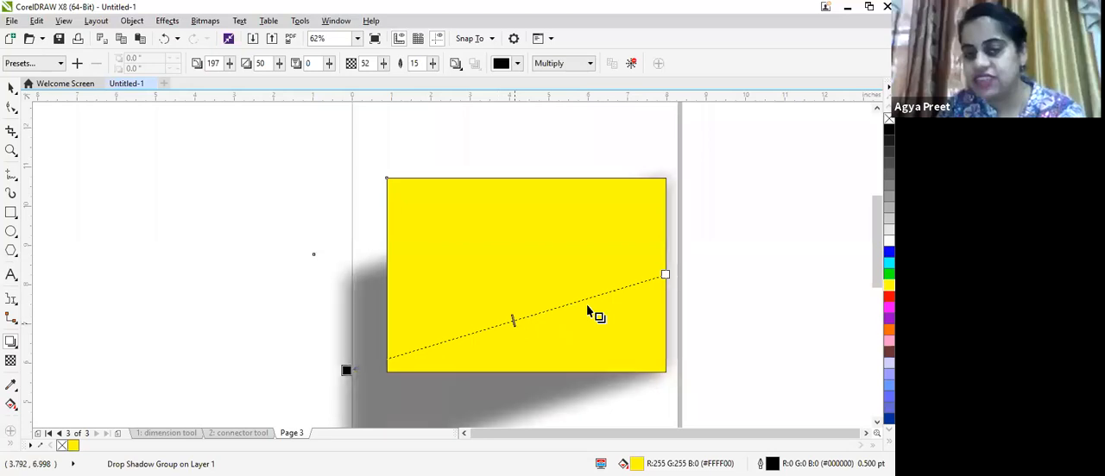
{"action": "left_click", "coordinate": [405, 362]}
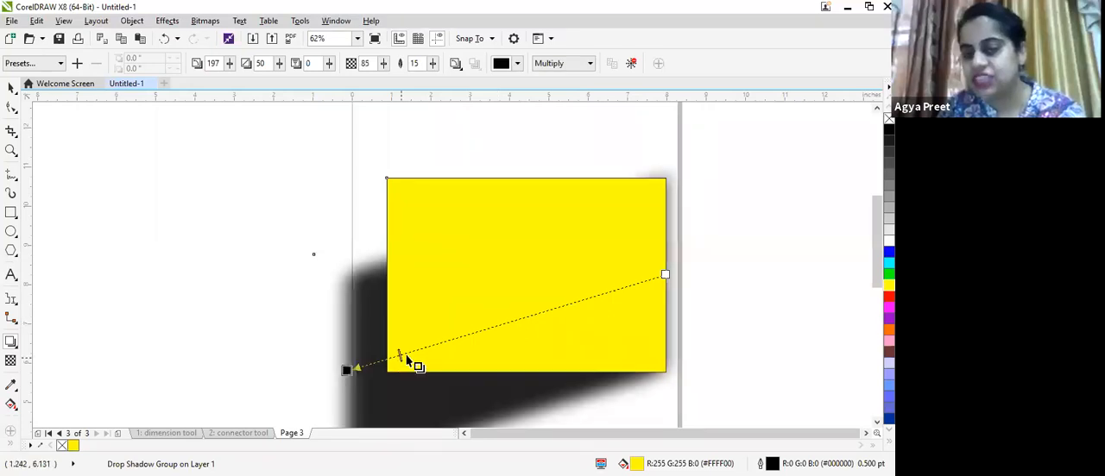
{"action": "left_click", "coordinate": [638, 284]}
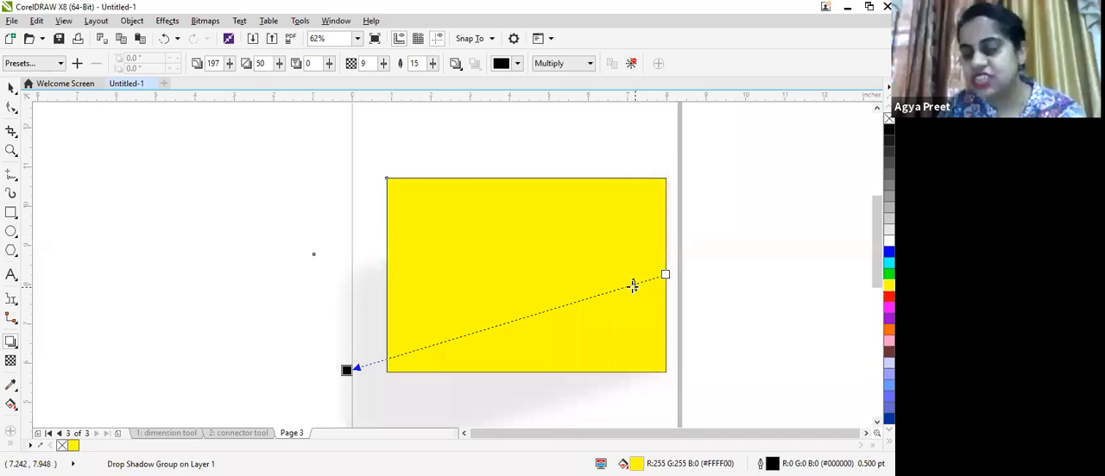
{"action": "left_click", "coordinate": [576, 302]}
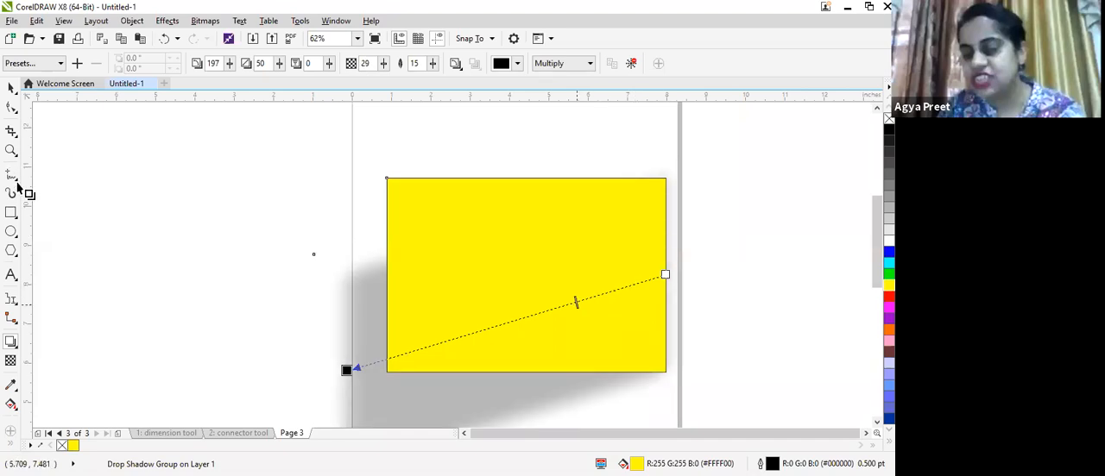
- Draw a rectangle about 5.1 by 3.1 inches to the left and fill it red
{"action": "left_click", "coordinate": [10, 214]}
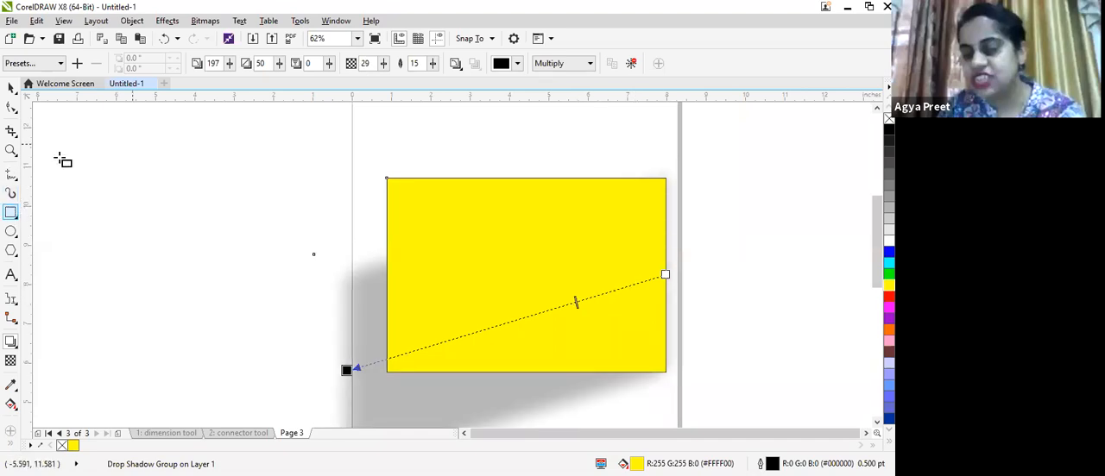
{"action": "left_click_drag", "start_coordinate": [60, 157], "coordinate": [266, 280]}
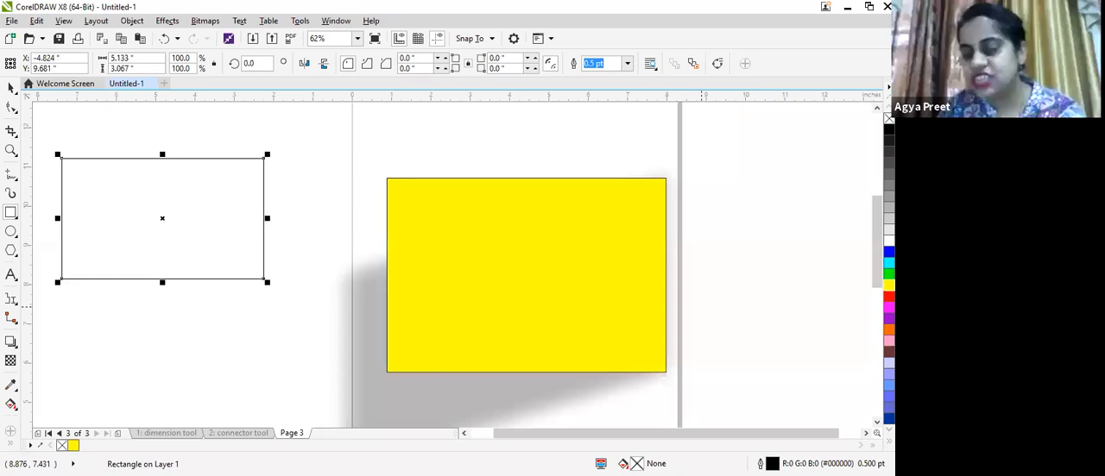
{"action": "left_click", "coordinate": [889, 296]}
- Apply an inside Contour to the red rectangle with an offset of about 0.617 inches
{"action": "left_click", "coordinate": [10, 342]}
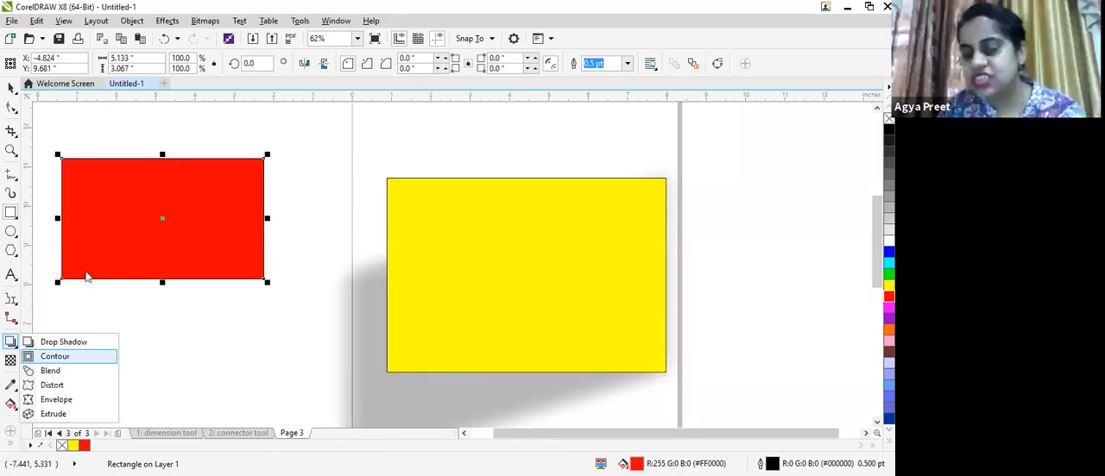
{"action": "left_click", "coordinate": [43, 357]}
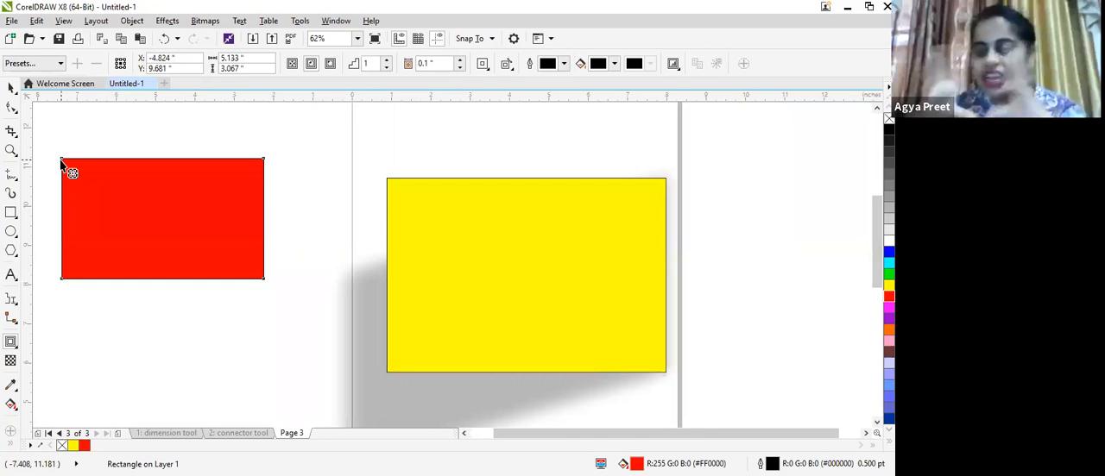
{"action": "left_click_drag", "start_coordinate": [63, 164], "coordinate": [102, 200]}
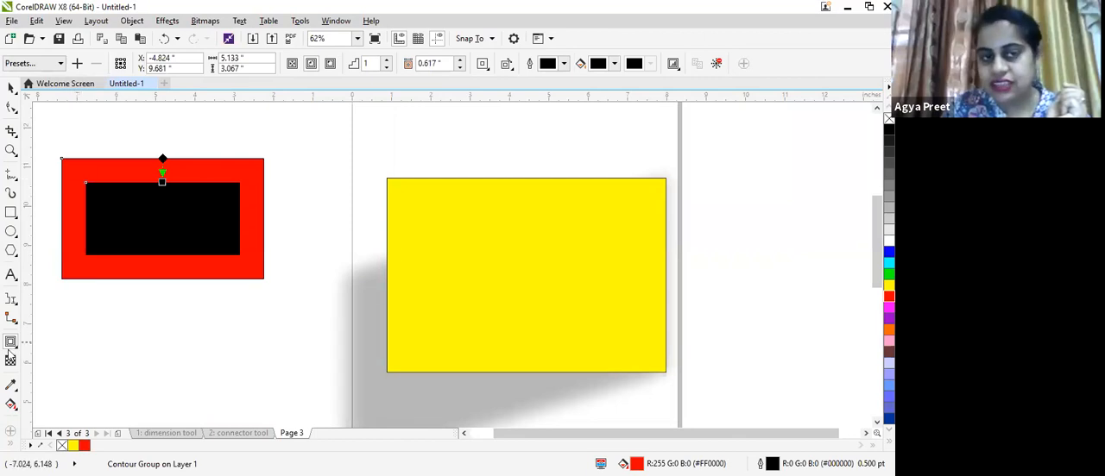
- Draw a rectangle about 4.6 by 2.25 inches below the red one and fill it magenta
{"action": "key", "text": "F6"}
{"action": "mouse_move", "coordinate": [81, 318]}
{"action": "left_mouse_down"}
{"action": "mouse_move", "coordinate": [114, 363]}
{"action": "mouse_move", "coordinate": [261, 408]}
{"action": "left_mouse_up"}
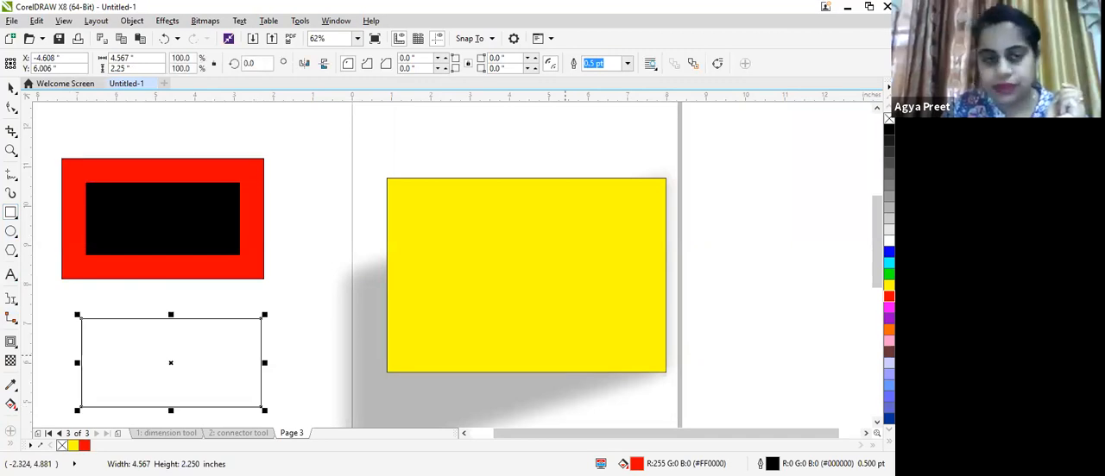
{"action": "left_click", "coordinate": [888, 307]}
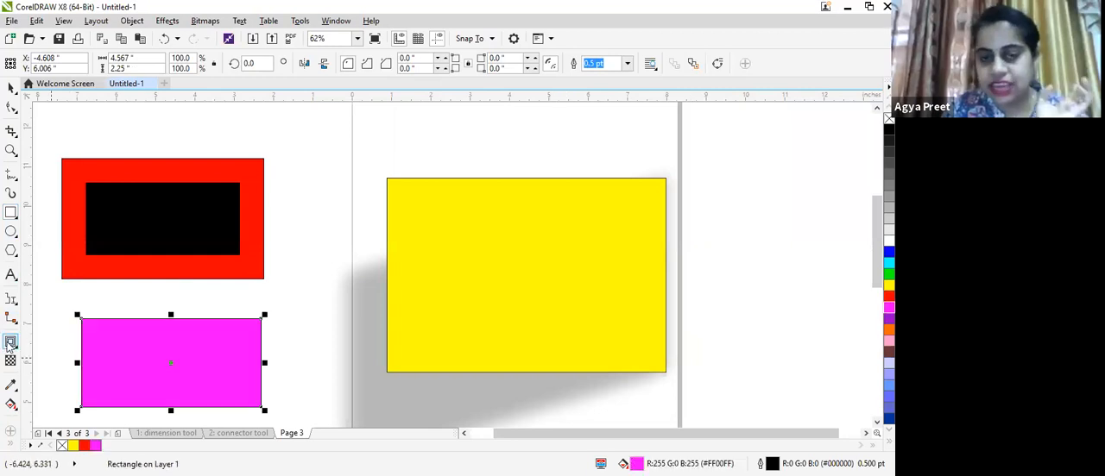
- Apply an outside Contour to the magenta rectangle with an offset of about 0.383 inches
{"action": "left_click", "coordinate": [10, 343]}
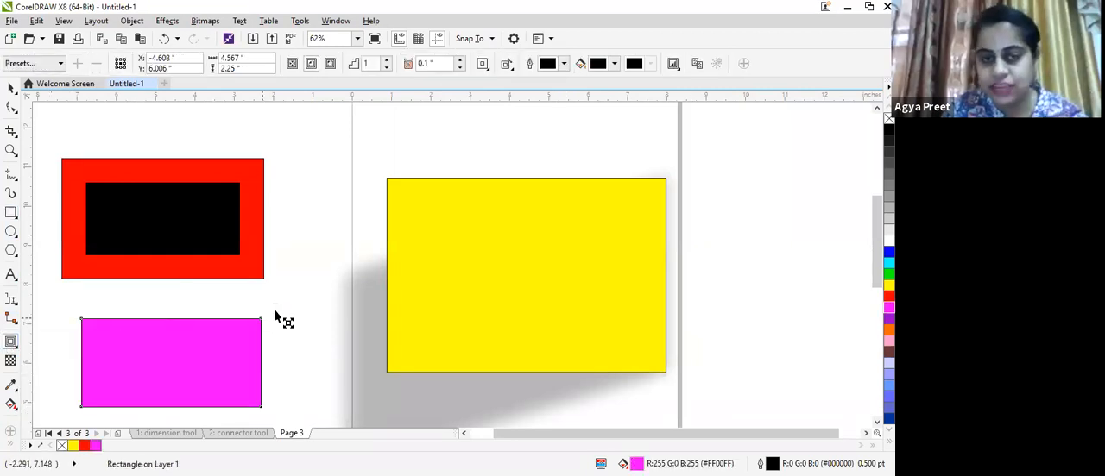
{"action": "left_click_drag", "start_coordinate": [310, 338], "coordinate": [308, 336]}
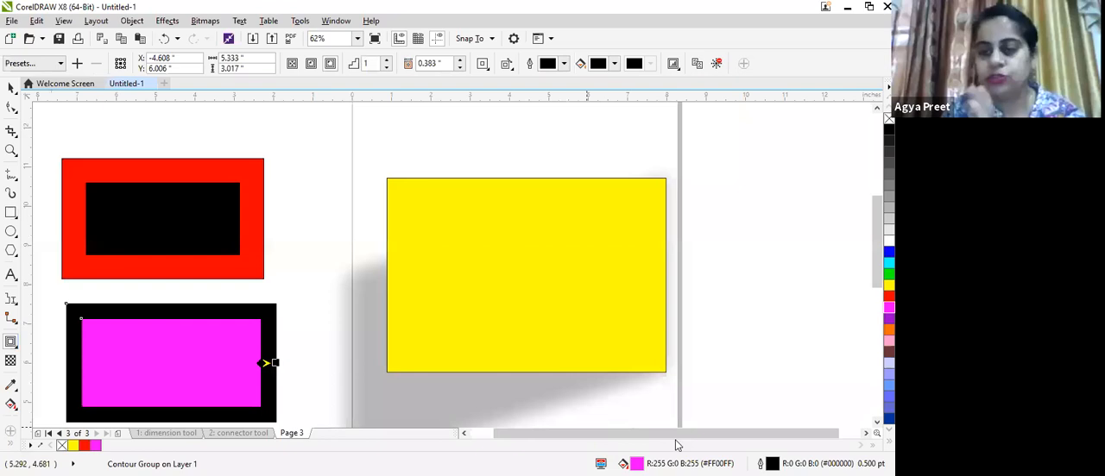
- Add the artistic text "agya" beside the page, right of the yellow rectangle
{"action": "left_click_drag", "start_coordinate": [706, 435], "coordinate": [731, 431]}
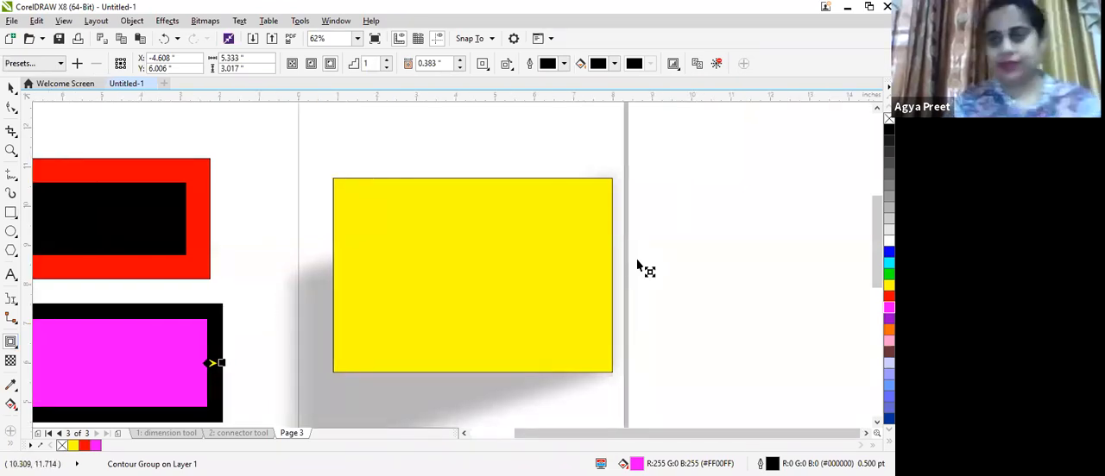
{"action": "key", "text": "F8"}
{"action": "left_click", "coordinate": [660, 187]}
{"action": "type", "text": "agya"}
{"action": "left_click_drag", "start_coordinate": [694, 197], "coordinate": [755, 295]}
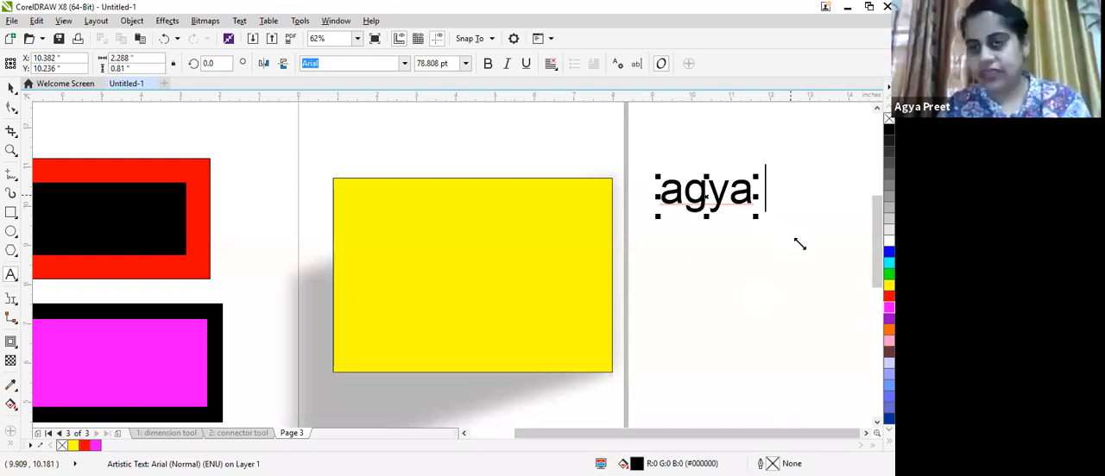
- Fill the text green and enlarge it to about 135.6 pt
{"action": "left_click", "coordinate": [889, 275]}
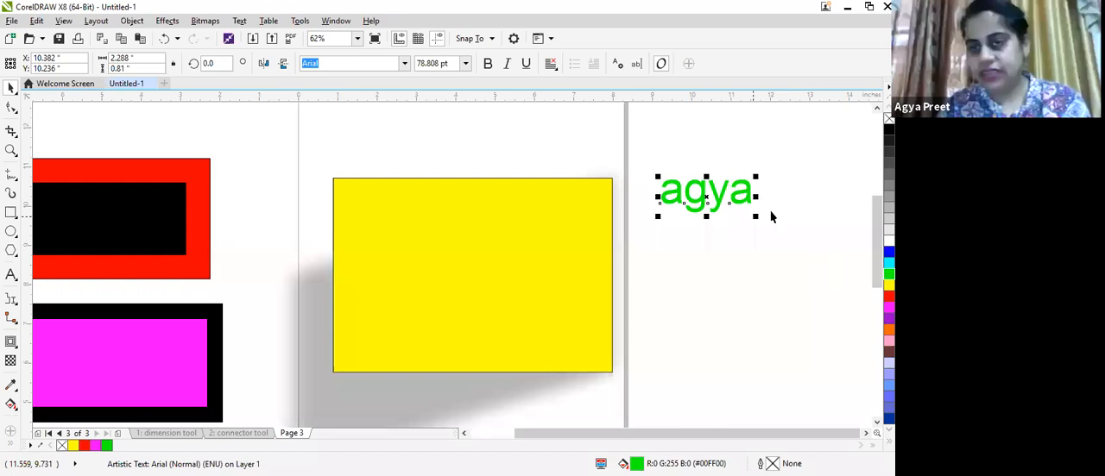
{"action": "left_click_drag", "start_coordinate": [771, 216], "coordinate": [772, 217]}
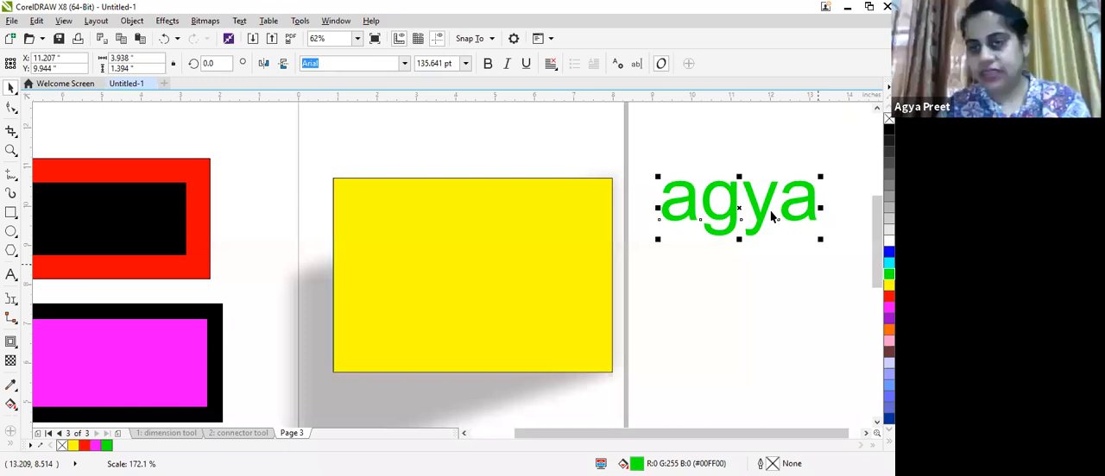
- Outline the green text in black and add a second artistic text "agya" below it
{"action": "right_click", "coordinate": [889, 129]}
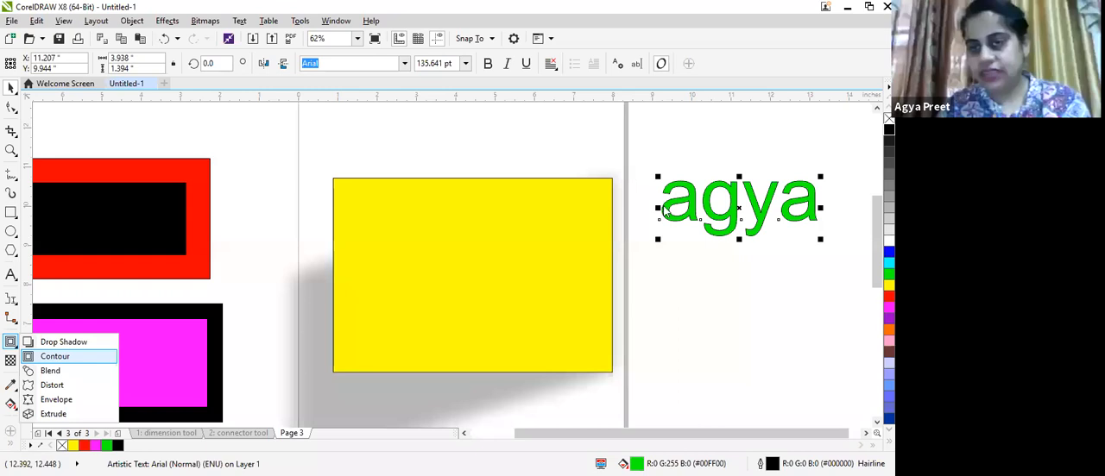
{"action": "left_click", "coordinate": [686, 306]}
{"action": "type", "text": "agya"}
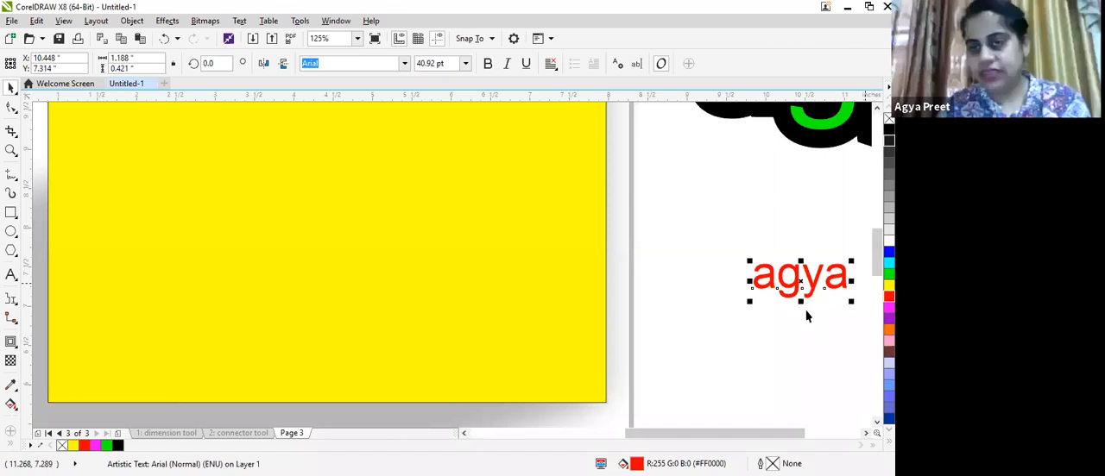
- Apply a Contour to the red "agya" text with an offset of about 0.019 inches
{"action": "scroll", "coordinate": [811, 289], "scroll_direction": "up", "scroll_amount": 3}
{"action": "left_click", "coordinate": [13, 343]}
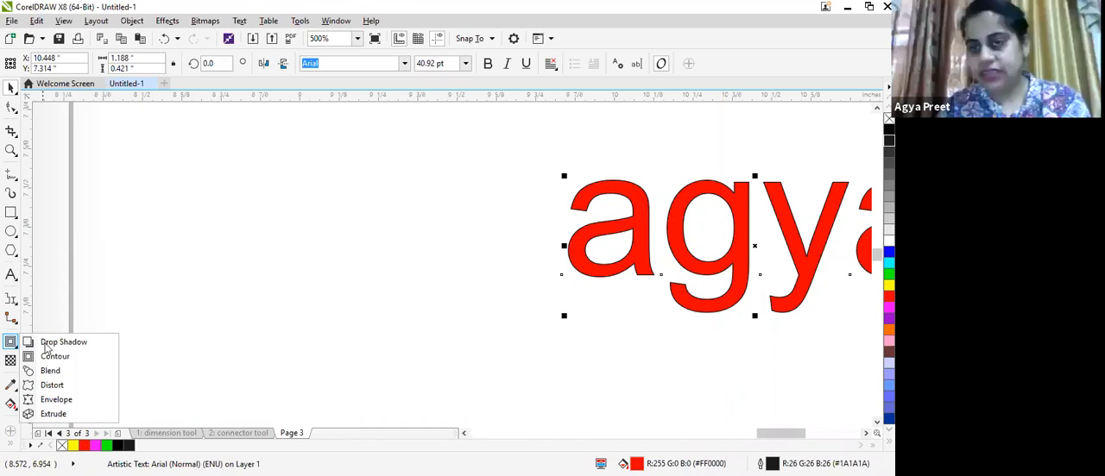
{"action": "left_click", "coordinate": [577, 274]}
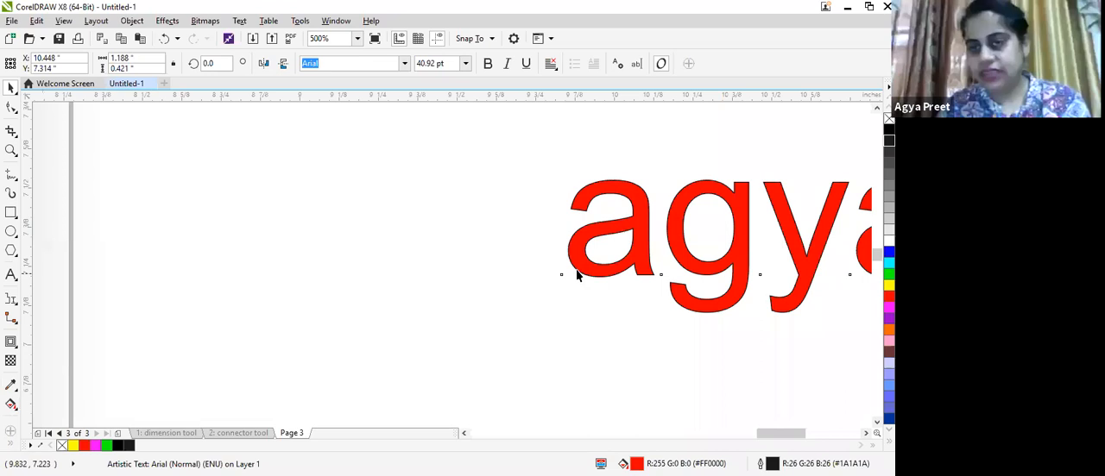
{"action": "left_click", "coordinate": [566, 278]}
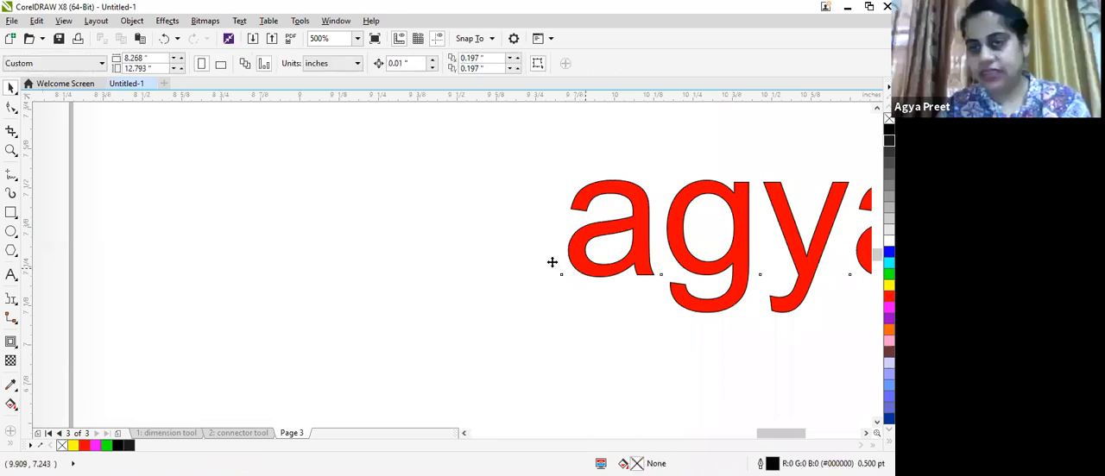
{"action": "left_click", "coordinate": [552, 262]}
{"action": "left_click", "coordinate": [10, 342]}
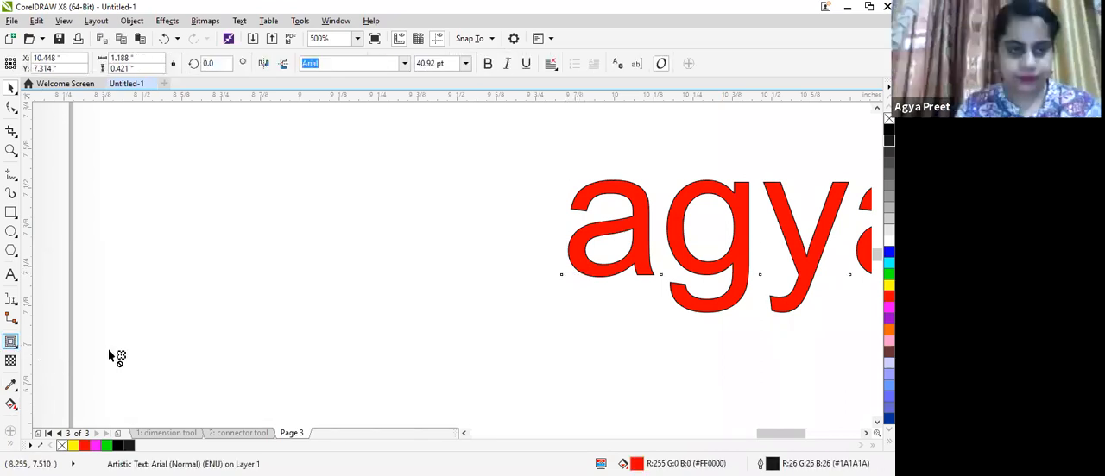
{"action": "left_click", "coordinate": [566, 278]}
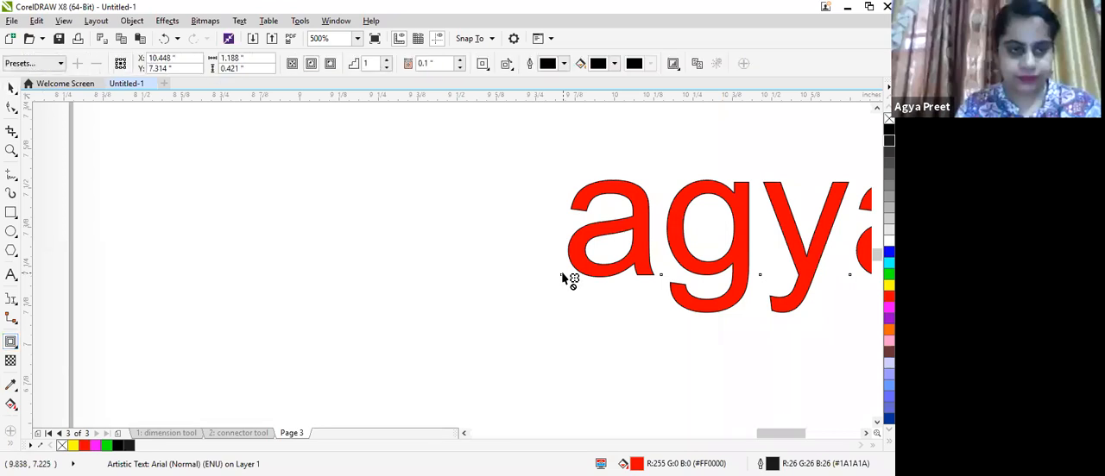
{"action": "left_click_drag", "start_coordinate": [576, 265], "coordinate": [574, 264]}
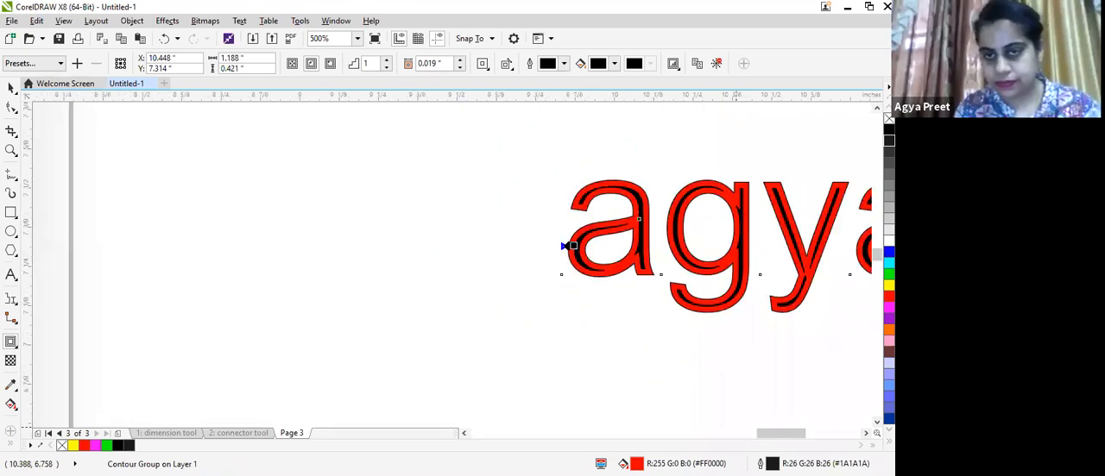
{"action": "scroll", "coordinate": [584, 166], "scroll_direction": "down", "scroll_amount": 2}
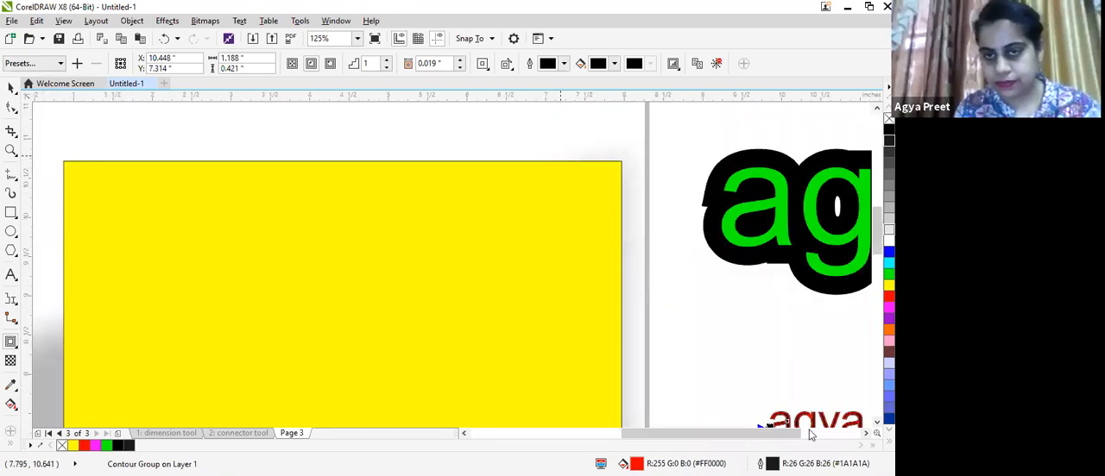
{"action": "left_click_drag", "start_coordinate": [789, 433], "coordinate": [846, 433]}
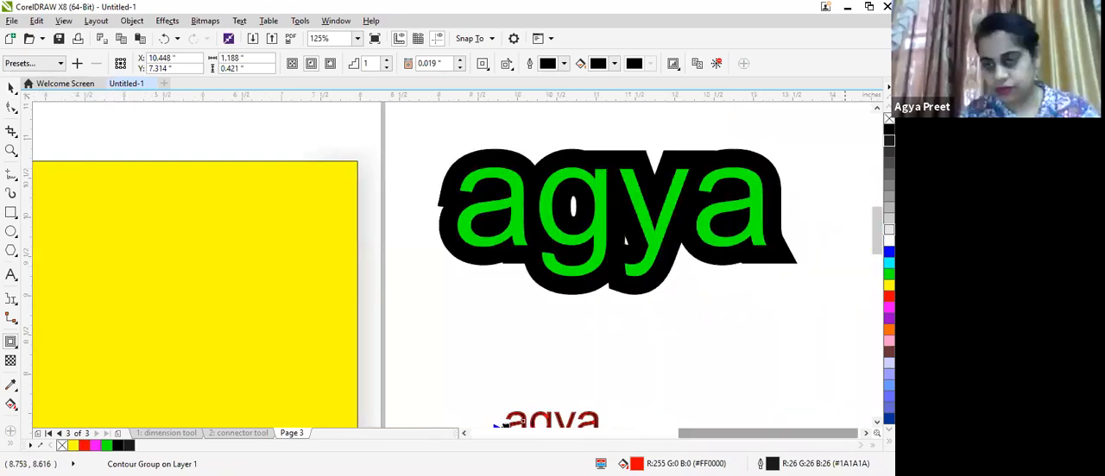
{"action": "scroll", "coordinate": [587, 279], "scroll_direction": "down", "scroll_amount": 3}
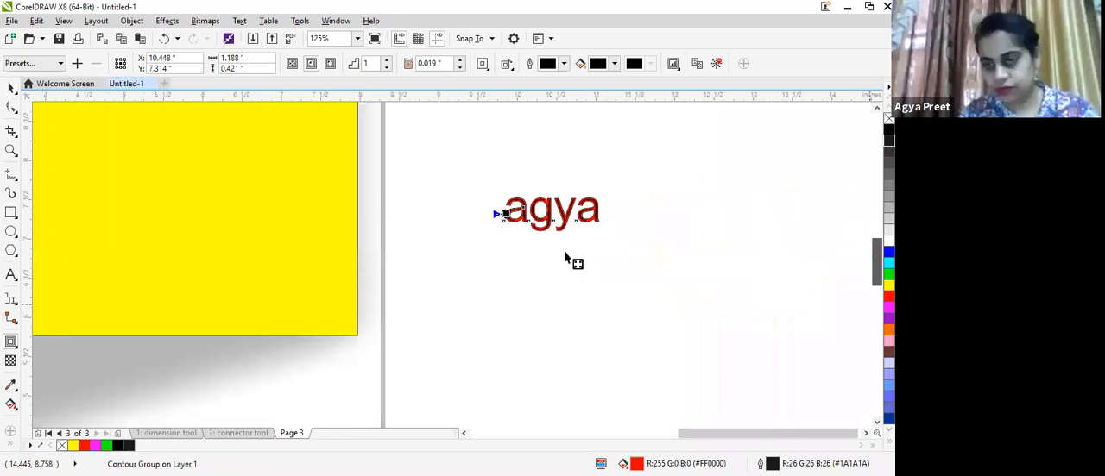
{"action": "scroll", "coordinate": [566, 257], "scroll_direction": "up", "scroll_amount": 5}
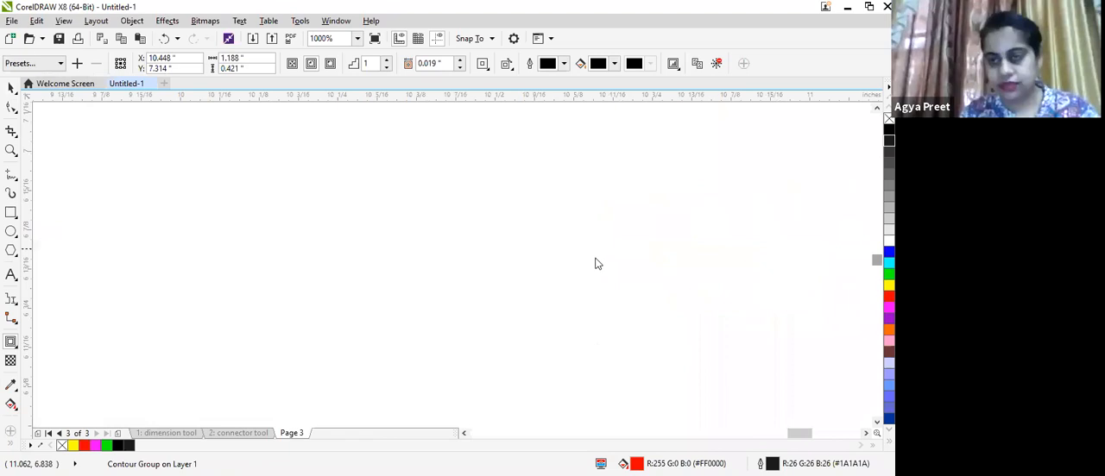
{"action": "scroll", "coordinate": [595, 259], "scroll_direction": "down", "scroll_amount": 5}
{"action": "scroll", "coordinate": [841, 324], "scroll_direction": "up", "scroll_amount": 3}
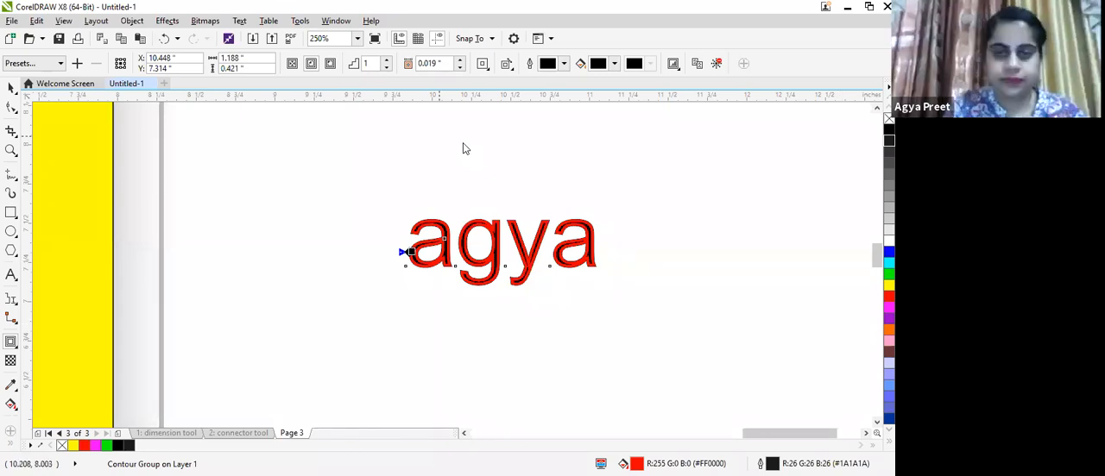
{"action": "left_click", "coordinate": [12, 347]}
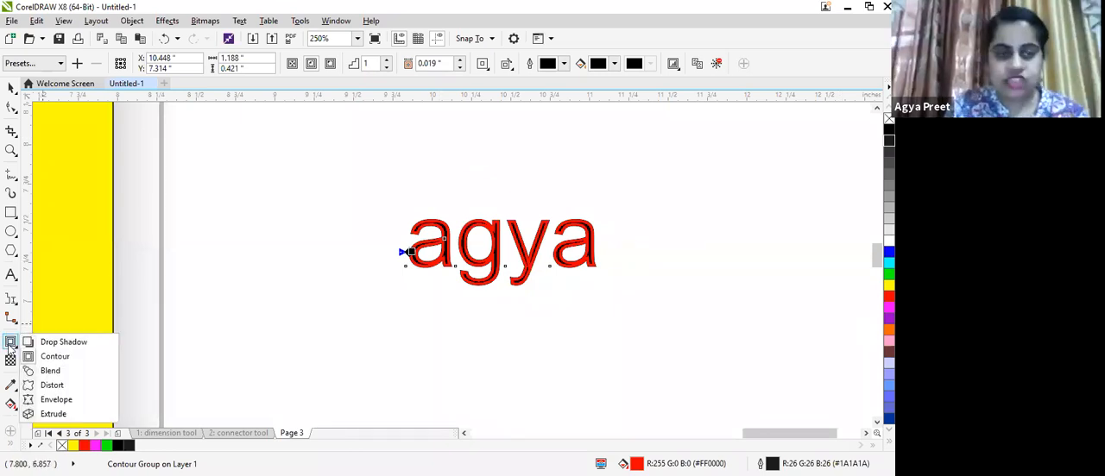
{"action": "left_click", "coordinate": [12, 347]}
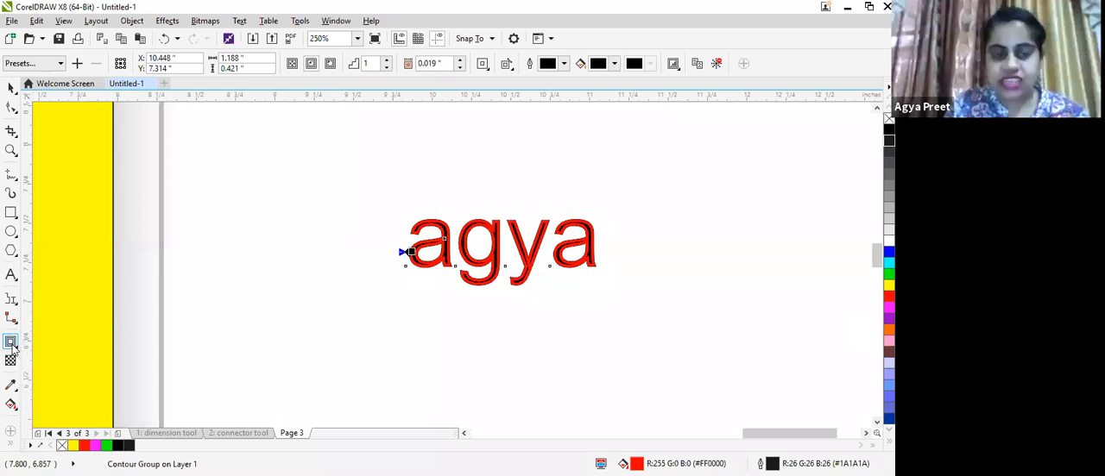
{"action": "left_click", "coordinate": [12, 347]}
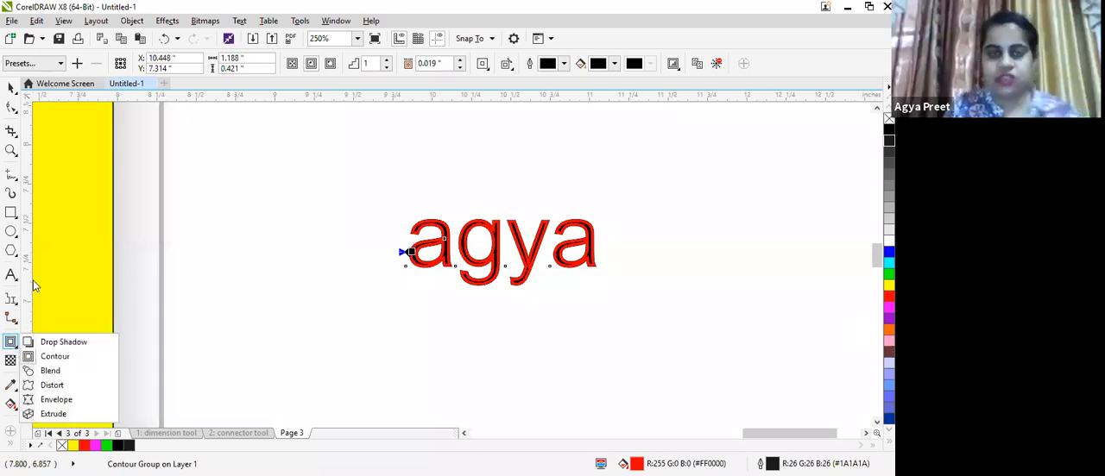
{"action": "left_click", "coordinate": [13, 215]}
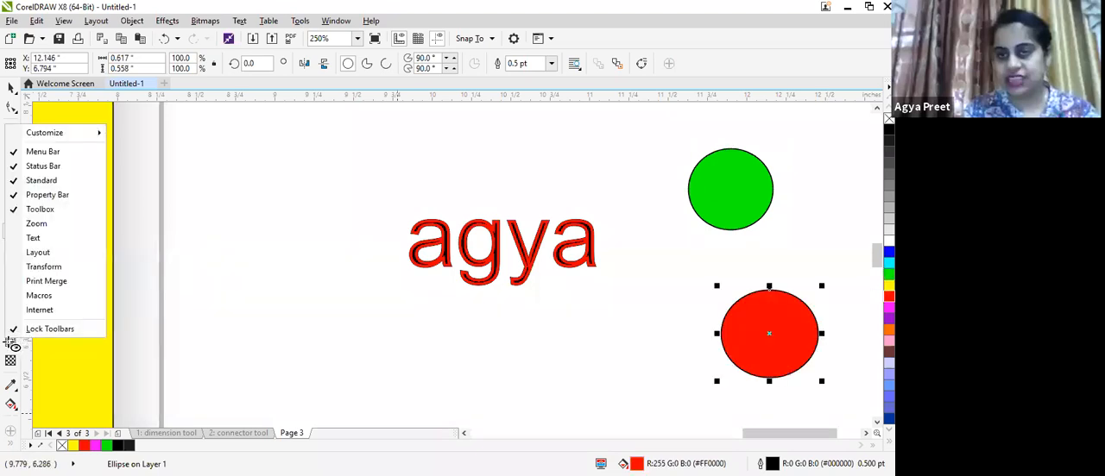
- Blend the green circle into the red circle with the Blend tool
{"action": "left_click", "coordinate": [10, 342]}
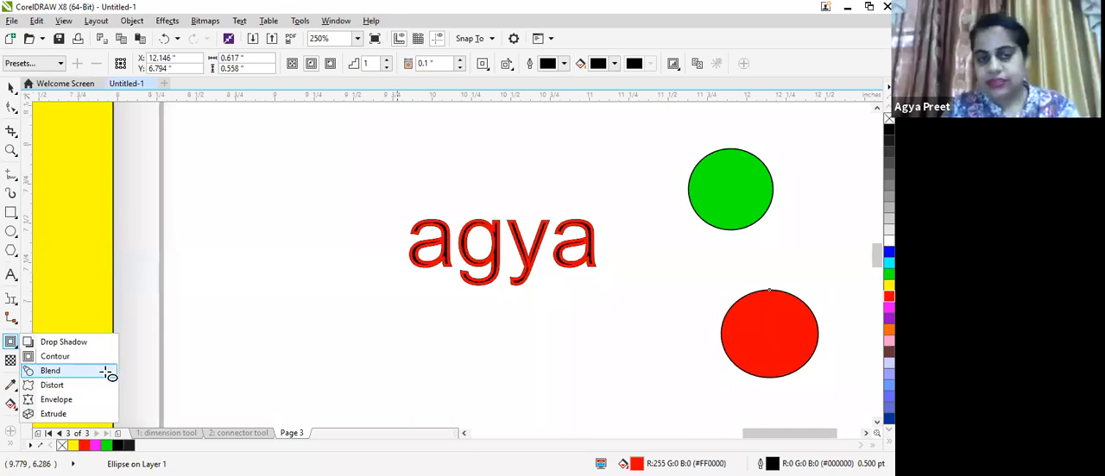
{"action": "left_click", "coordinate": [45, 371]}
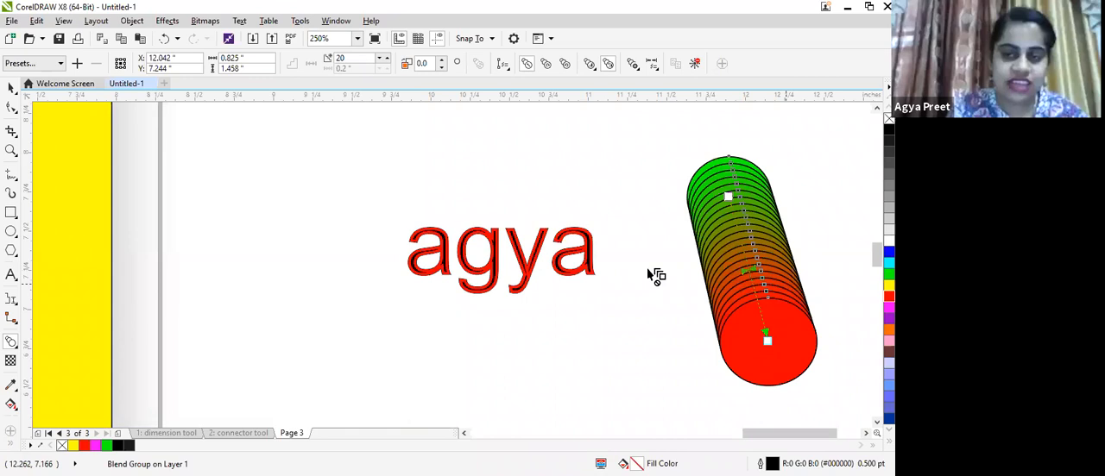
- Sample the blend's green and red end colors with the Color Eyedropper
{"action": "left_click", "coordinate": [17, 360]}
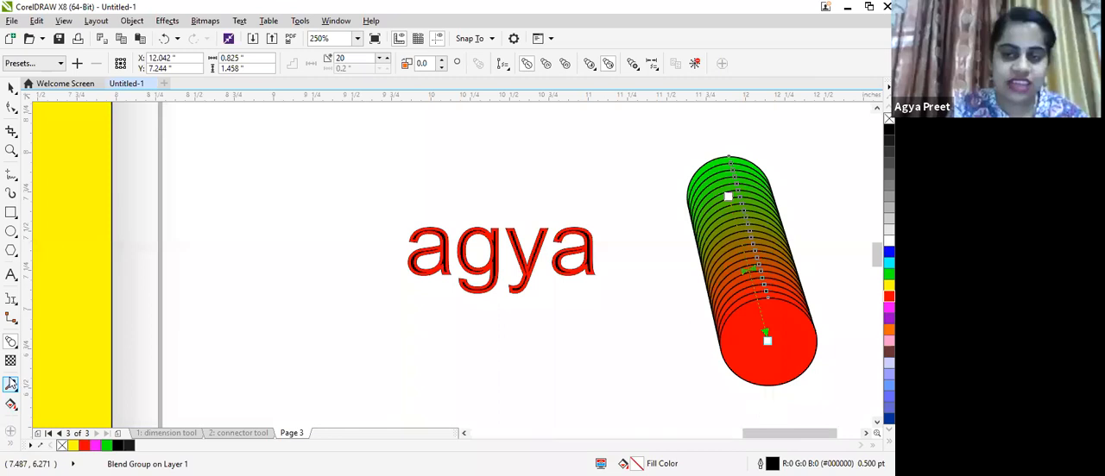
{"action": "left_click", "coordinate": [10, 387]}
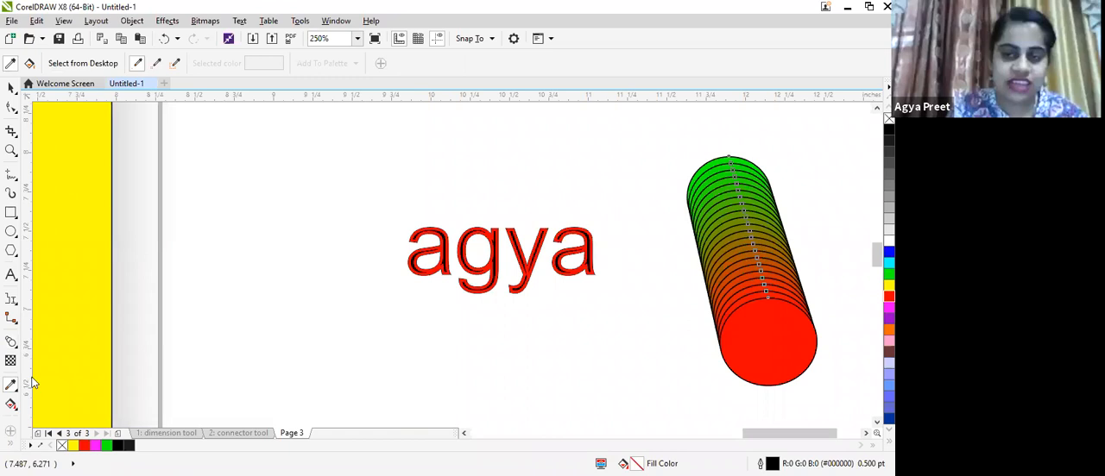
{"action": "left_click", "coordinate": [728, 163]}
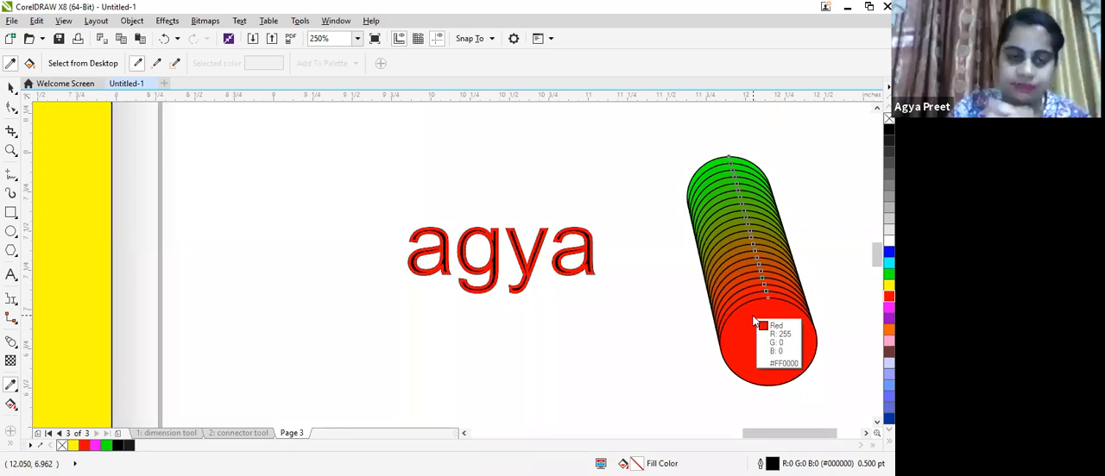
{"action": "left_click", "coordinate": [11, 346]}
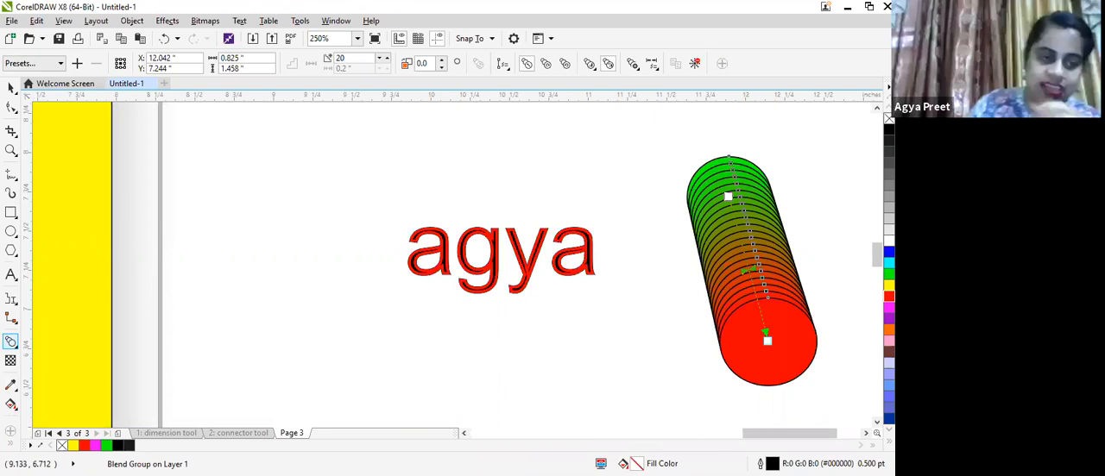
{"action": "left_click", "coordinate": [15, 345]}
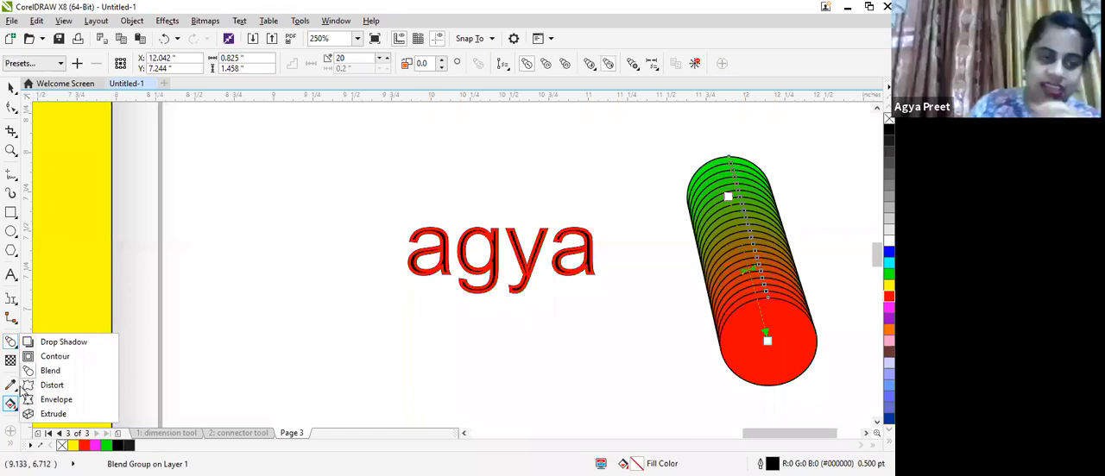
{"action": "left_click", "coordinate": [11, 353]}
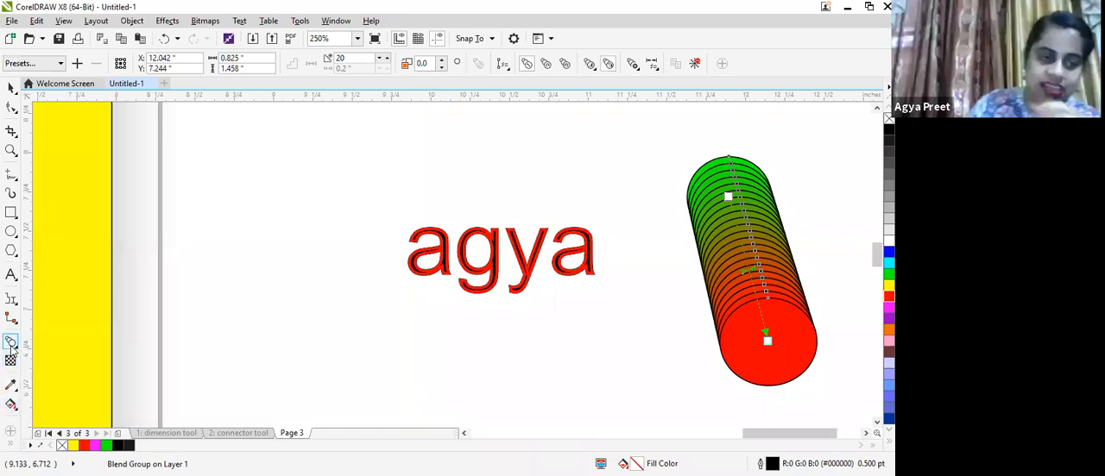
- Distort the blend with a Push and Pull distortion, setting its amplitude to 8
{"action": "left_click", "coordinate": [11, 347]}
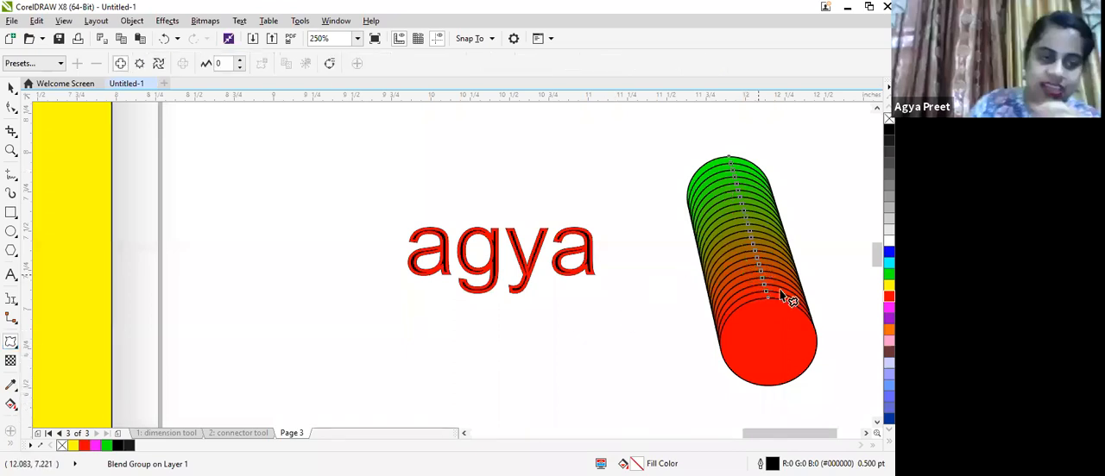
{"action": "scroll", "coordinate": [776, 281], "scroll_direction": "up", "scroll_amount": 1}
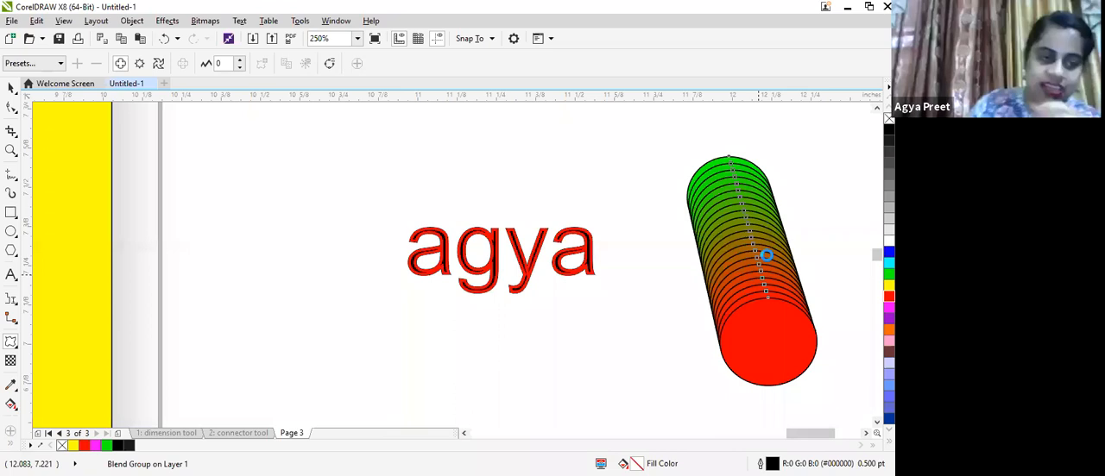
{"action": "scroll", "coordinate": [766, 256], "scroll_direction": "up", "scroll_amount": 1}
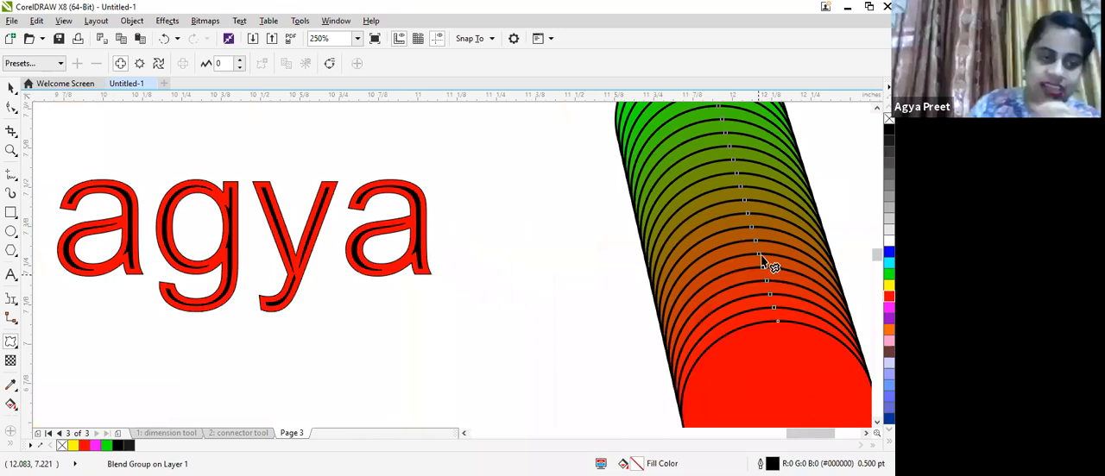
{"action": "scroll", "coordinate": [762, 257], "scroll_direction": "down", "scroll_amount": 1}
{"action": "left_click_drag", "start_coordinate": [719, 256], "coordinate": [691, 226]}
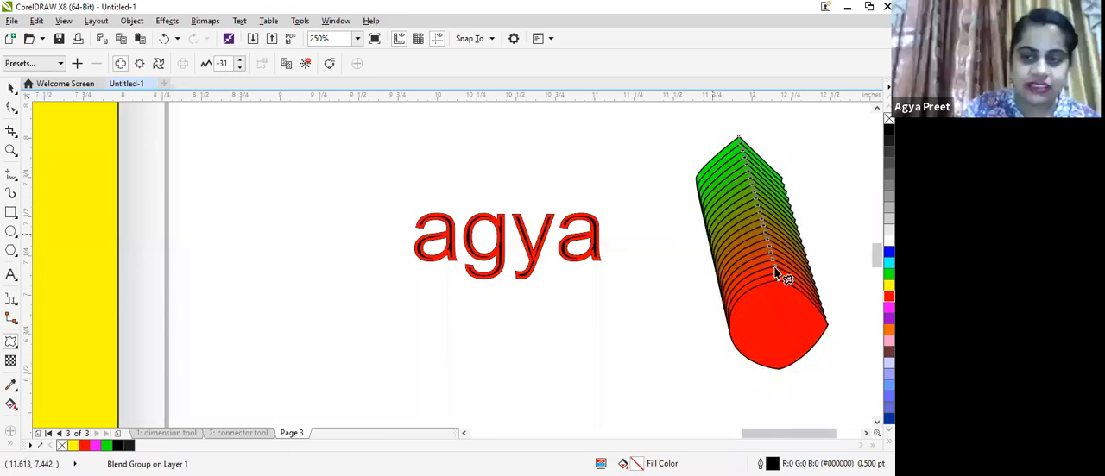
{"action": "left_click", "coordinate": [773, 266]}
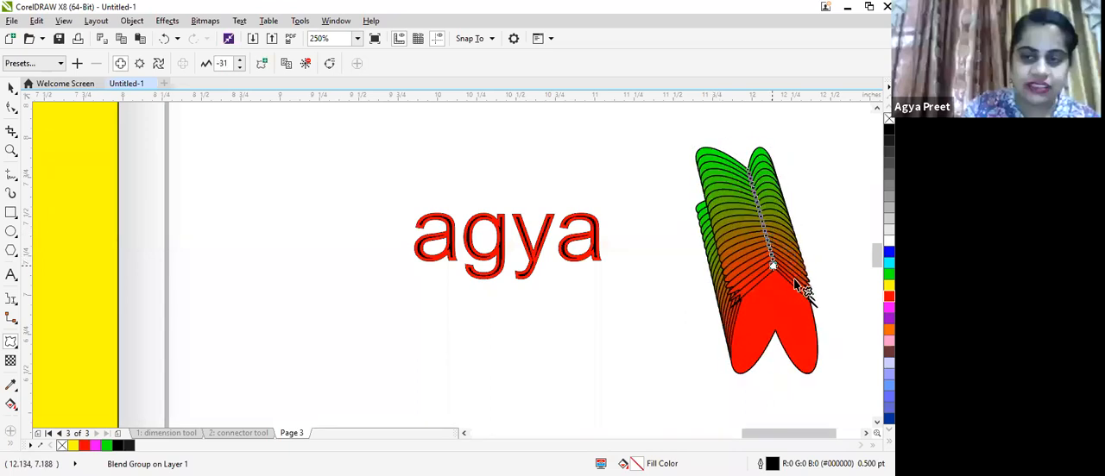
{"action": "left_click_drag", "start_coordinate": [794, 280], "coordinate": [791, 286]}
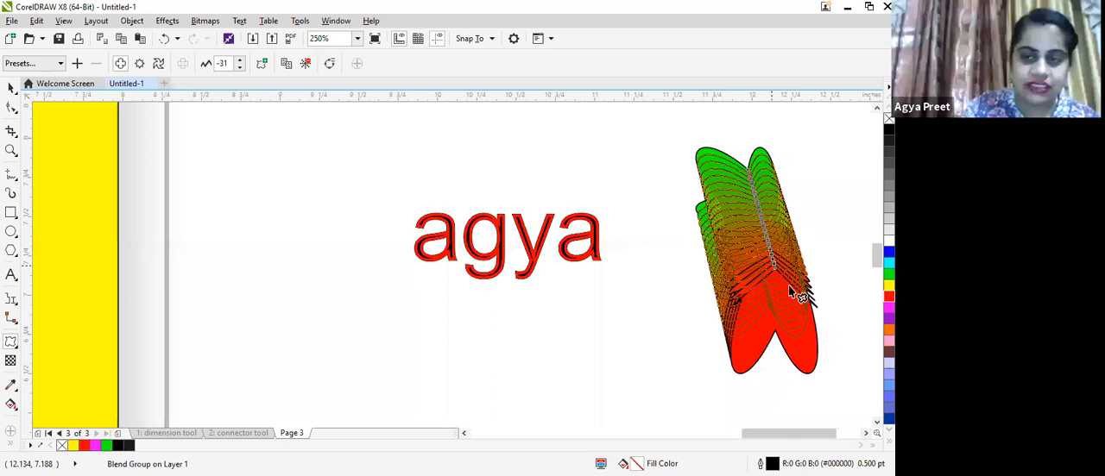
{"action": "left_click_drag", "start_coordinate": [792, 293], "coordinate": [779, 268]}
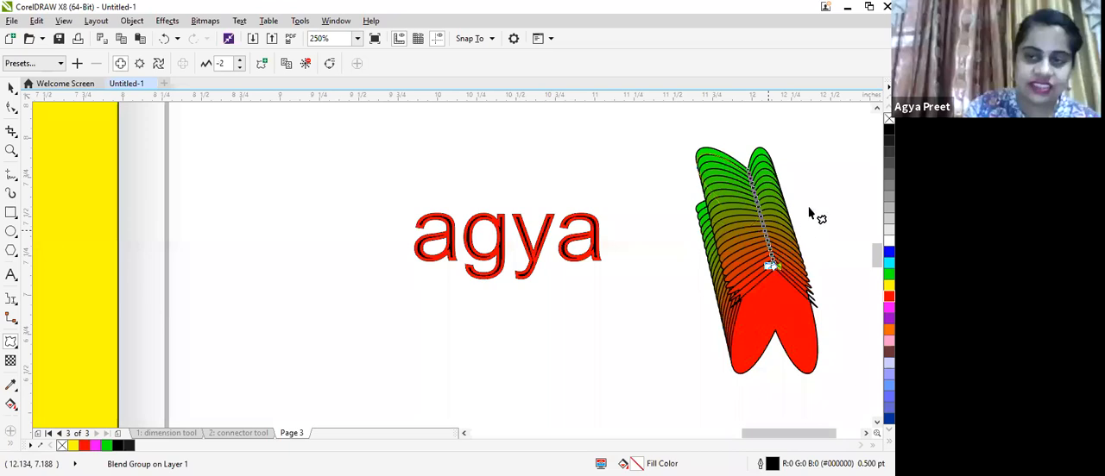
{"action": "left_click_drag", "start_coordinate": [784, 259], "coordinate": [810, 208]}
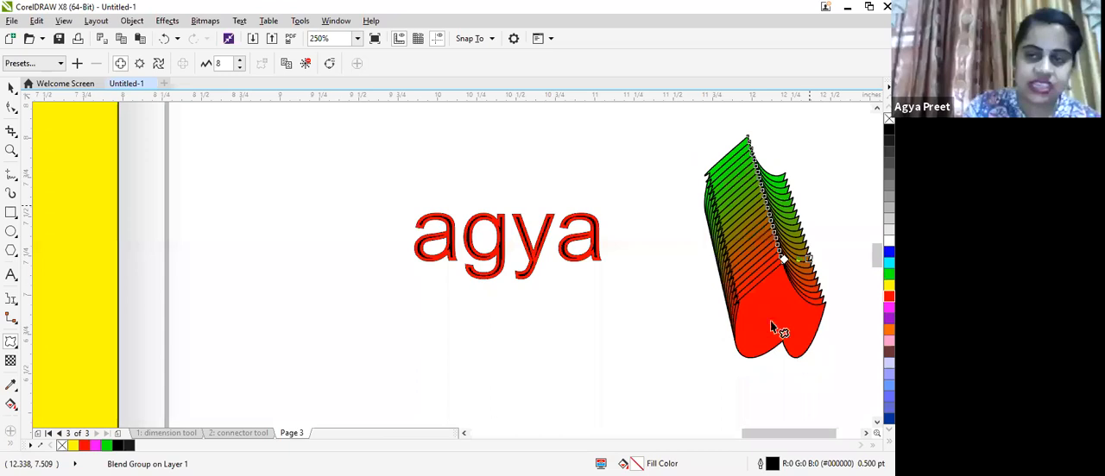
{"action": "scroll", "coordinate": [643, 219], "scroll_direction": "up", "scroll_amount": 1}
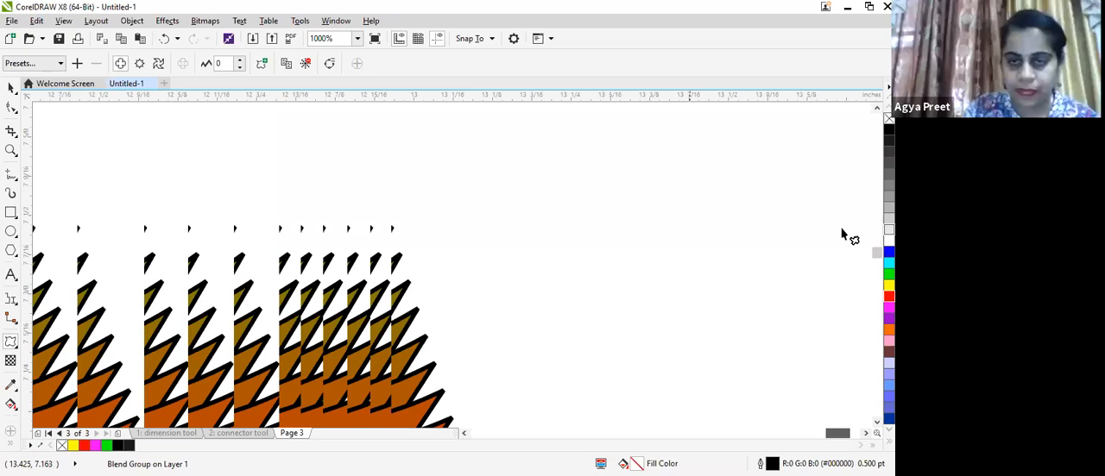
{"action": "scroll", "coordinate": [842, 230], "scroll_direction": "down", "scroll_amount": 2}
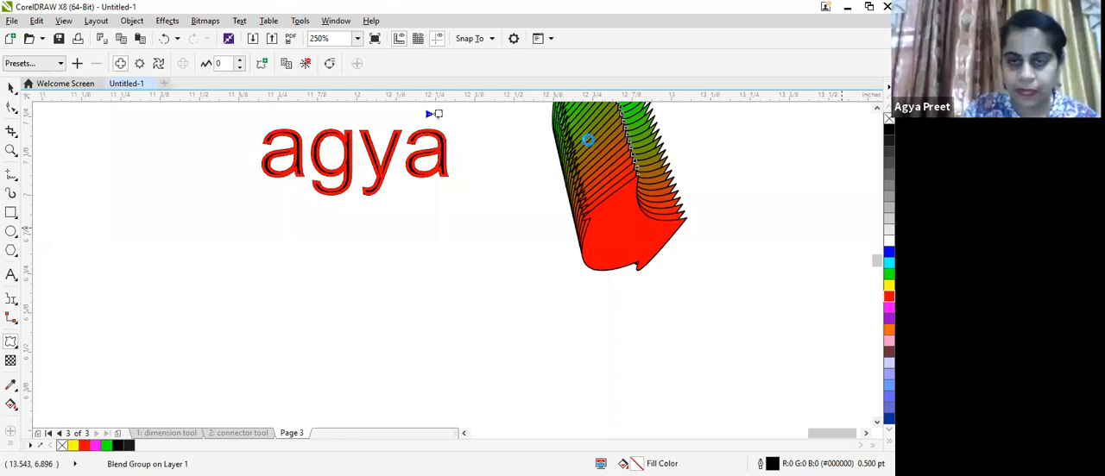
- Reshape the blend's Push and Pull distortion interactively, ending with an amplitude of -14
{"action": "scroll", "coordinate": [523, 233], "scroll_direction": "up", "scroll_amount": 1}
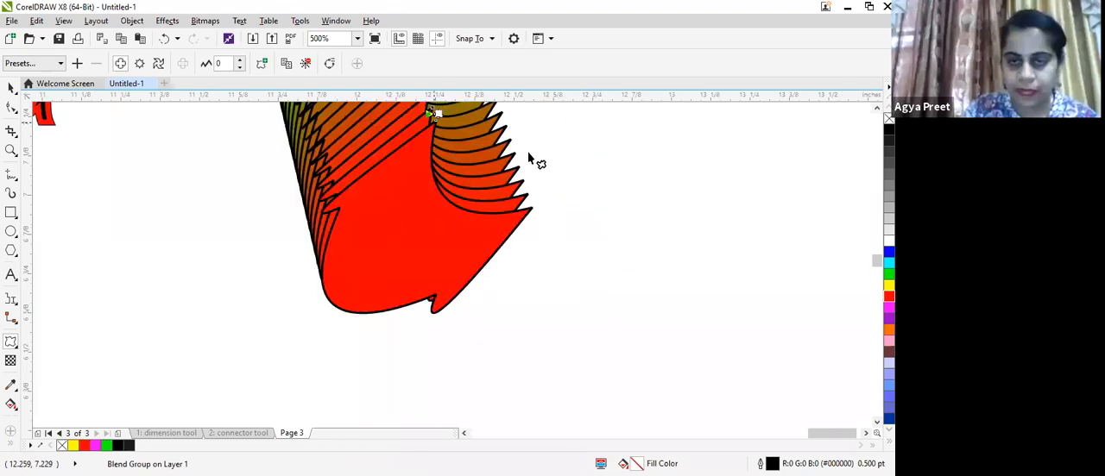
{"action": "left_click_drag", "start_coordinate": [470, 125], "coordinate": [586, 162]}
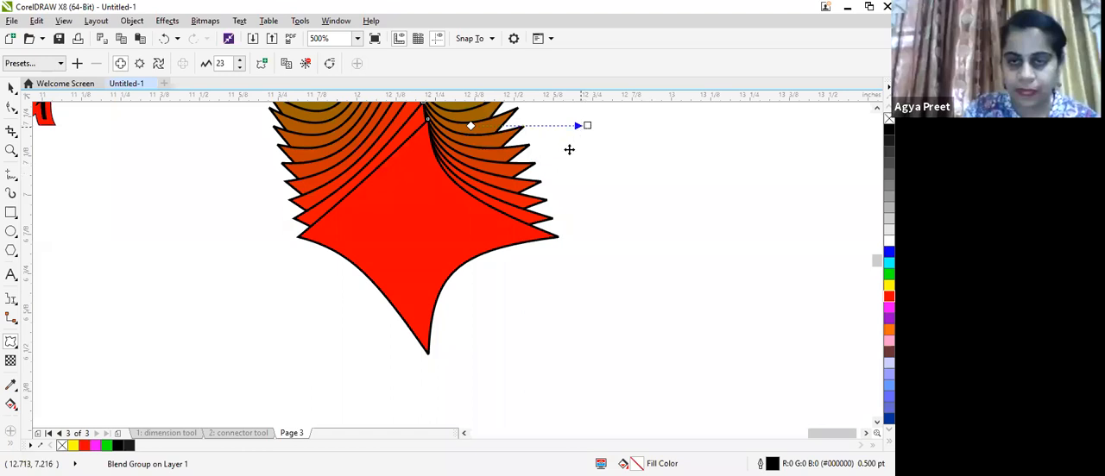
{"action": "left_click_drag", "start_coordinate": [547, 192], "coordinate": [432, 145]}
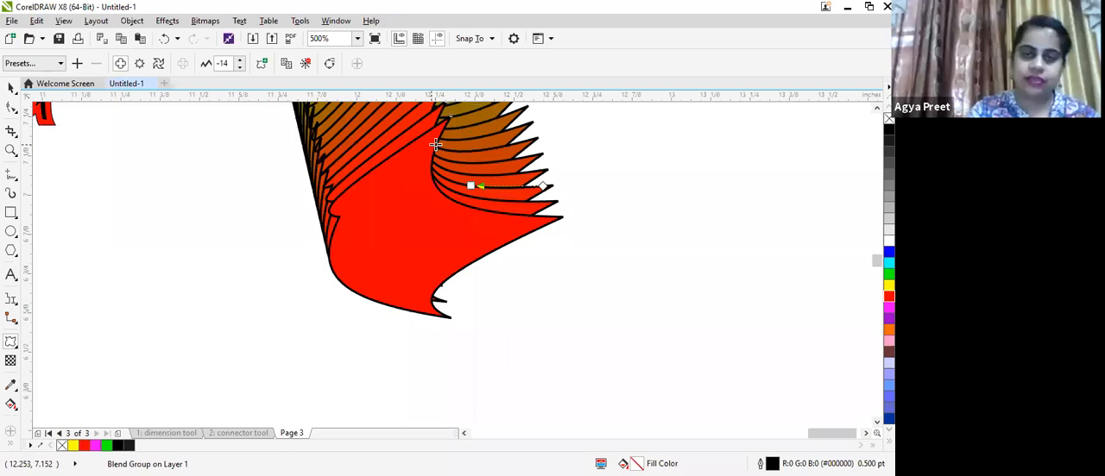
{"action": "left_click_drag", "start_coordinate": [435, 144], "coordinate": [542, 155]}
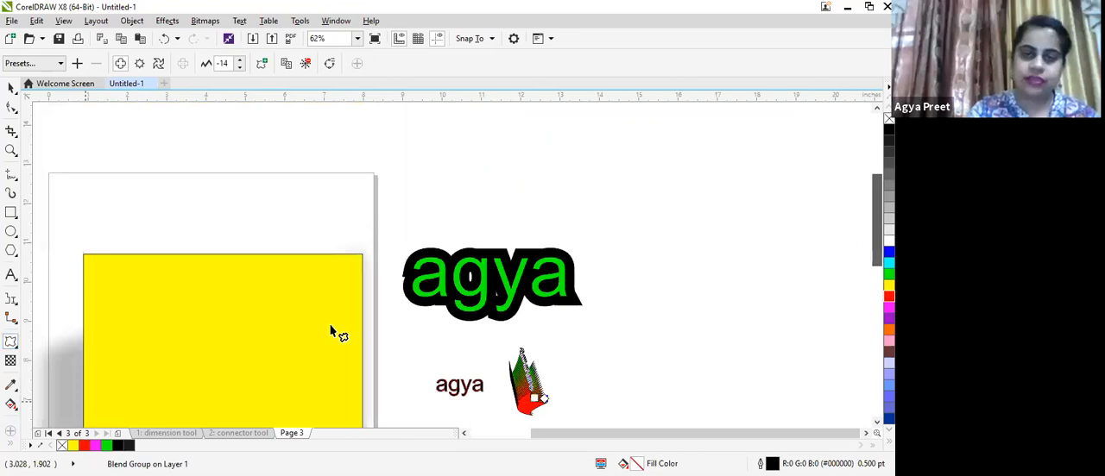
- Apply an Envelope to the green "agya" contour text and drag its nodes to warp the lettering
{"action": "left_click", "coordinate": [498, 271]}
{"action": "left_click", "coordinate": [54, 398]}
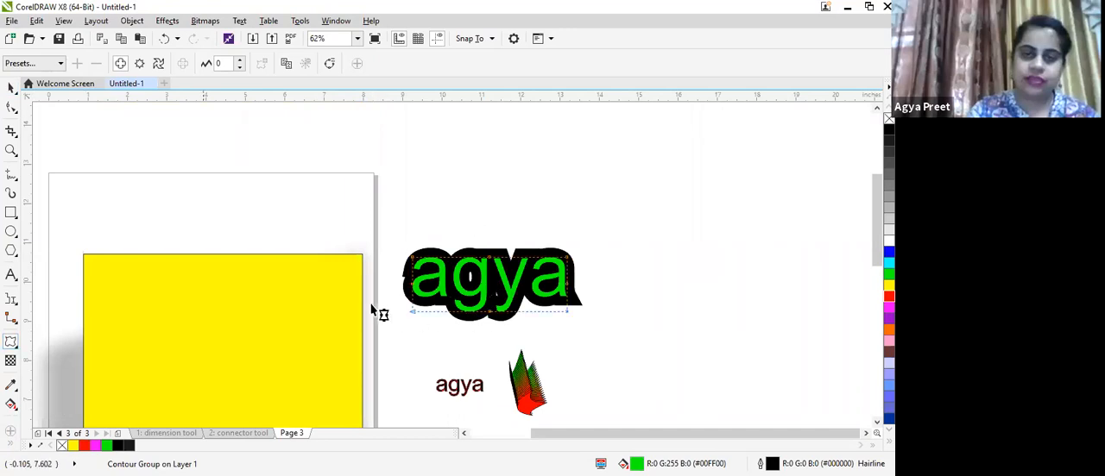
{"action": "scroll", "coordinate": [369, 336], "scroll_direction": "up", "scroll_amount": 1}
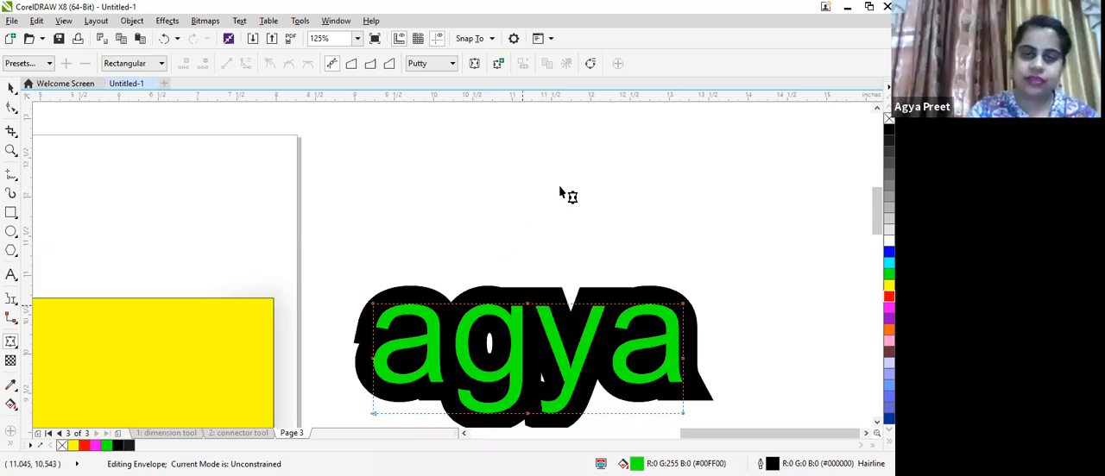
{"action": "scroll", "coordinate": [579, 301], "scroll_direction": "up", "scroll_amount": 3}
{"action": "scroll", "coordinate": [581, 310], "scroll_direction": "down", "scroll_amount": 5}
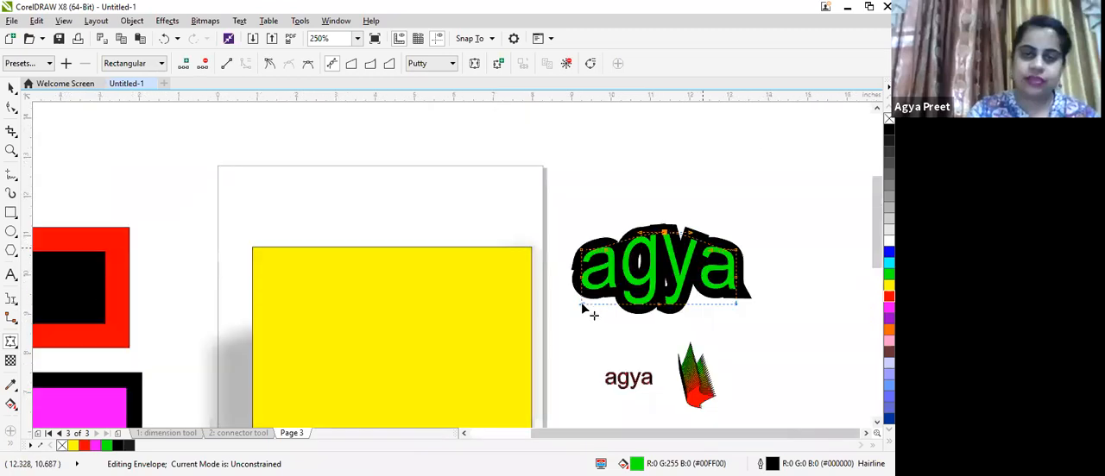
{"action": "left_click_drag", "start_coordinate": [736, 304], "coordinate": [751, 330]}
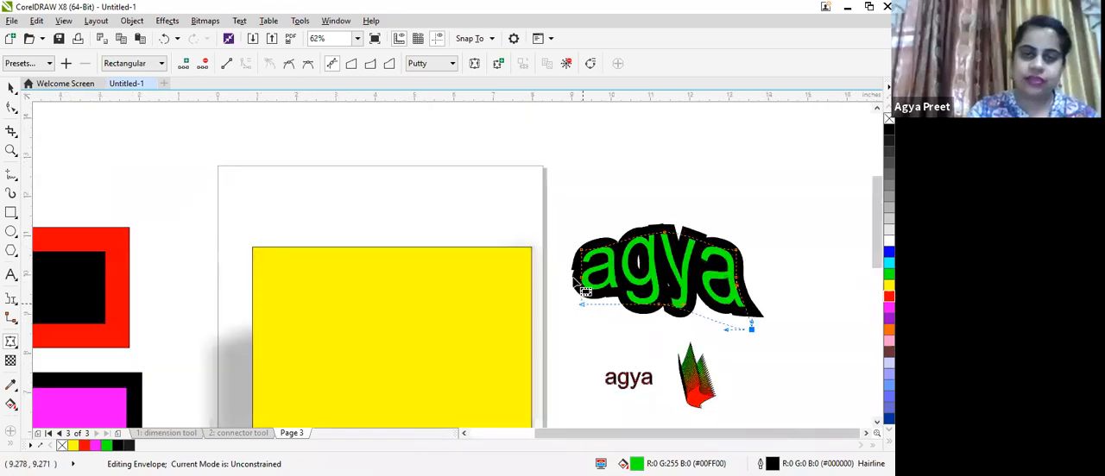
{"action": "left_click_drag", "start_coordinate": [581, 304], "coordinate": [552, 351]}
{"action": "left_click_drag", "start_coordinate": [581, 250], "coordinate": [547, 233]}
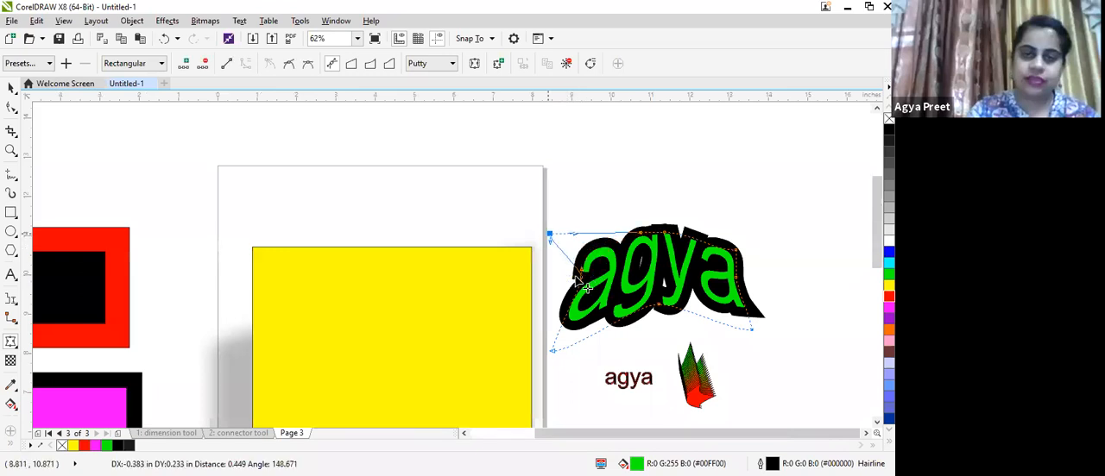
{"action": "left_click_drag", "start_coordinate": [581, 276], "coordinate": [558, 281]}
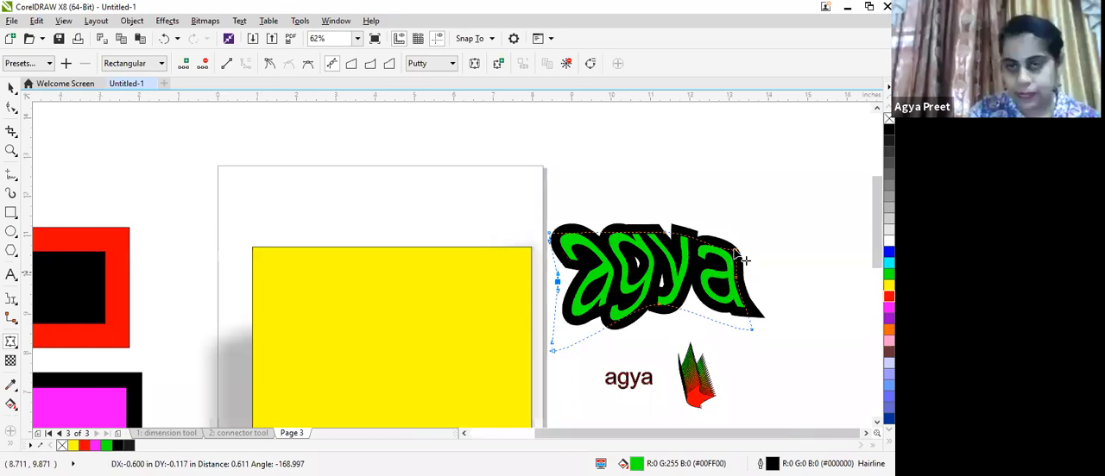
{"action": "left_click_drag", "start_coordinate": [747, 257], "coordinate": [758, 217]}
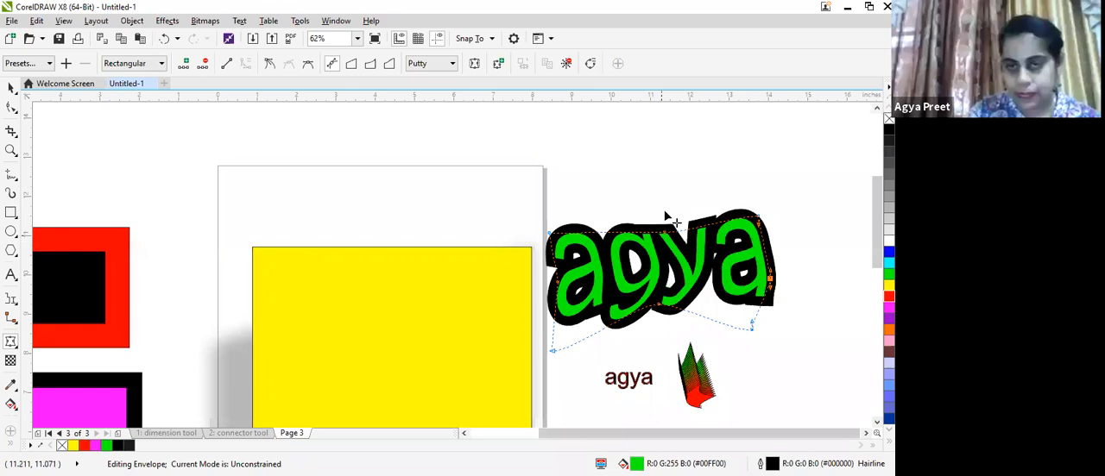
{"action": "left_click_drag", "start_coordinate": [669, 223], "coordinate": [658, 245]}
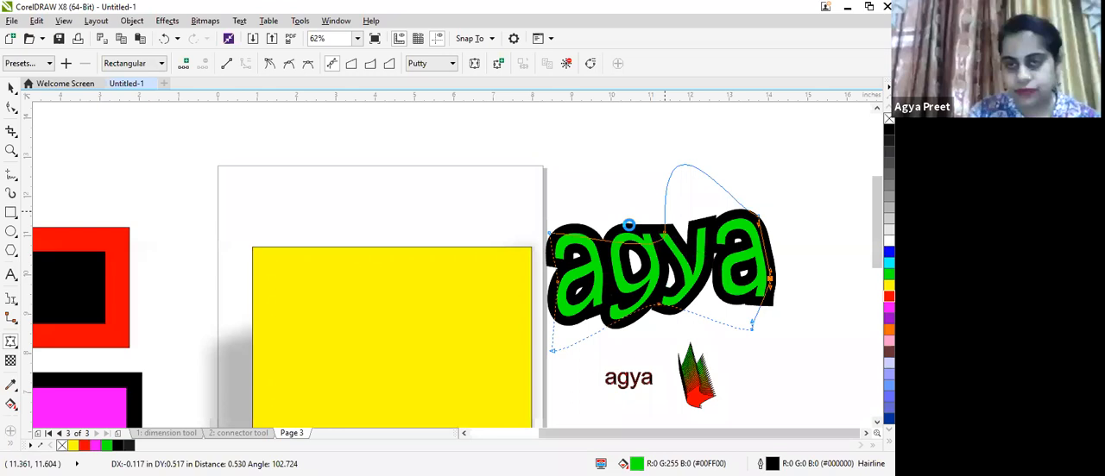
{"action": "left_click_drag", "start_coordinate": [770, 279], "coordinate": [796, 318]}
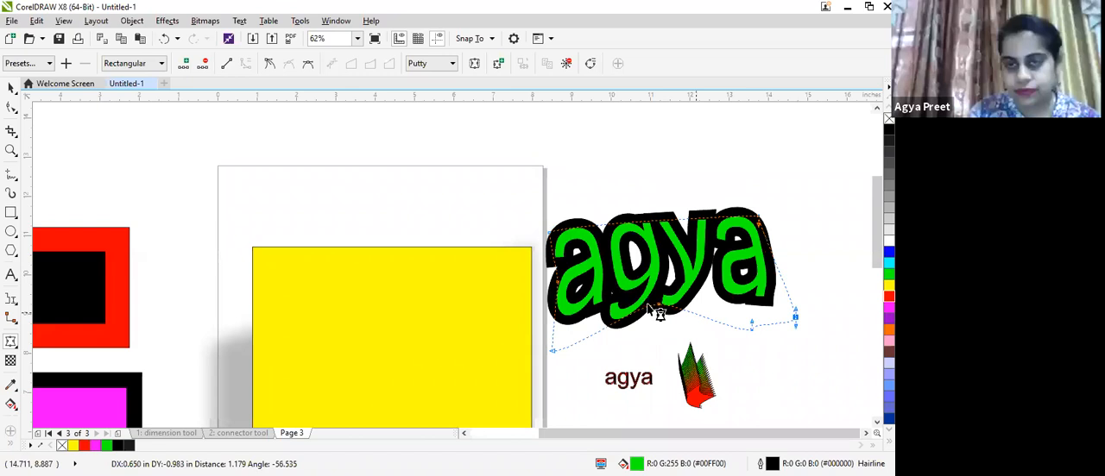
{"action": "left_click_drag", "start_coordinate": [553, 351], "coordinate": [546, 371]}
{"action": "left_click_drag", "start_coordinate": [679, 320], "coordinate": [658, 302]}
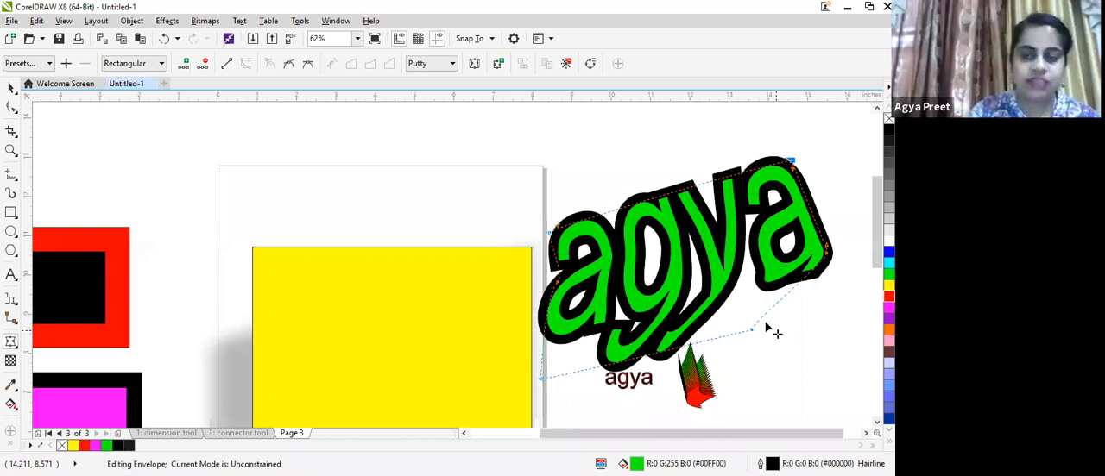
{"action": "scroll", "coordinate": [771, 322], "scroll_direction": "down", "scroll_amount": 3}
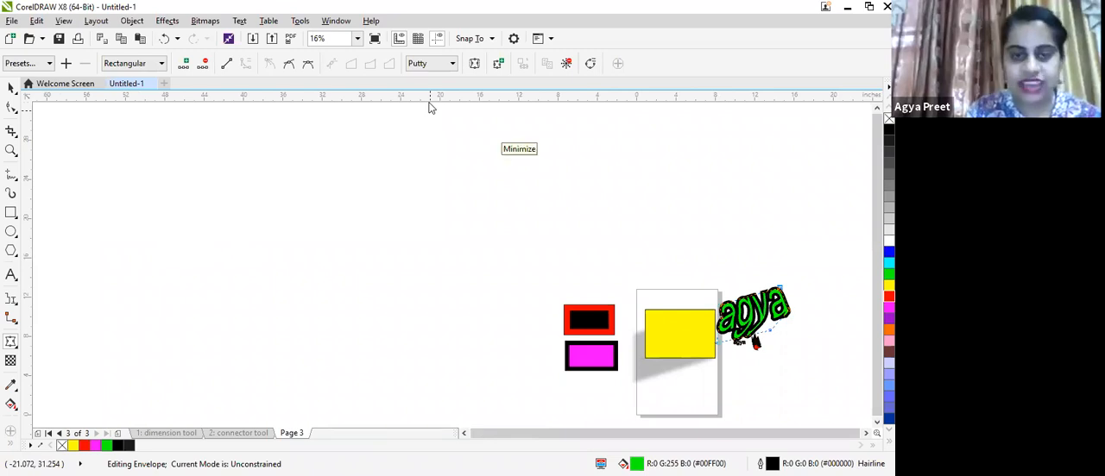
- Add the text "nimi" at about 1,070 pt, filled cyan with a dark grey outline
{"action": "left_click", "coordinate": [11, 276]}
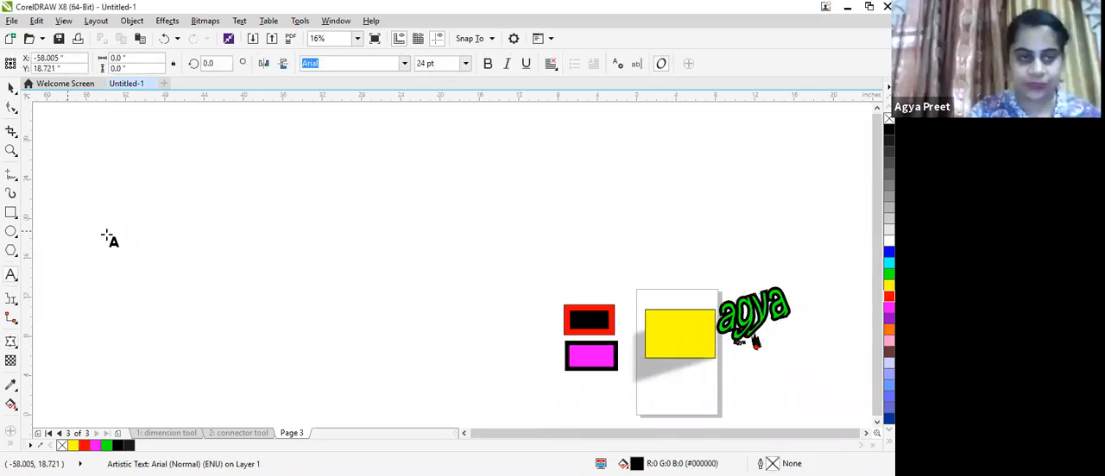
{"action": "left_click", "coordinate": [106, 235]}
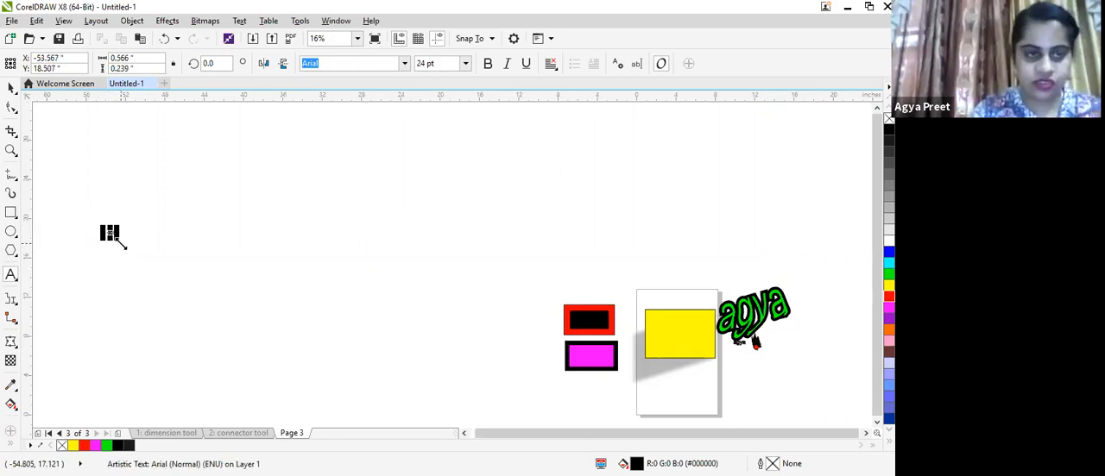
{"action": "left_click_drag", "start_coordinate": [124, 246], "coordinate": [329, 333]}
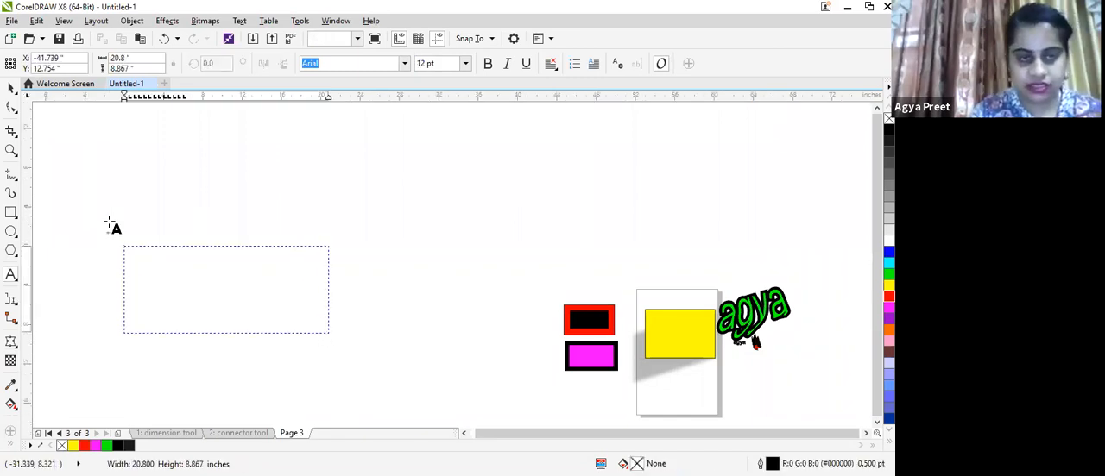
{"action": "left_click", "coordinate": [12, 88]}
{"action": "left_click", "coordinate": [112, 233]}
{"action": "left_click_drag", "start_coordinate": [114, 239], "coordinate": [360, 360]}
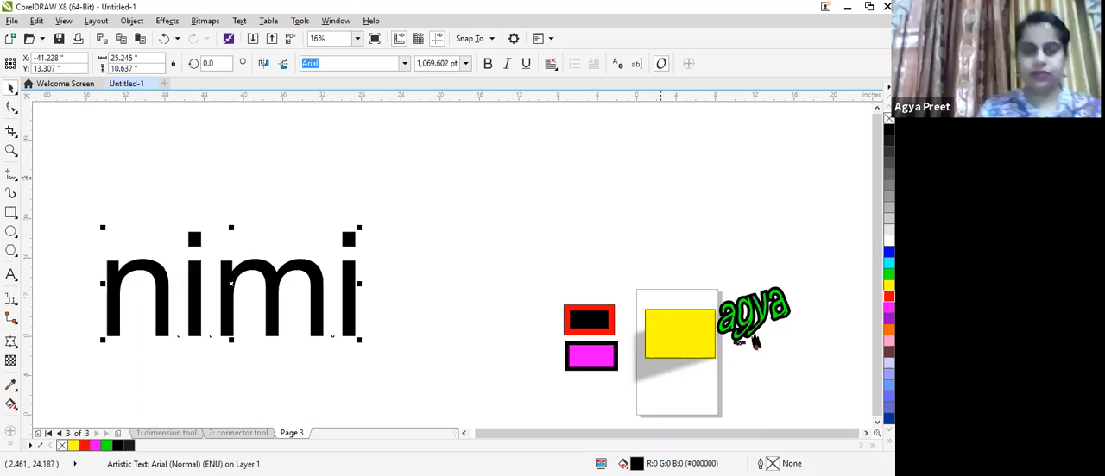
{"action": "left_click", "coordinate": [889, 263]}
{"action": "right_click", "coordinate": [889, 141]}
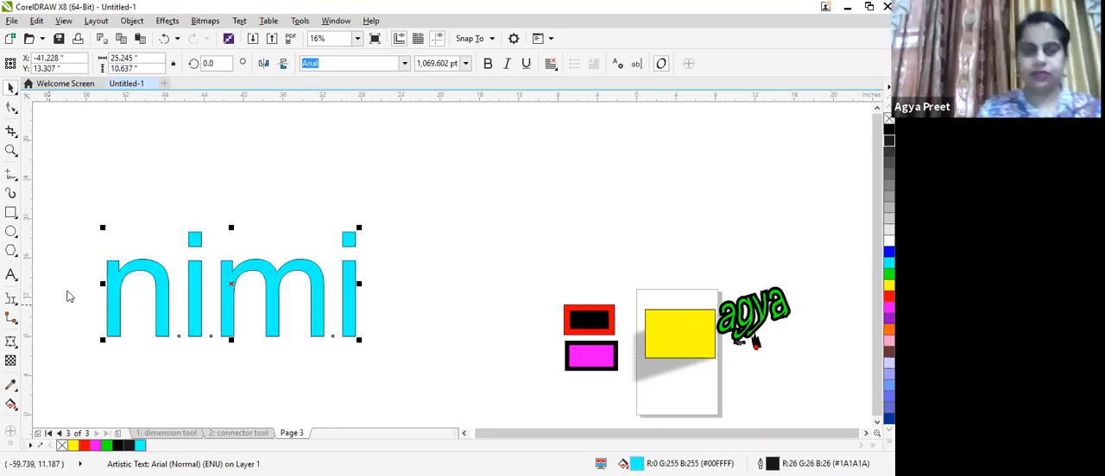
- Apply an Envelope to the "nimi" text, drag its corner and side nodes, and undo the last node drag
{"action": "left_click", "coordinate": [11, 342]}
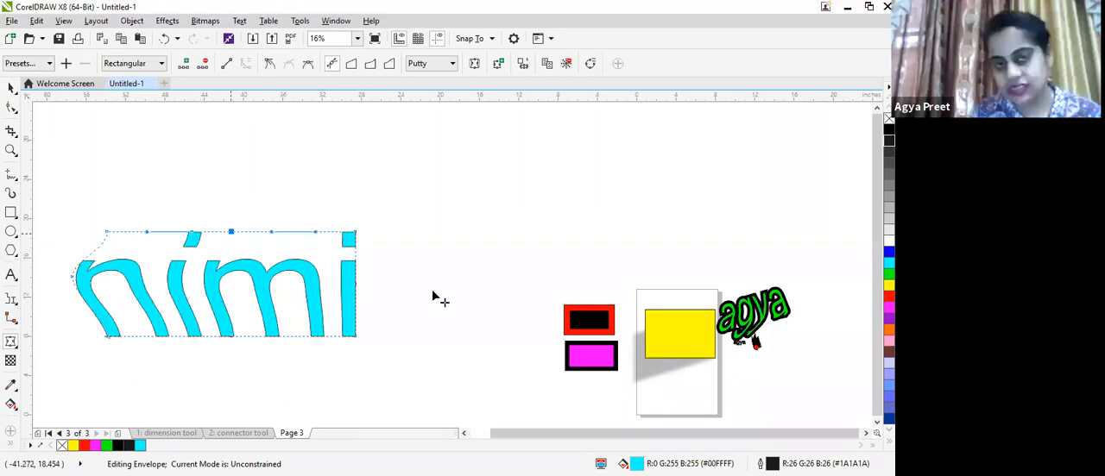
{"action": "left_click_drag", "start_coordinate": [349, 232], "coordinate": [388, 204]}
{"action": "left_click_drag", "start_coordinate": [107, 231], "coordinate": [84, 219]}
{"action": "left_click_drag", "start_coordinate": [108, 336], "coordinate": [78, 337]}
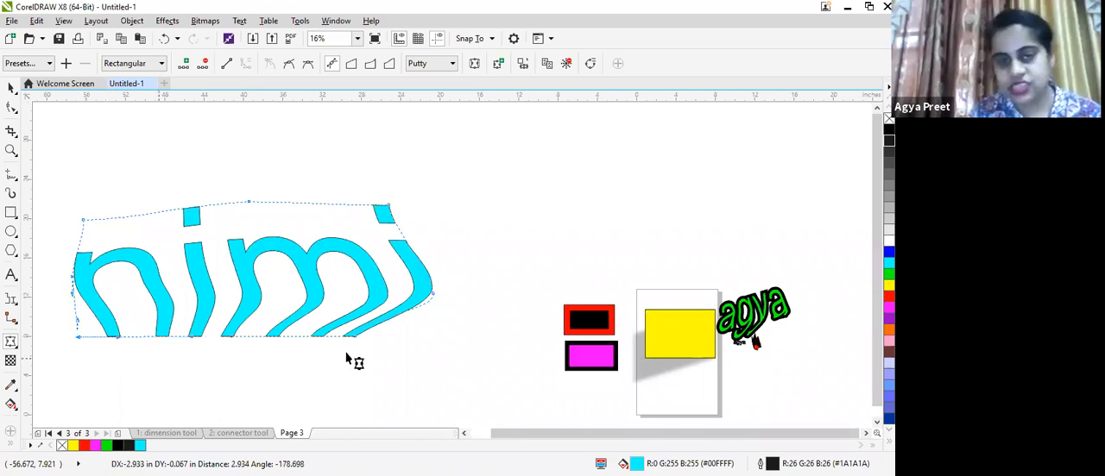
{"action": "left_click_drag", "start_coordinate": [346, 356], "coordinate": [348, 355]}
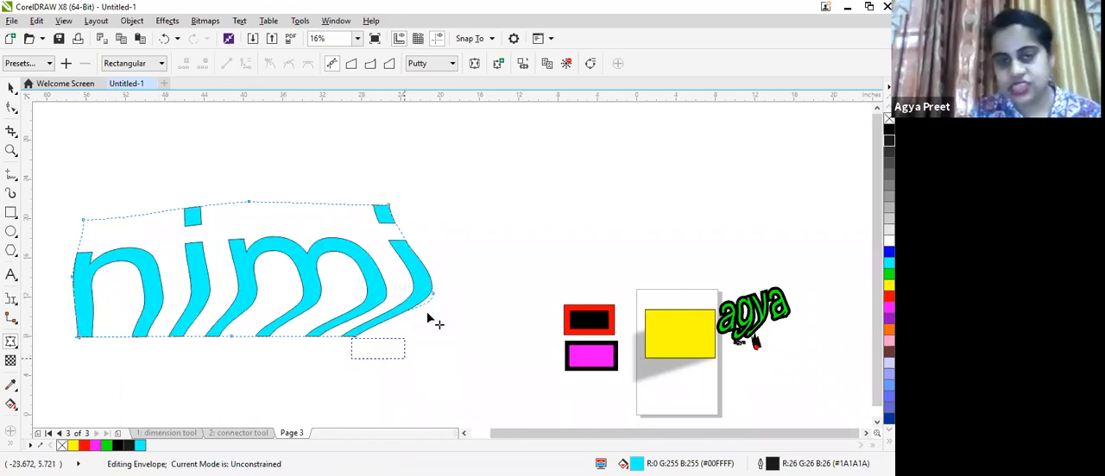
{"action": "left_click_drag", "start_coordinate": [438, 276], "coordinate": [468, 202]}
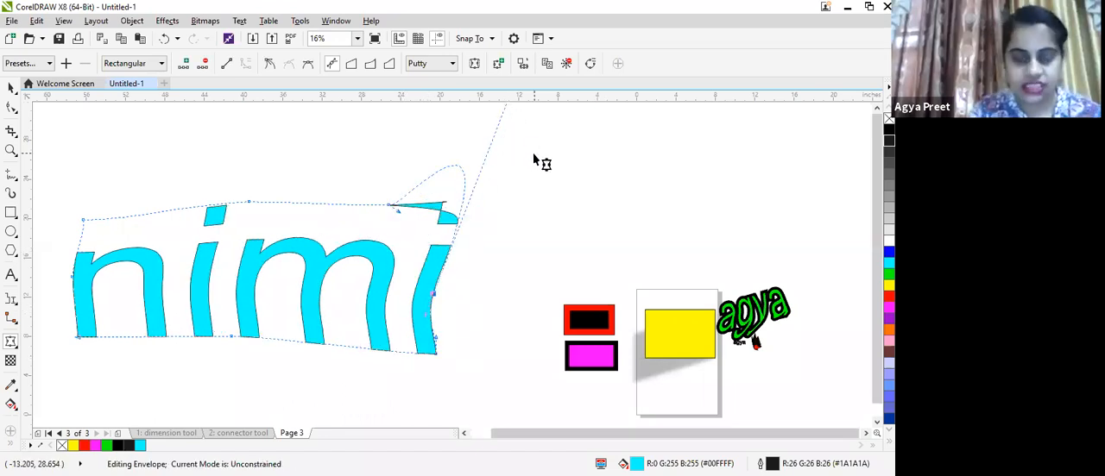
{"action": "key", "text": "ctrl+z"}
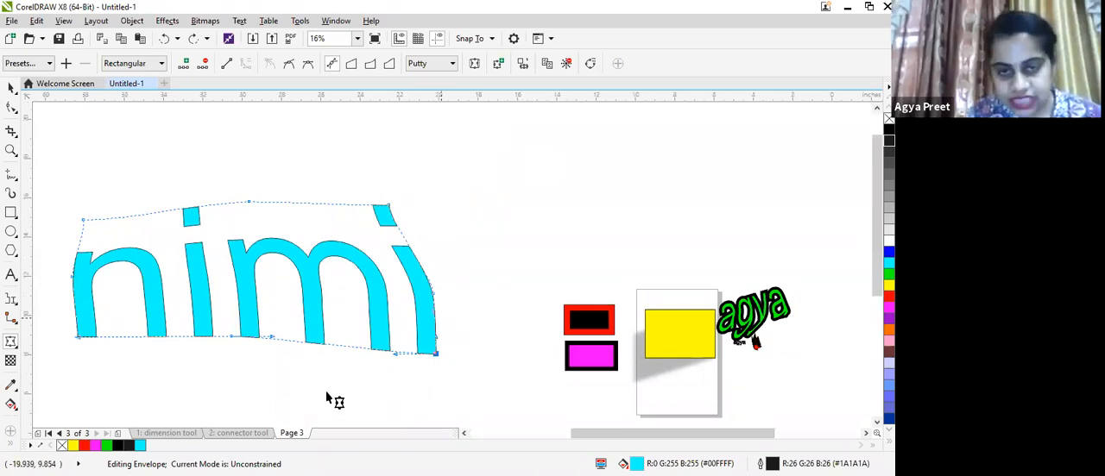
- Further warp the "nimi" envelope by pulling its top and bottom nodes into a rounded outline
{"action": "left_click_drag", "start_coordinate": [349, 389], "coordinate": [303, 407]}
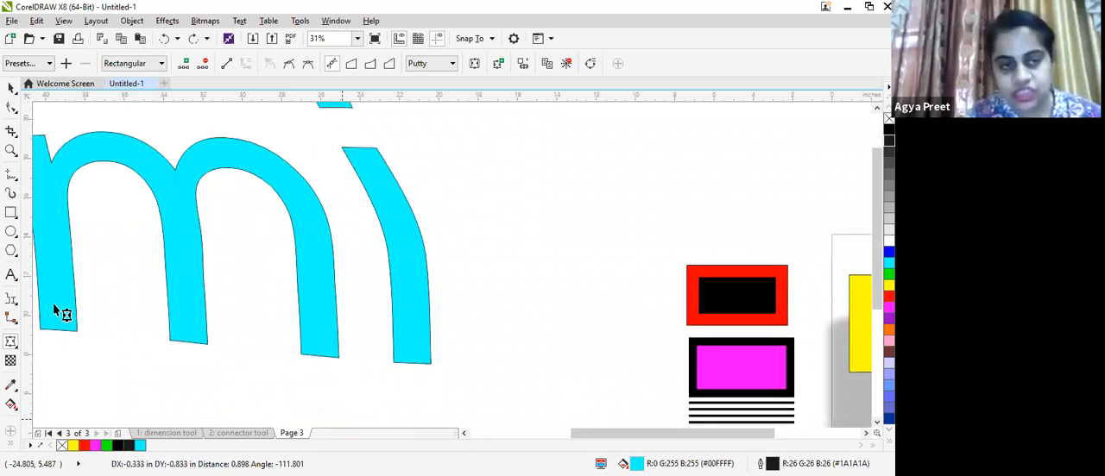
{"action": "left_click_drag", "start_coordinate": [105, 304], "coordinate": [91, 376]}
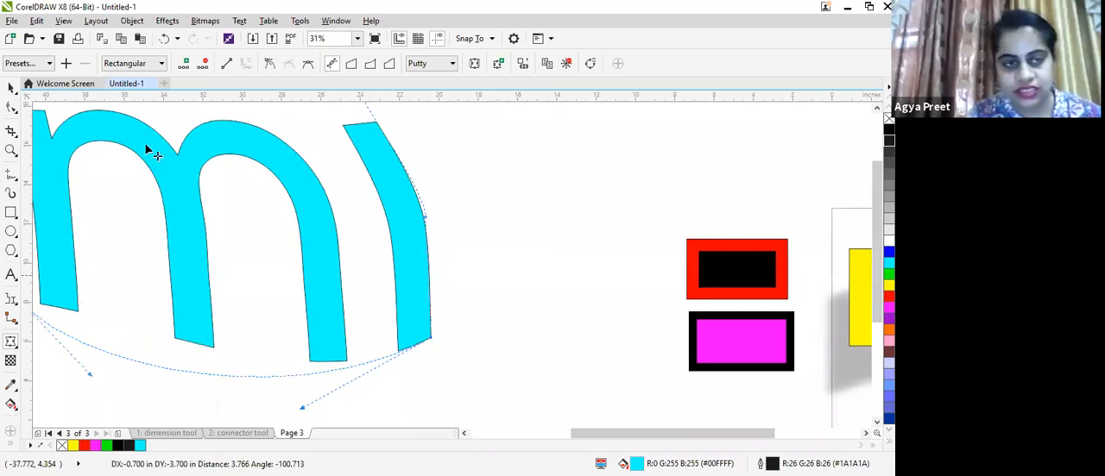
{"action": "scroll", "coordinate": [148, 131], "scroll_direction": "down", "scroll_amount": 1}
{"action": "left_click_drag", "start_coordinate": [148, 133], "coordinate": [150, 120]}
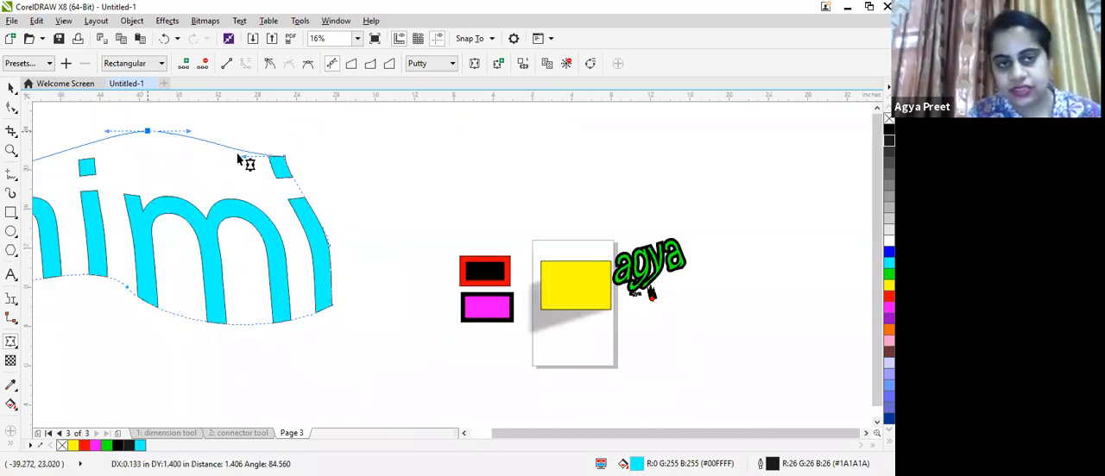
{"action": "left_click_drag", "start_coordinate": [247, 160], "coordinate": [262, 118]}
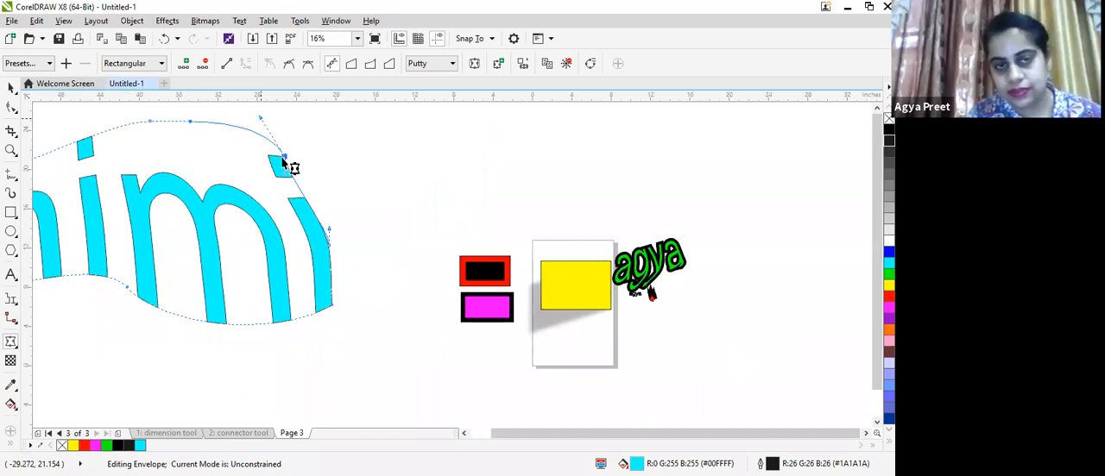
{"action": "left_click_drag", "start_coordinate": [283, 174], "coordinate": [300, 163]}
{"action": "left_click_drag", "start_coordinate": [129, 286], "coordinate": [77, 284]}
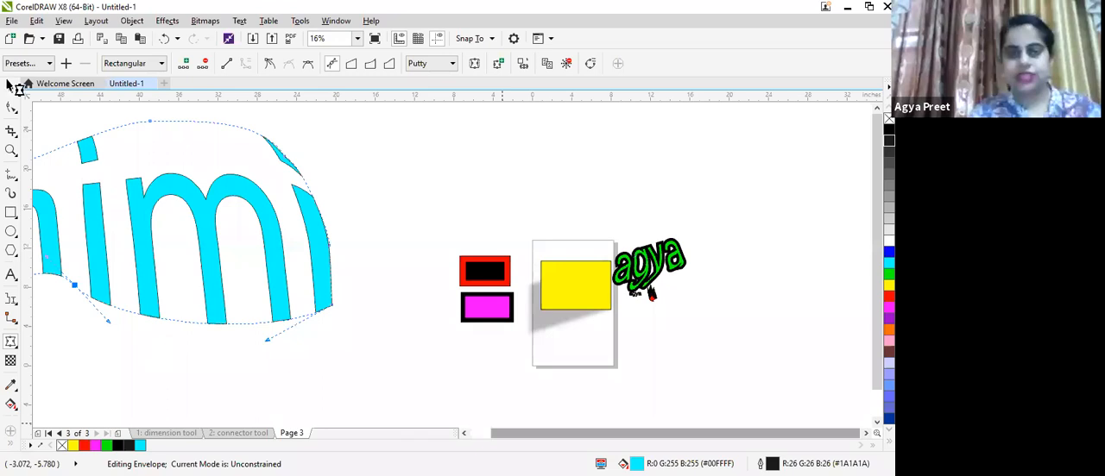
{"action": "left_click_drag", "start_coordinate": [123, 176], "coordinate": [77, 164]}
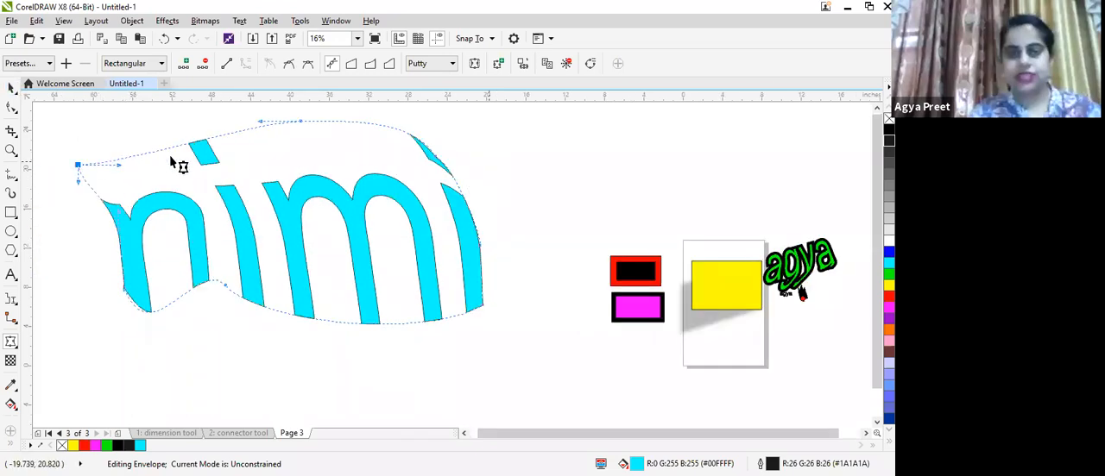
- Extrude the enveloped "nimi" text with the Extrude tool
{"action": "left_click", "coordinate": [10, 341]}
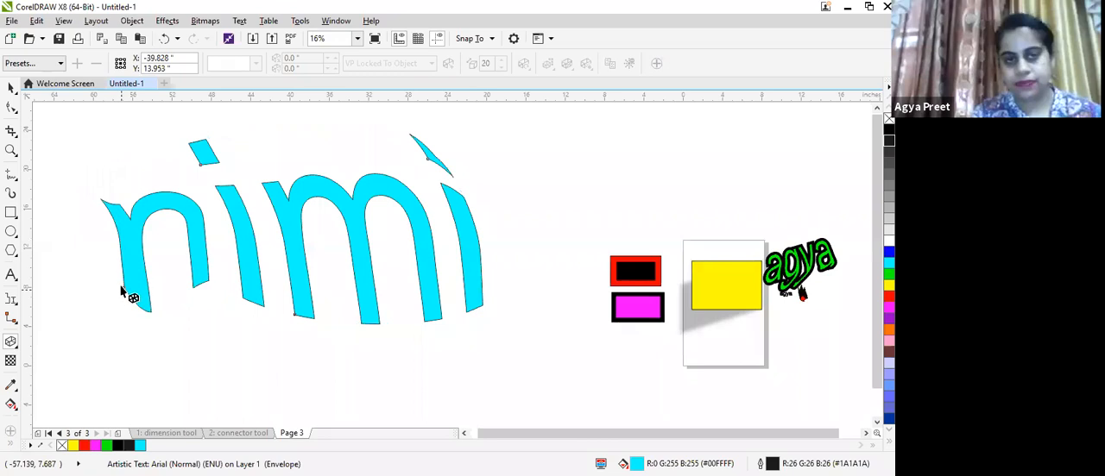
{"action": "left_click_drag", "start_coordinate": [124, 288], "coordinate": [297, 216]}
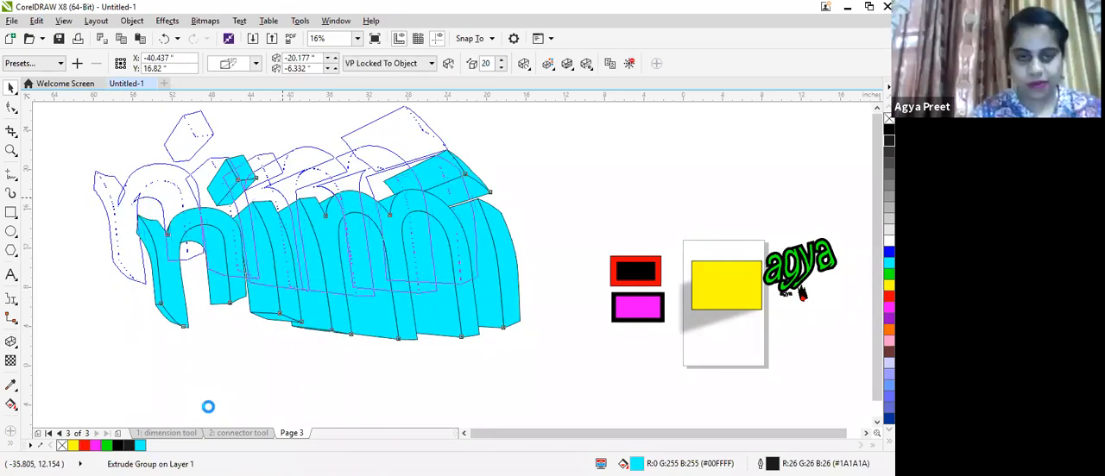
- Add a second "nimi" text at about 540 pt and pick red from the palette
{"action": "key", "text": "F8"}
{"action": "left_click", "coordinate": [184, 330]}
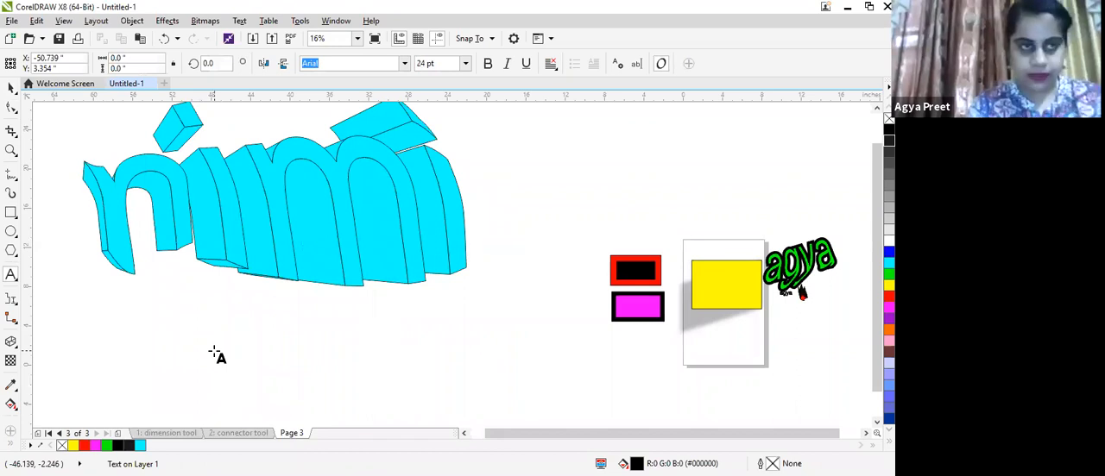
{"action": "left_click", "coordinate": [10, 90]}
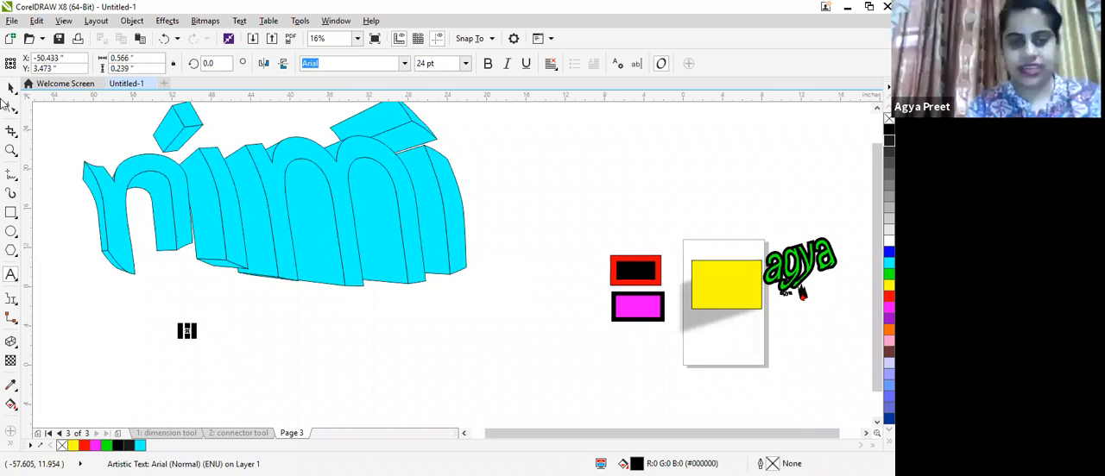
{"action": "left_click_drag", "start_coordinate": [195, 337], "coordinate": [314, 386]}
{"action": "left_click", "coordinate": [889, 296]}
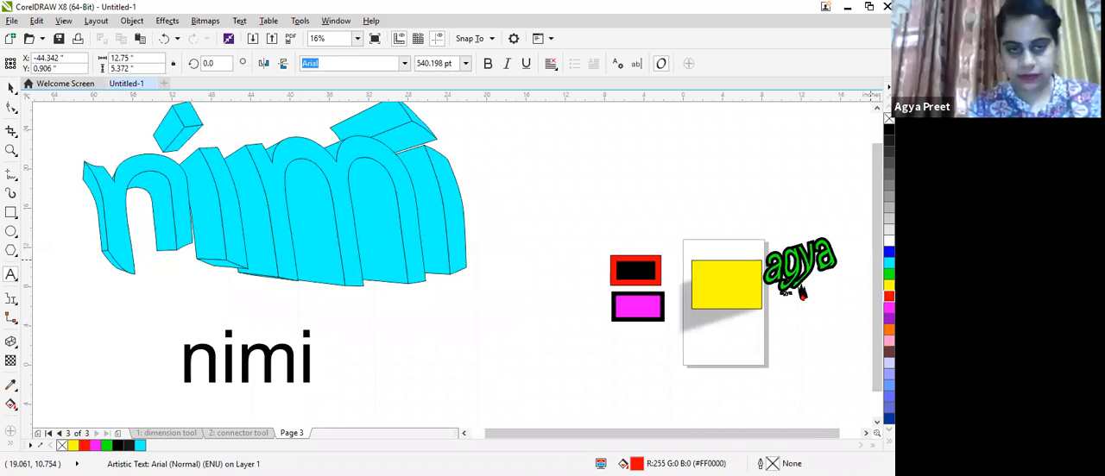
{"action": "left_click", "coordinate": [226, 383]}
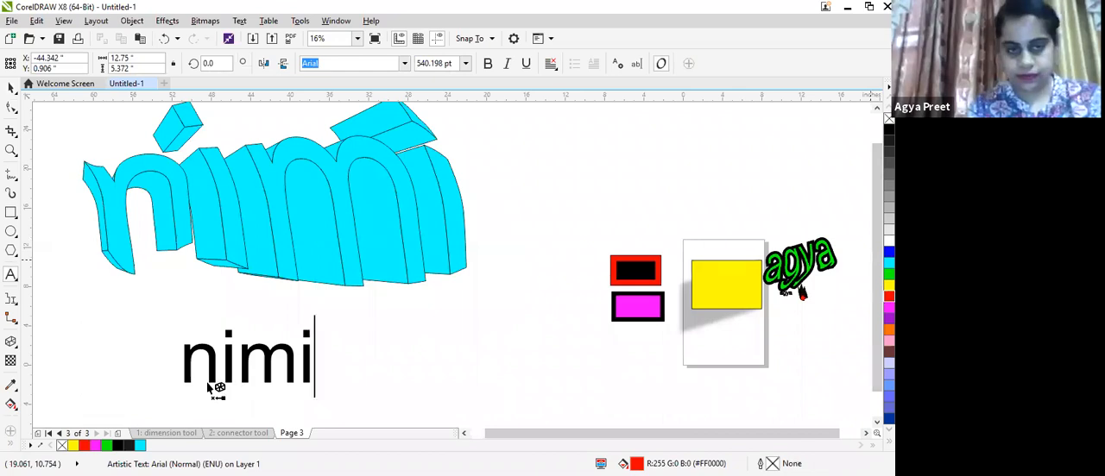
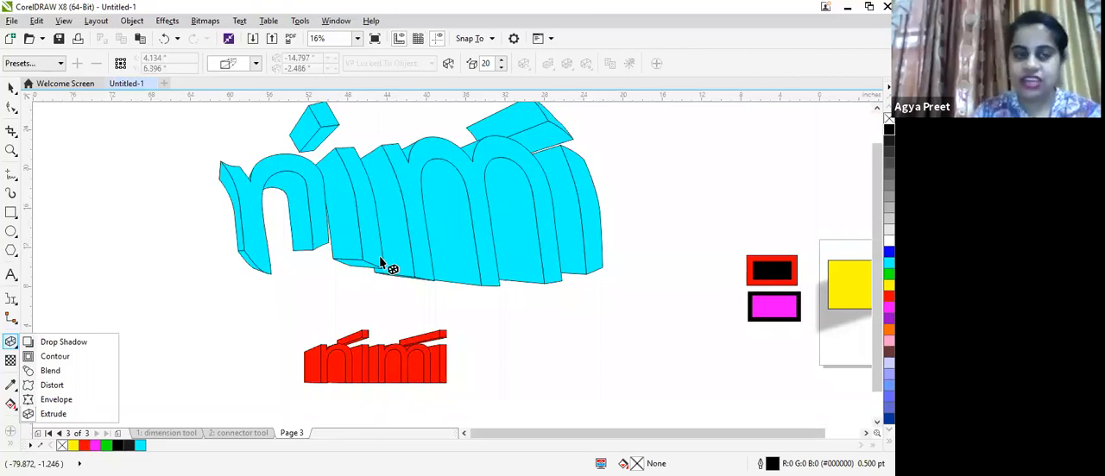
- Rename page 3 as "drop shadow"
{"action": "left_click", "coordinate": [12, 88]}
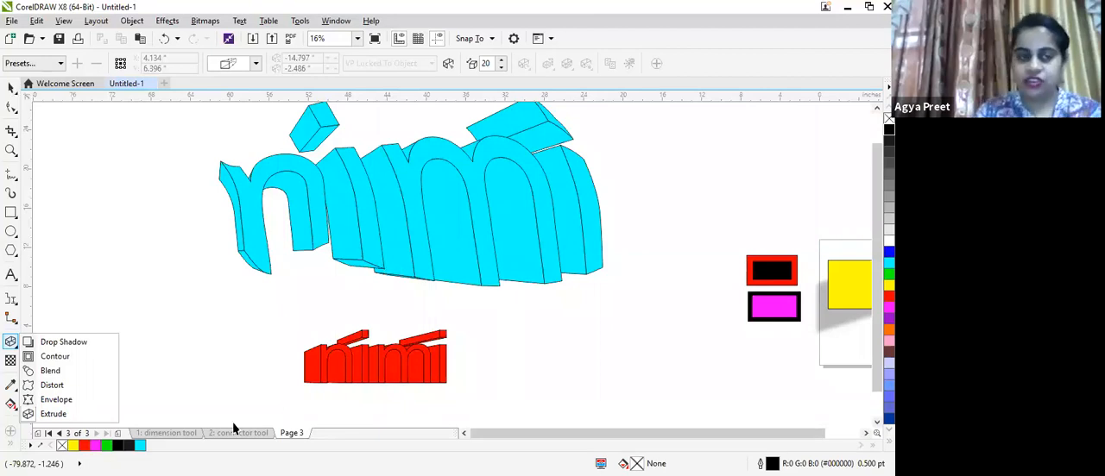
{"action": "left_click", "coordinate": [292, 434]}
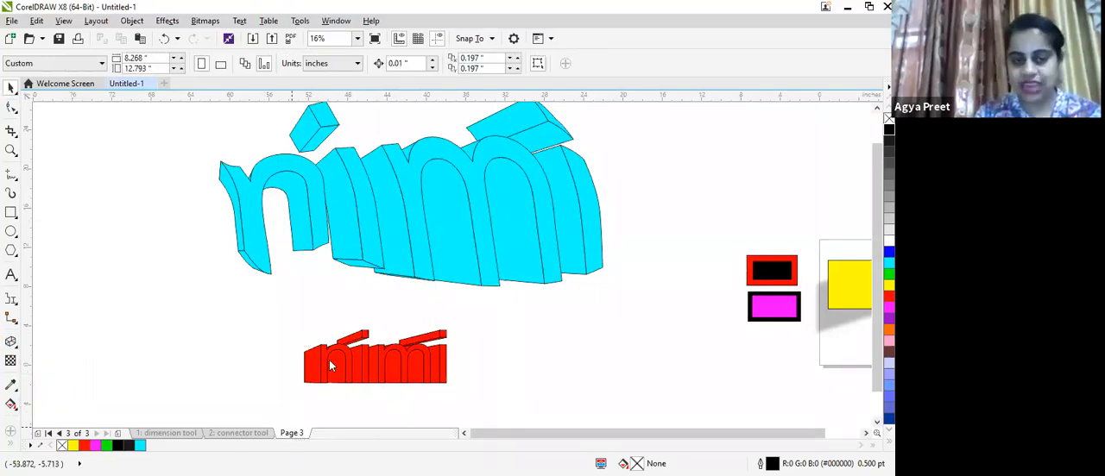
{"action": "right_click", "coordinate": [293, 433]}
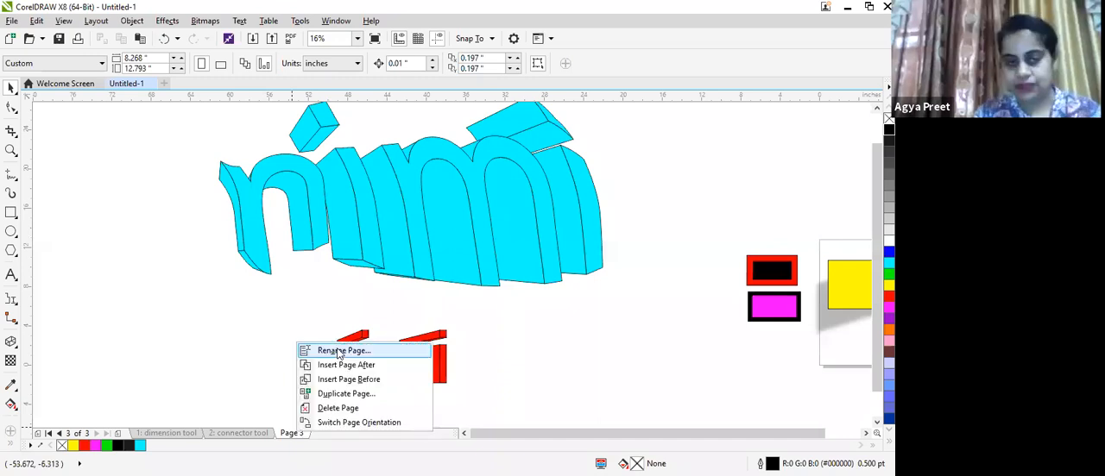
{"action": "left_click", "coordinate": [333, 349]}
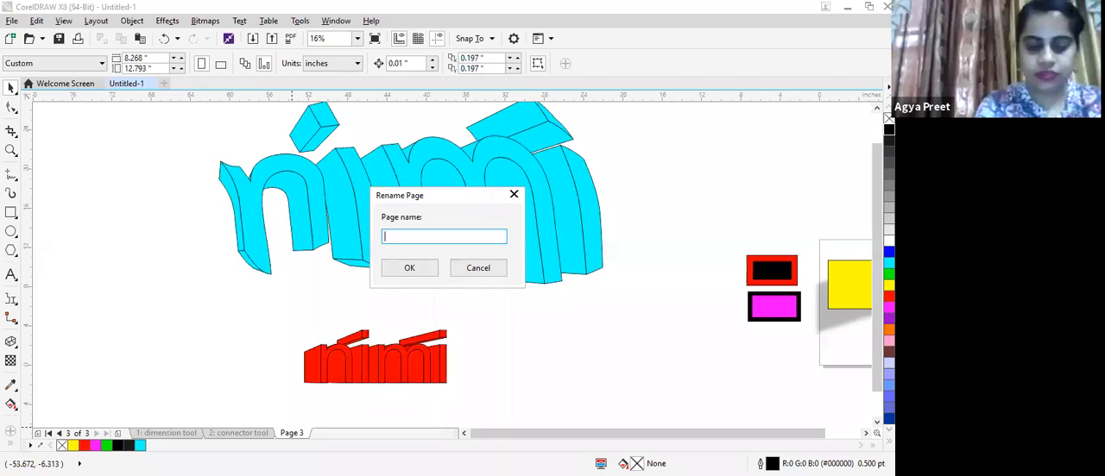
{"action": "type", "text": "drop shado"}
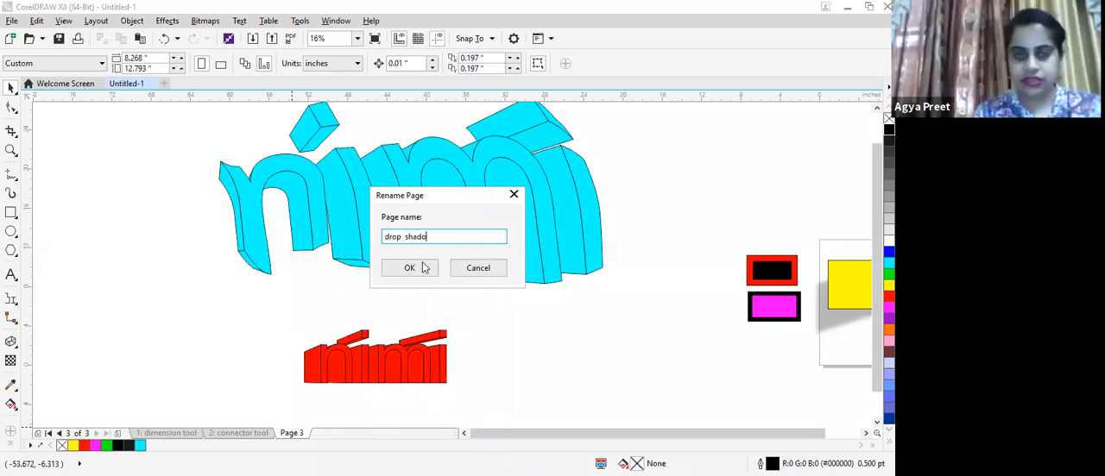
{"action": "type", "text": "w"}
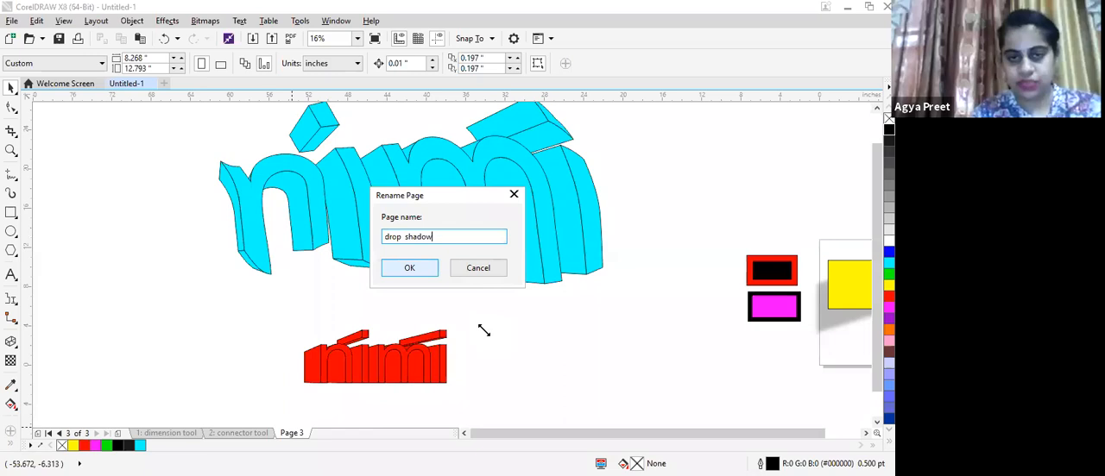
{"action": "left_click", "coordinate": [410, 268]}
{"action": "scroll", "coordinate": [312, 309], "scroll_direction": "down", "scroll_amount": 2}
{"action": "left_click_drag", "start_coordinate": [266, 221], "coordinate": [449, 300]}
{"action": "left_click", "coordinate": [466, 363]}
{"action": "right_click", "coordinate": [308, 432]}
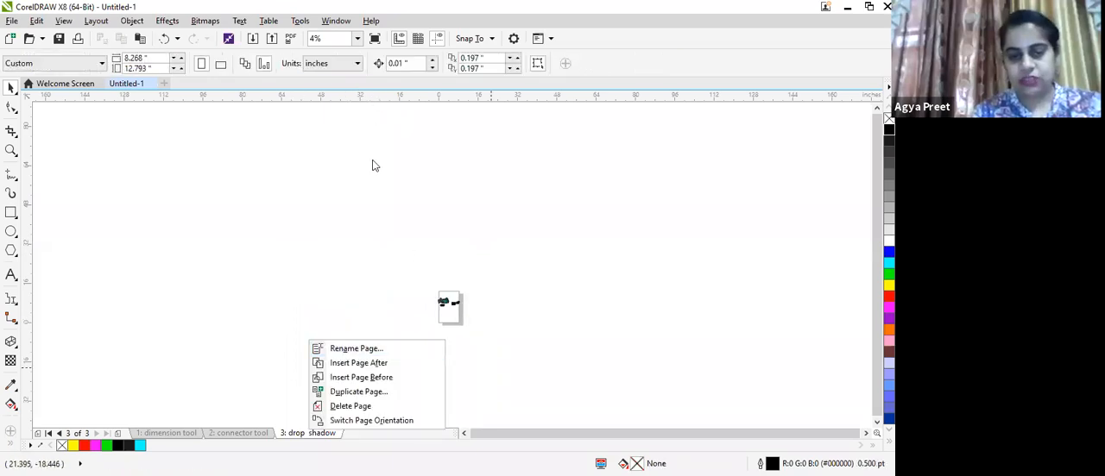
{"action": "left_click", "coordinate": [372, 161]}
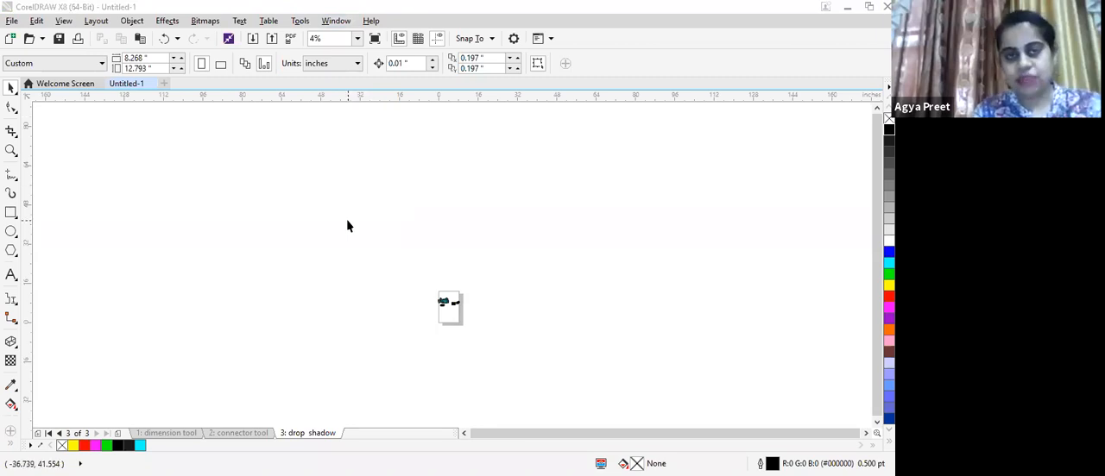
- Rearrange the black, yellow, red and "agya" objects on the page so they no longer overlap
{"action": "left_click", "coordinate": [356, 38]}
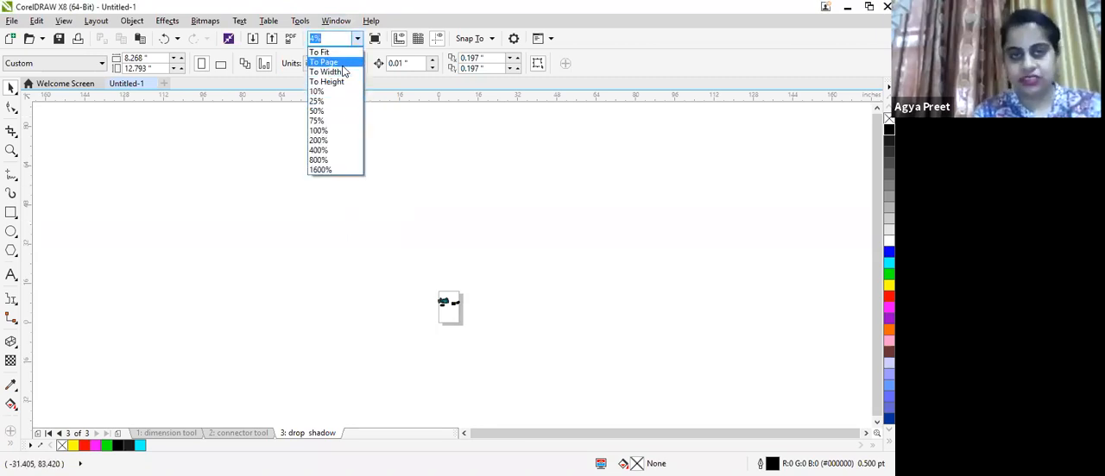
{"action": "left_click", "coordinate": [342, 65]}
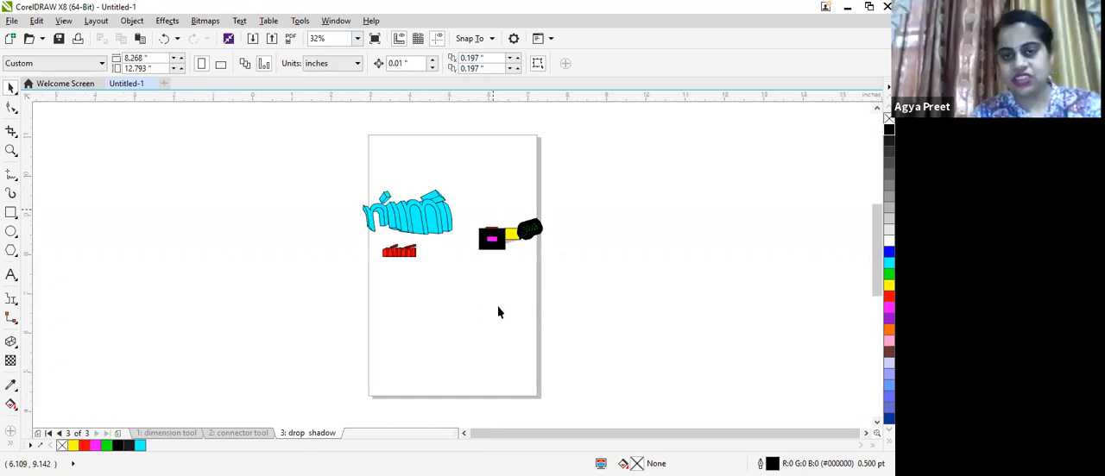
{"action": "scroll", "coordinate": [452, 216], "scroll_direction": "up", "scroll_amount": 2}
{"action": "scroll", "coordinate": [518, 217], "scroll_direction": "up", "scroll_amount": 2}
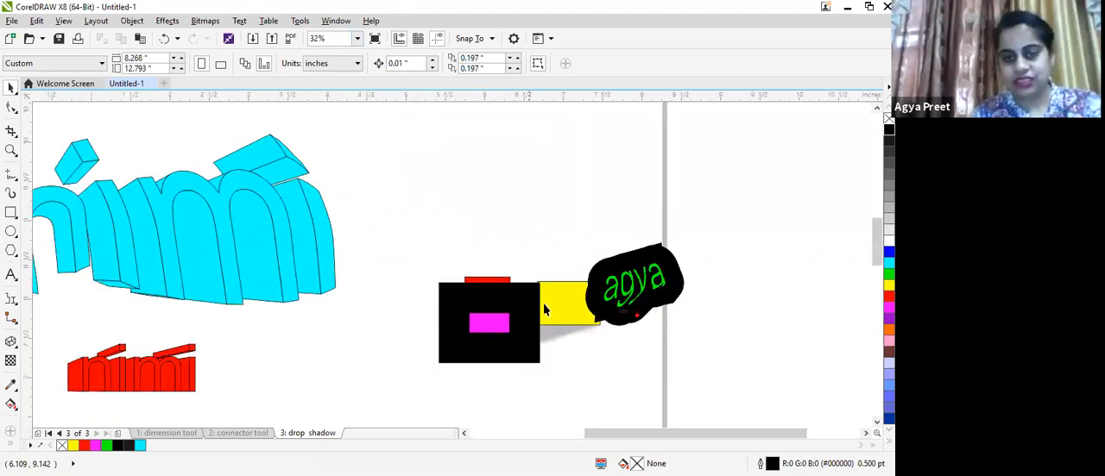
{"action": "left_click", "coordinate": [494, 295]}
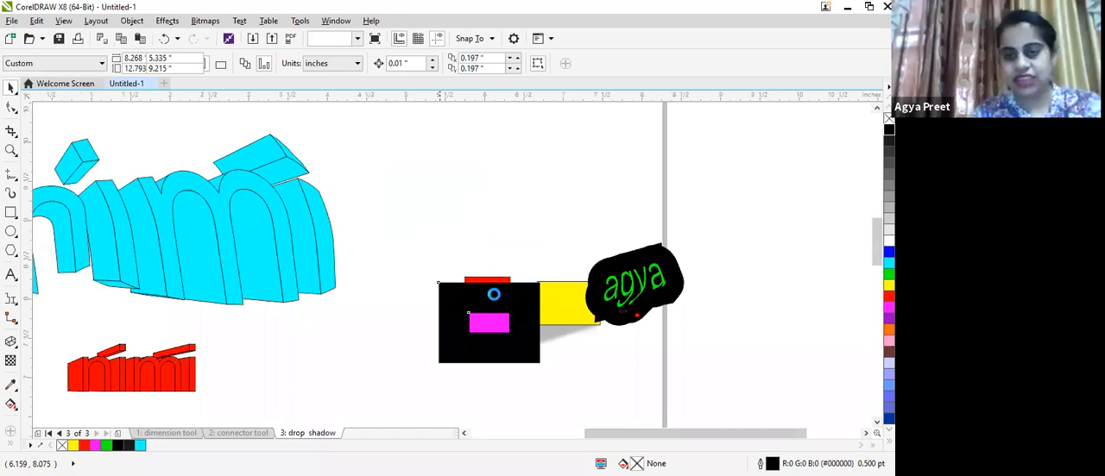
{"action": "left_click_drag", "start_coordinate": [496, 294], "coordinate": [440, 174]}
{"action": "left_click_drag", "start_coordinate": [634, 285], "coordinate": [431, 384]}
{"action": "left_click_drag", "start_coordinate": [567, 303], "coordinate": [561, 210]}
{"action": "left_click_drag", "start_coordinate": [489, 296], "coordinate": [582, 360]}
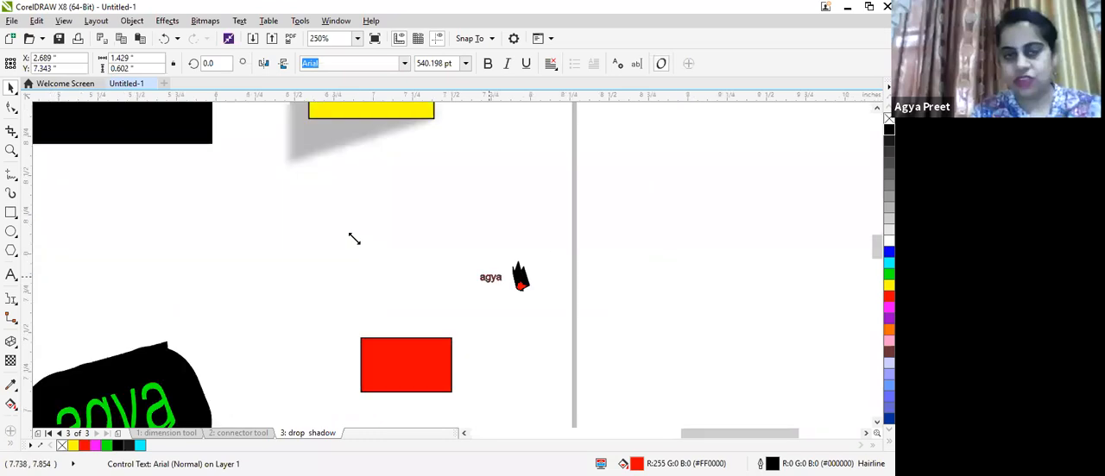
{"action": "left_click_drag", "start_coordinate": [491, 277], "coordinate": [334, 232]}
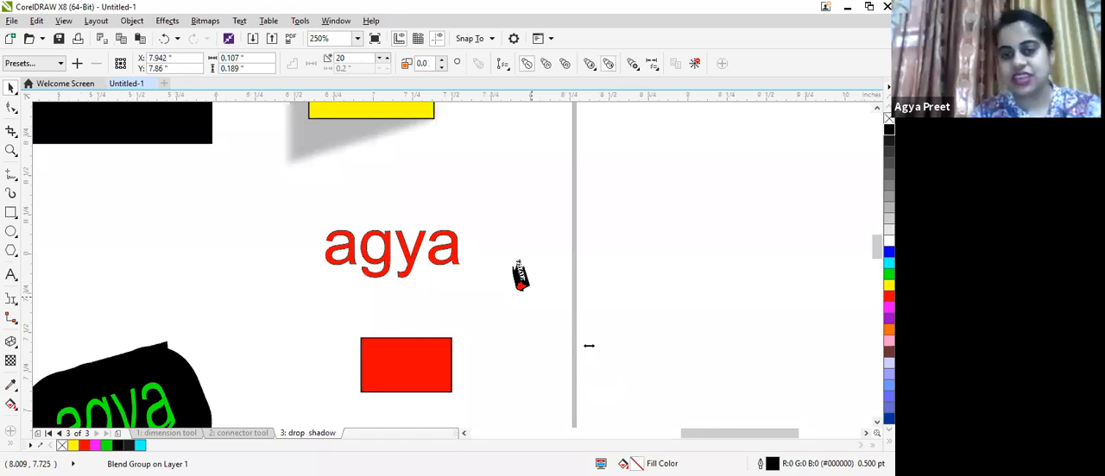
{"action": "scroll", "coordinate": [634, 322], "scroll_direction": "down", "scroll_amount": 4}
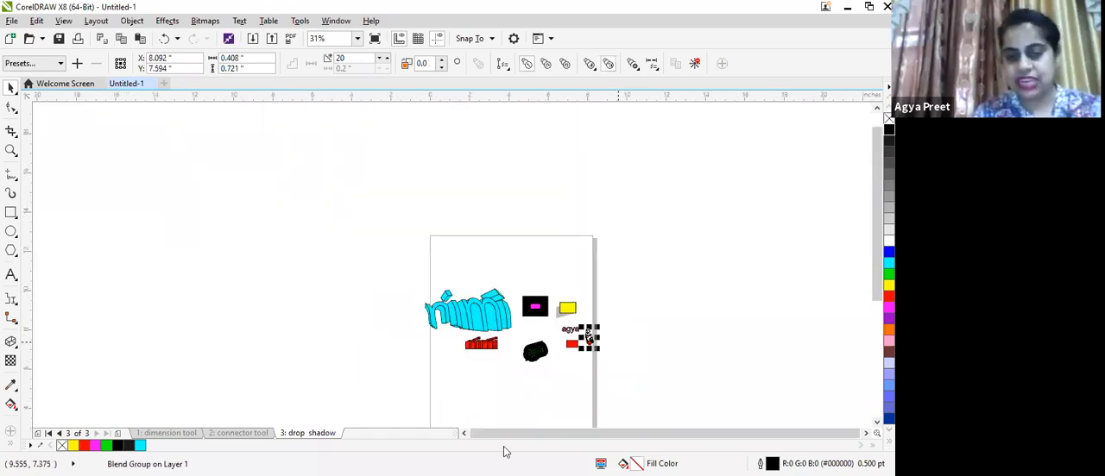
- Insert a new page after the current one and rename it "transparency"
{"action": "right_click", "coordinate": [324, 436]}
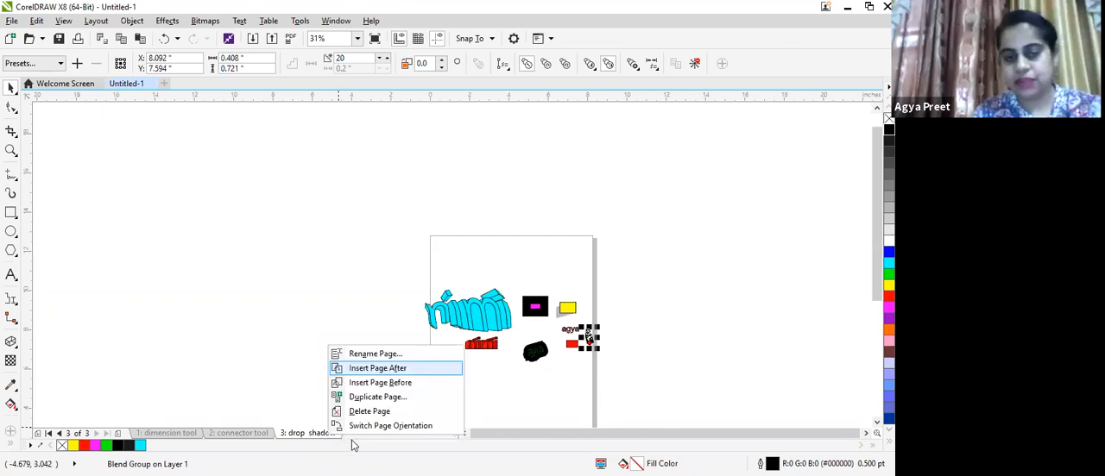
{"action": "left_click", "coordinate": [377, 368]}
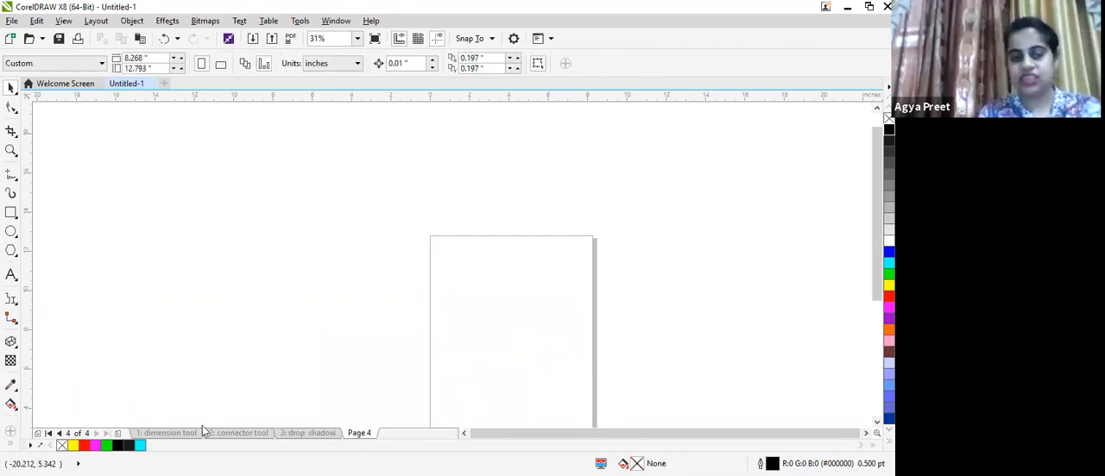
{"action": "right_click", "coordinate": [361, 437]}
{"action": "left_click", "coordinate": [384, 349]}
{"action": "type", "text": "transpare"}
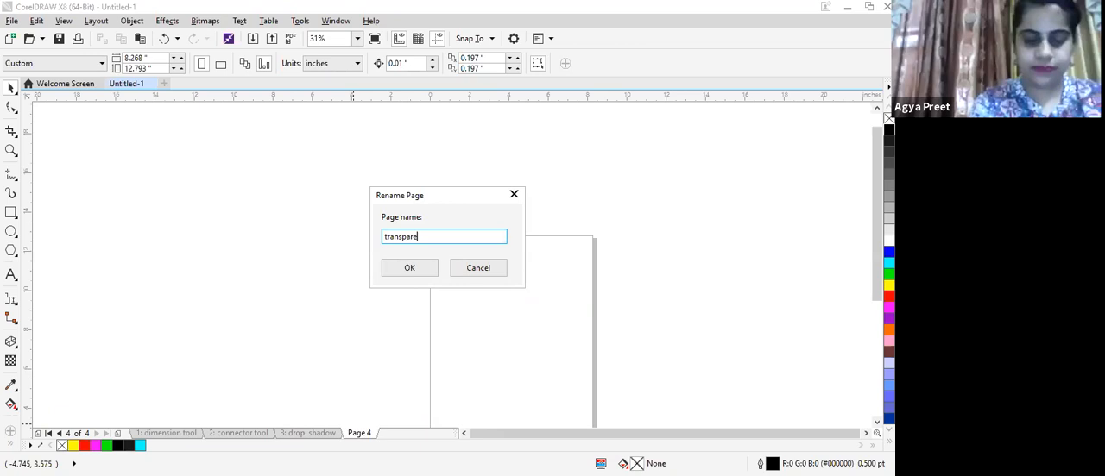
{"action": "type", "text": "ncy"}
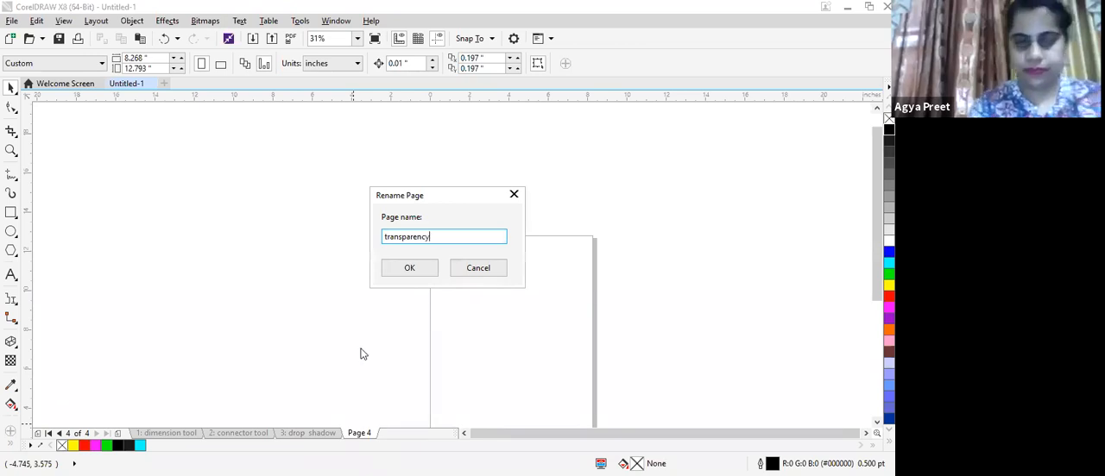
{"action": "left_click", "coordinate": [403, 271]}
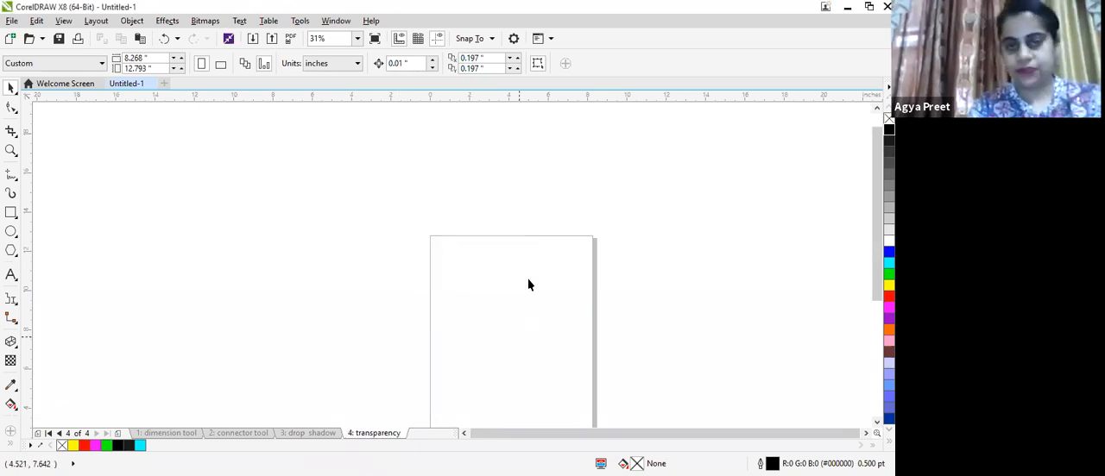
- Draw a rectangle about 3.9 by 2.8 inches on the new page and give it a bitmap pattern fill
{"action": "scroll", "coordinate": [529, 284], "scroll_direction": "up", "scroll_amount": 1}
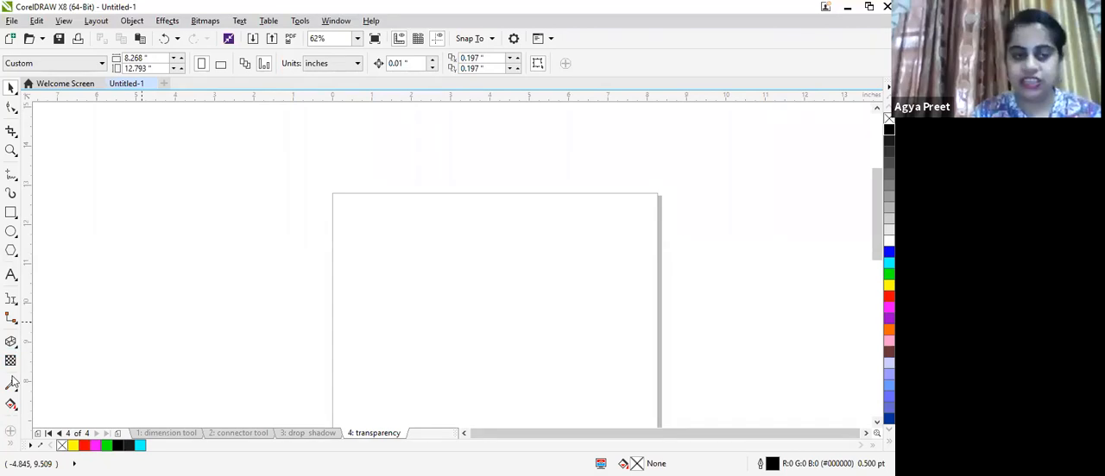
{"action": "left_click", "coordinate": [17, 217]}
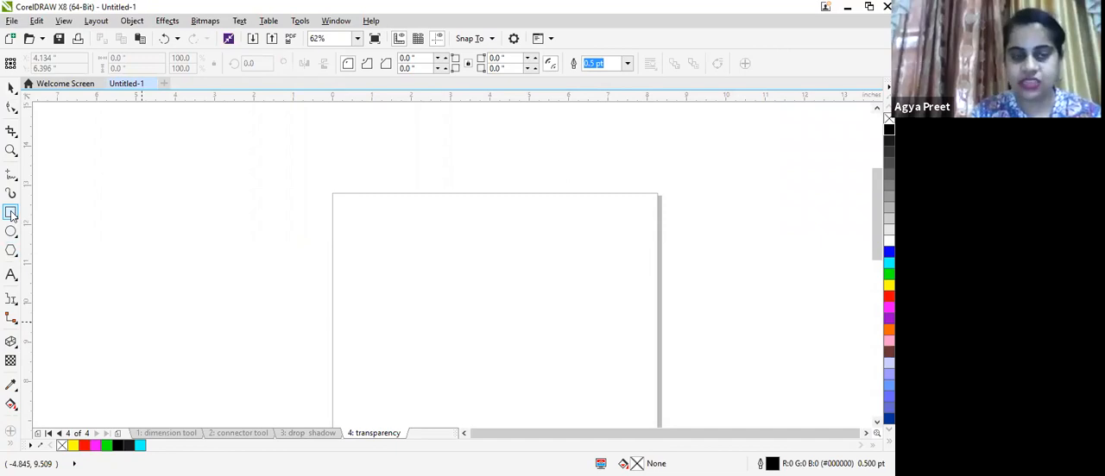
{"action": "left_click", "coordinate": [57, 213]}
{"action": "mouse_move", "coordinate": [421, 241]}
{"action": "left_mouse_down"}
{"action": "mouse_move", "coordinate": [577, 323]}
{"action": "mouse_move", "coordinate": [577, 352]}
{"action": "left_mouse_up"}
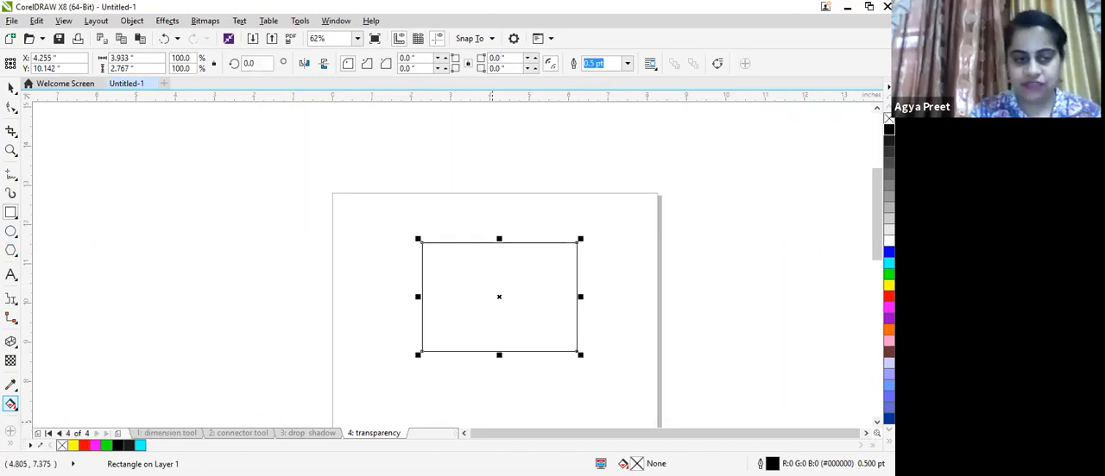
{"action": "left_click", "coordinate": [16, 408]}
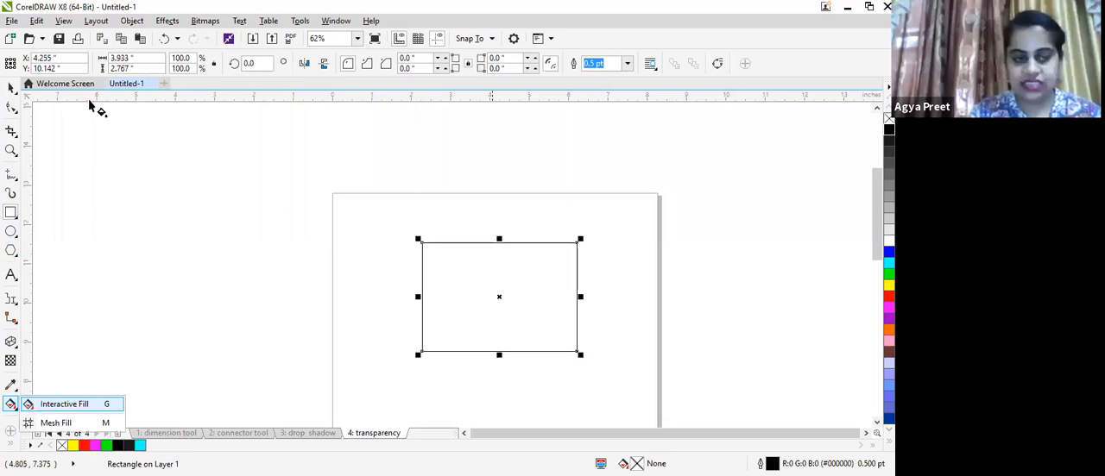
{"action": "key", "text": "g"}
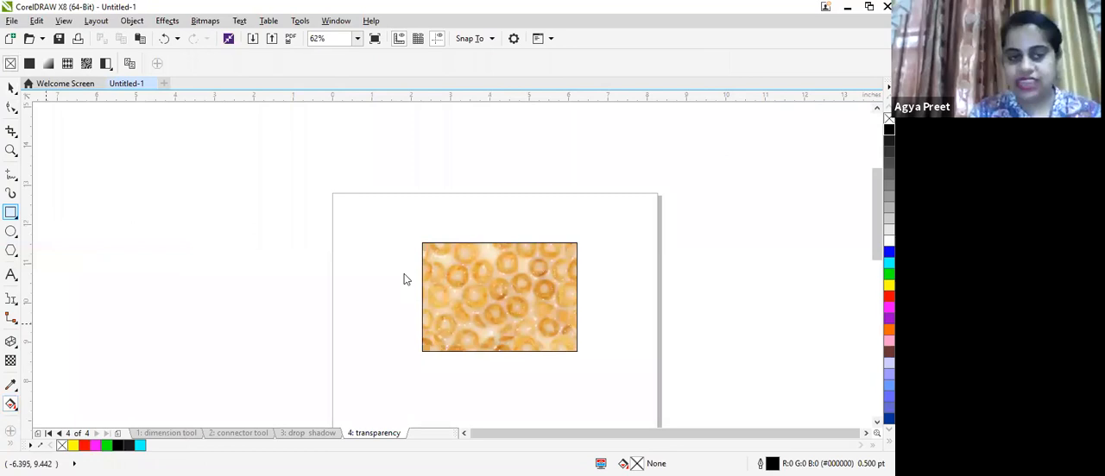
- Draw a larger rectangle about 5.3 by 3.7 inches over the patterned one and fill it red
{"action": "left_click", "coordinate": [16, 216]}
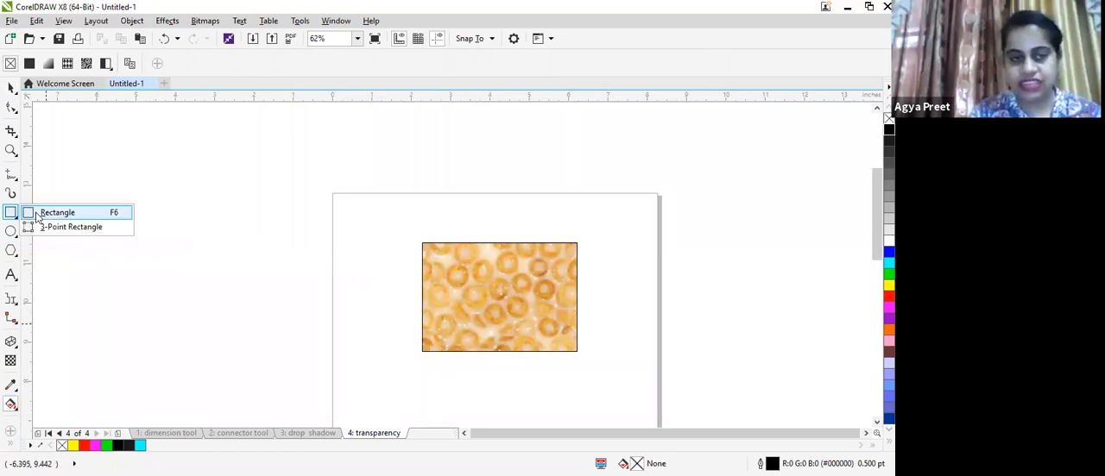
{"action": "left_click", "coordinate": [37, 219]}
{"action": "left_click_drag", "start_coordinate": [404, 228], "coordinate": [613, 374]}
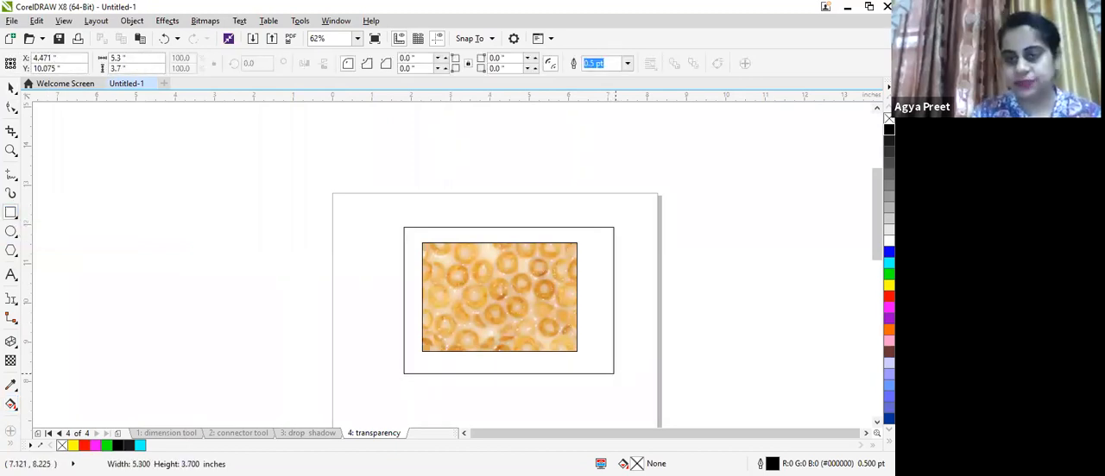
{"action": "left_click", "coordinate": [889, 297]}
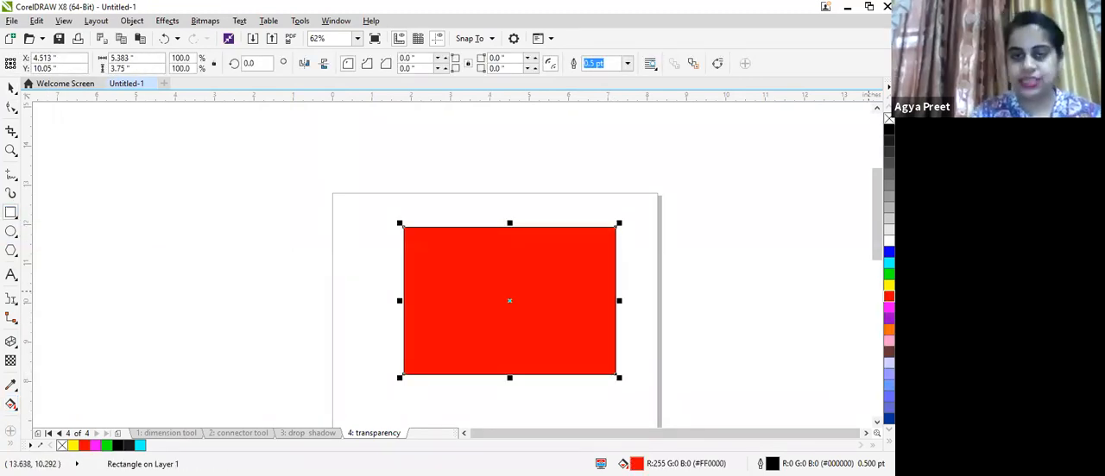
{"action": "left_click", "coordinate": [383, 284]}
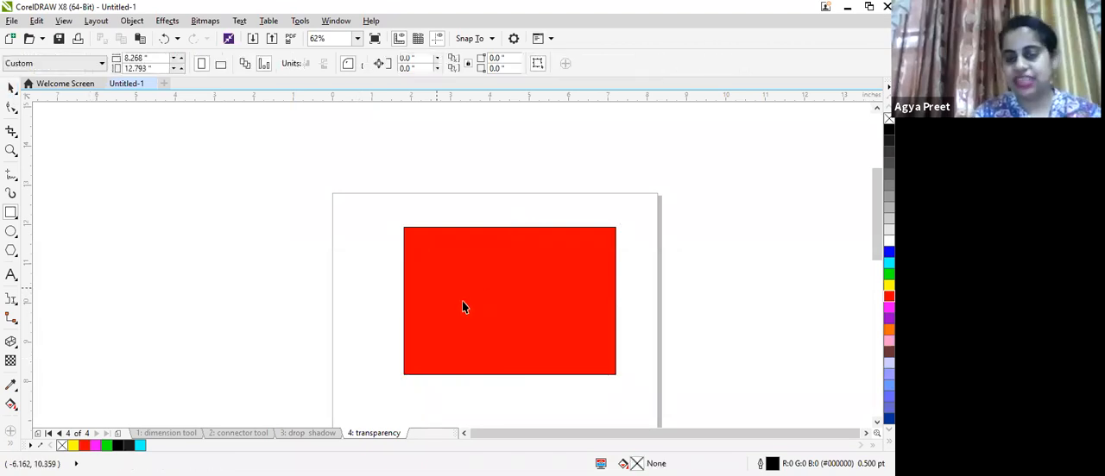
- Apply a uniform transparency of 74 to the red rectangle with the Transparency tool
{"action": "key", "text": "space"}
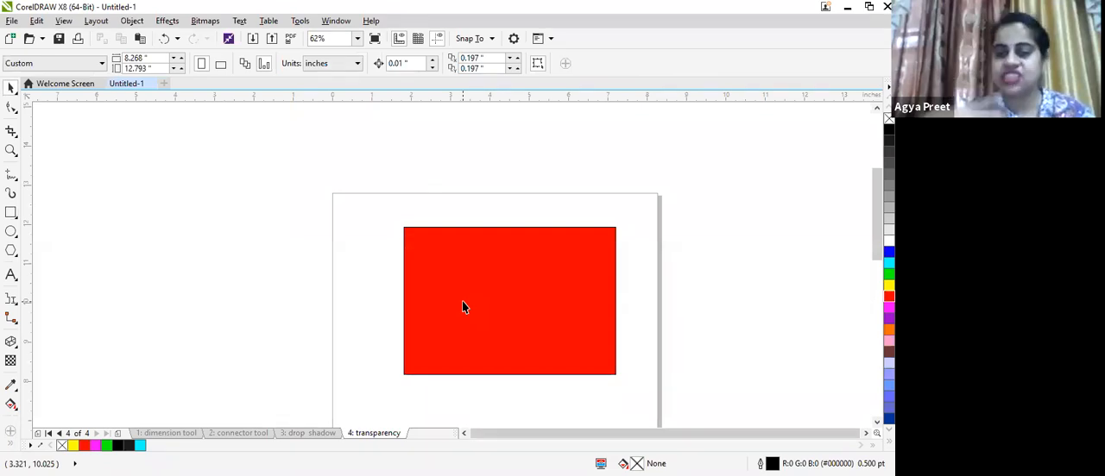
{"action": "left_click", "coordinate": [10, 362]}
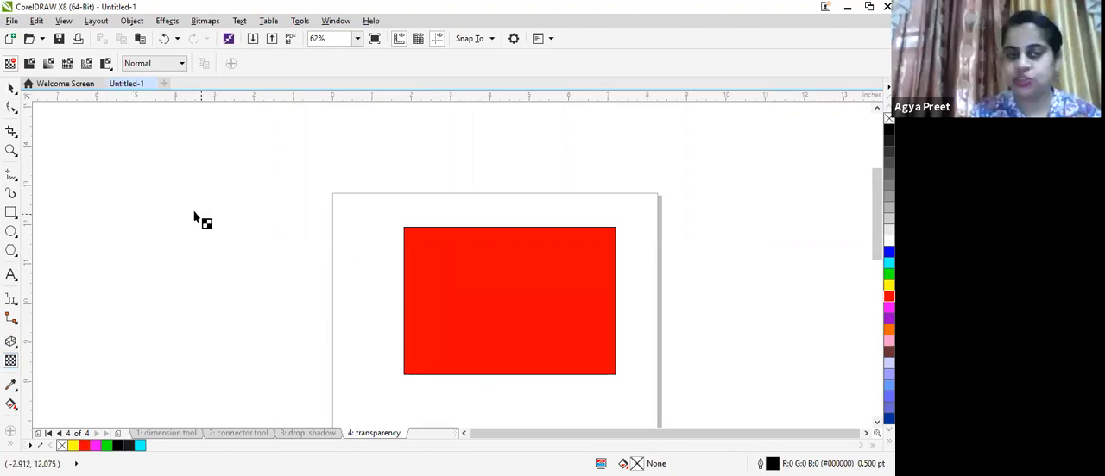
{"action": "left_click", "coordinate": [482, 399]}
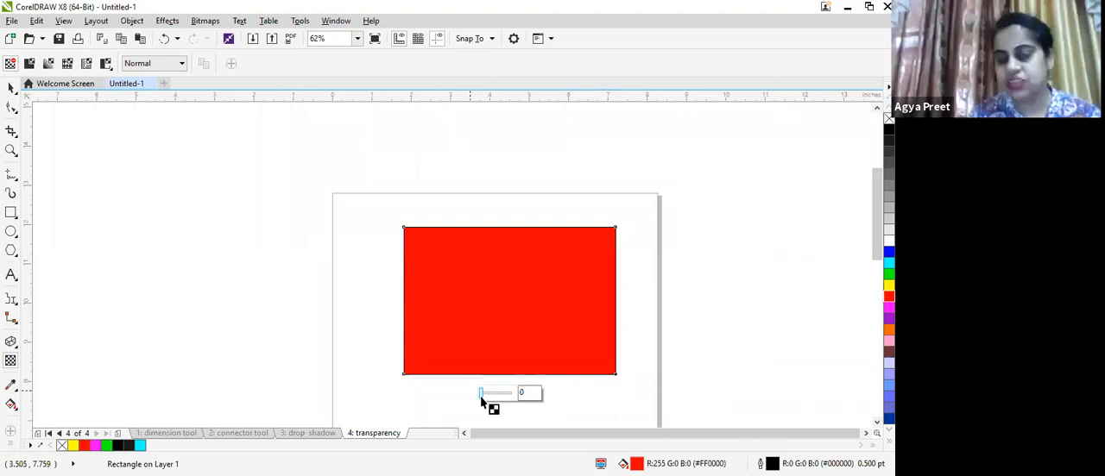
{"action": "left_click_drag", "start_coordinate": [483, 399], "coordinate": [494, 395]}
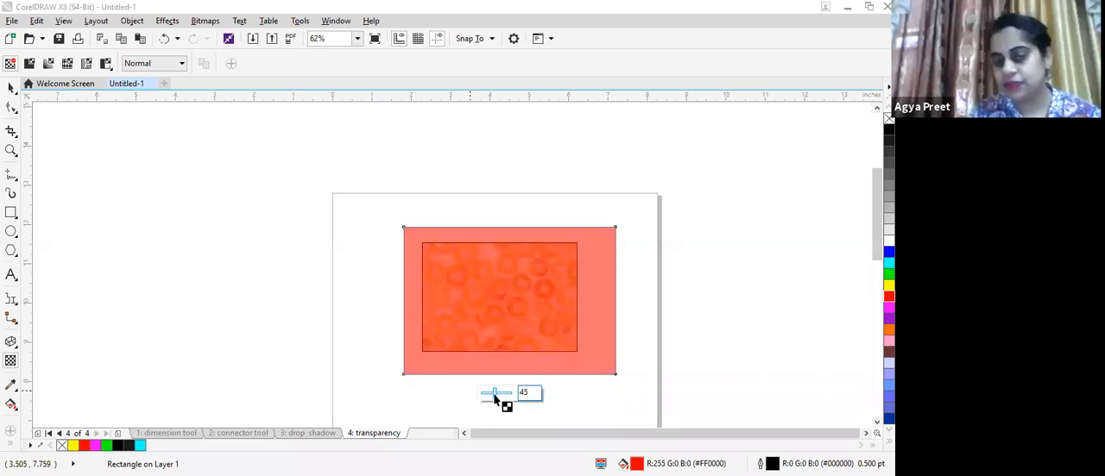
{"action": "left_click_drag", "start_coordinate": [496, 394], "coordinate": [514, 394]}
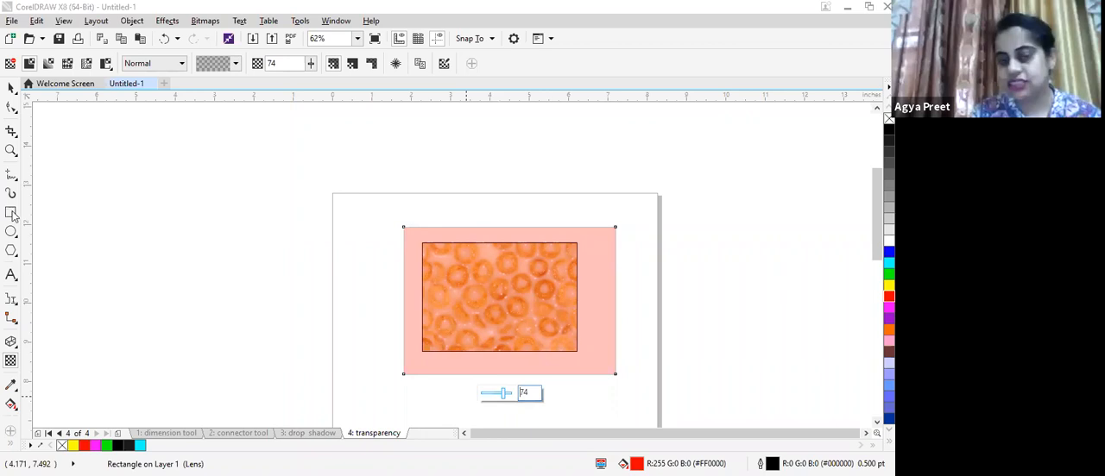
{"action": "left_click", "coordinate": [11, 213]}
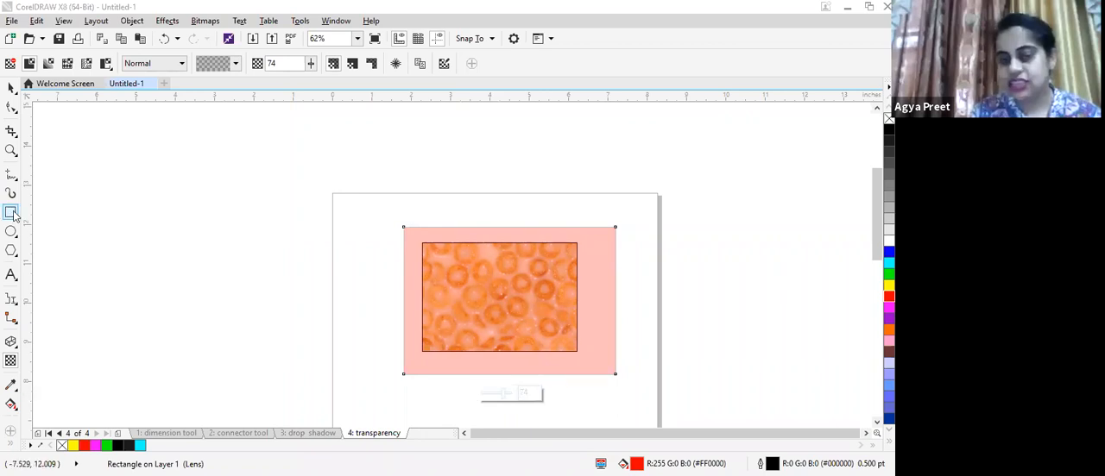
- Draw a rectangle about 3.3 by 2.5 inches beside the page and fill it green
{"action": "left_click_drag", "start_coordinate": [109, 174], "coordinate": [239, 272]}
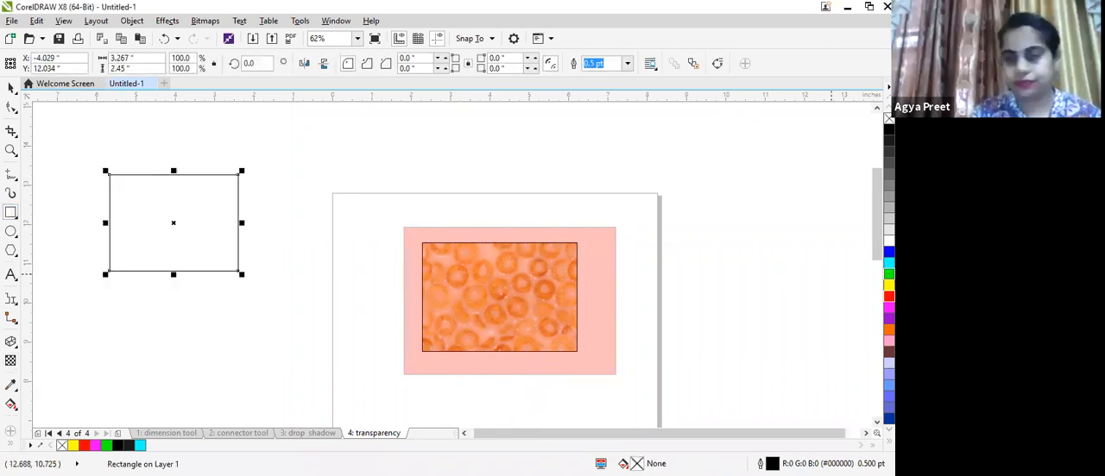
{"action": "left_click", "coordinate": [889, 275]}
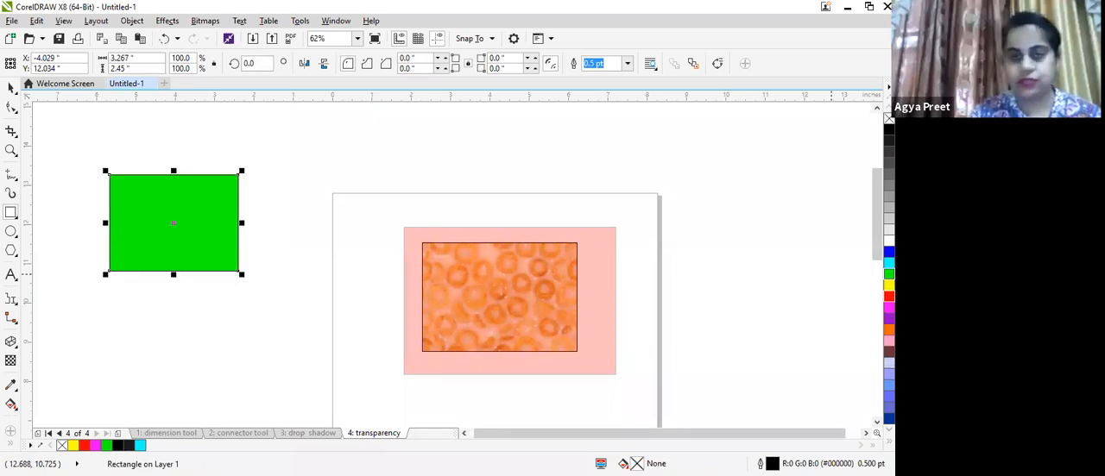
- Draw a second rectangle about 3.9 by 2.6 inches overlapping the green one and fill it yellow
{"action": "mouse_move", "coordinate": [112, 213]}
{"action": "left_mouse_down"}
{"action": "mouse_move", "coordinate": [259, 296]}
{"action": "mouse_move", "coordinate": [265, 315]}
{"action": "left_mouse_up"}
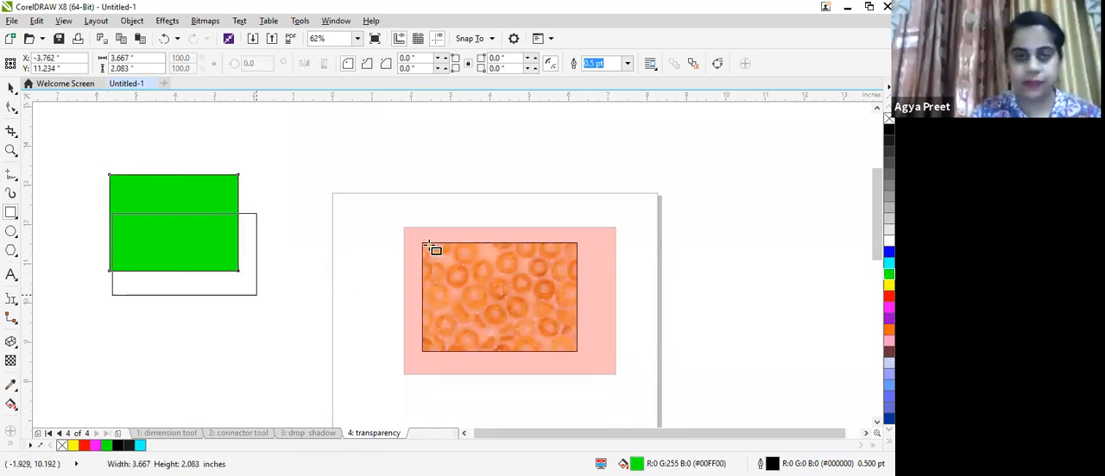
{"action": "left_click", "coordinate": [889, 285]}
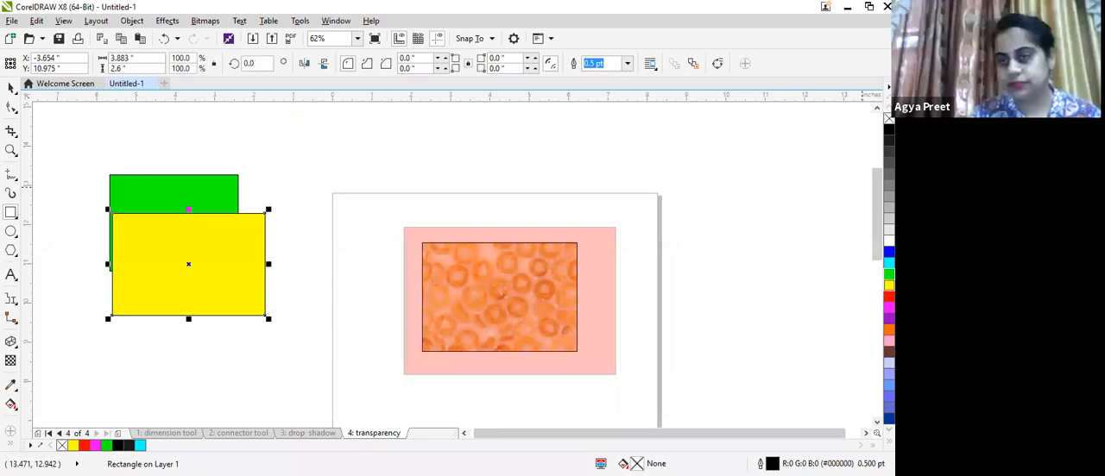
- Move the yellow rectangle so it covers the green rectangle
{"action": "left_click_drag", "start_coordinate": [172, 224], "coordinate": [193, 264]}
{"action": "key", "text": "Delete"}
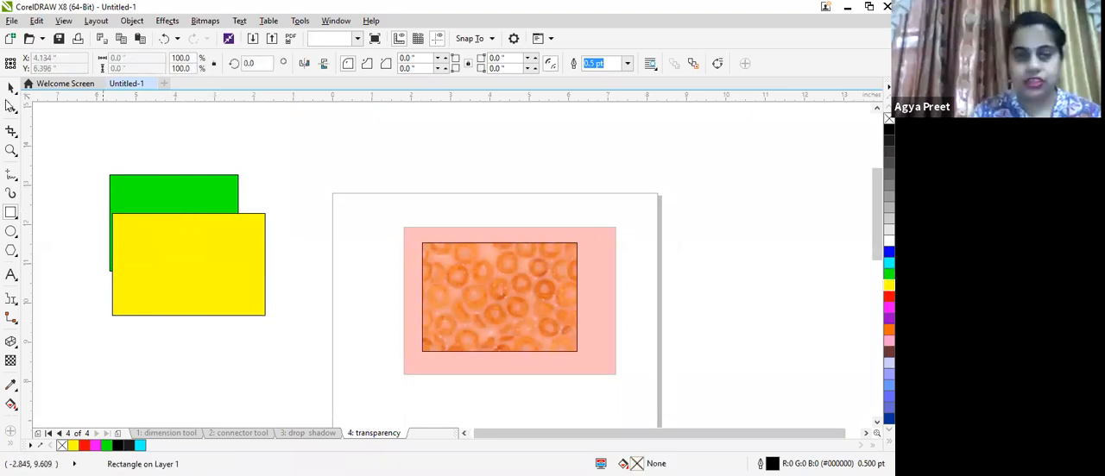
{"action": "left_click", "coordinate": [11, 88]}
{"action": "left_click_drag", "start_coordinate": [192, 267], "coordinate": [221, 335]}
{"action": "left_click", "coordinate": [211, 318]}
- Apply a uniform transparency of 57 to the yellow rectangle with the Transparency tool
{"action": "left_click", "coordinate": [11, 362]}
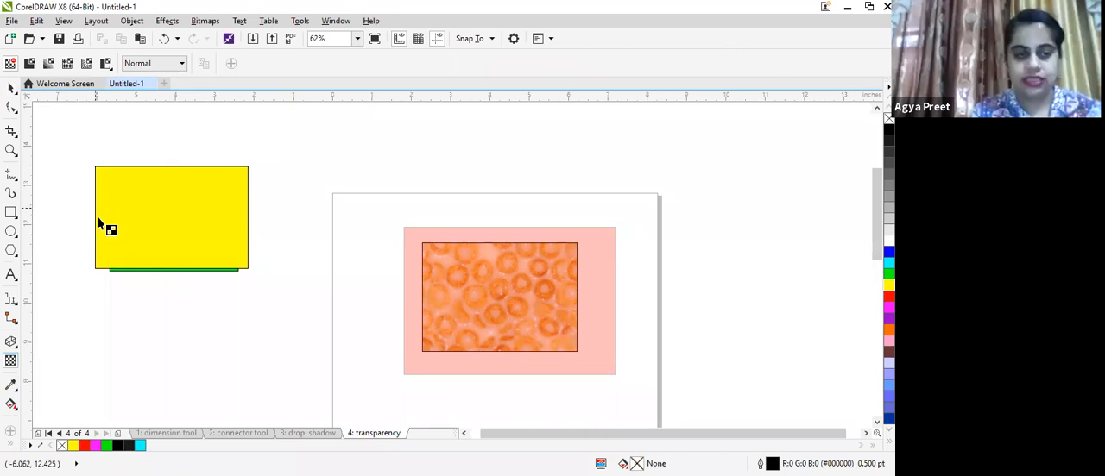
{"action": "left_click", "coordinate": [101, 217]}
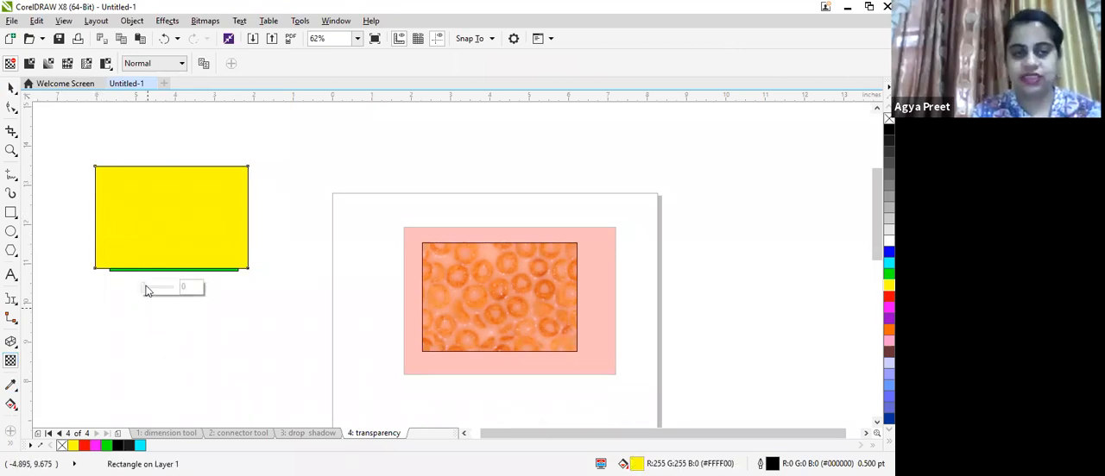
{"action": "left_click_drag", "start_coordinate": [144, 292], "coordinate": [160, 290]}
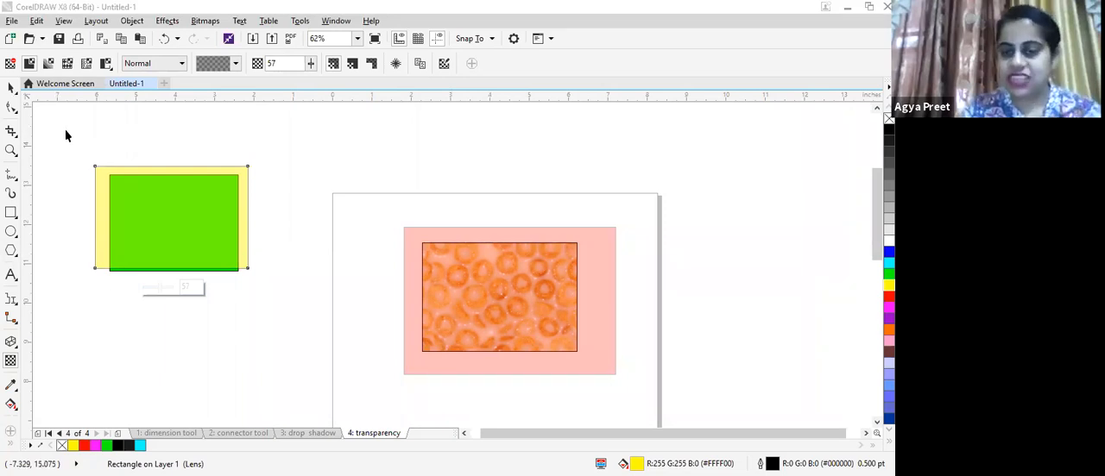
- Select the overlapping green and yellow rectangles and reposition them beside the page
{"action": "key", "text": "space"}
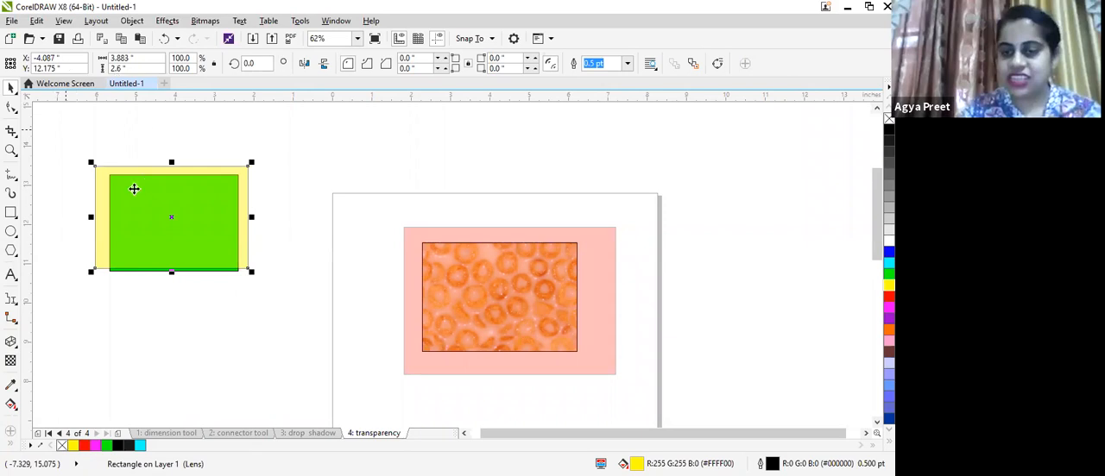
{"action": "left_click_drag", "start_coordinate": [61, 131], "coordinate": [279, 323]}
{"action": "left_click_drag", "start_coordinate": [170, 218], "coordinate": [210, 237]}
{"action": "key", "text": "Escape"}
{"action": "left_click_drag", "start_coordinate": [200, 164], "coordinate": [199, 176]}
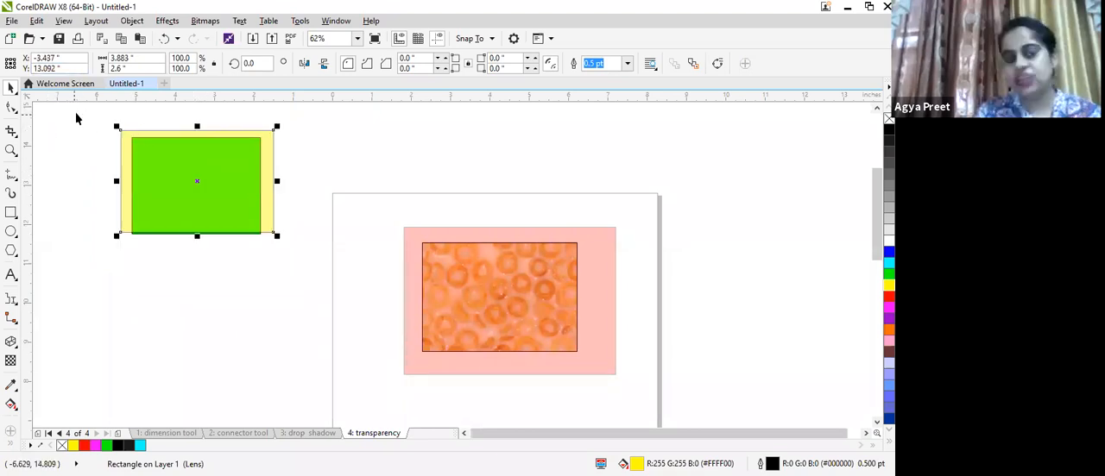
{"action": "left_click_drag", "start_coordinate": [74, 107], "coordinate": [344, 322]}
{"action": "left_click_drag", "start_coordinate": [340, 270], "coordinate": [342, 269]}
{"action": "left_click_drag", "start_coordinate": [196, 179], "coordinate": [541, 384]}
{"action": "left_click_drag", "start_coordinate": [290, 255], "coordinate": [226, 296]}
{"action": "left_click", "coordinate": [229, 294]}
{"action": "left_click_drag", "start_coordinate": [226, 297], "coordinate": [231, 207]}
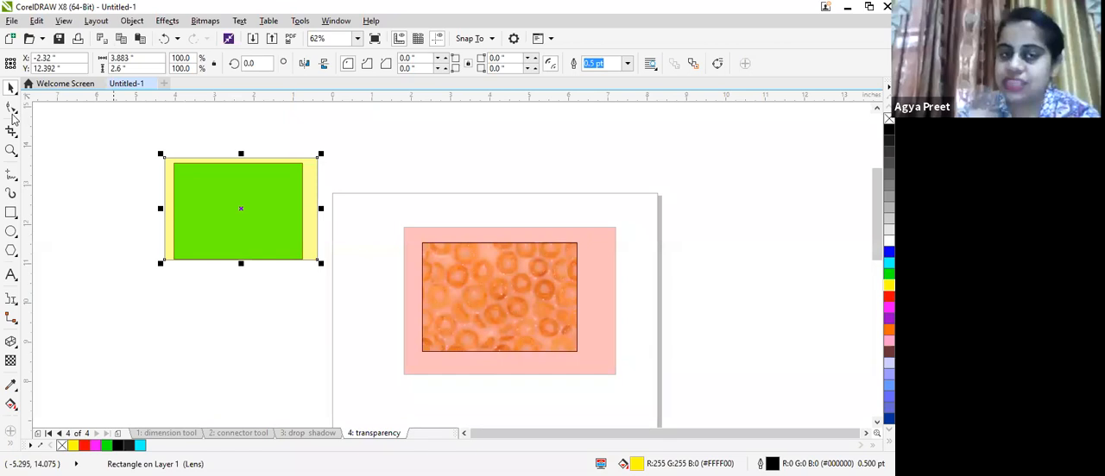
- Group the green and yellow rectangles together
{"action": "left_click", "coordinate": [235, 205], "text": "shift"}
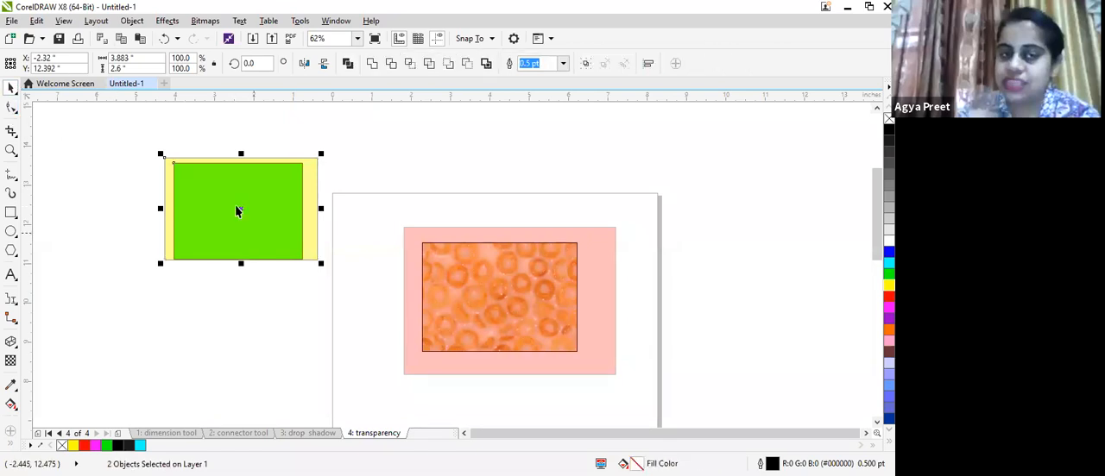
{"action": "right_click", "coordinate": [286, 236]}
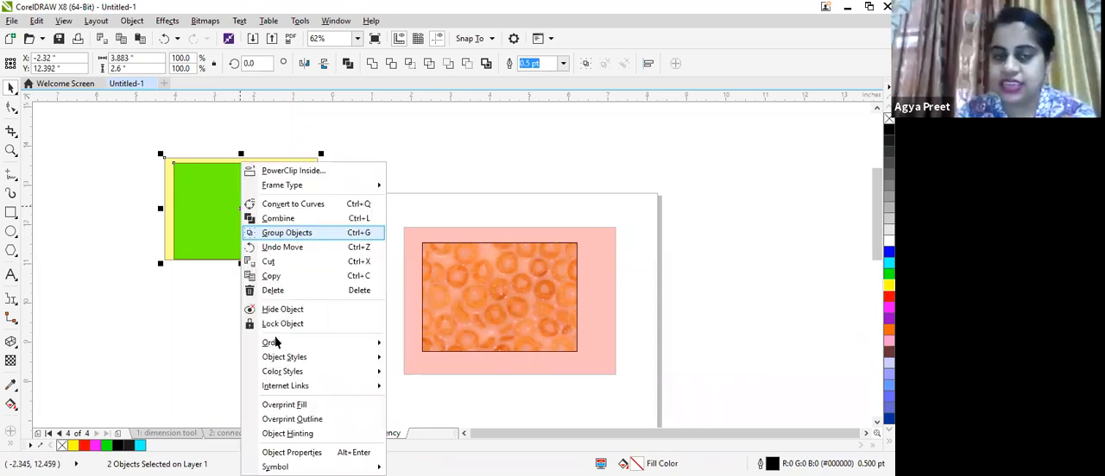
{"action": "left_click", "coordinate": [285, 234]}
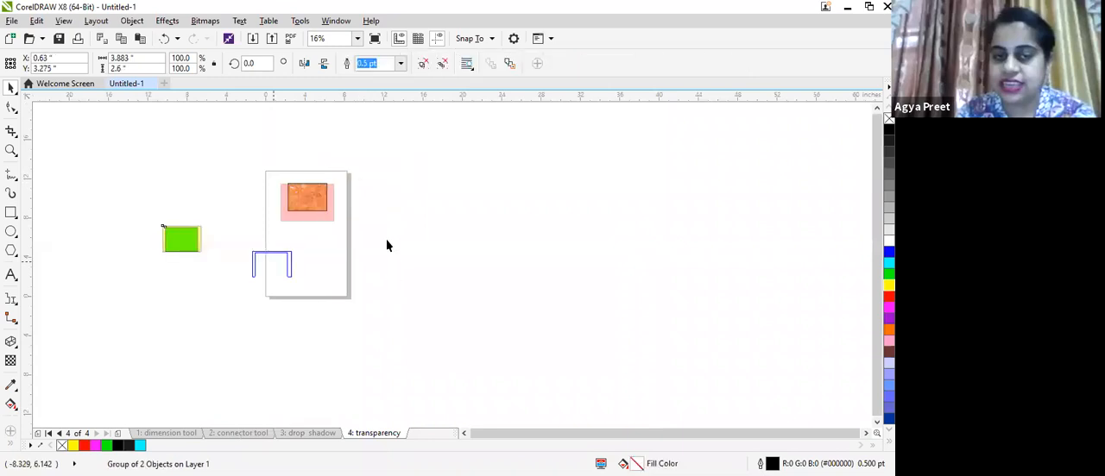
{"action": "left_click_drag", "start_coordinate": [388, 245], "coordinate": [343, 229]}
{"action": "scroll", "coordinate": [266, 346], "scroll_direction": "up", "scroll_amount": 3}
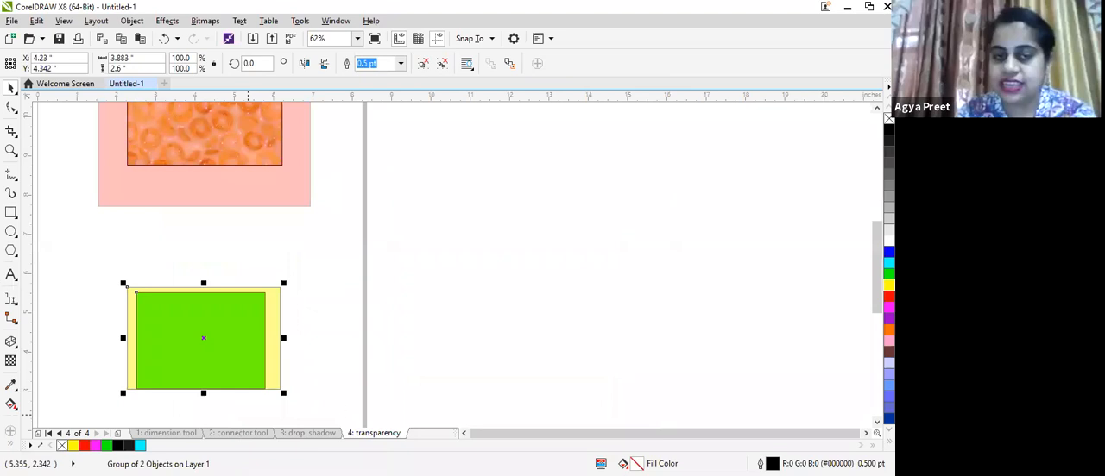
{"action": "right_click", "coordinate": [396, 433]}
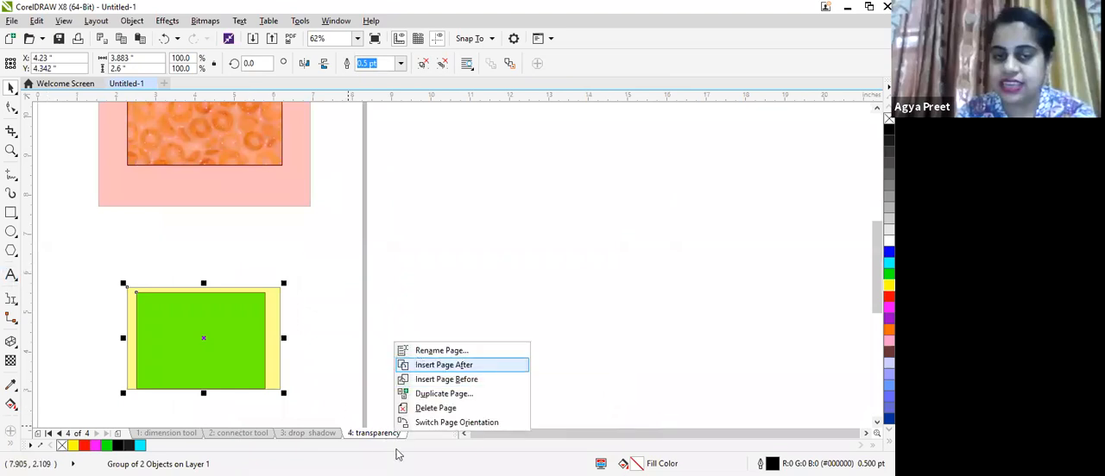
{"action": "left_click", "coordinate": [424, 351]}
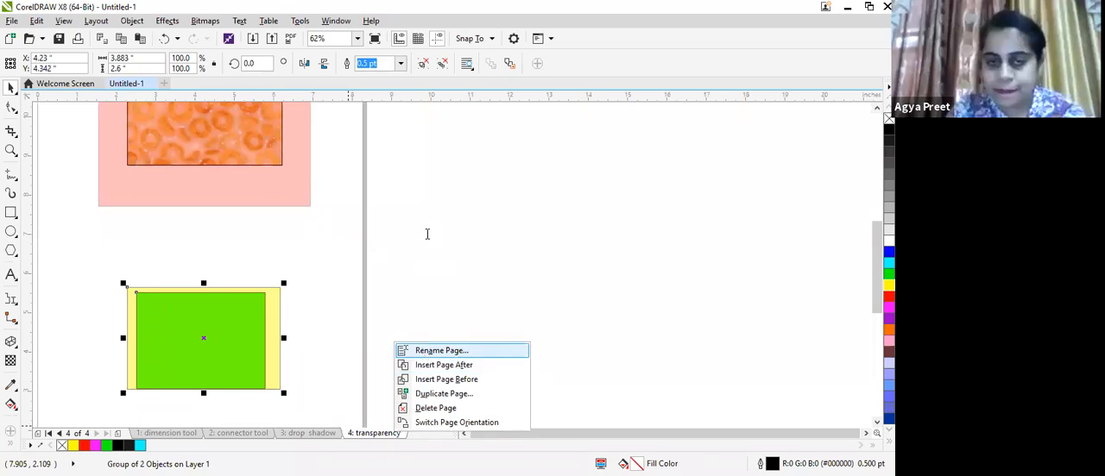
{"action": "left_click", "coordinate": [423, 267]}
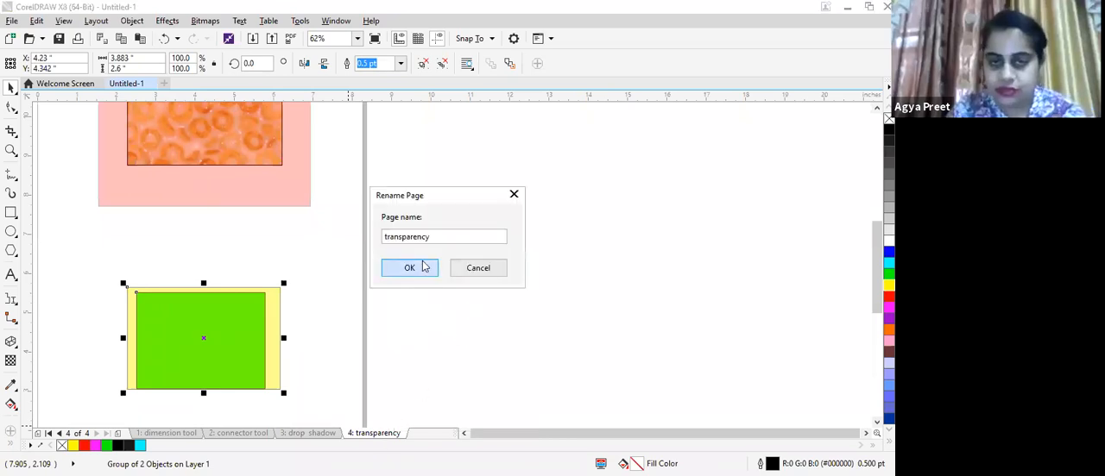
{"action": "right_click", "coordinate": [381, 428]}
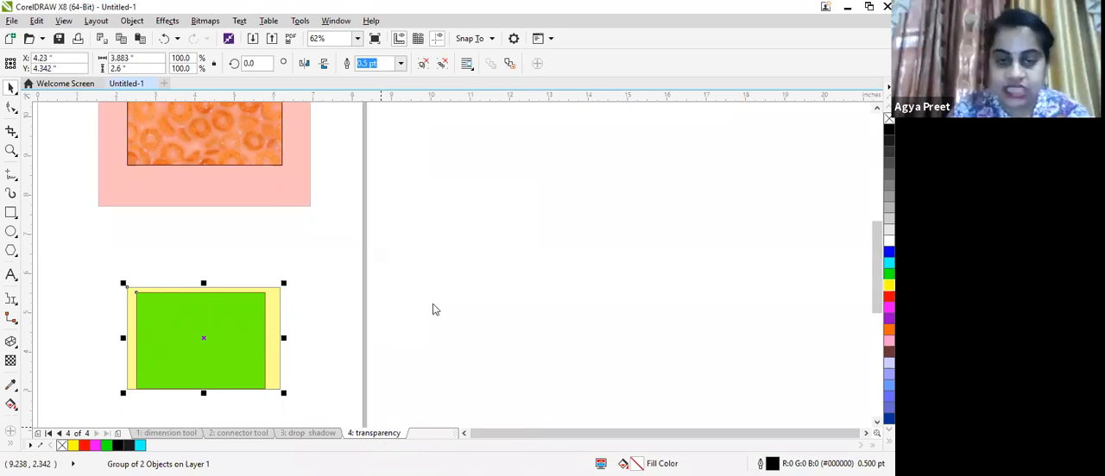
{"action": "left_click", "coordinate": [383, 434]}
- Insert a new page after the transparency page
{"action": "right_click", "coordinate": [382, 432]}
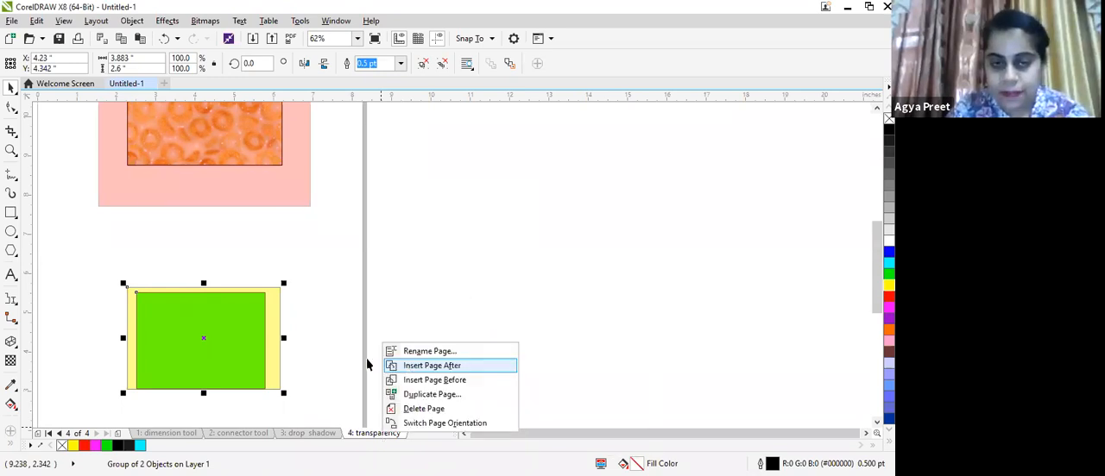
{"action": "left_click", "coordinate": [389, 365]}
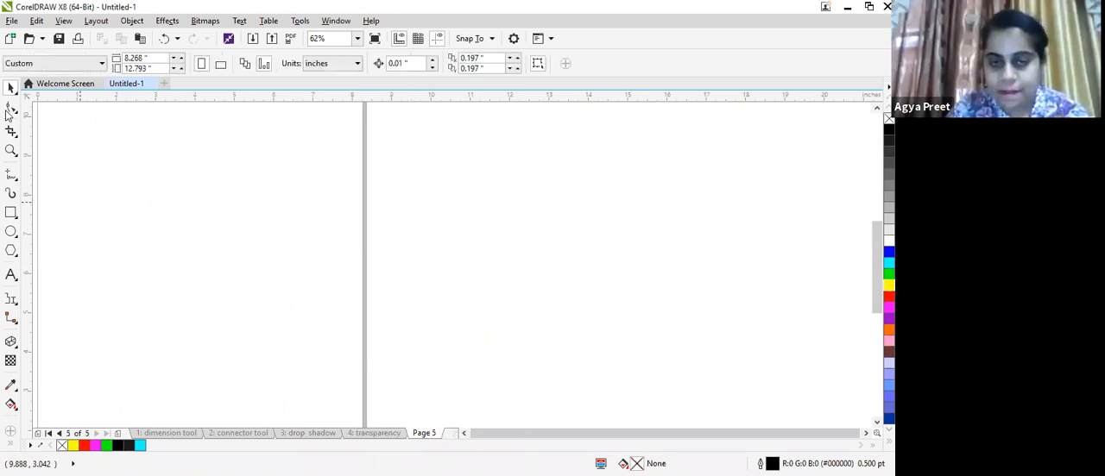
{"action": "left_click", "coordinate": [11, 386]}
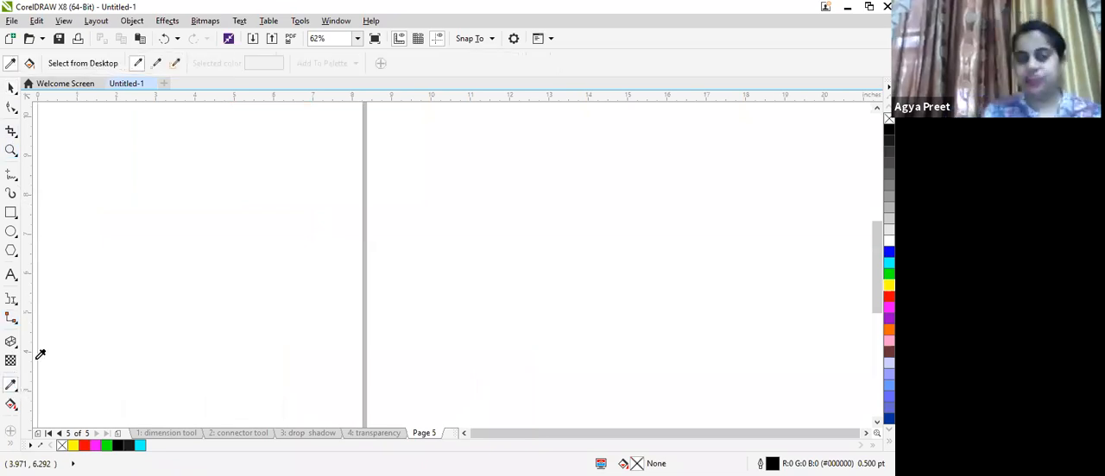
- Draw a rectangle about 4.9 by 3.3 inches on Page 5 and fill it red
{"action": "key", "text": "F6"}
{"action": "left_click_drag", "start_coordinate": [146, 144], "coordinate": [250, 235]}
{"action": "left_click_drag", "start_coordinate": [341, 275], "coordinate": [338, 273]}
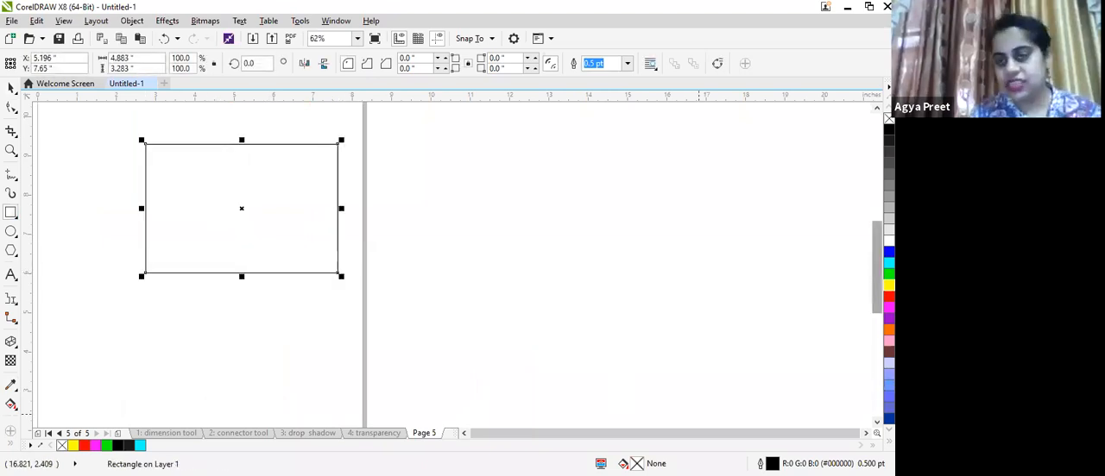
{"action": "left_click", "coordinate": [889, 296]}
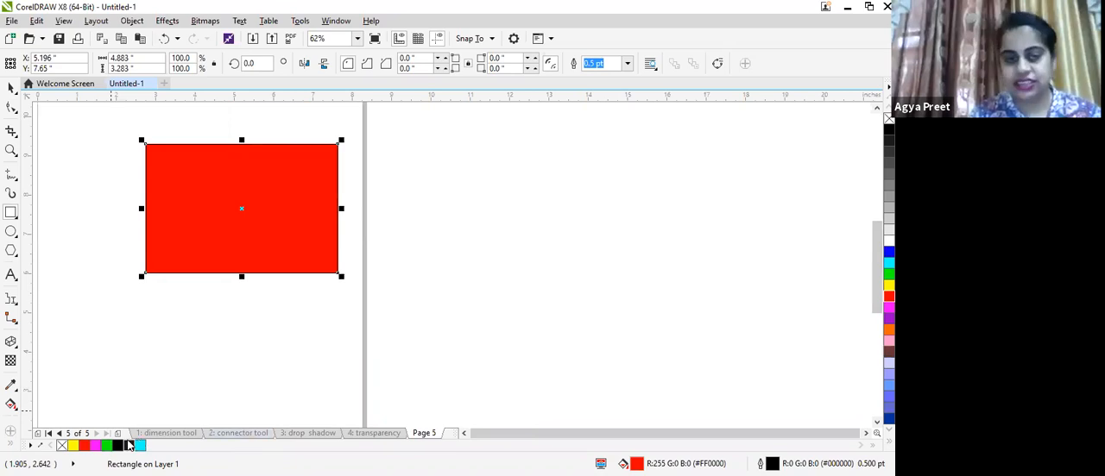
- With the Color Eyedropper, sample black from an object on the drop shadow page and apply it to the Page 5 rectangle
{"action": "left_click", "coordinate": [233, 433]}
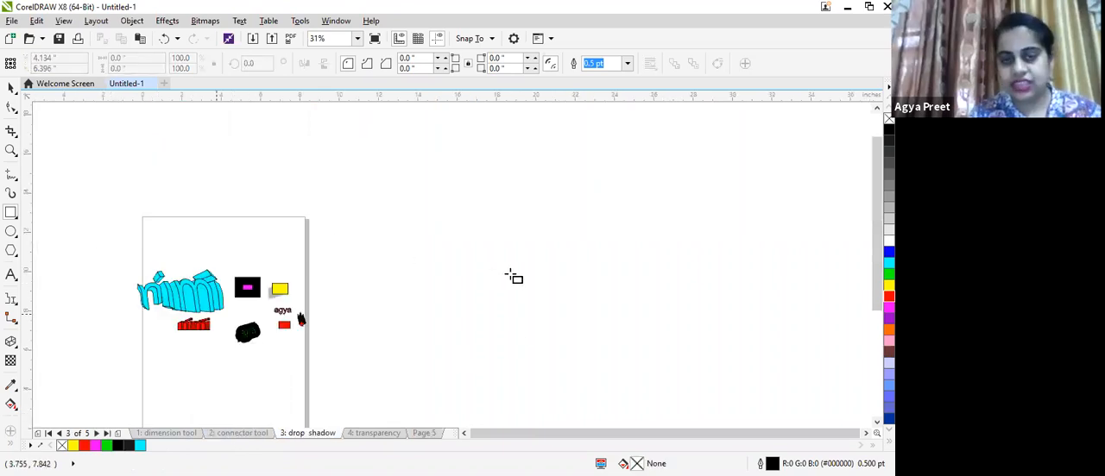
{"action": "scroll", "coordinate": [160, 307], "scroll_direction": "up", "scroll_amount": 2}
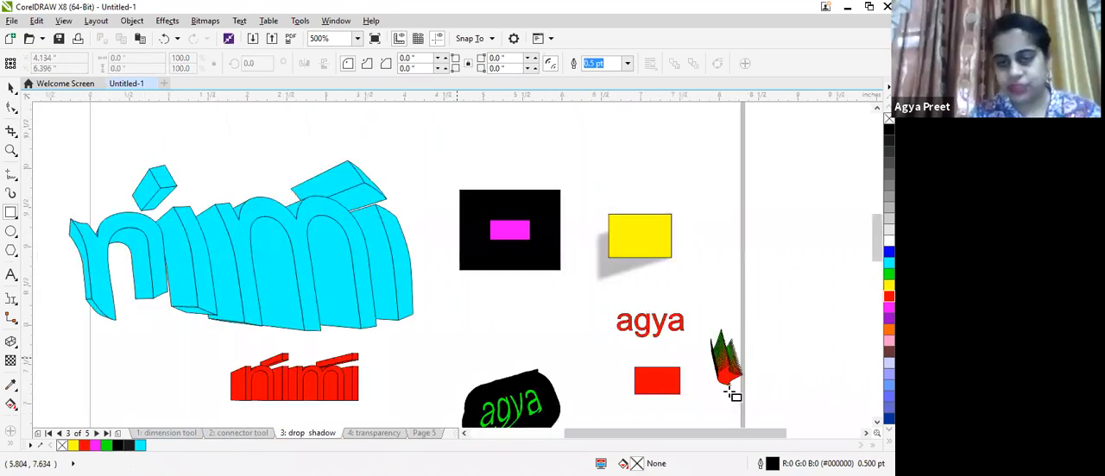
{"action": "scroll", "coordinate": [497, 362], "scroll_direction": "right", "scroll_amount": 3}
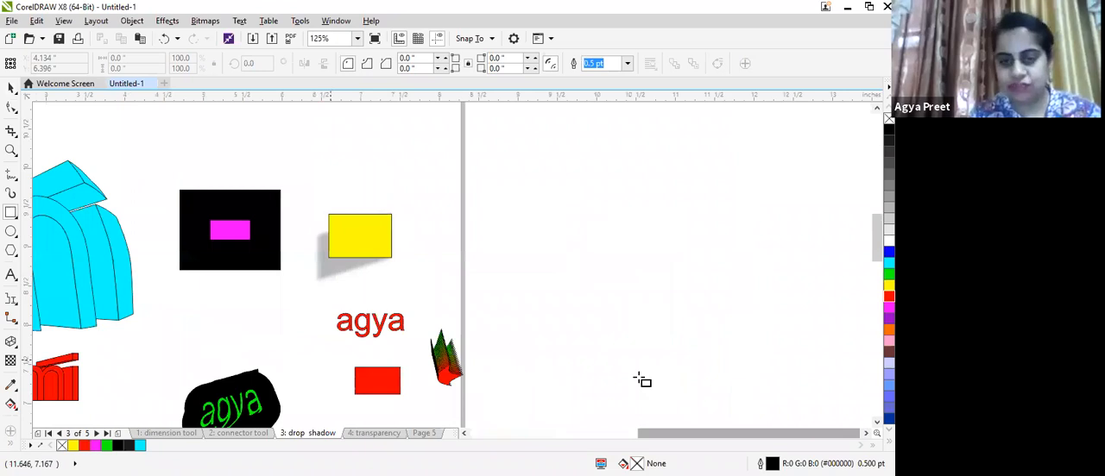
{"action": "scroll", "coordinate": [409, 301], "scroll_direction": "up", "scroll_amount": 1}
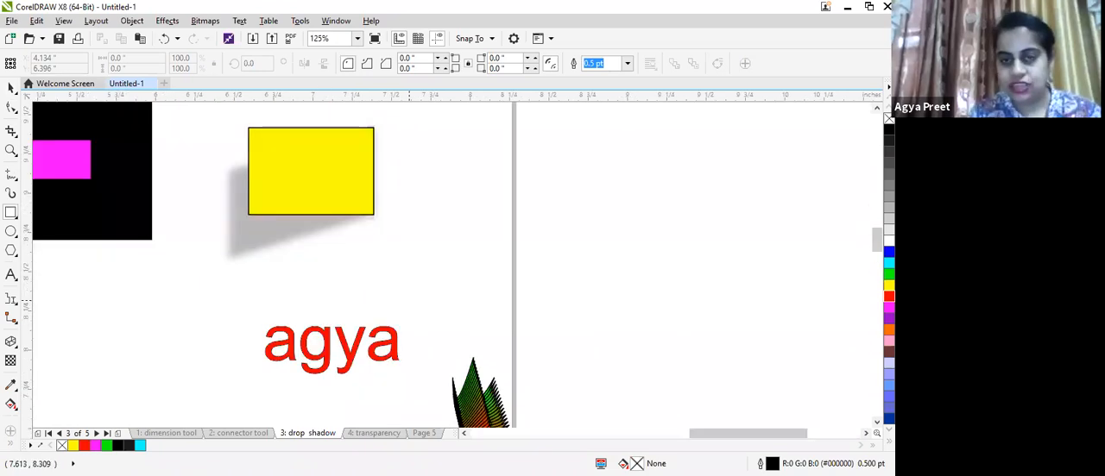
{"action": "scroll", "coordinate": [489, 351], "scroll_direction": "up", "scroll_amount": 1}
{"action": "left_click_drag", "start_coordinate": [877, 245], "coordinate": [855, 259]}
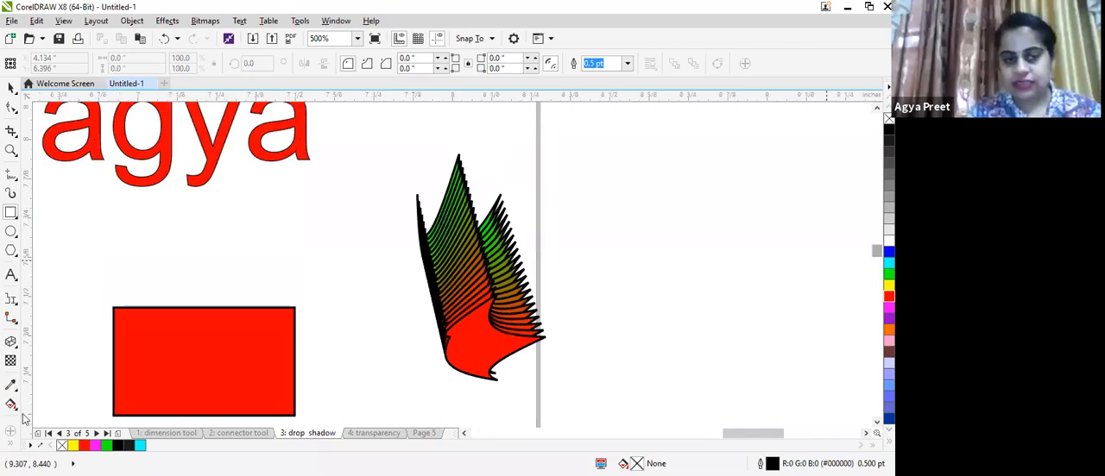
{"action": "left_click", "coordinate": [10, 385]}
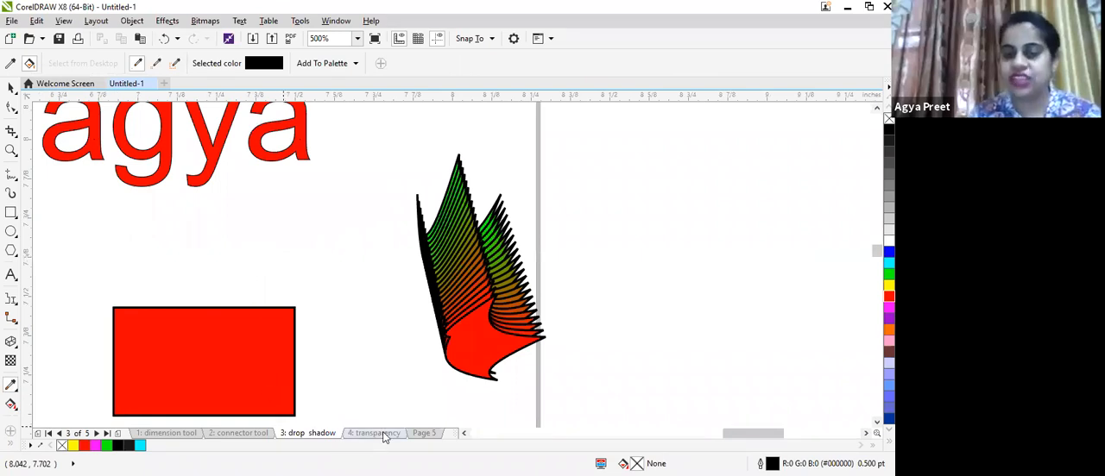
{"action": "left_click", "coordinate": [422, 435]}
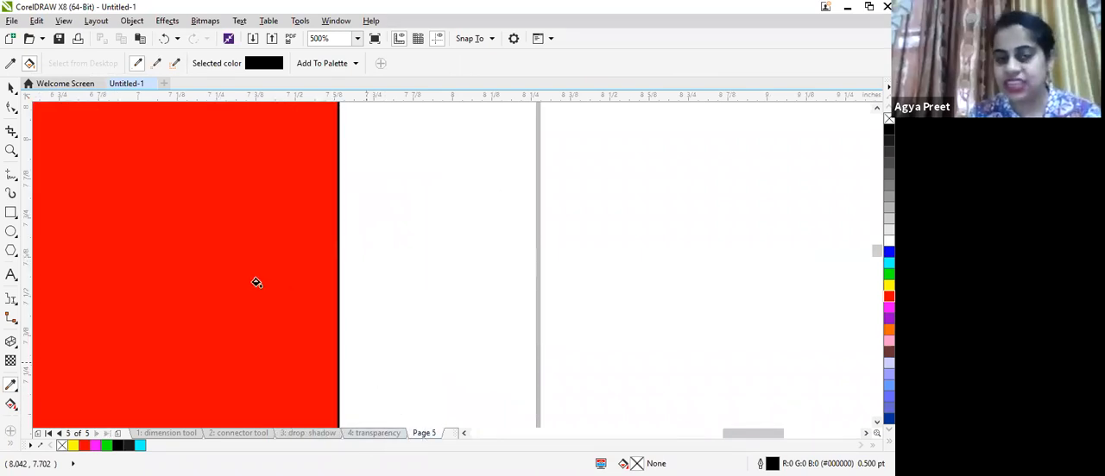
{"action": "left_click", "coordinate": [160, 242]}
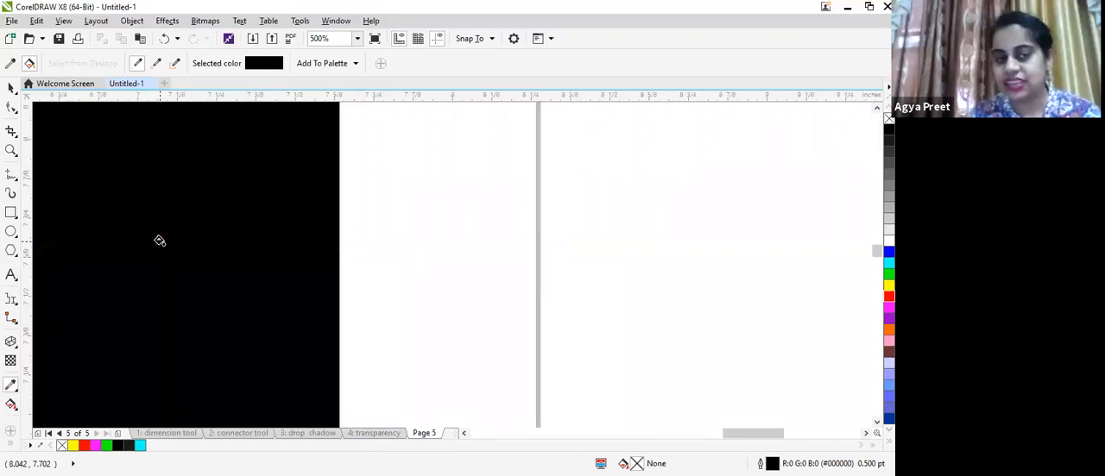
- With the Color Eyedropper, sample green from the blend object on the drop shadow page and apply it to the Page 5 rectangle
{"action": "scroll", "coordinate": [168, 237], "scroll_direction": "down", "scroll_amount": 2}
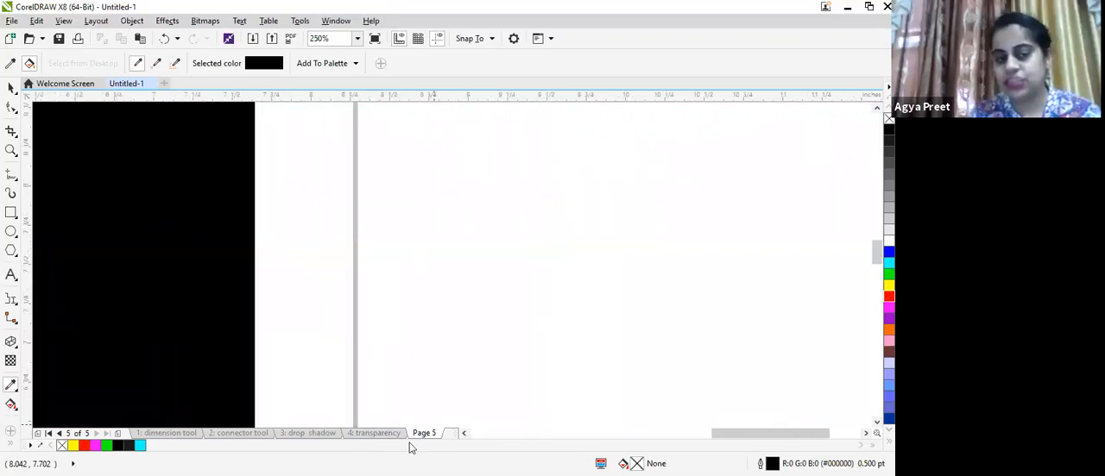
{"action": "left_click_drag", "start_coordinate": [727, 434], "coordinate": [678, 436]}
{"action": "scroll", "coordinate": [177, 215], "scroll_direction": "down", "scroll_amount": 4}
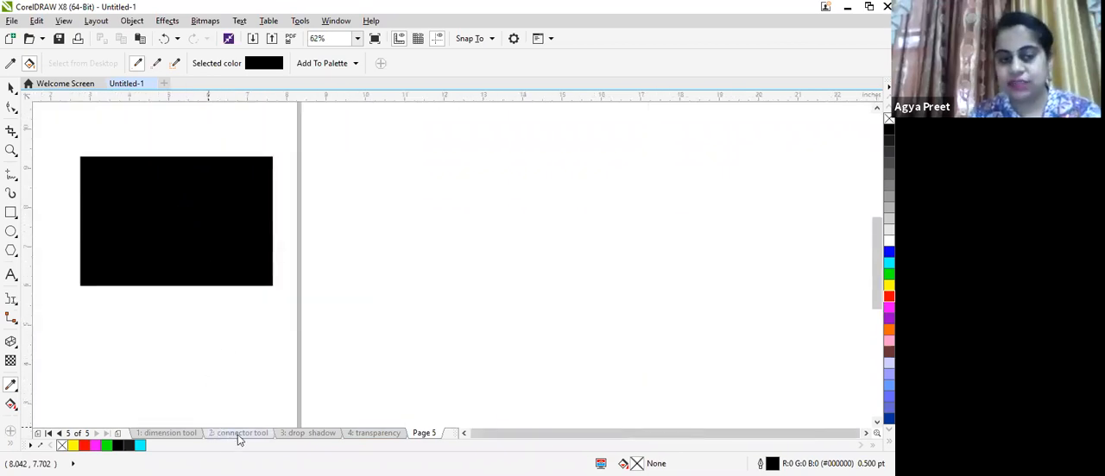
{"action": "left_click", "coordinate": [291, 434]}
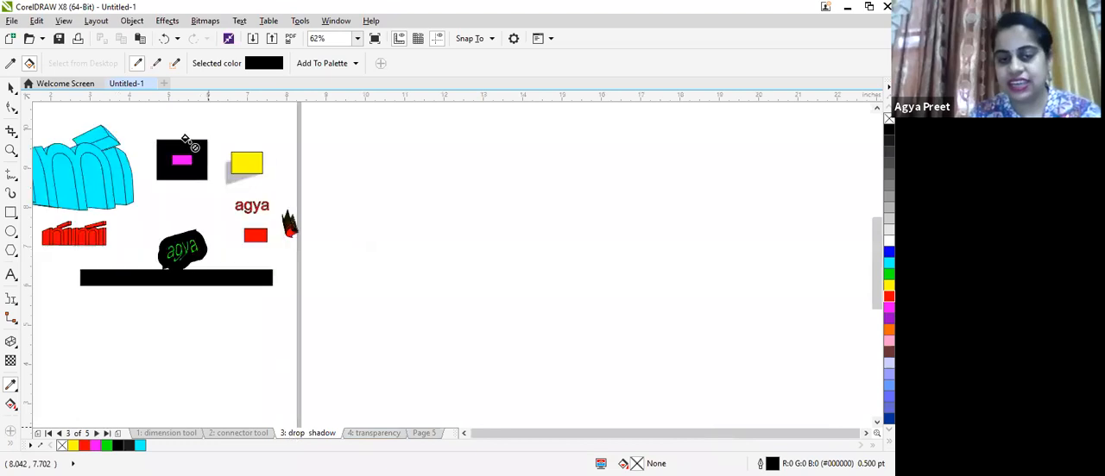
{"action": "scroll", "coordinate": [273, 212], "scroll_direction": "up", "scroll_amount": 3}
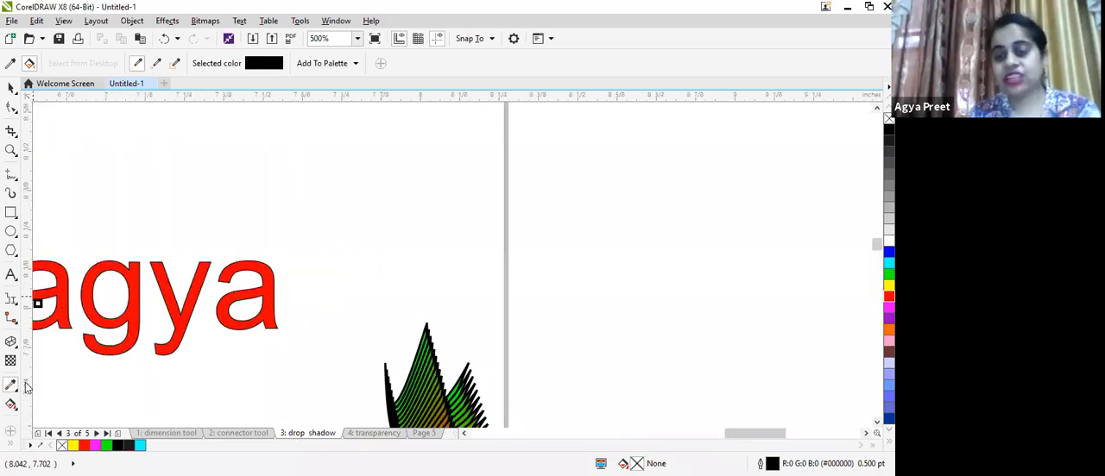
{"action": "left_click", "coordinate": [10, 385]}
{"action": "left_click", "coordinate": [11, 90]}
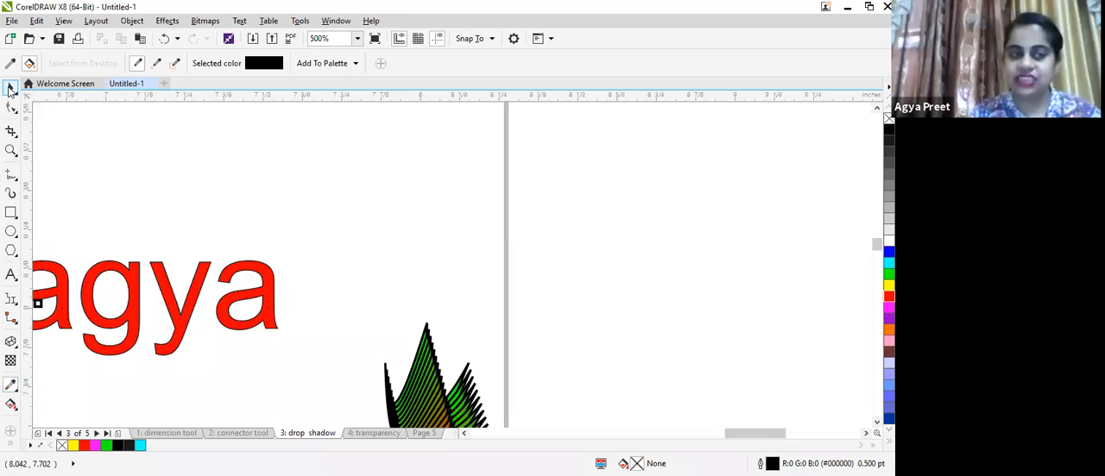
{"action": "left_click", "coordinate": [10, 386]}
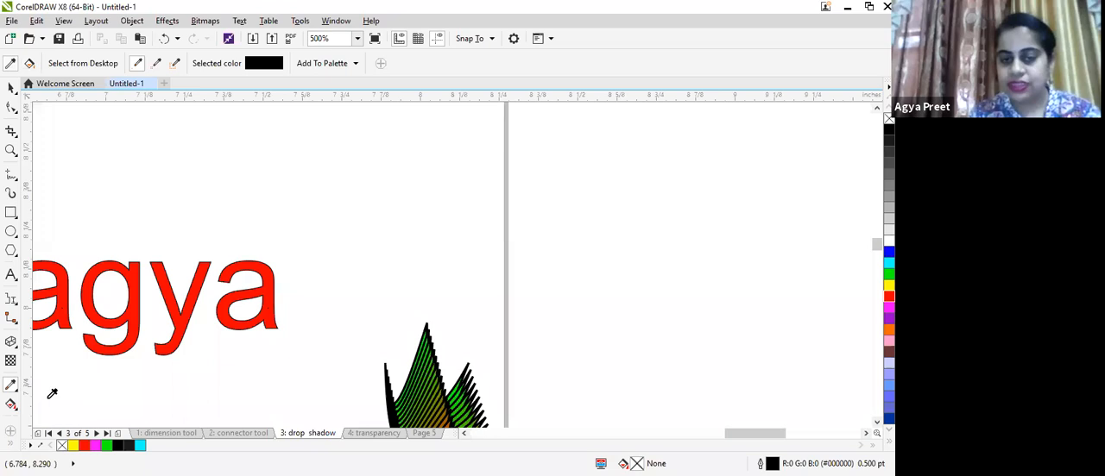
{"action": "scroll", "coordinate": [426, 380], "scroll_direction": "up", "scroll_amount": 2}
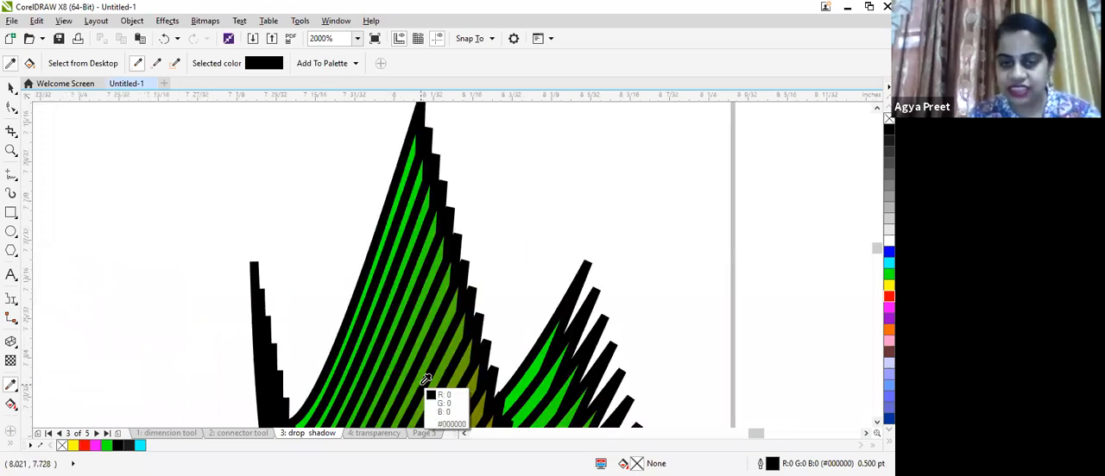
{"action": "scroll", "coordinate": [423, 367], "scroll_direction": "up", "scroll_amount": 2}
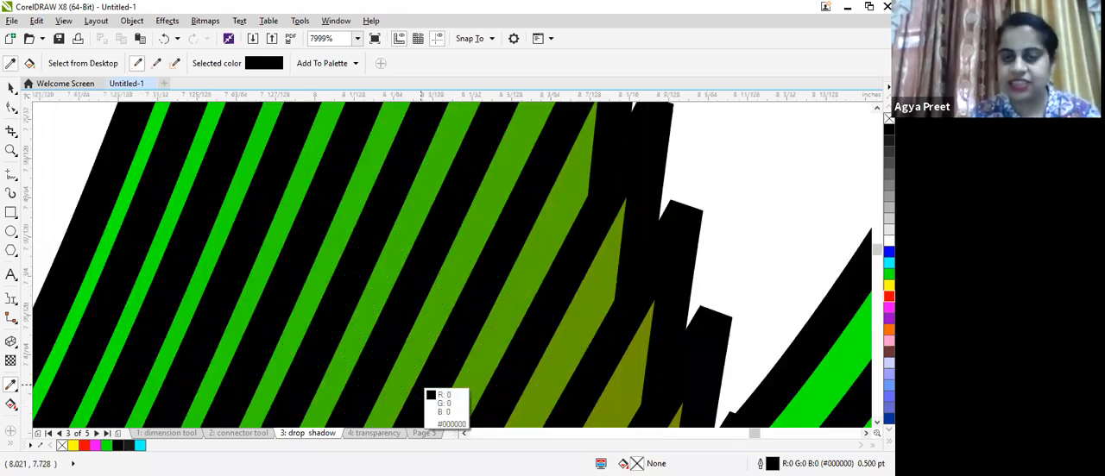
{"action": "left_click", "coordinate": [88, 175]}
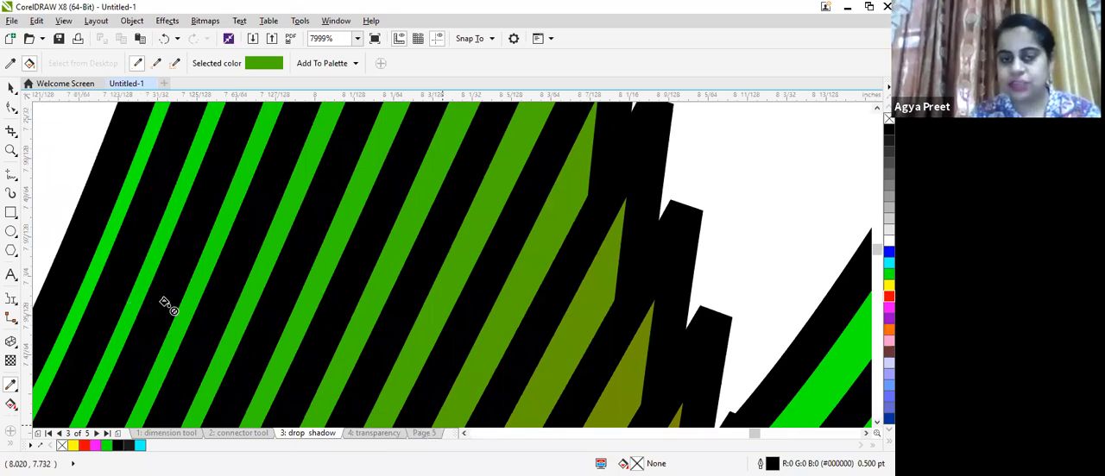
{"action": "left_click", "coordinate": [424, 433]}
{"action": "left_click_drag", "start_coordinate": [754, 435], "coordinate": [712, 442]}
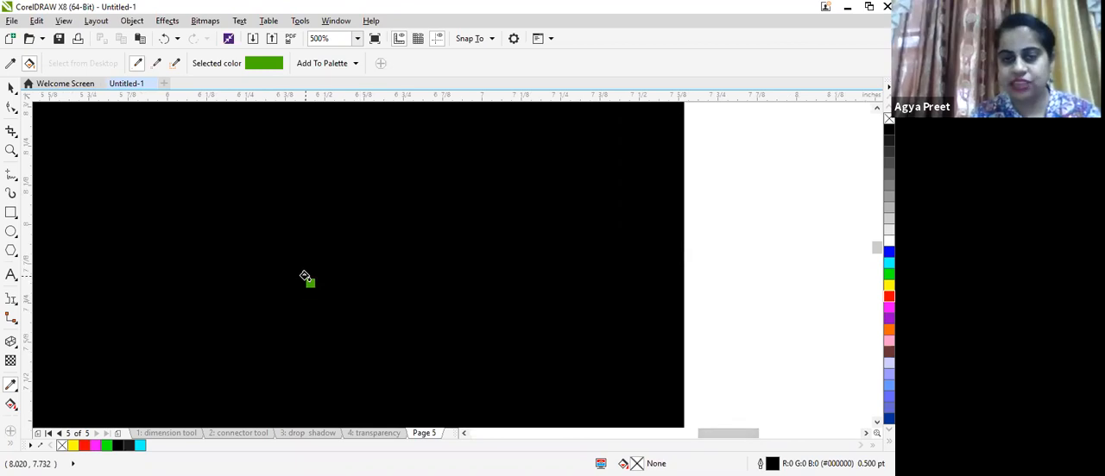
{"action": "left_click", "coordinate": [304, 276]}
{"action": "scroll", "coordinate": [305, 276], "scroll_direction": "down", "scroll_amount": 4}
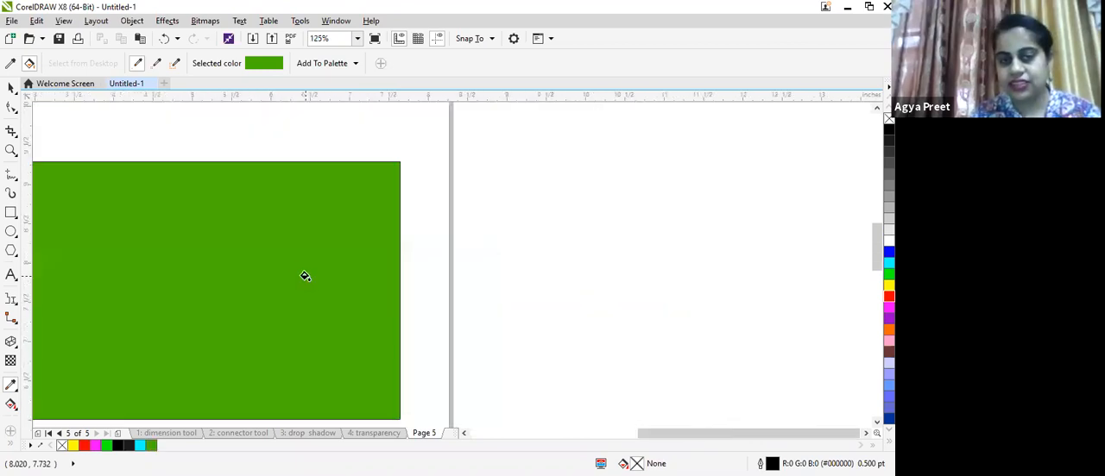
{"action": "scroll", "coordinate": [304, 275], "scroll_direction": "up", "scroll_amount": 2}
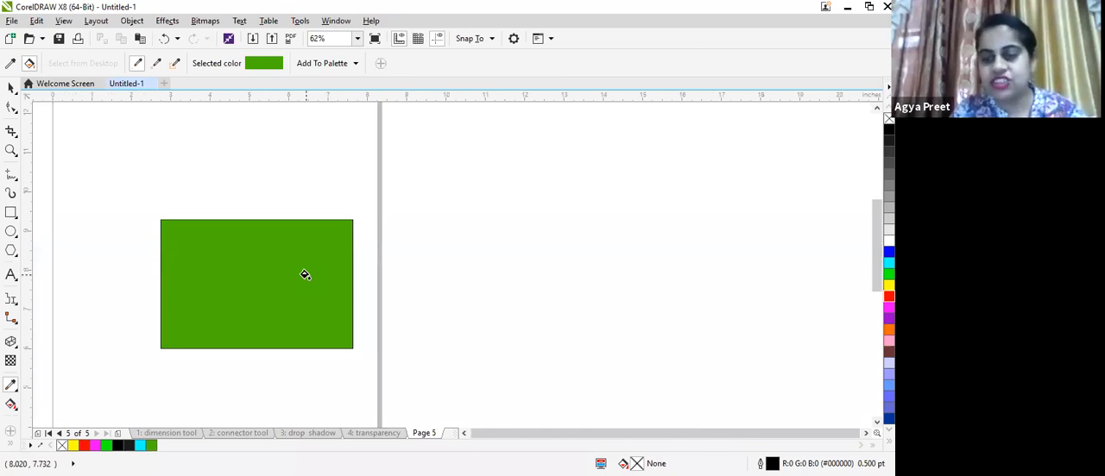
- Switch to the Attributes Eyedropper and try sampling the textured rectangle's attributes on the transparency page
{"action": "key", "text": "space"}
{"action": "left_click", "coordinate": [14, 389]}
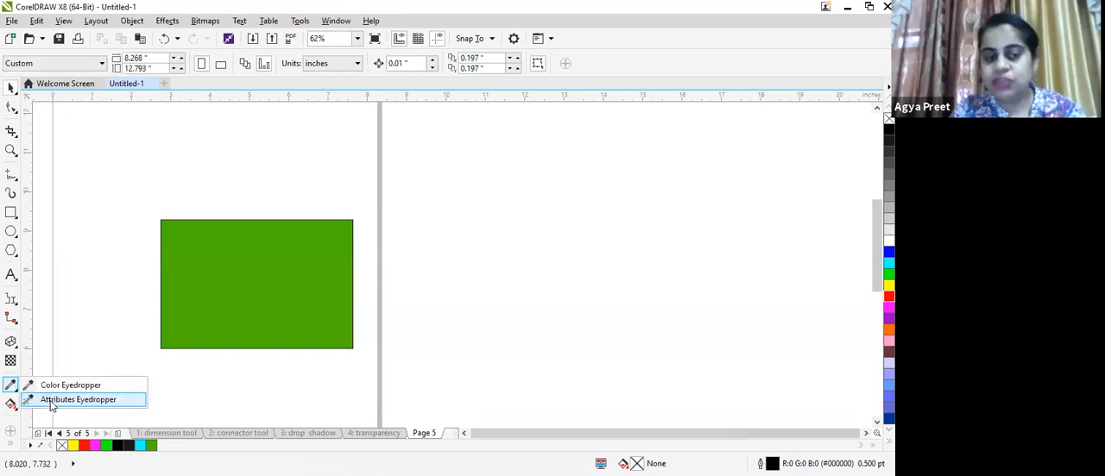
{"action": "left_click", "coordinate": [50, 400]}
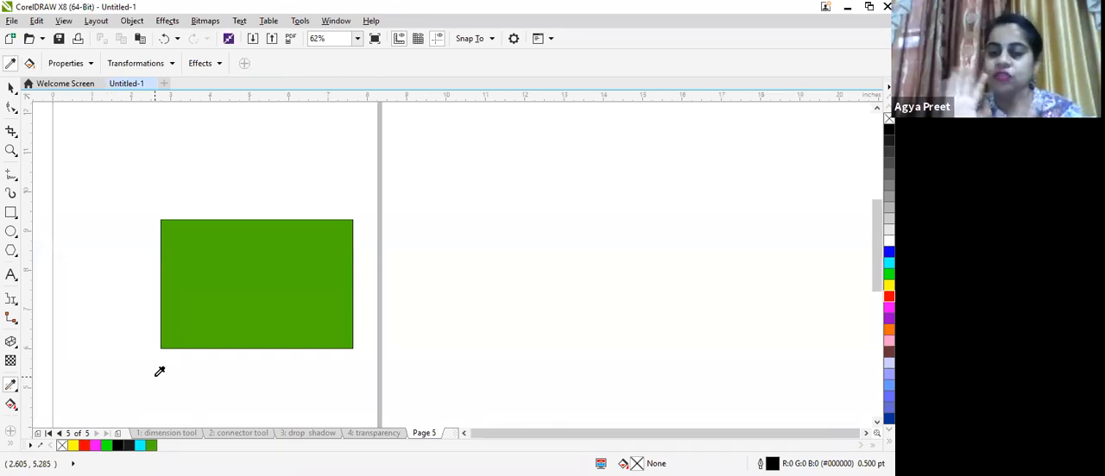
{"action": "left_click", "coordinate": [357, 433]}
{"action": "left_click", "coordinate": [12, 87]}
{"action": "left_click_drag", "start_coordinate": [302, 263], "coordinate": [517, 304]}
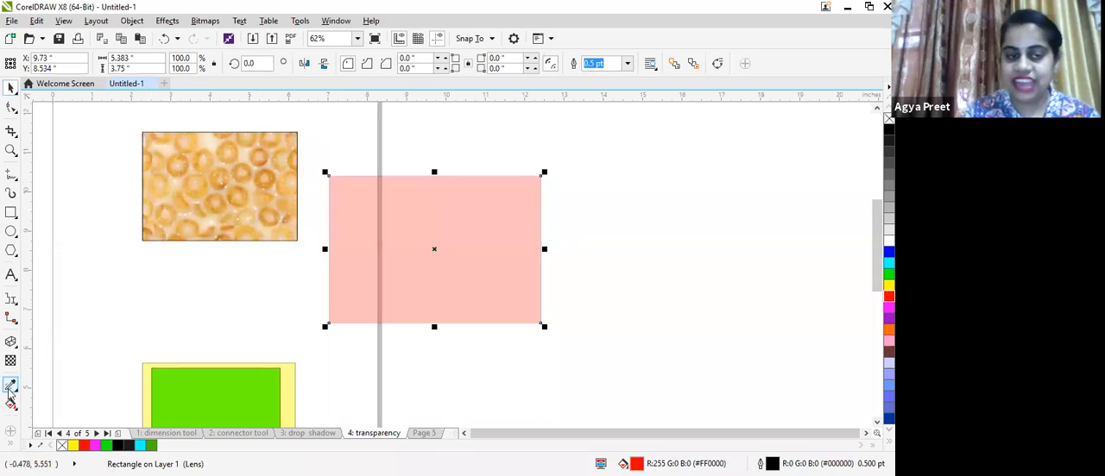
{"action": "left_click", "coordinate": [11, 387]}
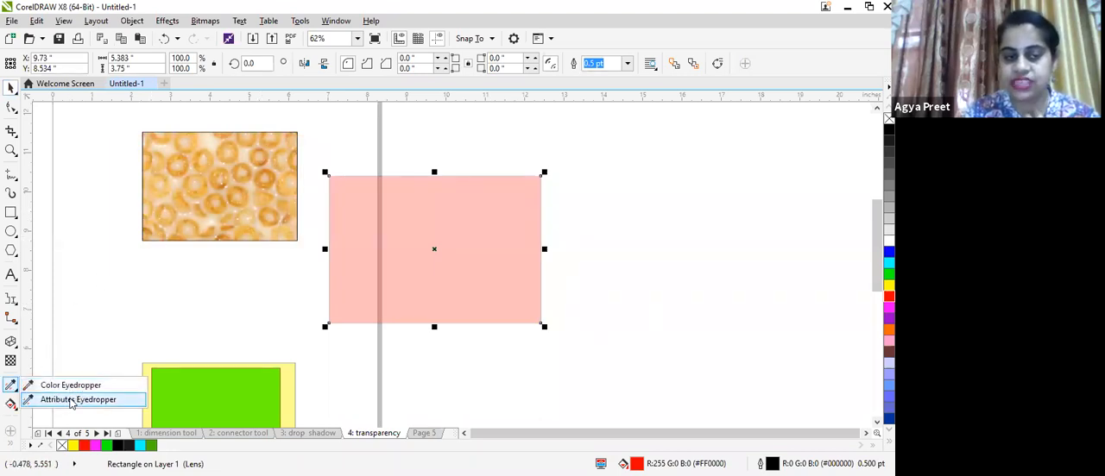
{"action": "left_click", "coordinate": [72, 403]}
{"action": "left_click", "coordinate": [215, 163]}
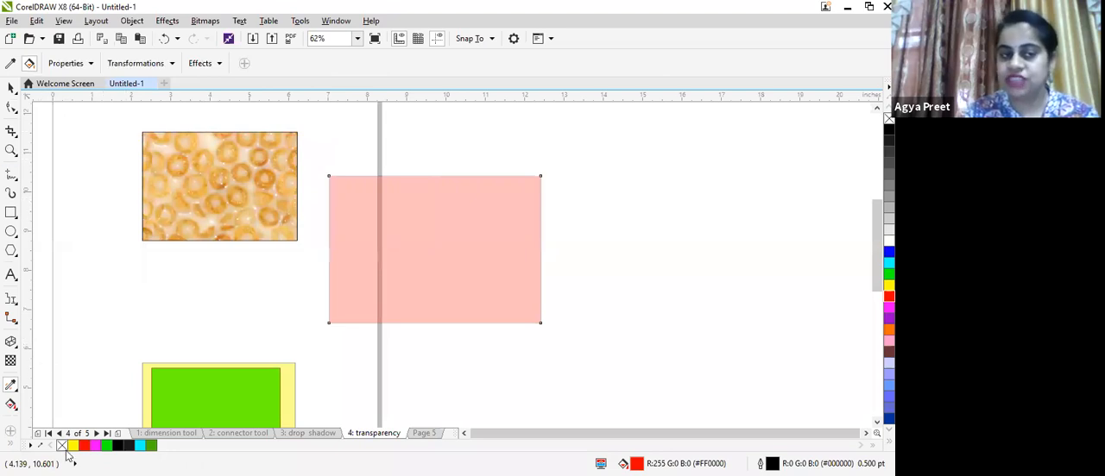
- Draw a rectangle about 4.2 by 3.0 inches beside the green one on Page 5 and try applying the sampled attributes
{"action": "left_click", "coordinate": [418, 434]}
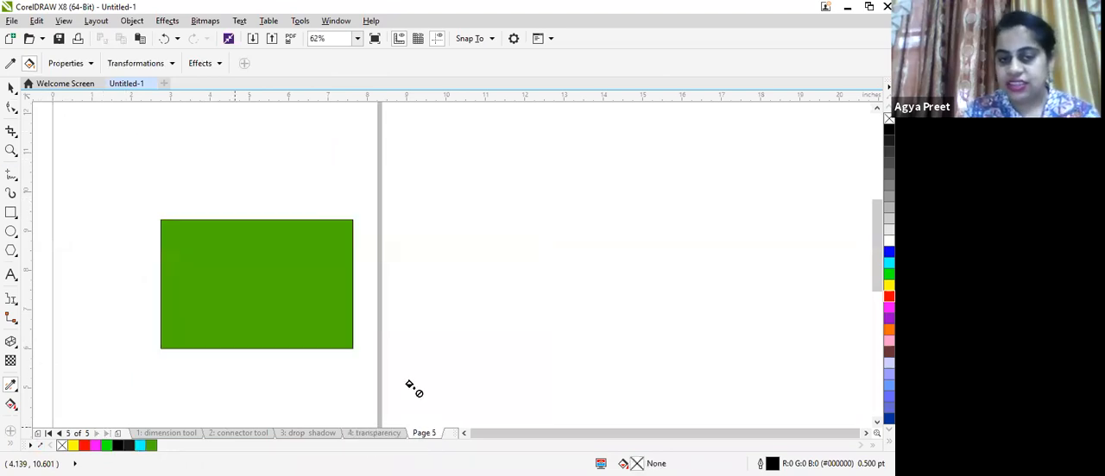
{"action": "left_click", "coordinate": [10, 214]}
{"action": "left_click_drag", "start_coordinate": [429, 184], "coordinate": [601, 306]}
{"action": "left_click", "coordinate": [11, 385]}
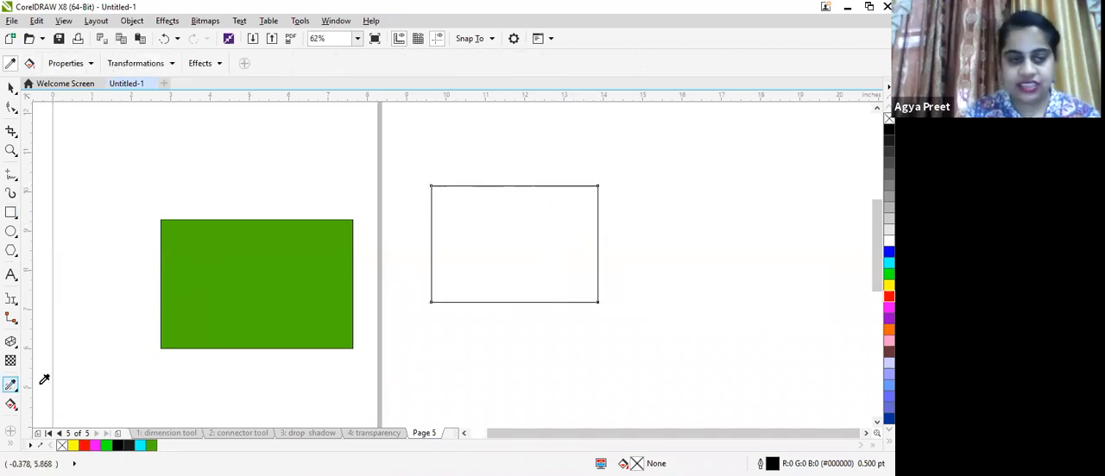
{"action": "left_click", "coordinate": [481, 243]}
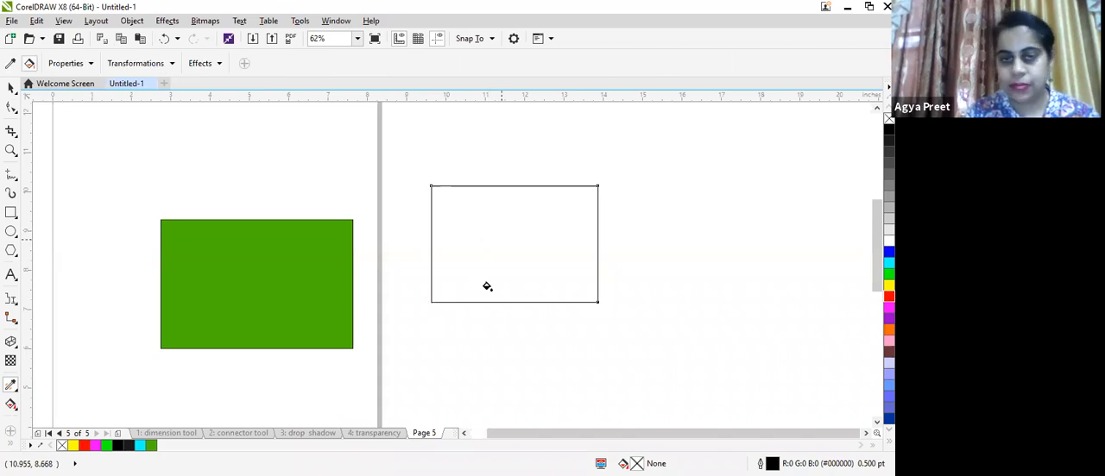
- With the Attributes Eyedropper, sample the textured rectangle on the transparency page and apply its fill to the new Page 5 rectangle
{"action": "left_click", "coordinate": [11, 87]}
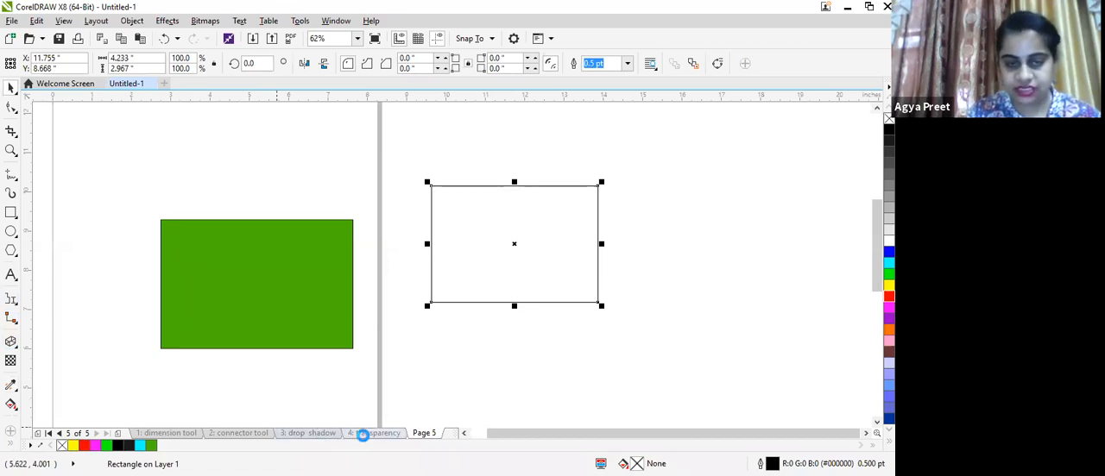
{"action": "left_click", "coordinate": [364, 434]}
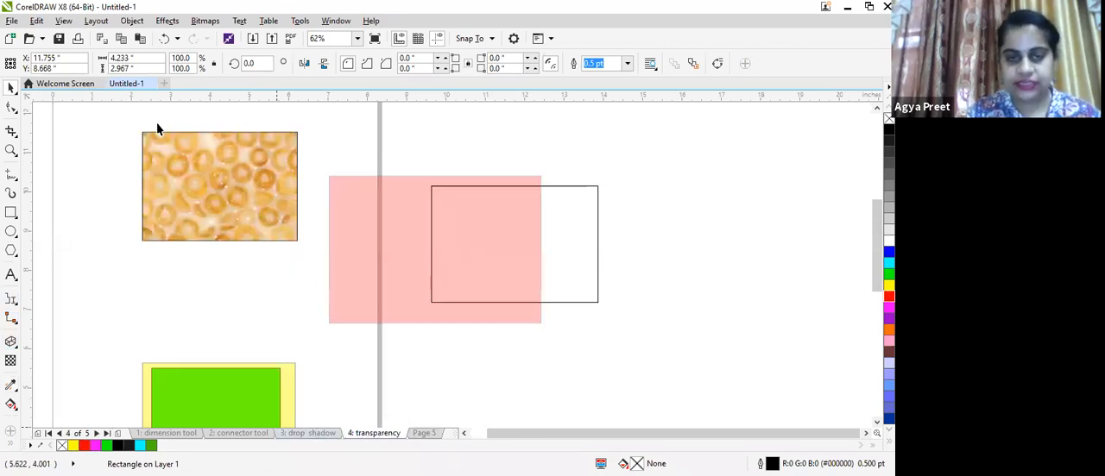
{"action": "left_click", "coordinate": [13, 387]}
{"action": "left_click", "coordinate": [48, 398]}
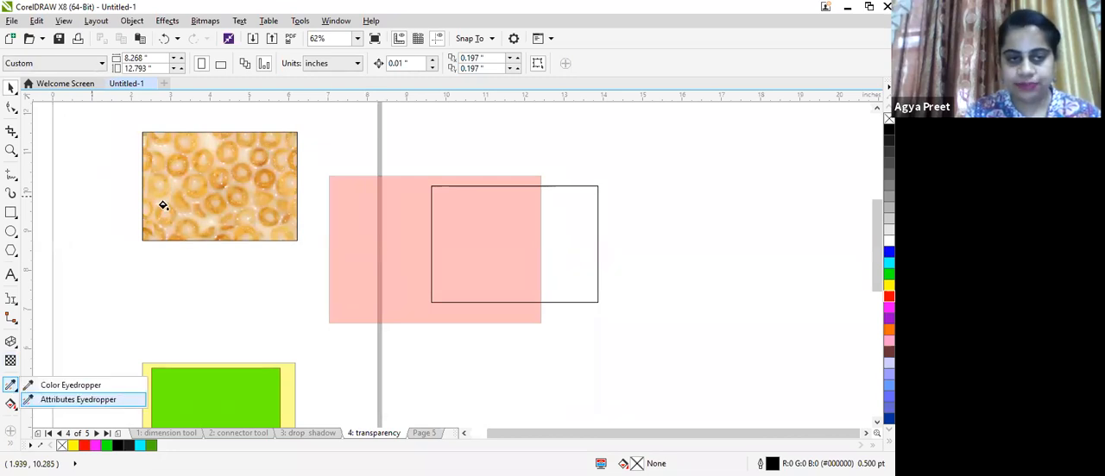
{"action": "left_click", "coordinate": [422, 436]}
{"action": "left_click", "coordinate": [476, 240]}
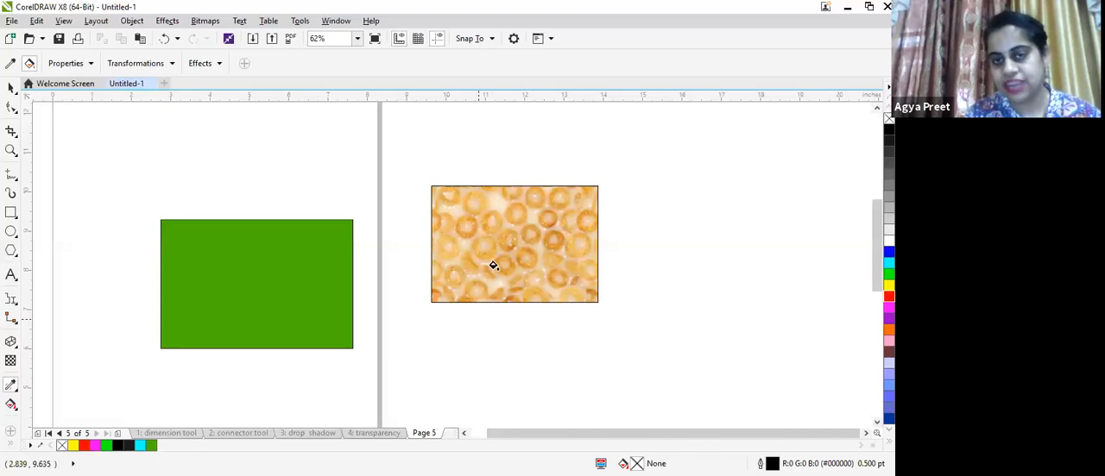
- Select both Page 5 rectangles and scale them down together to about 2.1 by 0.8 inches
{"action": "scroll", "coordinate": [493, 265], "scroll_direction": "up", "scroll_amount": 2}
{"action": "scroll", "coordinate": [493, 265], "scroll_direction": "down", "scroll_amount": 2}
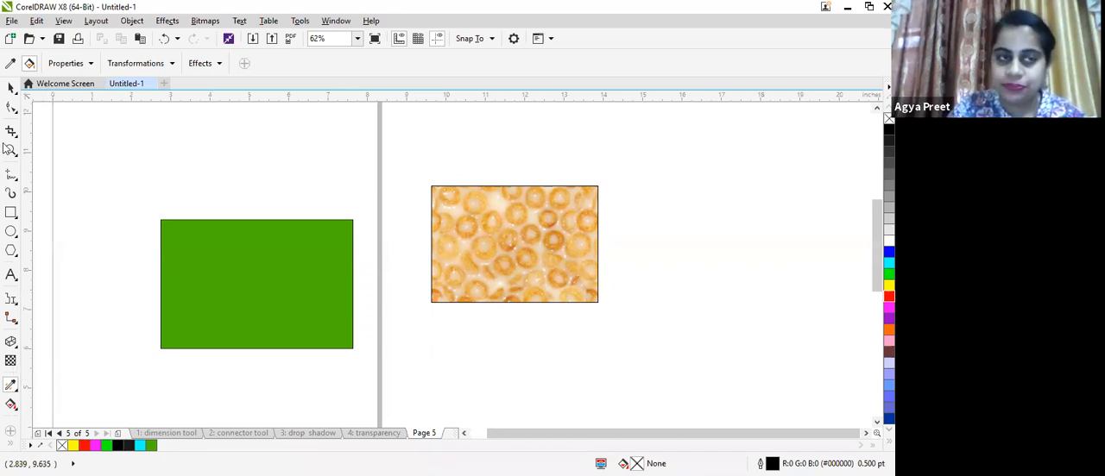
{"action": "left_click", "coordinate": [11, 88]}
{"action": "left_click_drag", "start_coordinate": [117, 166], "coordinate": [625, 388]}
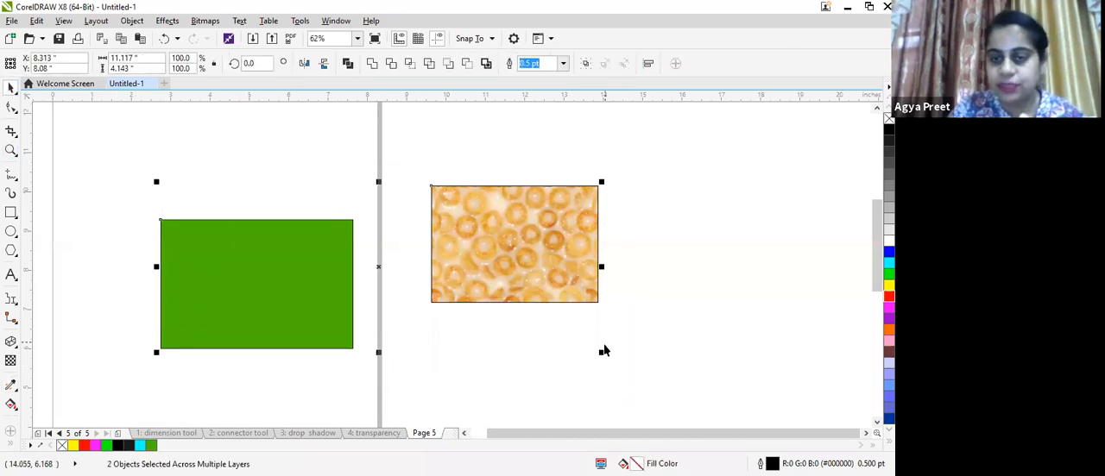
{"action": "left_click_drag", "start_coordinate": [604, 351], "coordinate": [247, 217]}
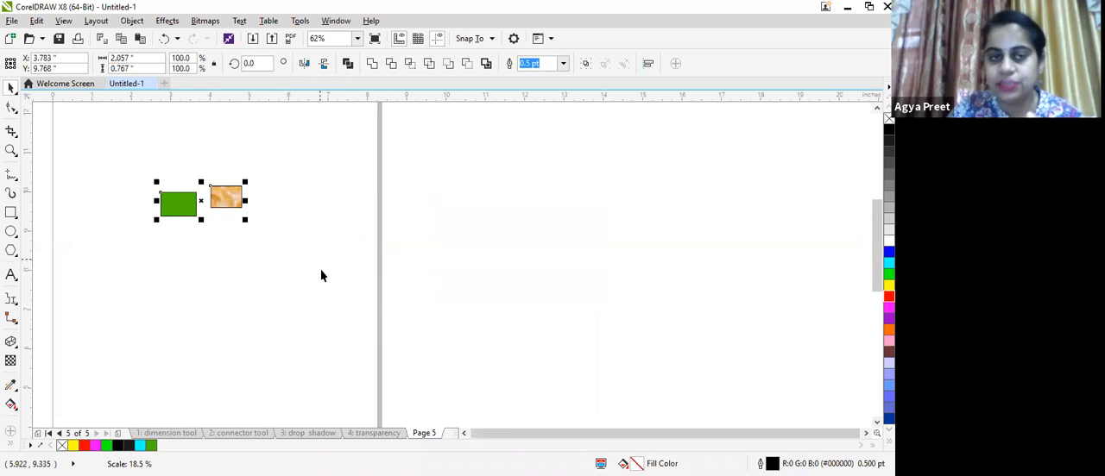
- Rename Page 5 as dropper tool
{"action": "scroll", "coordinate": [321, 276], "scroll_direction": "down", "scroll_amount": 4}
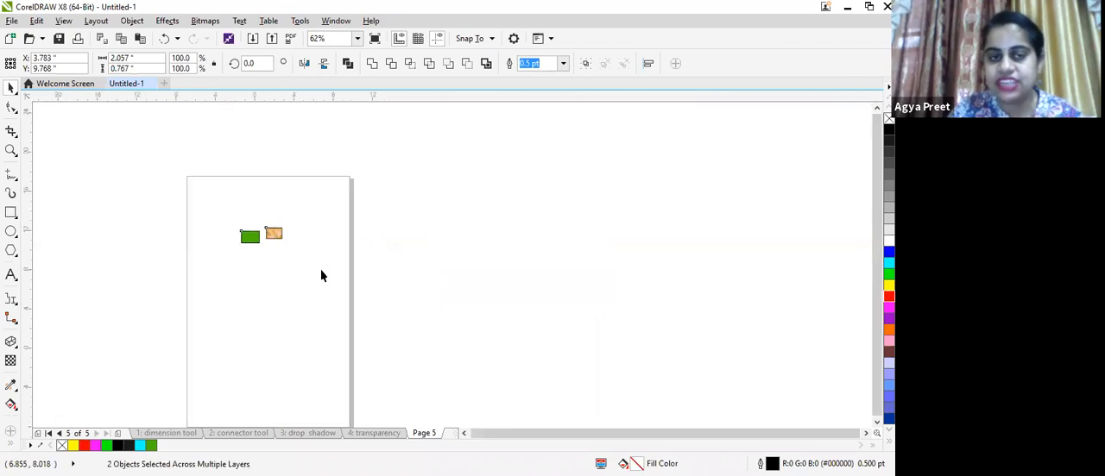
{"action": "right_click", "coordinate": [422, 434]}
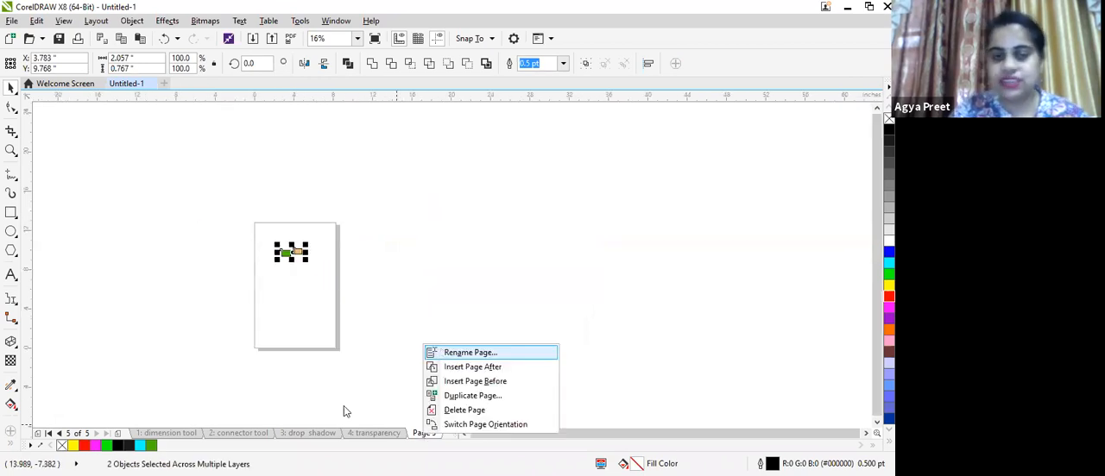
{"action": "key", "text": "Return"}
{"action": "type", "text": "dropper tool"}
{"action": "left_click", "coordinate": [388, 273]}
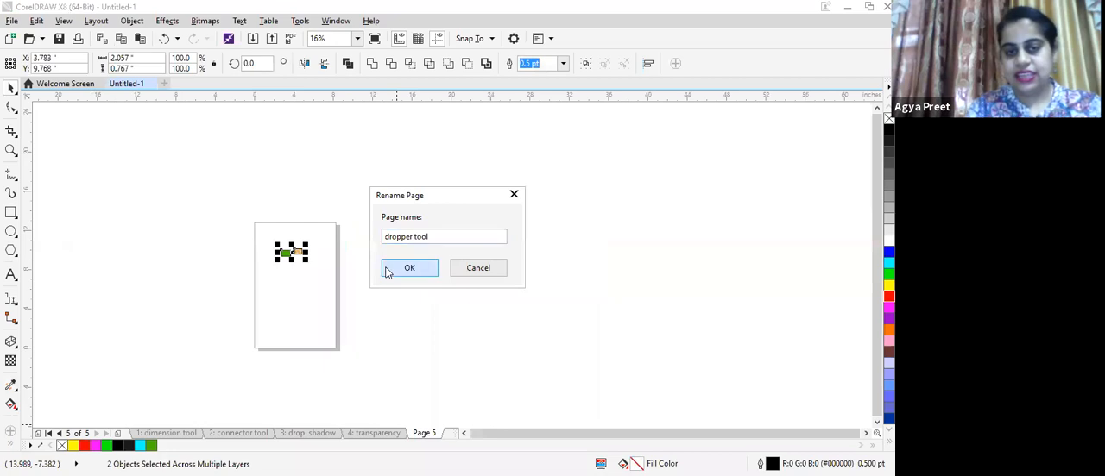
{"action": "right_click", "coordinate": [448, 439]}
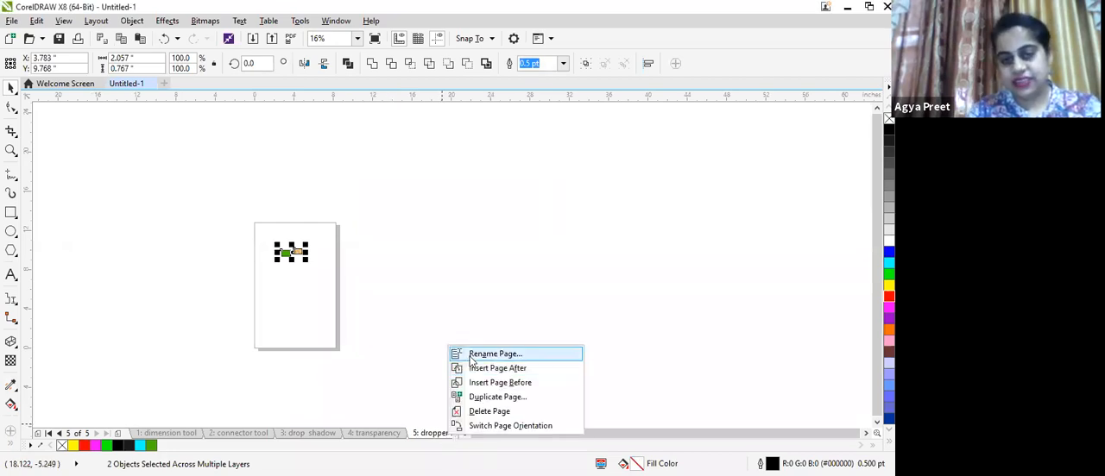
{"action": "left_click", "coordinate": [472, 361]}
{"action": "left_click", "coordinate": [404, 270]}
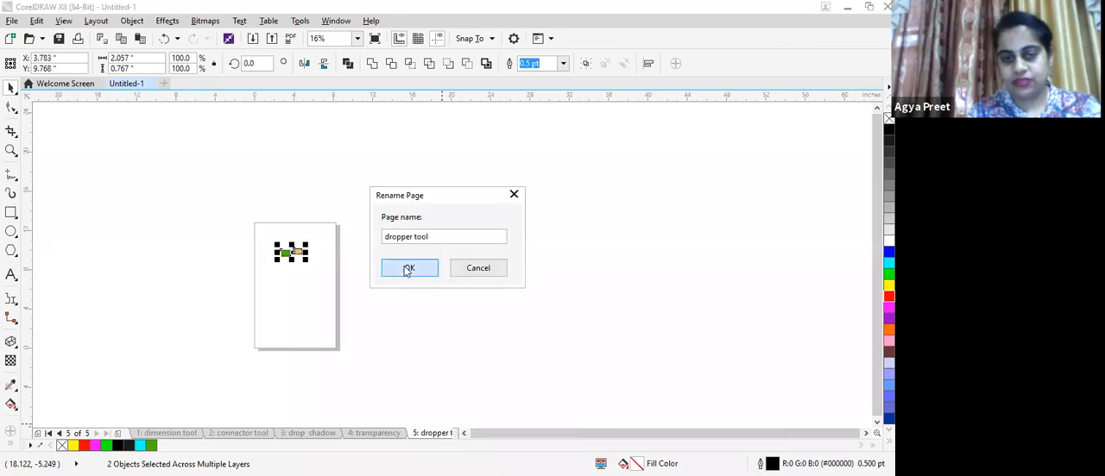
- Insert a new page after the dropper tool page
{"action": "right_click", "coordinate": [440, 438]}
{"action": "left_click", "coordinate": [459, 370]}
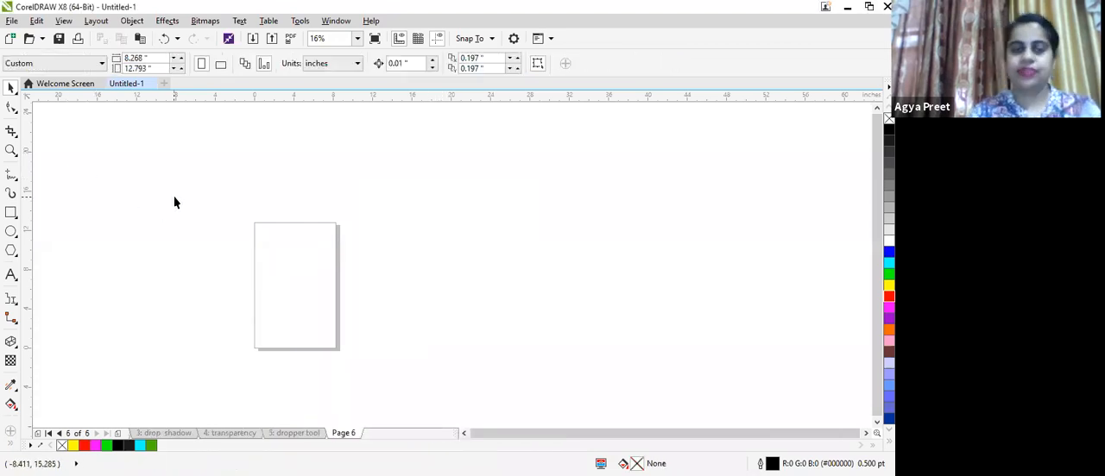
{"action": "scroll", "coordinate": [173, 191], "scroll_direction": "up", "scroll_amount": 4}
{"action": "scroll", "coordinate": [248, 176], "scroll_direction": "down", "scroll_amount": 2}
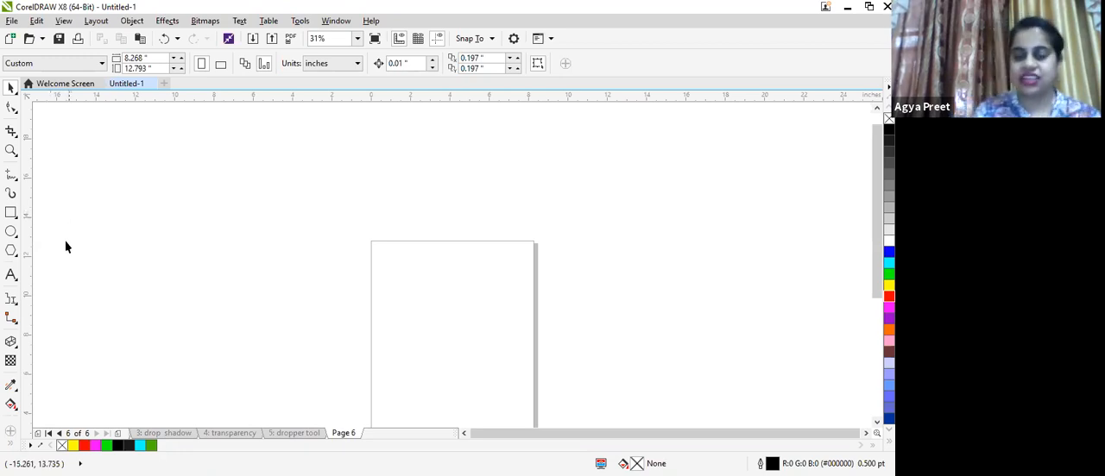
- Draw a rectangle about 6.4 by 4.8 inches on Page 6
{"action": "left_click", "coordinate": [12, 406]}
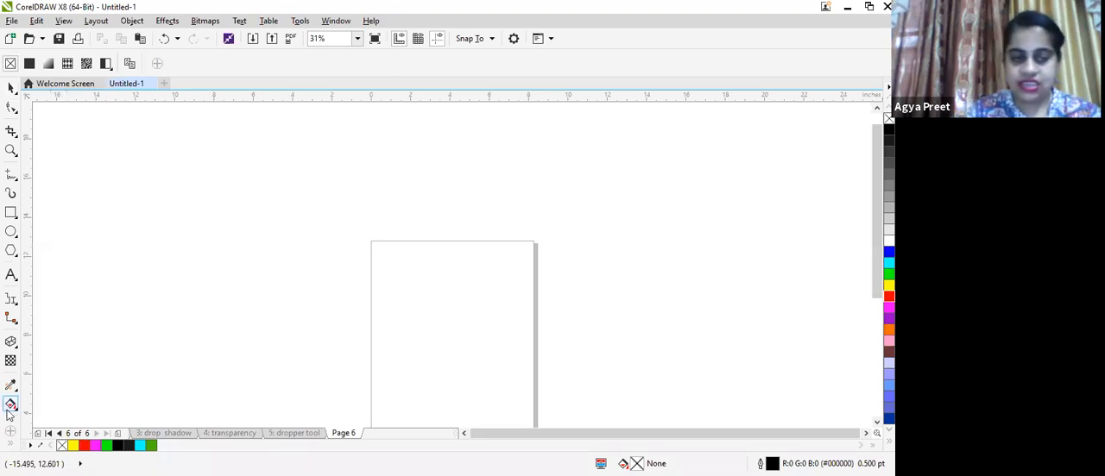
{"action": "left_click", "coordinate": [11, 213]}
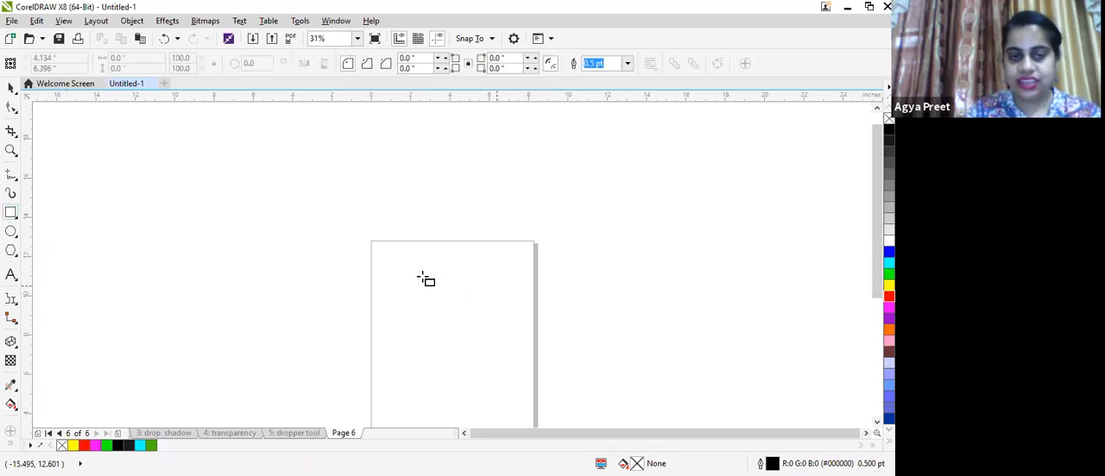
{"action": "mouse_move", "coordinate": [398, 273]}
{"action": "left_mouse_down"}
{"action": "mouse_move", "coordinate": [473, 365]}
{"action": "mouse_move", "coordinate": [535, 367]}
{"action": "mouse_move", "coordinate": [525, 367]}
{"action": "left_mouse_up"}
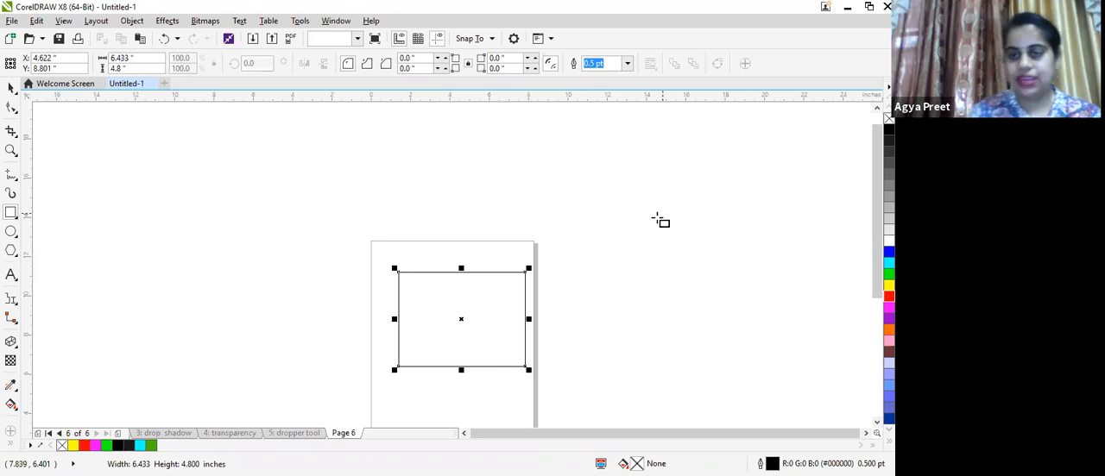
- Apply a uniform fill to the new rectangle with the Interactive Fill tool
{"action": "scroll", "coordinate": [660, 221], "scroll_direction": "down", "scroll_amount": 3}
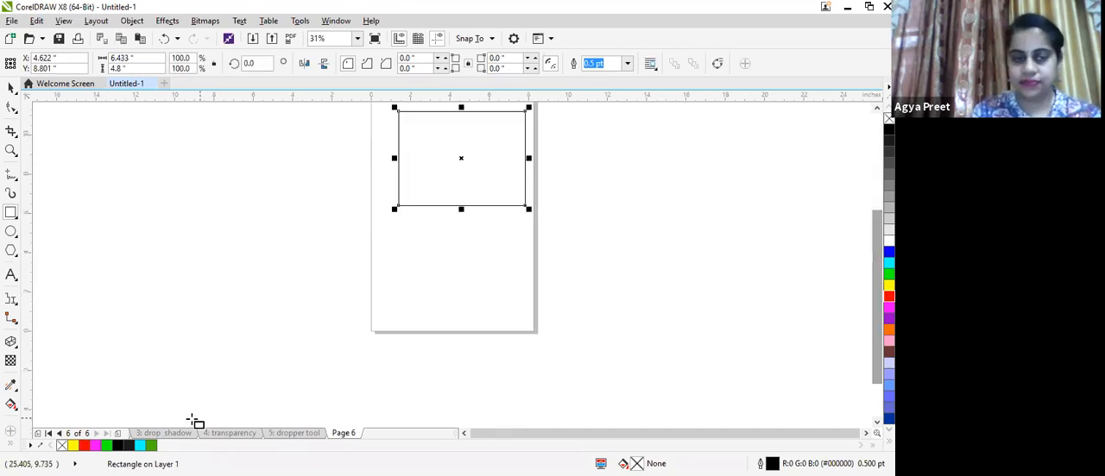
{"action": "left_click", "coordinate": [11, 406]}
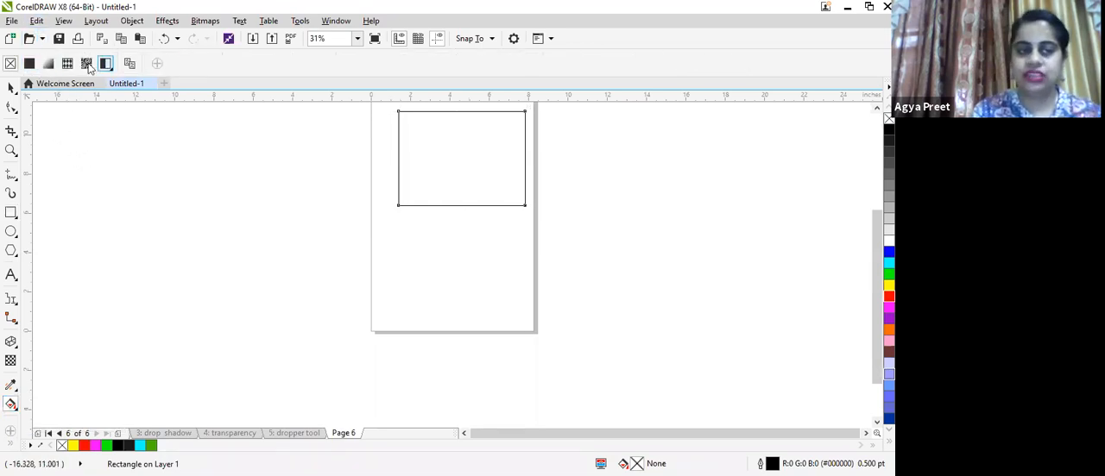
{"action": "left_click", "coordinate": [29, 65]}
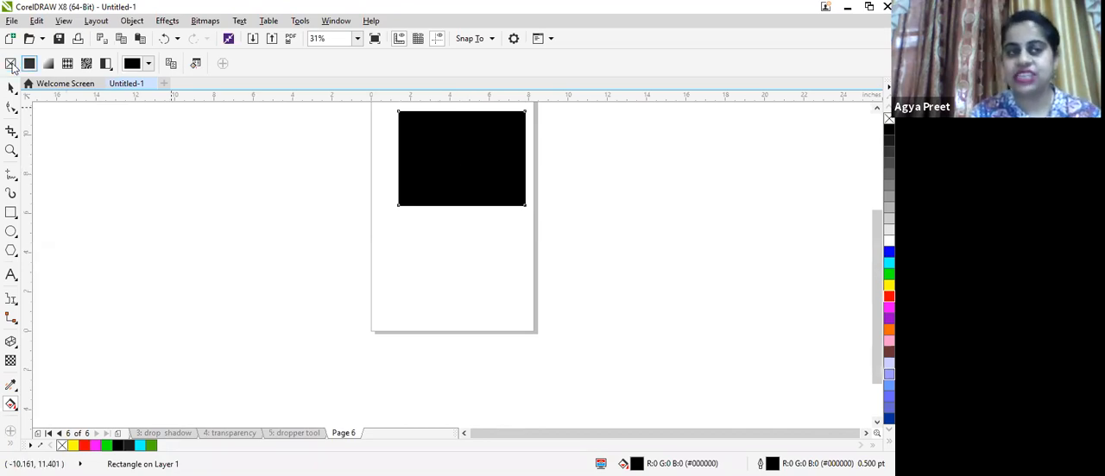
- Try out different colours for the rectangle's uniform fill, finishing with yellow-green #9DDE3C
{"action": "left_click", "coordinate": [149, 67]}
{"action": "left_click", "coordinate": [195, 153]}
{"action": "left_click", "coordinate": [208, 143]}
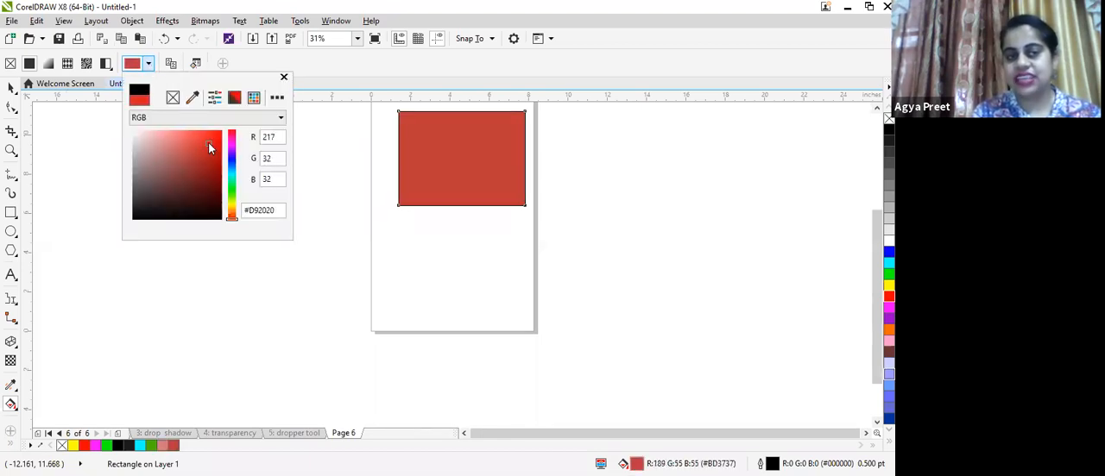
{"action": "left_click", "coordinate": [198, 170]}
{"action": "left_click", "coordinate": [181, 164]}
{"action": "left_click", "coordinate": [179, 154]}
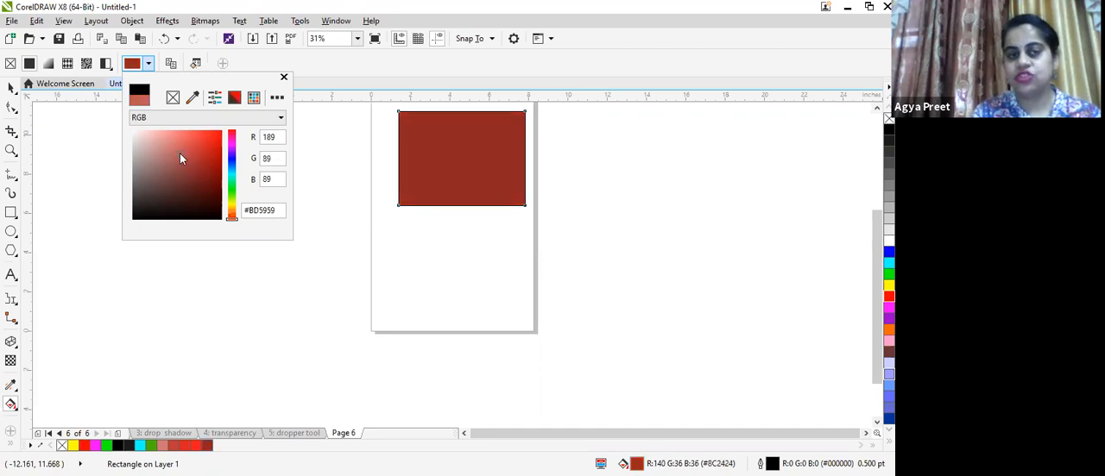
{"action": "left_click", "coordinate": [171, 187]}
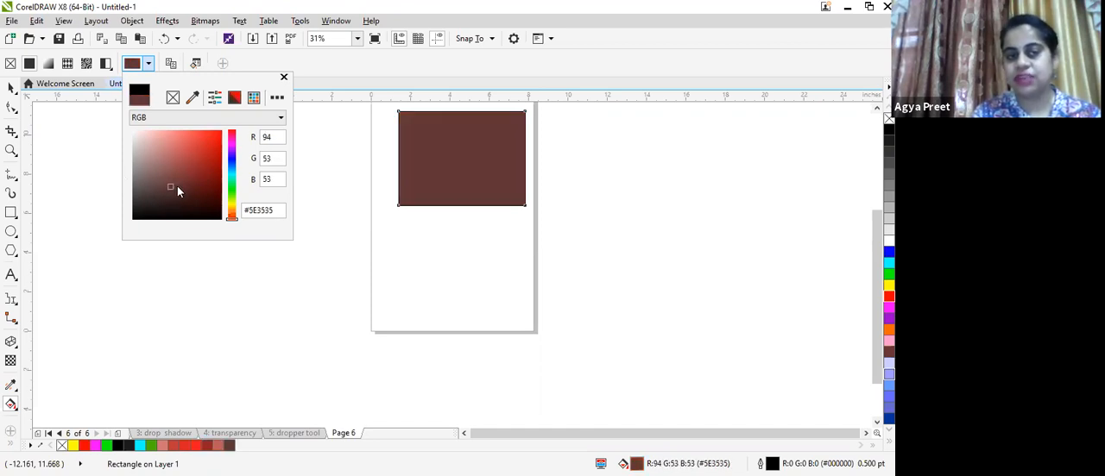
{"action": "left_click", "coordinate": [159, 167]}
{"action": "left_click", "coordinate": [187, 149]}
{"action": "left_click", "coordinate": [160, 140]}
{"action": "left_click", "coordinate": [205, 187]}
{"action": "left_click", "coordinate": [210, 143]}
{"action": "left_click", "coordinate": [166, 159]}
{"action": "left_click", "coordinate": [170, 135]}
{"action": "left_click", "coordinate": [233, 158]}
{"action": "left_click", "coordinate": [211, 137]}
{"action": "left_click", "coordinate": [187, 138]}
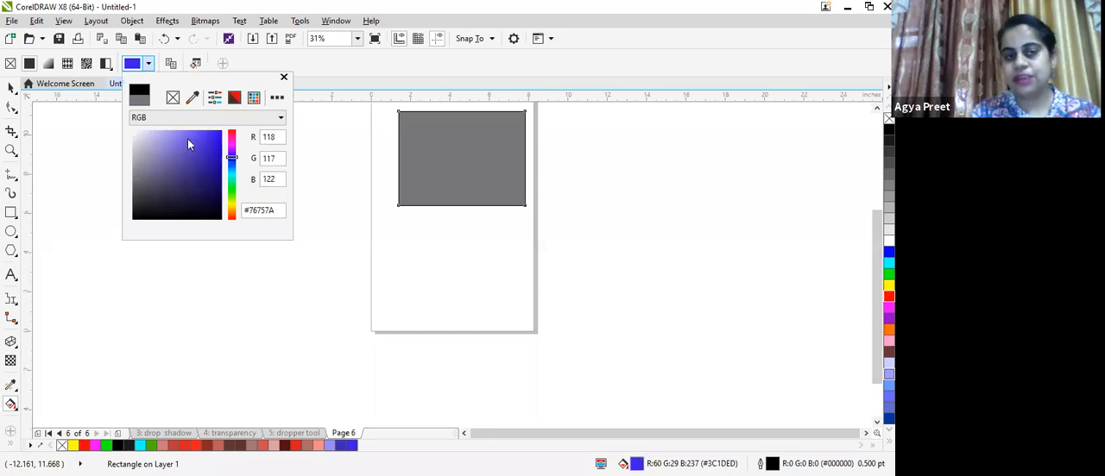
{"action": "left_click", "coordinate": [201, 170]}
{"action": "left_click", "coordinate": [220, 145]}
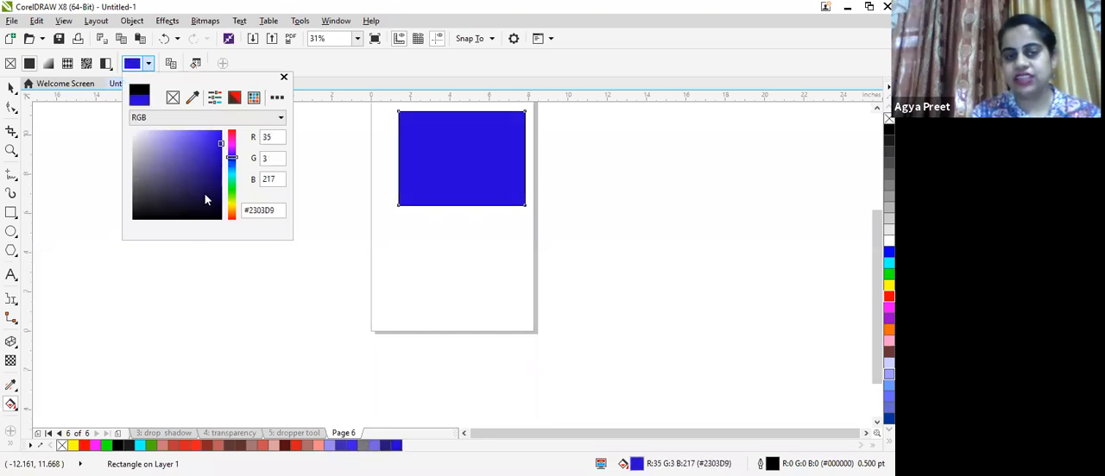
{"action": "left_click", "coordinate": [205, 197]}
{"action": "left_click", "coordinate": [188, 161]}
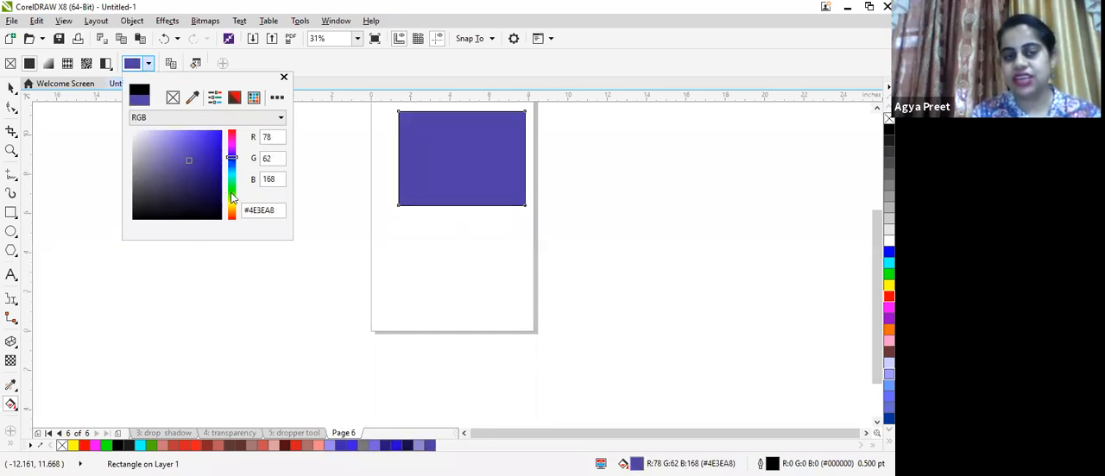
{"action": "left_click", "coordinate": [231, 193]}
{"action": "left_click", "coordinate": [200, 144]}
{"action": "left_click", "coordinate": [163, 154]}
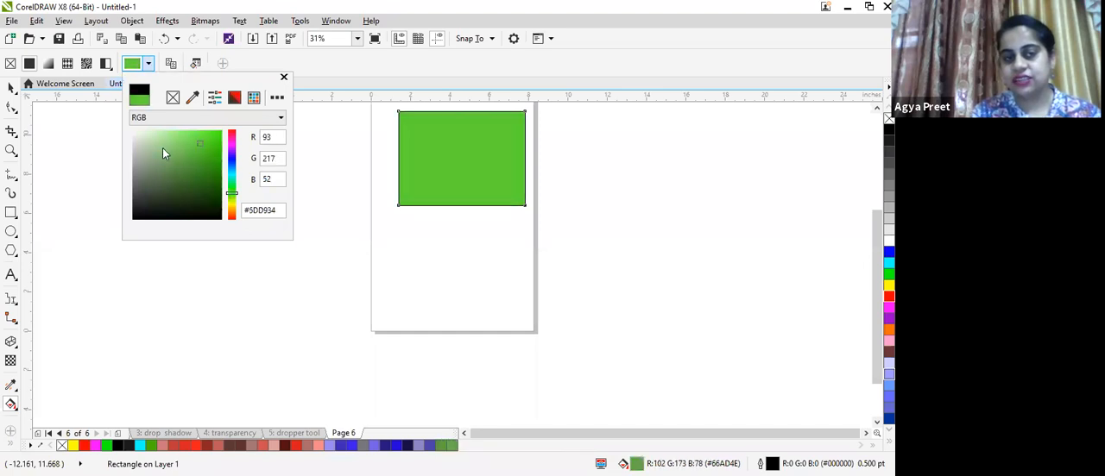
{"action": "left_click", "coordinate": [189, 174]}
{"action": "left_click", "coordinate": [205, 156]}
{"action": "left_click", "coordinate": [161, 204]}
{"action": "left_click", "coordinate": [211, 202]}
{"action": "left_click", "coordinate": [186, 158]}
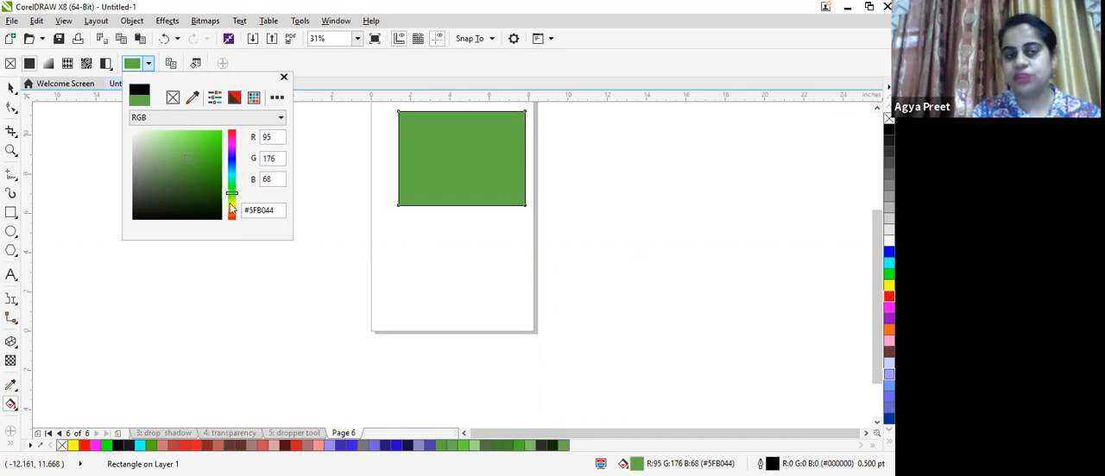
{"action": "left_click", "coordinate": [232, 210]}
{"action": "left_click", "coordinate": [173, 168]}
{"action": "left_click", "coordinate": [202, 151]}
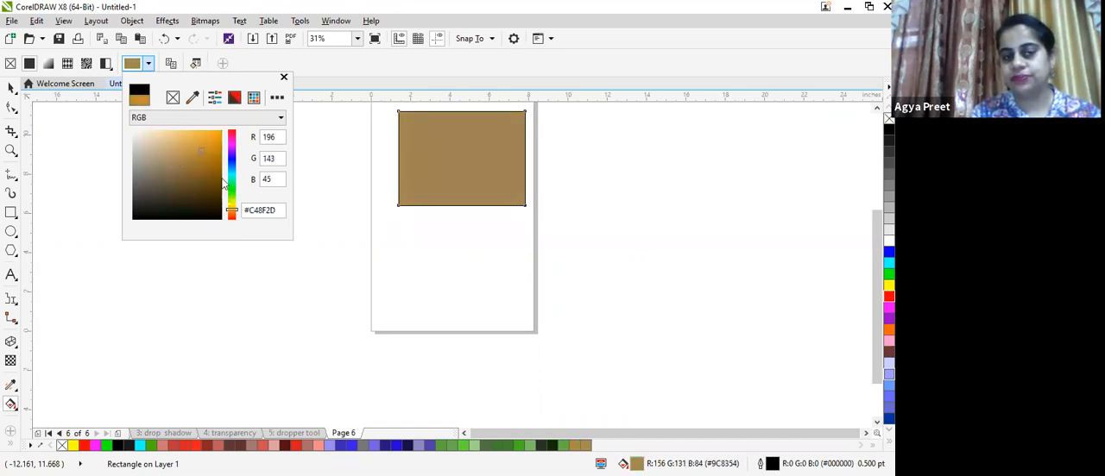
{"action": "left_click", "coordinate": [231, 199]}
{"action": "left_click", "coordinate": [175, 149]}
{"action": "left_click", "coordinate": [196, 141]}
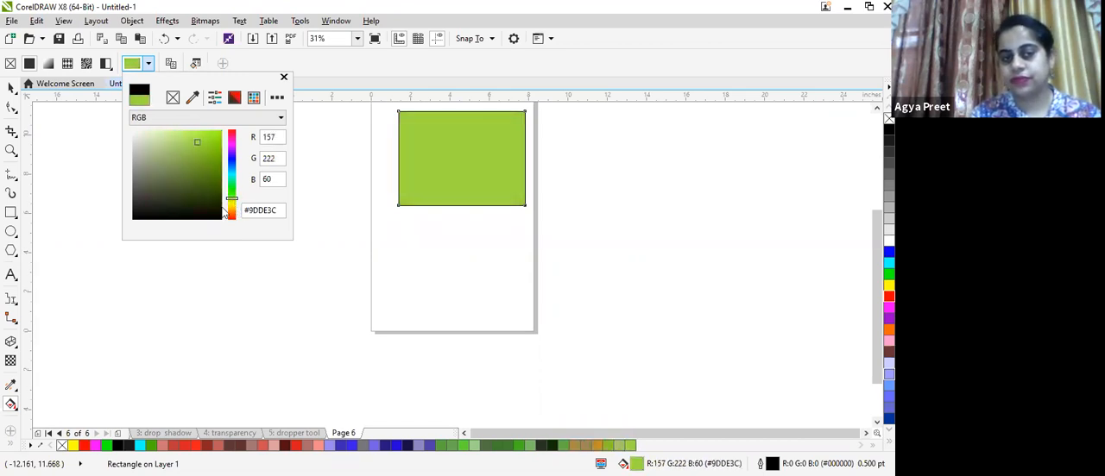
{"action": "left_click", "coordinate": [283, 78]}
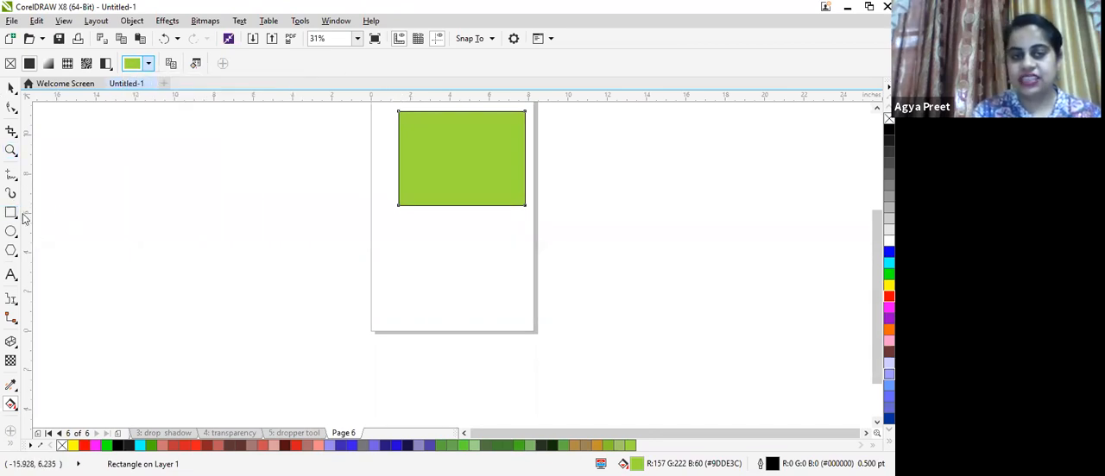
- Draw a second rectangle about 10.5 by 7.5 inches left of the page and give it a fountain fill
{"action": "left_click", "coordinate": [10, 214]}
{"action": "left_click_drag", "start_coordinate": [45, 148], "coordinate": [253, 301]}
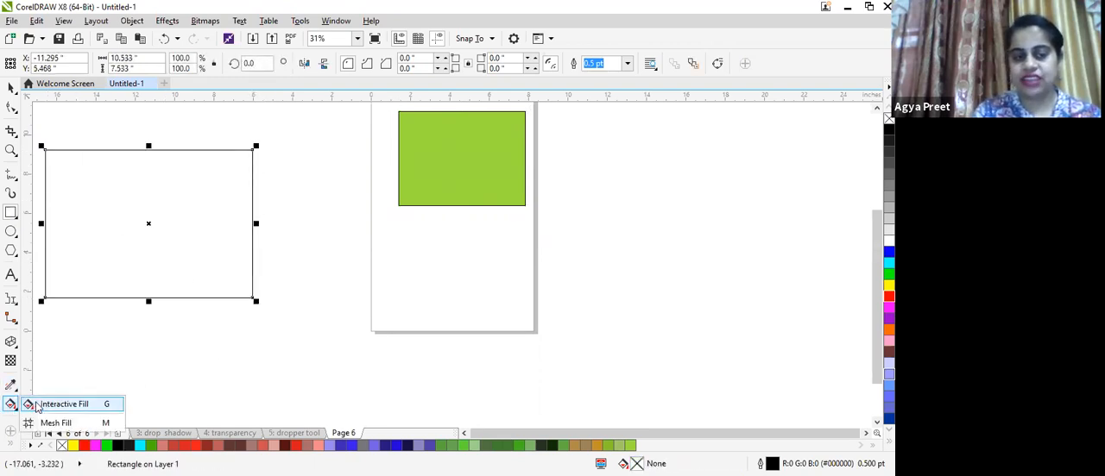
{"action": "left_click", "coordinate": [11, 405]}
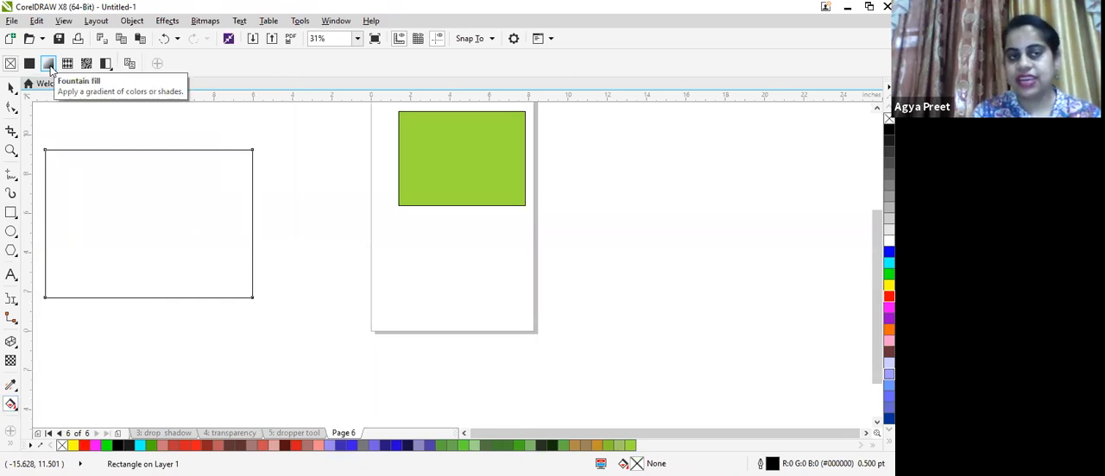
{"action": "left_click", "coordinate": [49, 66]}
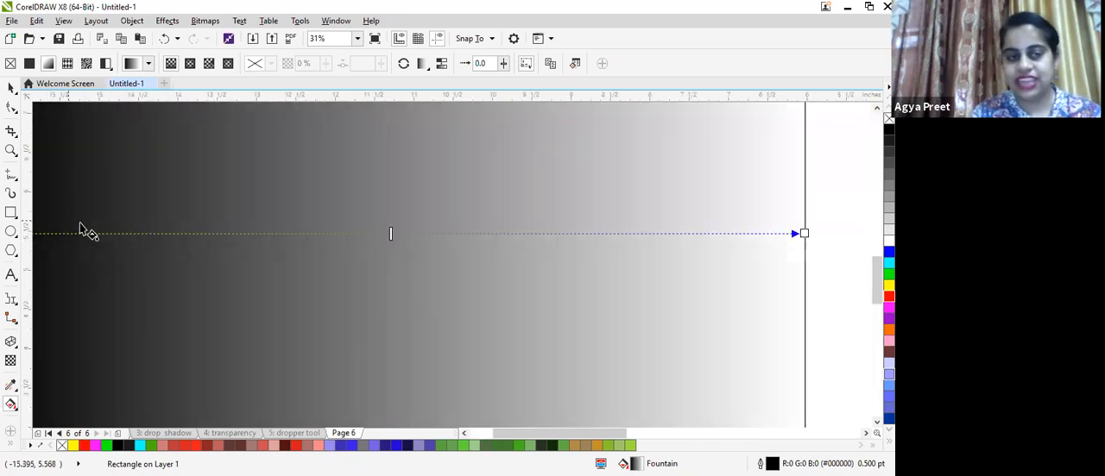
- Add a gradient node near the start of the fountain fill, colour it #BD5353 and set its transparency to 45%
{"action": "scroll", "coordinate": [87, 233], "scroll_direction": "up", "scroll_amount": 1}
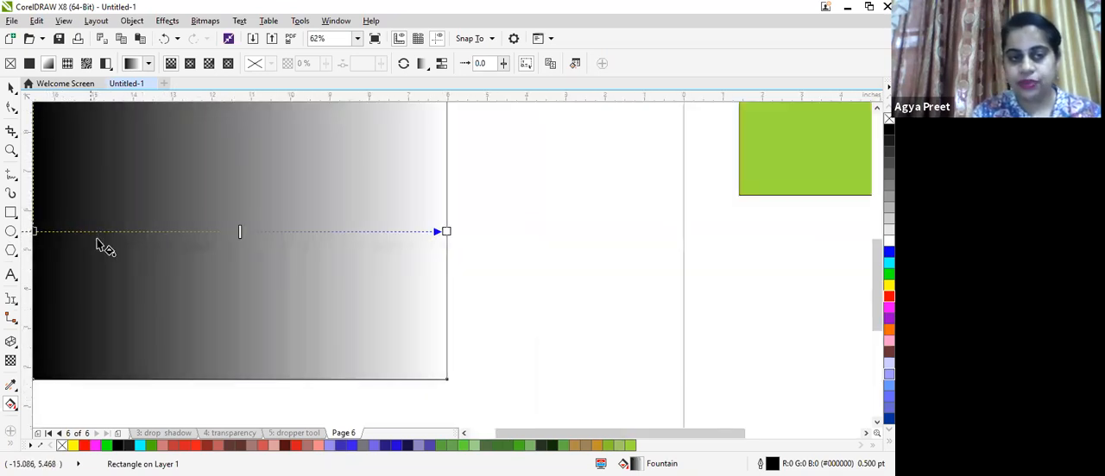
{"action": "double_click", "coordinate": [100, 232]}
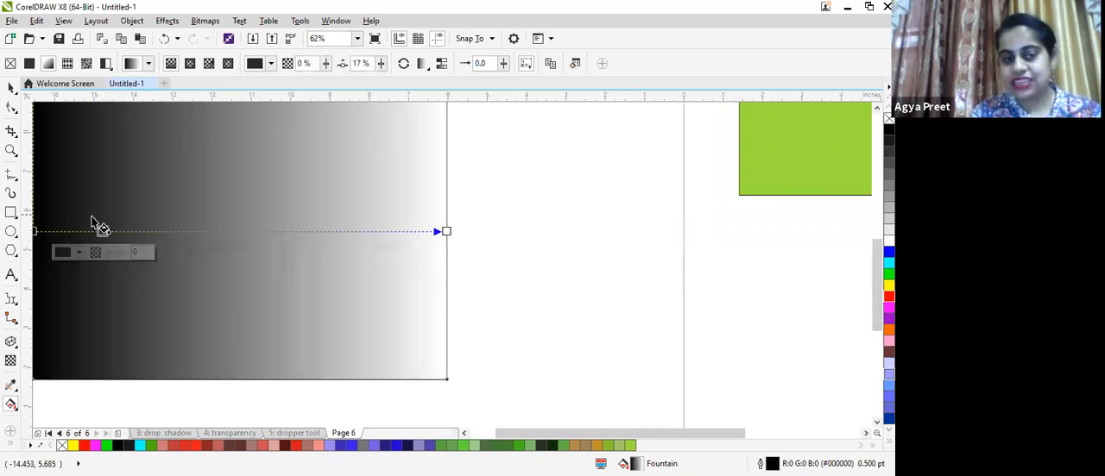
{"action": "scroll", "coordinate": [98, 223], "scroll_direction": "up", "scroll_amount": 1}
{"action": "left_click", "coordinate": [104, 238]}
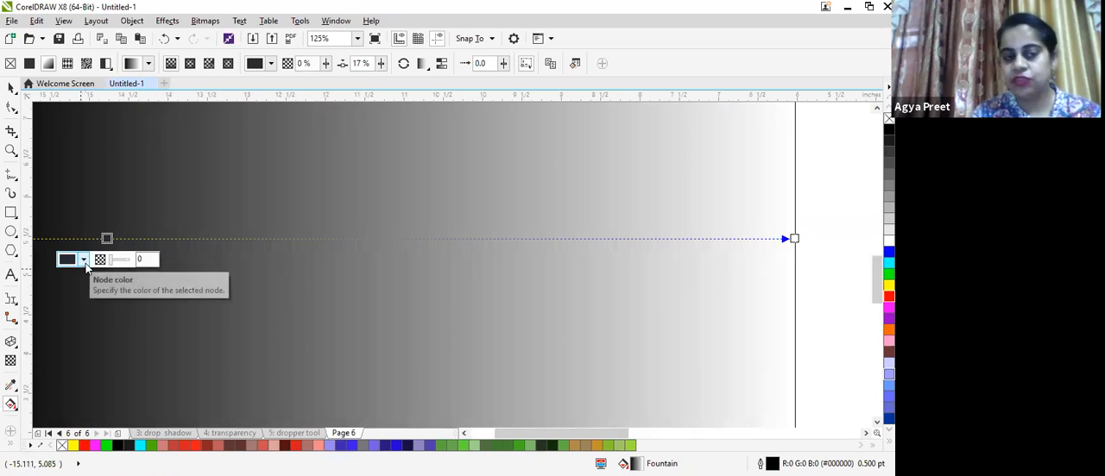
{"action": "left_click", "coordinate": [84, 260]}
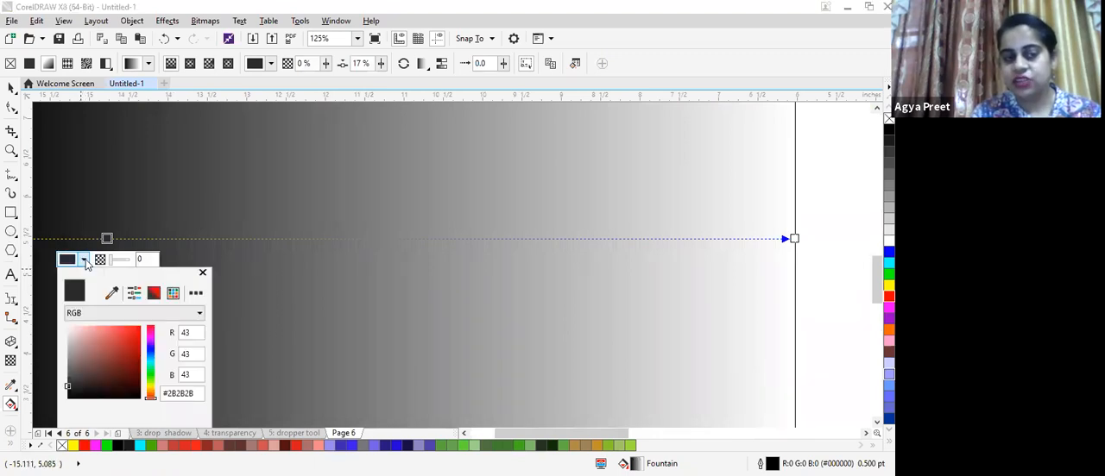
{"action": "left_click", "coordinate": [107, 345]}
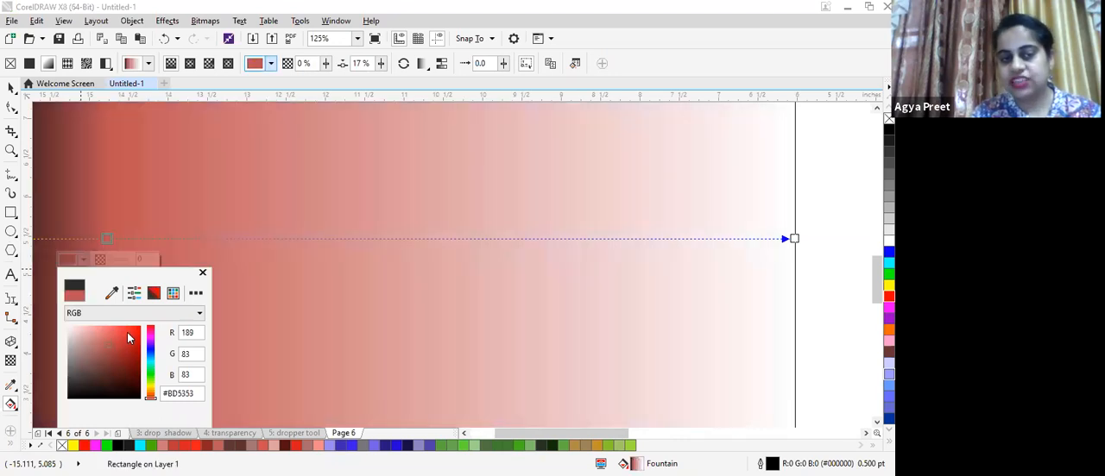
{"action": "left_click", "coordinate": [110, 261]}
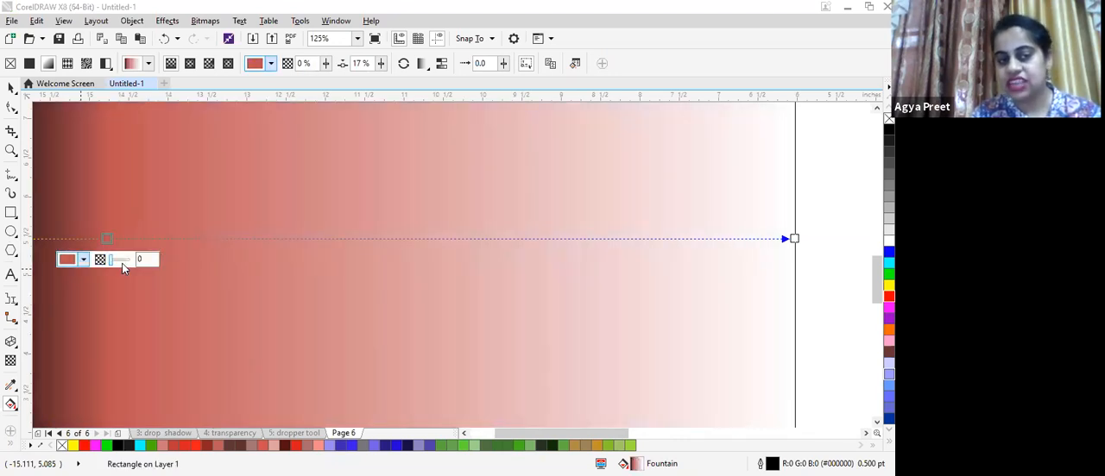
{"action": "left_click_drag", "start_coordinate": [112, 266], "coordinate": [118, 265]}
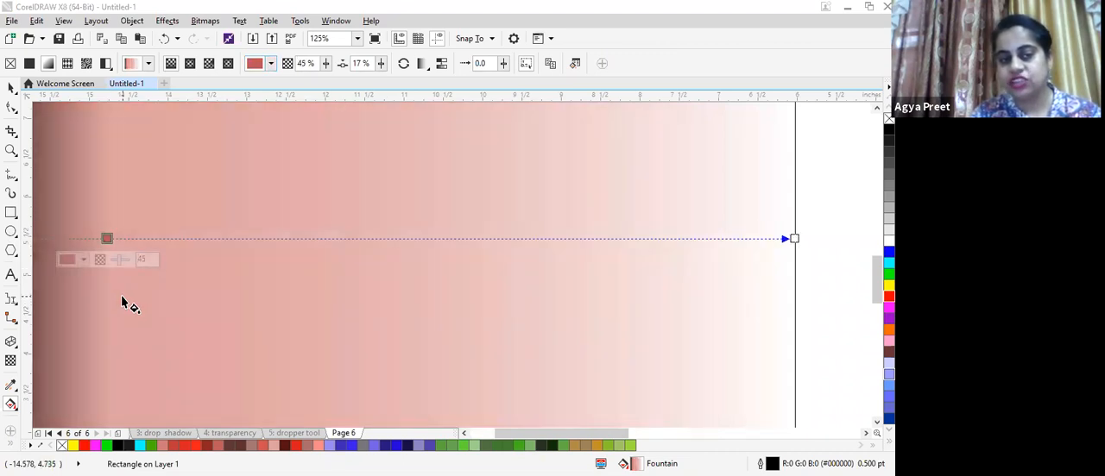
- Add another gradient node at 30% and colour it green #6EC789
{"action": "scroll", "coordinate": [129, 308], "scroll_direction": "down", "scroll_amount": 2}
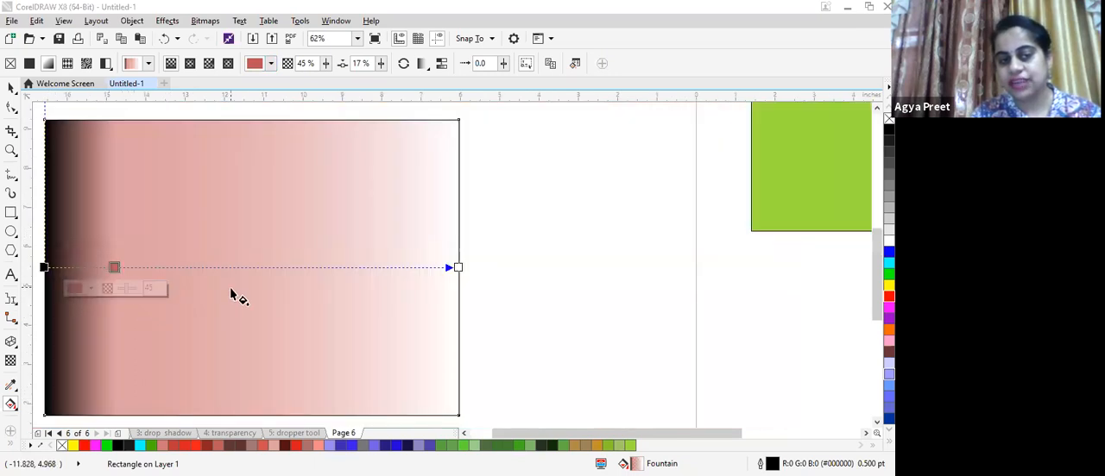
{"action": "left_click", "coordinate": [158, 274]}
{"action": "scroll", "coordinate": [156, 278], "scroll_direction": "up", "scroll_amount": 2}
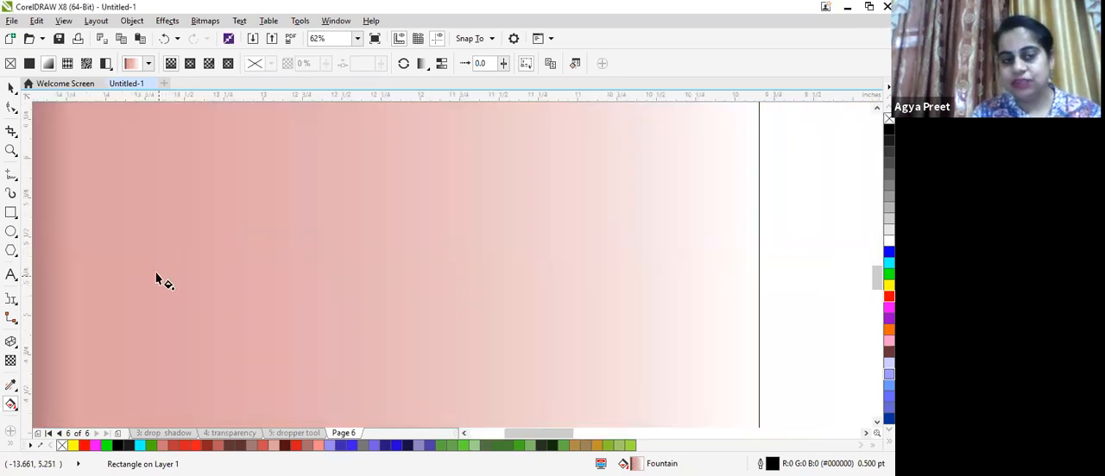
{"action": "left_click", "coordinate": [170, 256]}
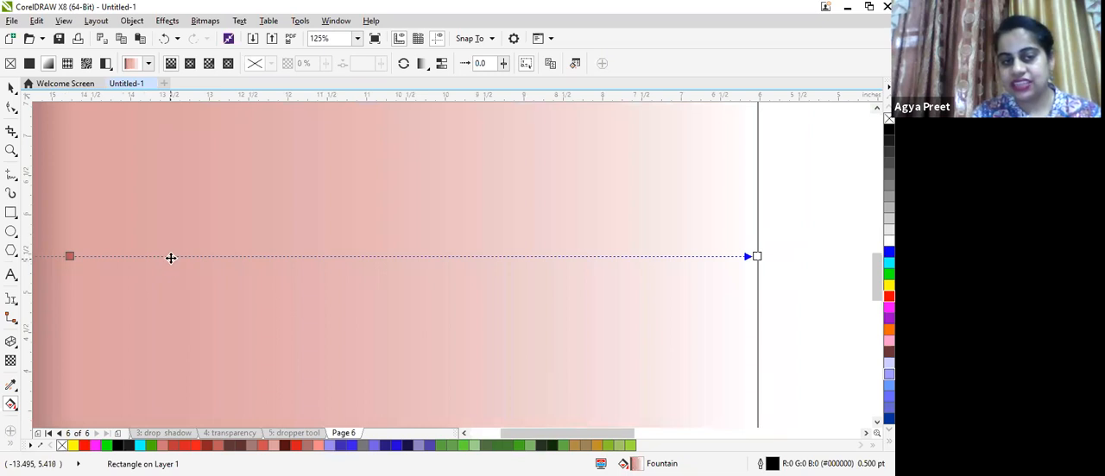
{"action": "double_click", "coordinate": [175, 256]}
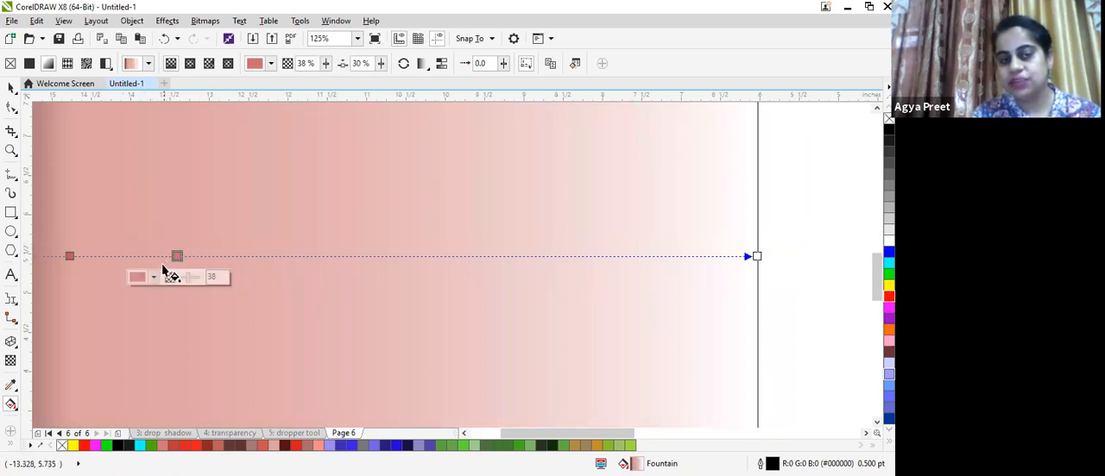
{"action": "left_click", "coordinate": [154, 278]}
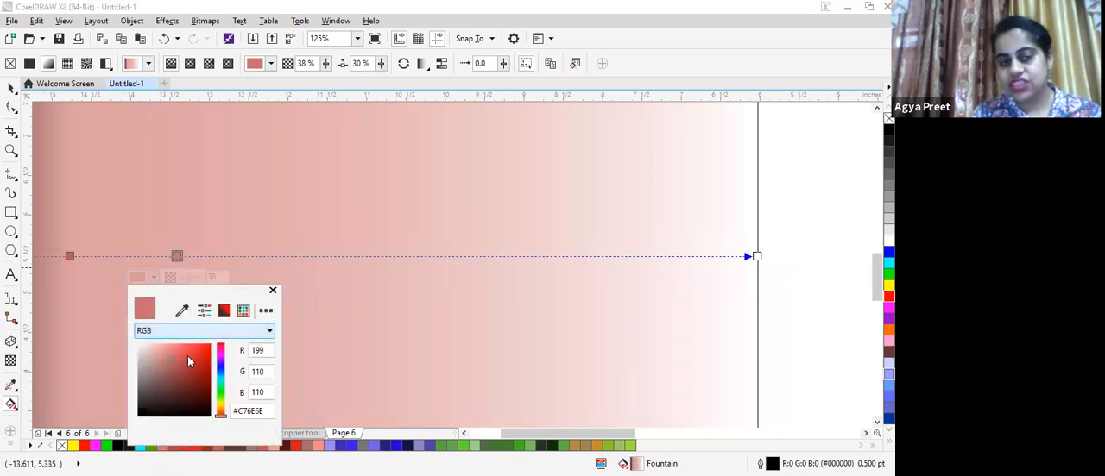
{"action": "left_click", "coordinate": [220, 390]}
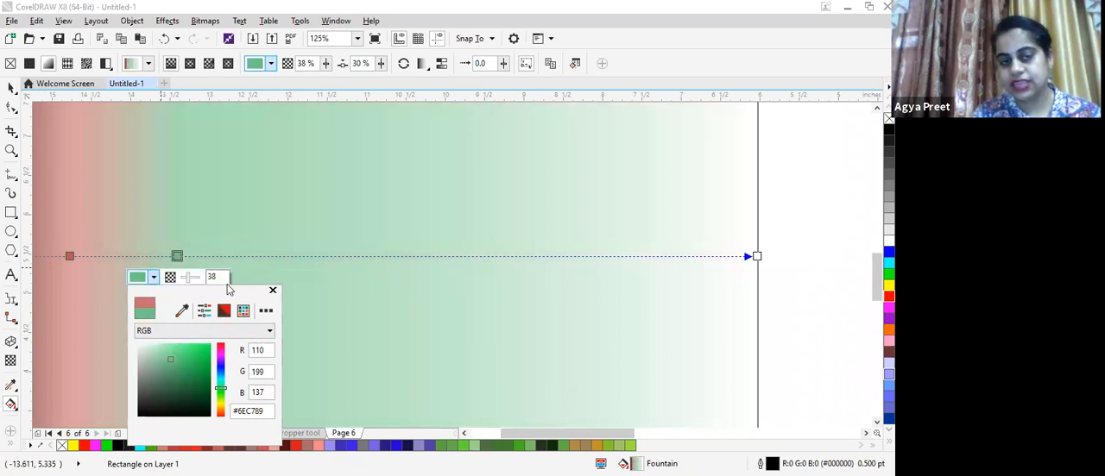
- Add a gradient node at 51%, colour it #D8CF99 and set its transparency to 0
{"action": "double_click", "coordinate": [352, 256]}
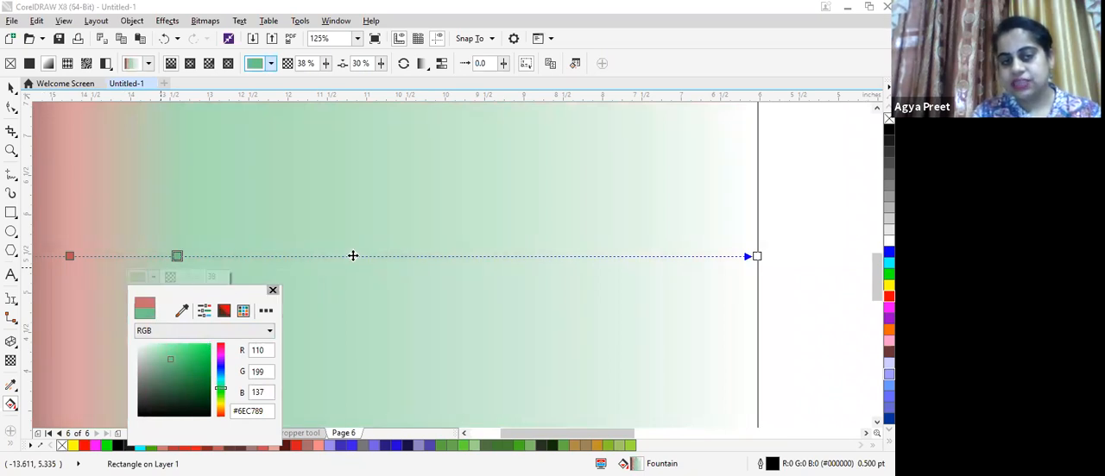
{"action": "left_click", "coordinate": [328, 277]}
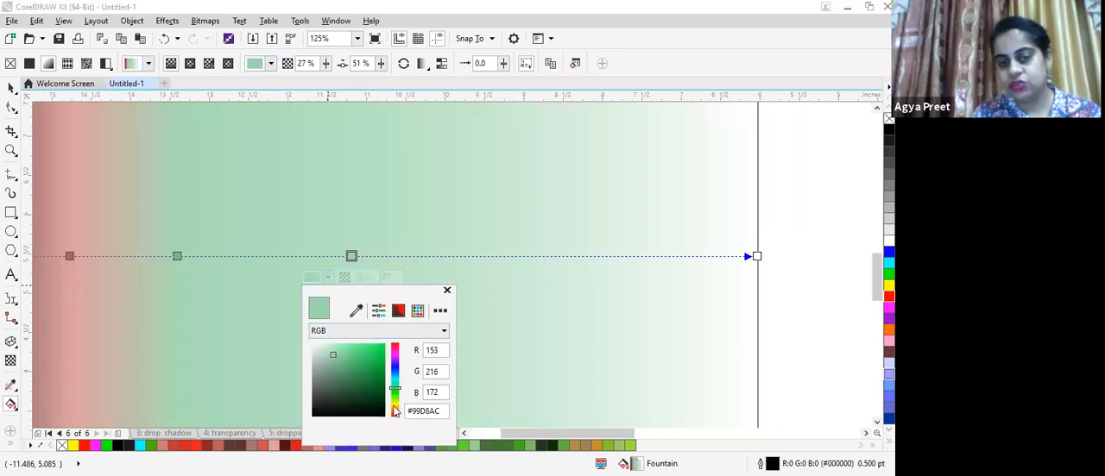
{"action": "left_click", "coordinate": [394, 406]}
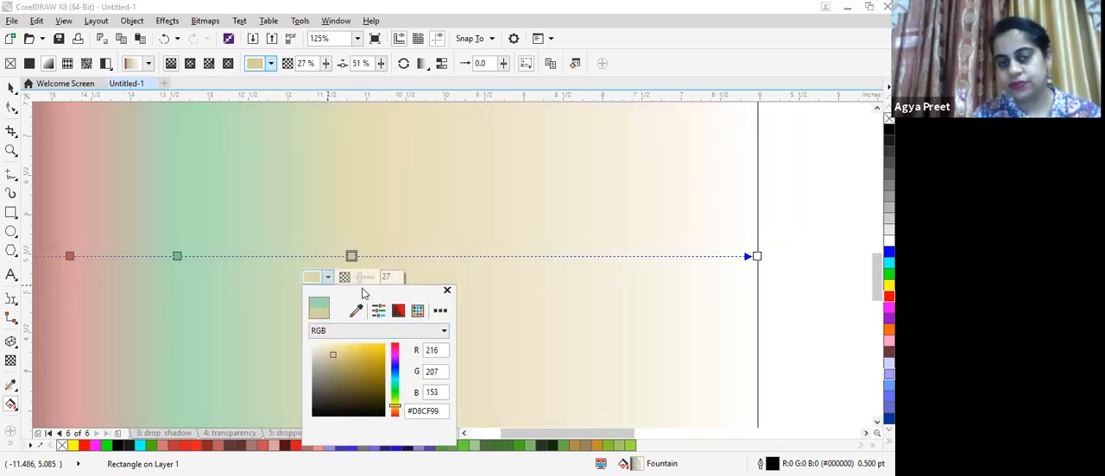
{"action": "left_click", "coordinate": [447, 286]}
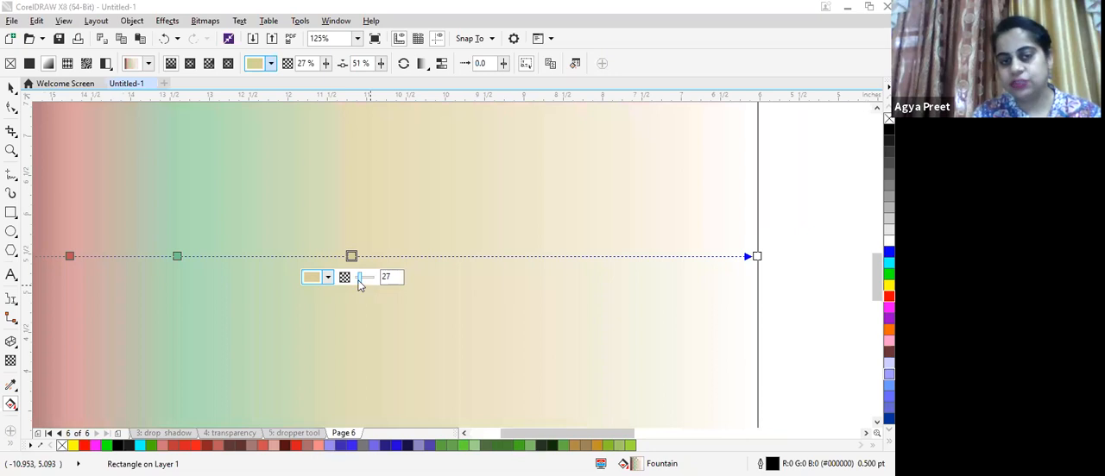
{"action": "left_click_drag", "start_coordinate": [360, 285], "coordinate": [353, 285]}
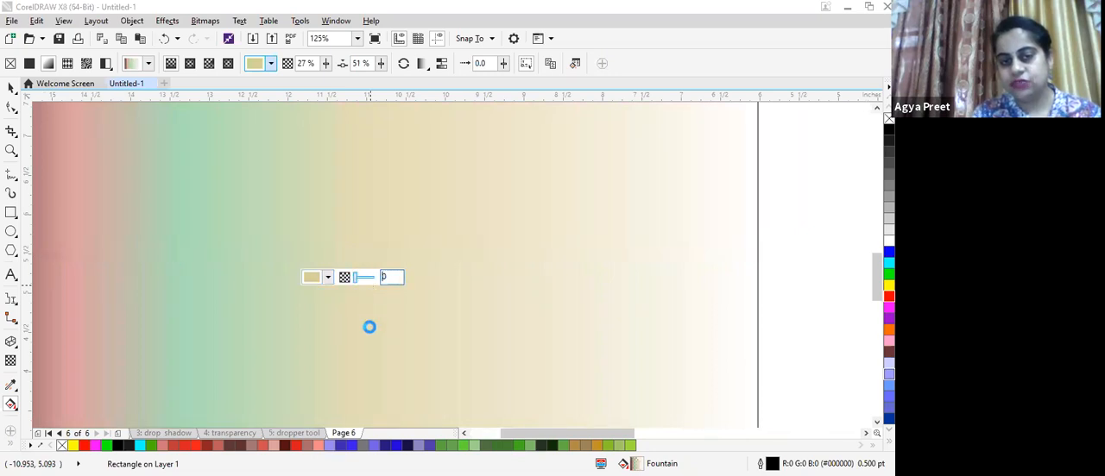
- Add another gradient node at 64% and colour it blue #423FD9
{"action": "scroll", "coordinate": [402, 288], "scroll_direction": "down", "scroll_amount": 1}
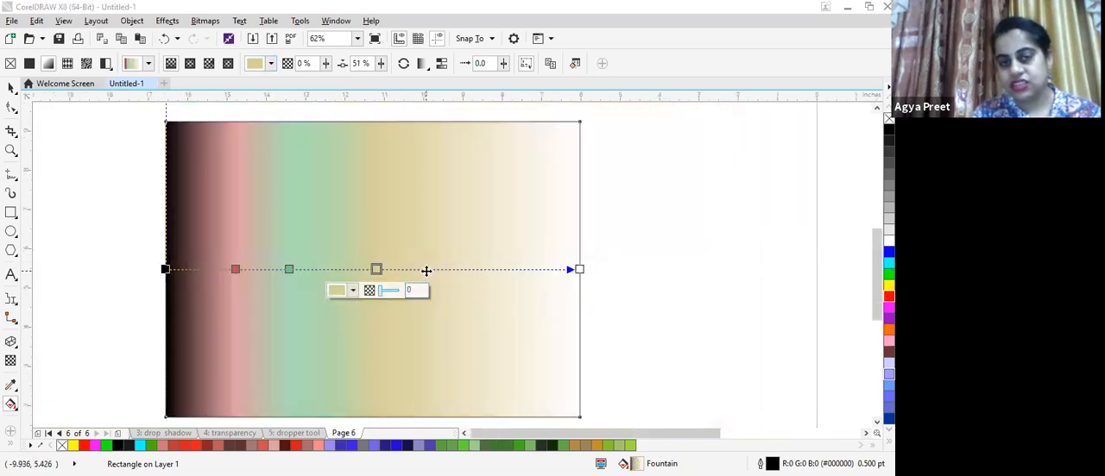
{"action": "double_click", "coordinate": [432, 269]}
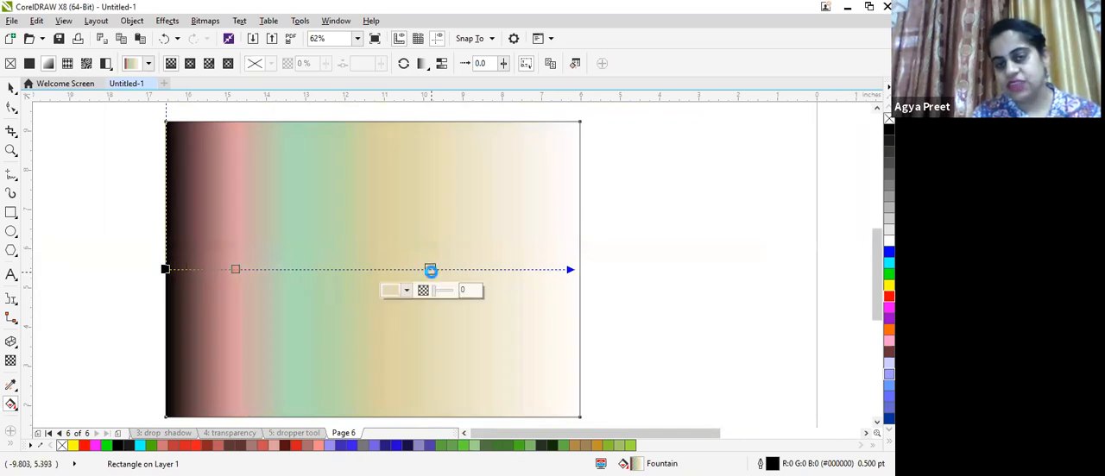
{"action": "left_click", "coordinate": [406, 290]}
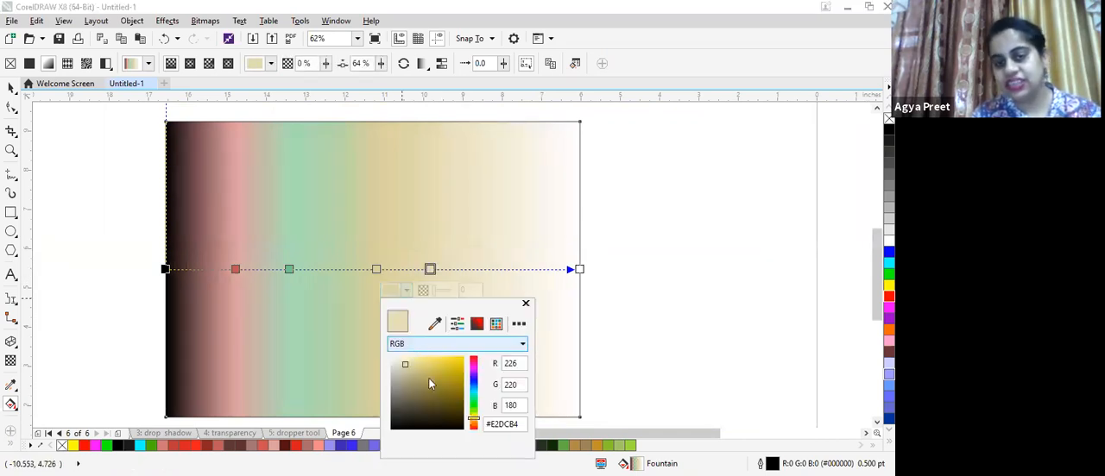
{"action": "left_click", "coordinate": [473, 384]}
{"action": "left_click", "coordinate": [442, 368]}
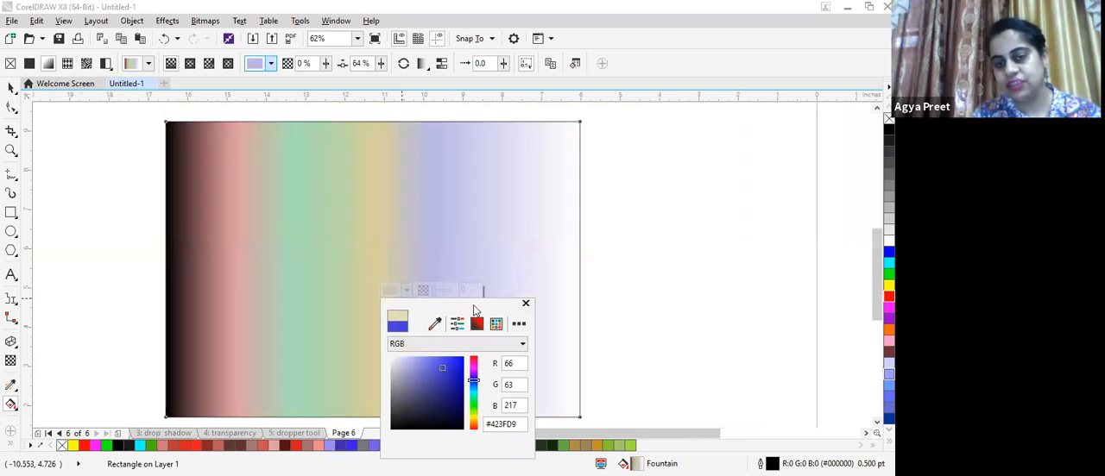
{"action": "left_click", "coordinate": [526, 305]}
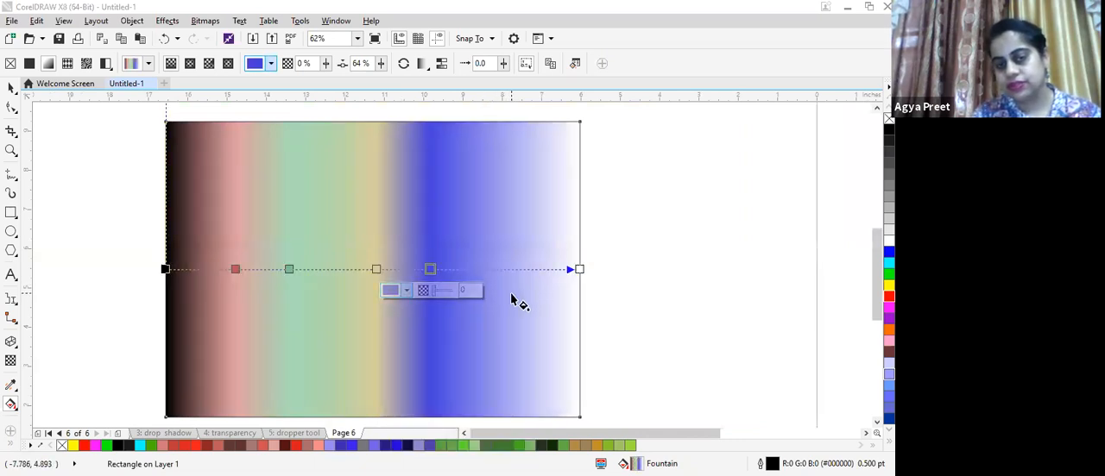
- Add a gradient node at 80% and colour it pink #E01B7A
{"action": "left_click", "coordinate": [498, 281]}
{"action": "double_click", "coordinate": [497, 268]}
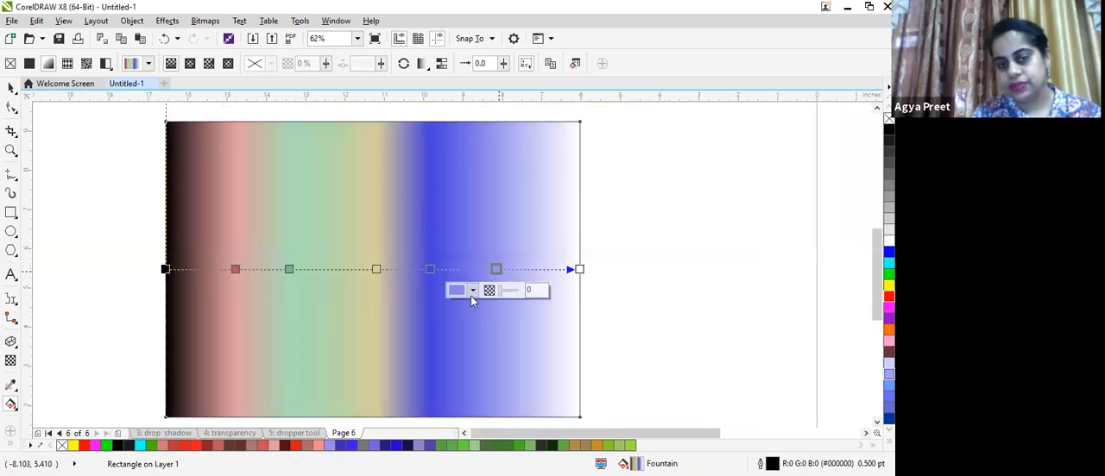
{"action": "left_click", "coordinate": [472, 290]}
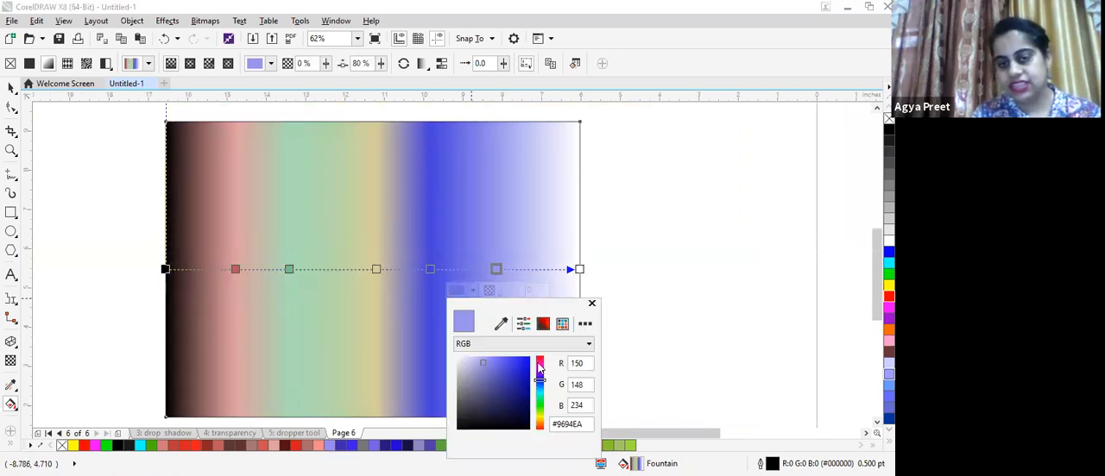
{"action": "left_click_drag", "start_coordinate": [538, 369], "coordinate": [539, 362]}
{"action": "left_click", "coordinate": [522, 366]}
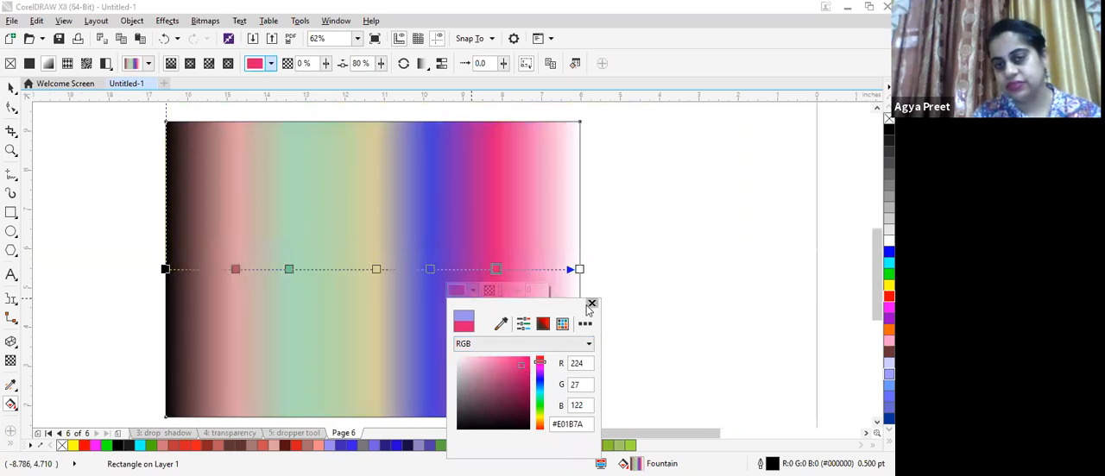
- Zoom in and out to examine the finished multi-node fountain fill
{"action": "scroll", "coordinate": [586, 215], "scroll_direction": "down", "scroll_amount": 1}
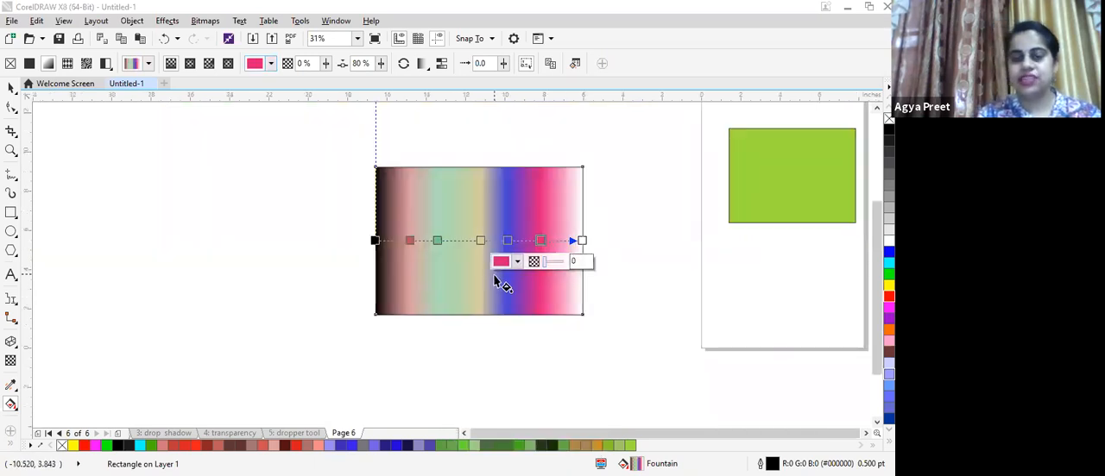
{"action": "scroll", "coordinate": [493, 275], "scroll_direction": "up", "scroll_amount": 1}
{"action": "scroll", "coordinate": [494, 274], "scroll_direction": "up", "scroll_amount": 3}
{"action": "scroll", "coordinate": [493, 274], "scroll_direction": "down", "scroll_amount": 1}
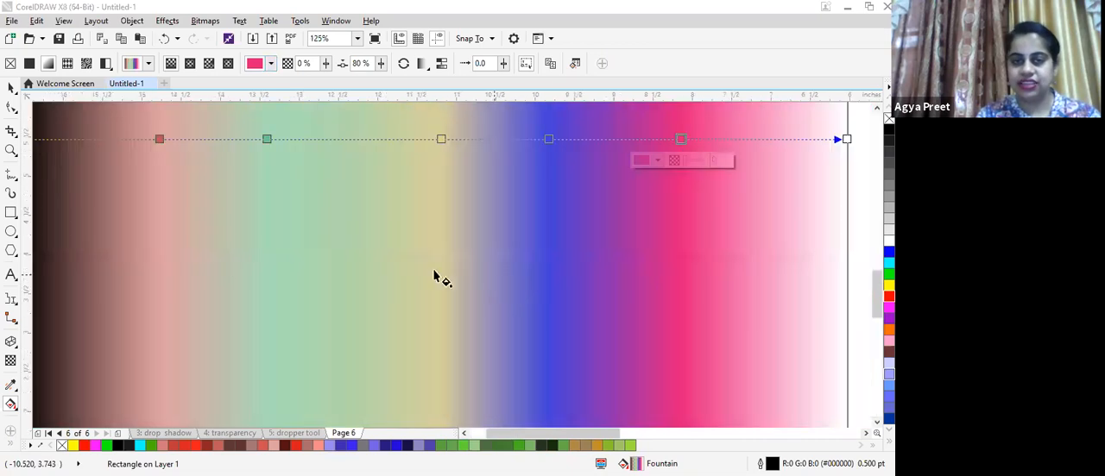
{"action": "scroll", "coordinate": [229, 256], "scroll_direction": "down", "scroll_amount": 2}
{"action": "scroll", "coordinate": [215, 239], "scroll_direction": "up", "scroll_amount": 1}
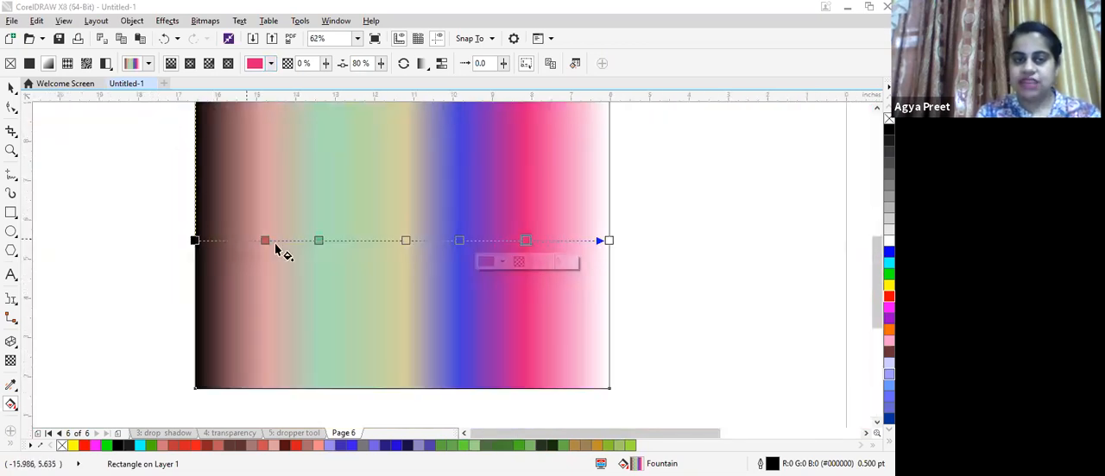
{"action": "scroll", "coordinate": [266, 237], "scroll_direction": "up", "scroll_amount": 1}
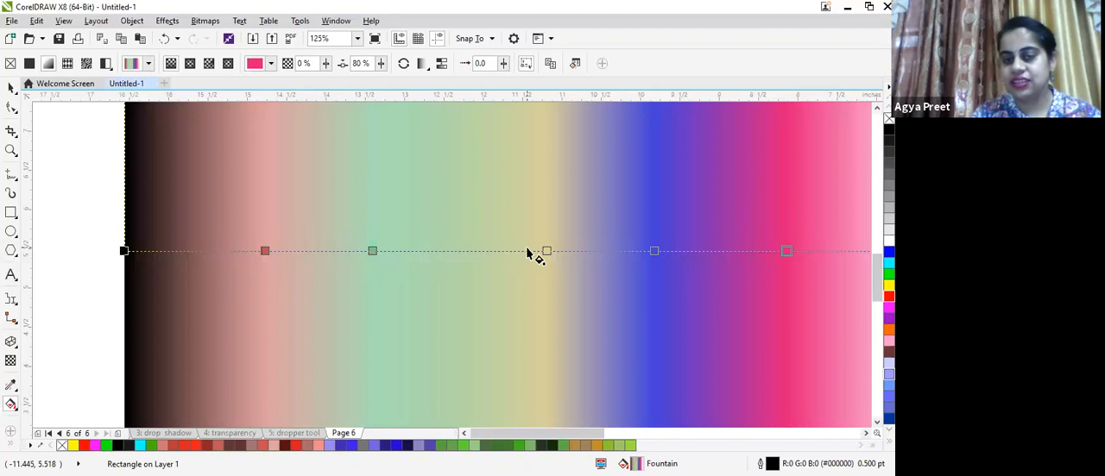
{"action": "scroll", "coordinate": [527, 250], "scroll_direction": "down", "scroll_amount": 2}
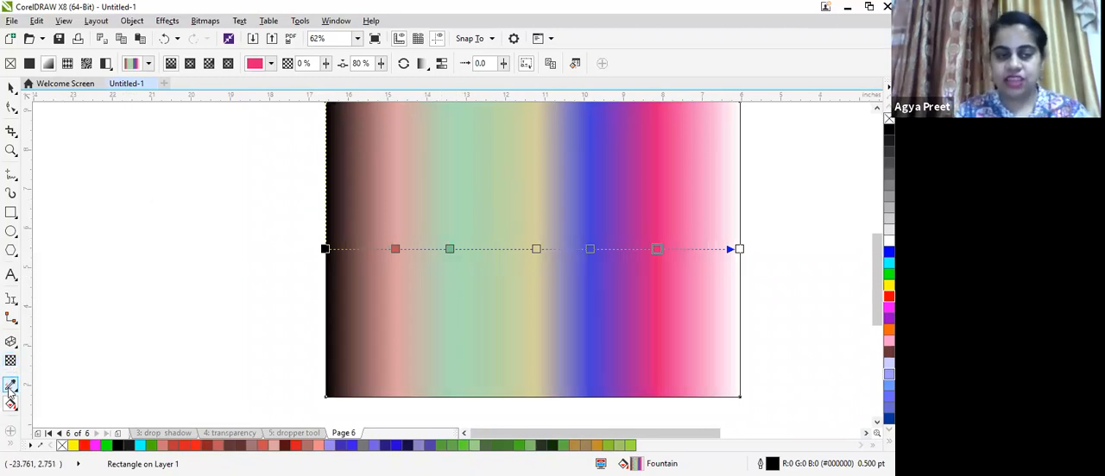
- Draw a third rectangle about 4.9 by 3.7 inches left of the page and give it a vector pattern fill
{"action": "left_click", "coordinate": [10, 213]}
{"action": "mouse_move", "coordinate": [64, 163]}
{"action": "left_mouse_down"}
{"action": "mouse_move", "coordinate": [185, 301]}
{"action": "mouse_move", "coordinate": [259, 312]}
{"action": "left_mouse_up"}
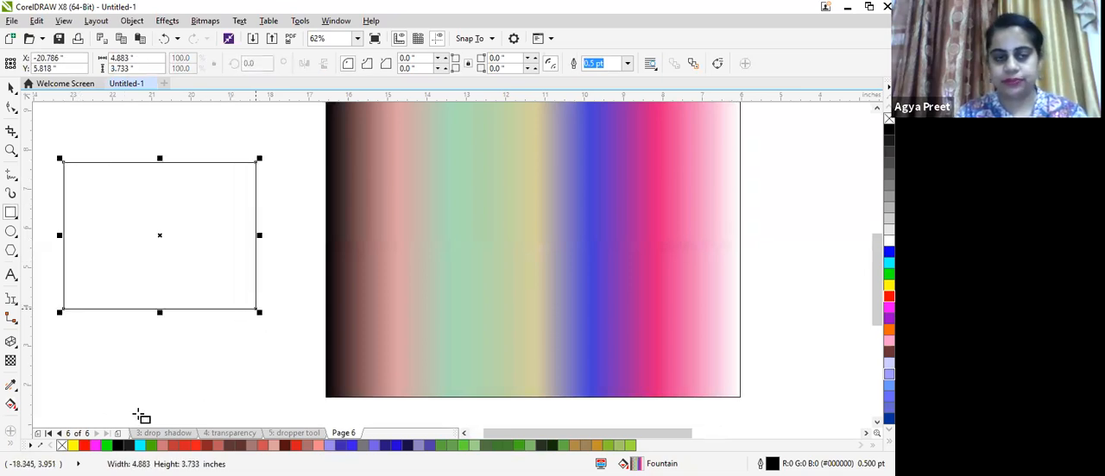
{"action": "left_click", "coordinate": [12, 408]}
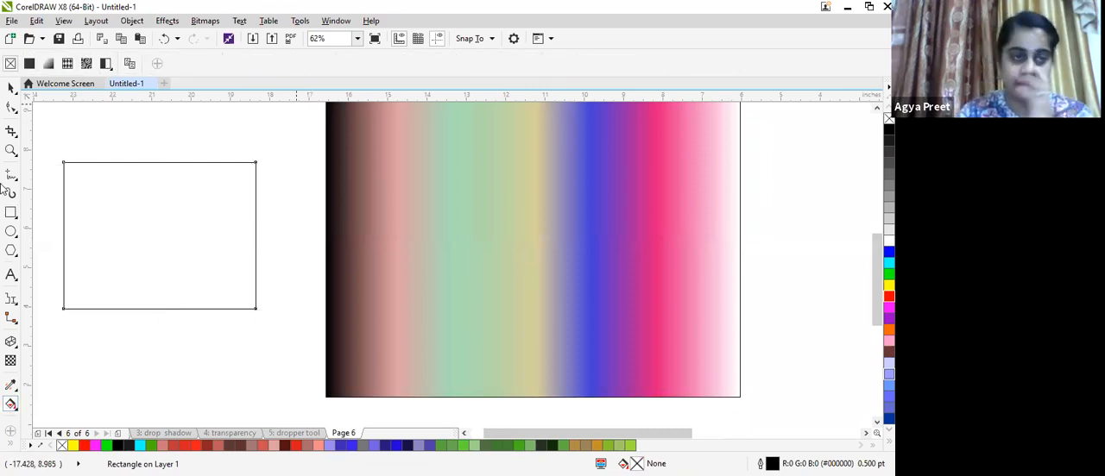
{"action": "left_click", "coordinate": [68, 66]}
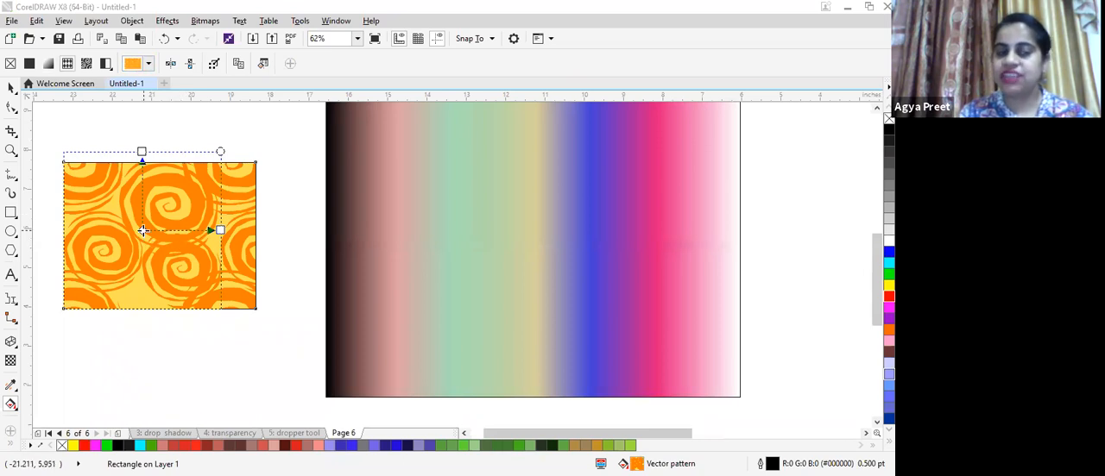
- Reposition, resize, rotate and skew the vector pattern by dragging its fill handles, ending with very small tiles
{"action": "left_click_drag", "start_coordinate": [131, 235], "coordinate": [167, 216]}
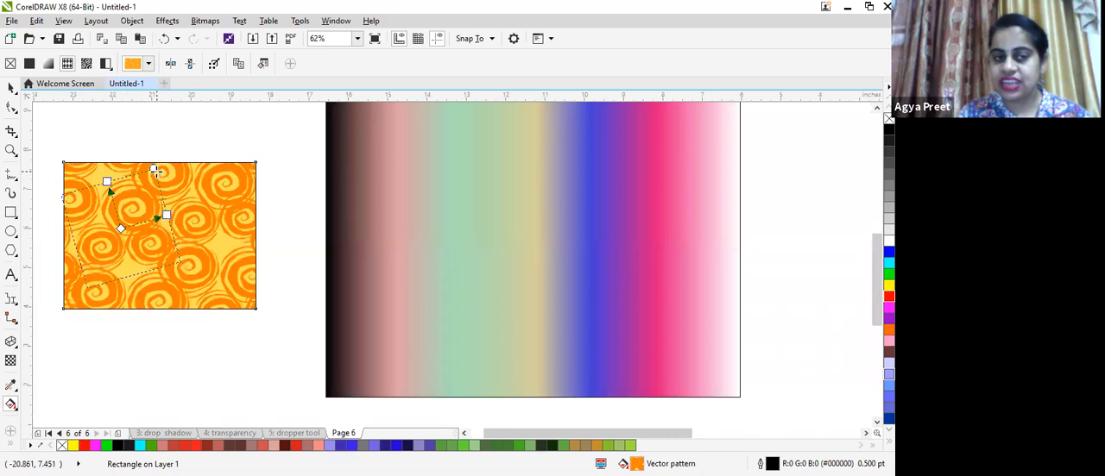
{"action": "left_click_drag", "start_coordinate": [156, 168], "coordinate": [262, 294]}
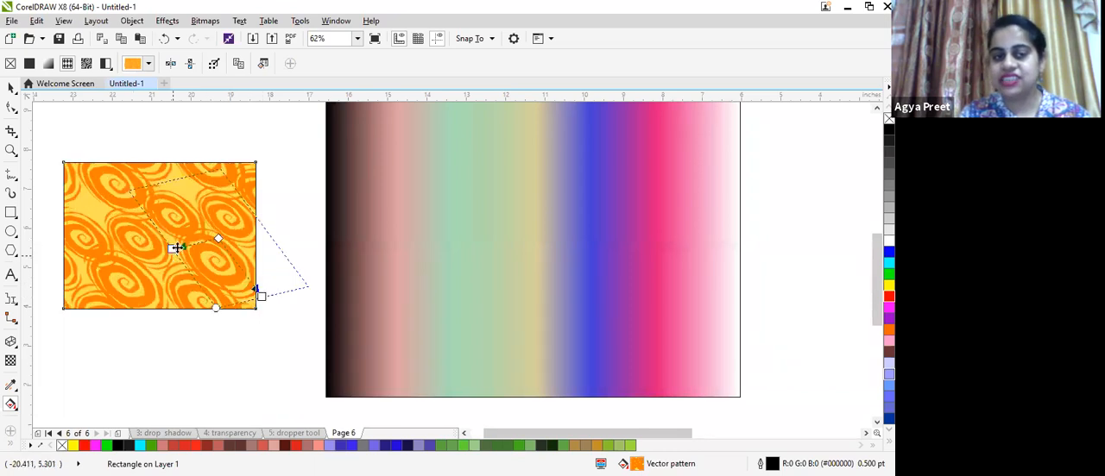
{"action": "left_click_drag", "start_coordinate": [156, 247], "coordinate": [89, 217]}
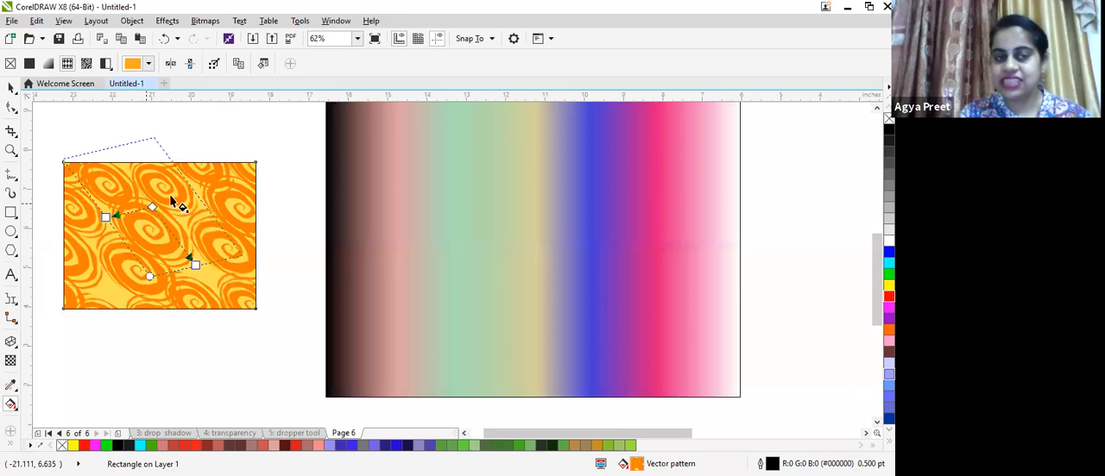
{"action": "left_click_drag", "start_coordinate": [195, 265], "coordinate": [228, 243]}
{"action": "left_click_drag", "start_coordinate": [157, 239], "coordinate": [129, 292]}
{"action": "left_click_drag", "start_coordinate": [210, 271], "coordinate": [225, 199]}
{"action": "left_click_drag", "start_coordinate": [153, 231], "coordinate": [131, 200]}
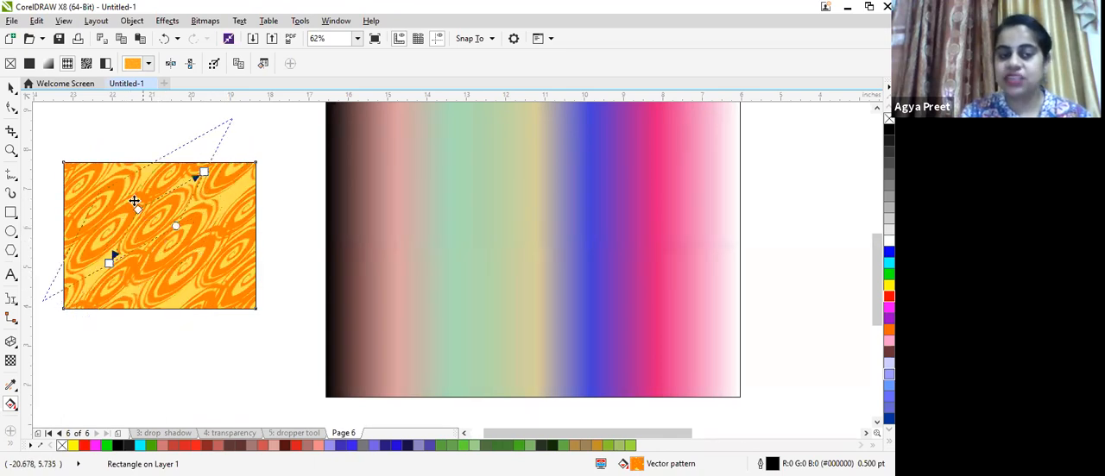
{"action": "left_click_drag", "start_coordinate": [190, 162], "coordinate": [208, 219]}
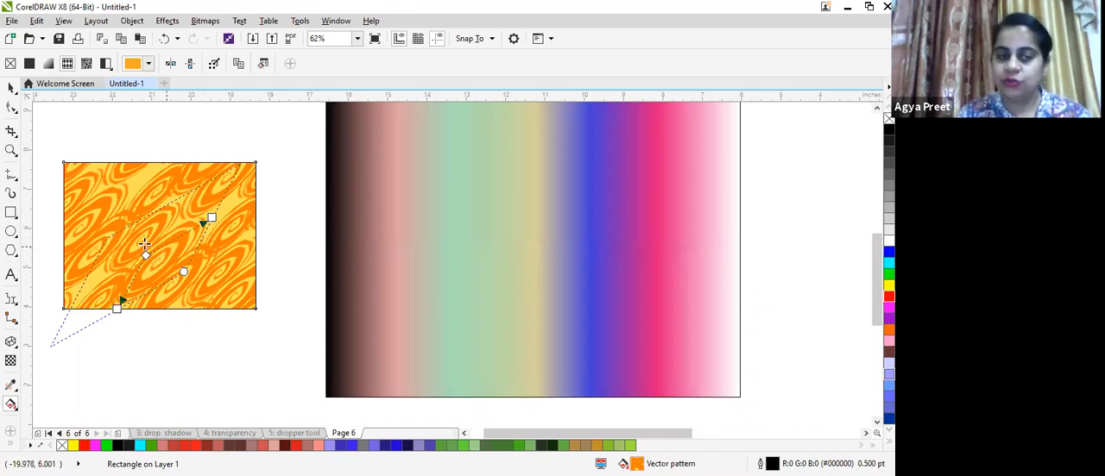
{"action": "left_click_drag", "start_coordinate": [146, 255], "coordinate": [136, 203]}
{"action": "left_click_drag", "start_coordinate": [197, 167], "coordinate": [185, 199]}
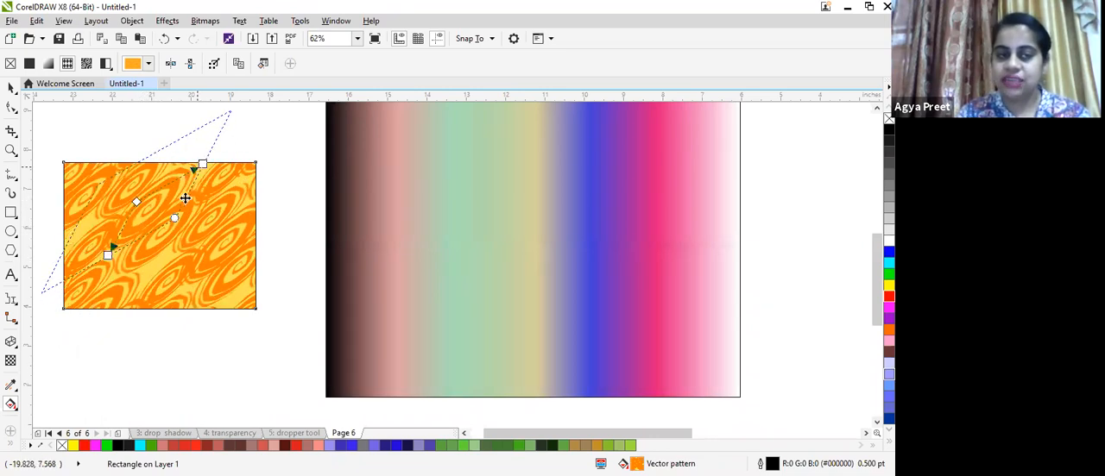
{"action": "left_click_drag", "start_coordinate": [101, 286], "coordinate": [96, 285]}
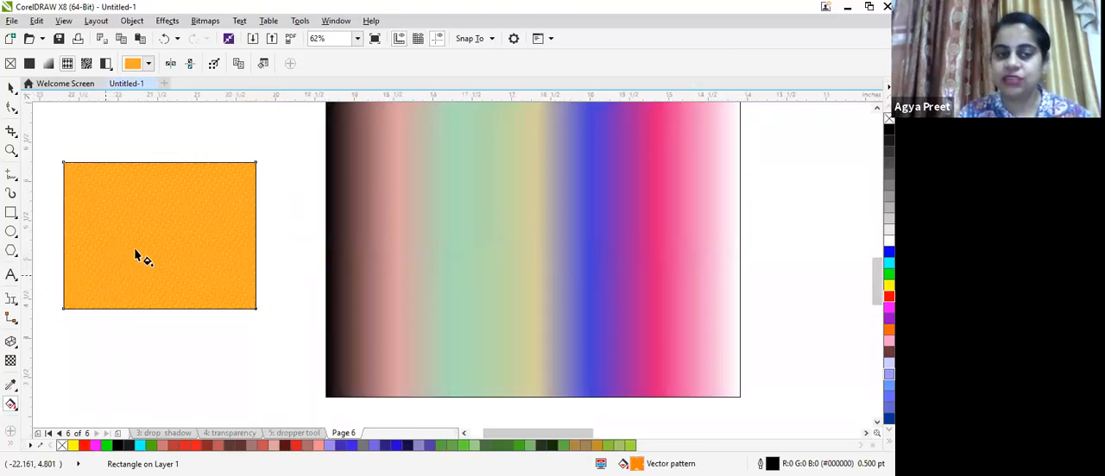
- Zoom in to examine the pattern tiles and open the vector pattern library
{"action": "scroll", "coordinate": [136, 252], "scroll_direction": "up", "scroll_amount": 2}
{"action": "scroll", "coordinate": [135, 248], "scroll_direction": "up", "scroll_amount": 4}
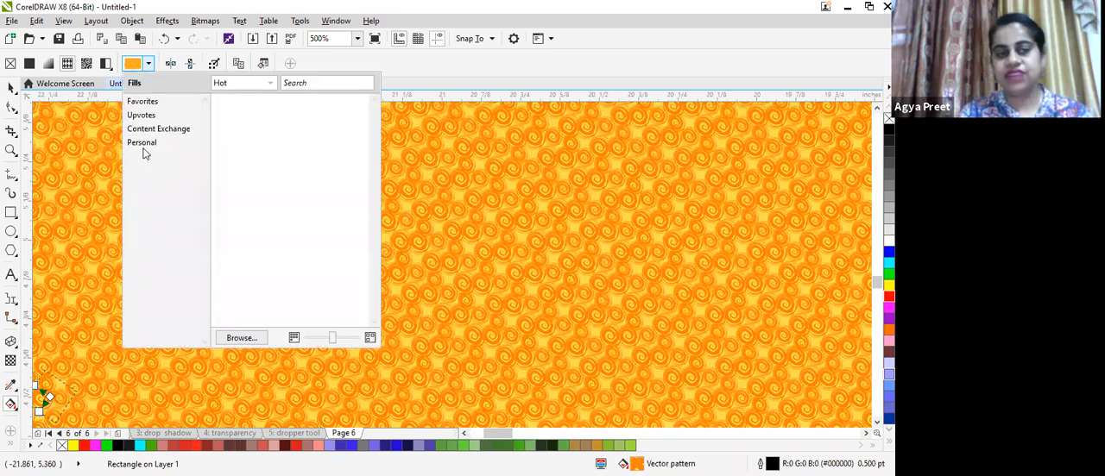
{"action": "left_click", "coordinate": [275, 89]}
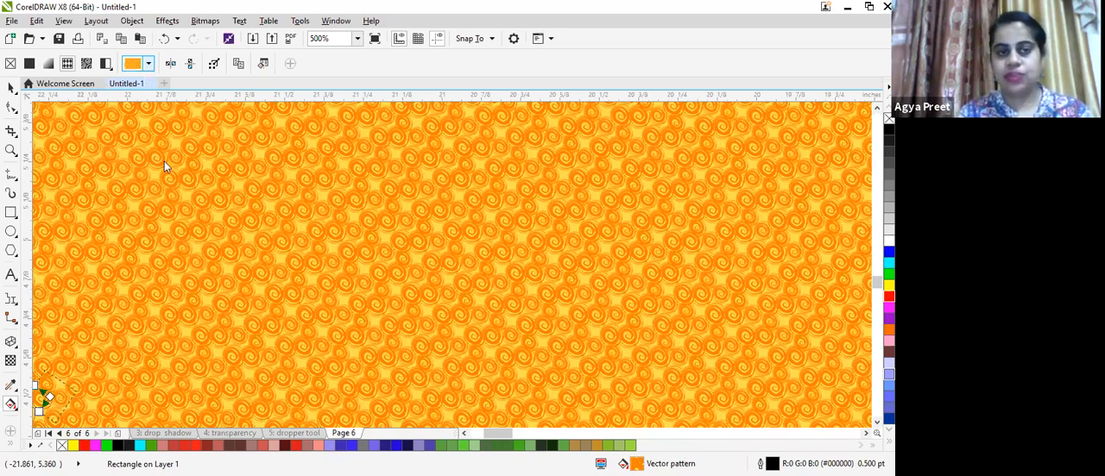
{"action": "scroll", "coordinate": [164, 166], "scroll_direction": "down", "scroll_amount": 1}
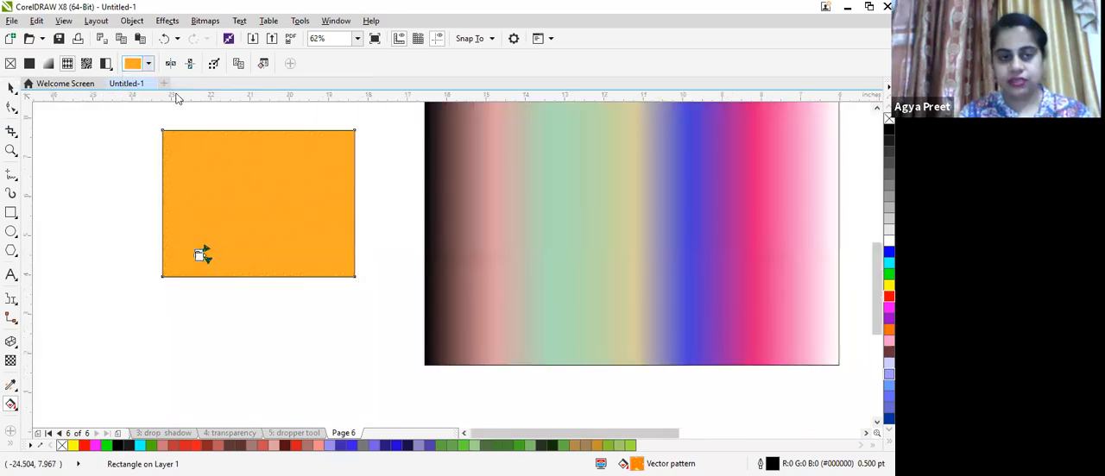
- Choose a red curly-line vector pattern for the rectangle and rotate the pattern with its handle
{"action": "left_click", "coordinate": [11, 88]}
{"action": "left_click", "coordinate": [11, 404]}
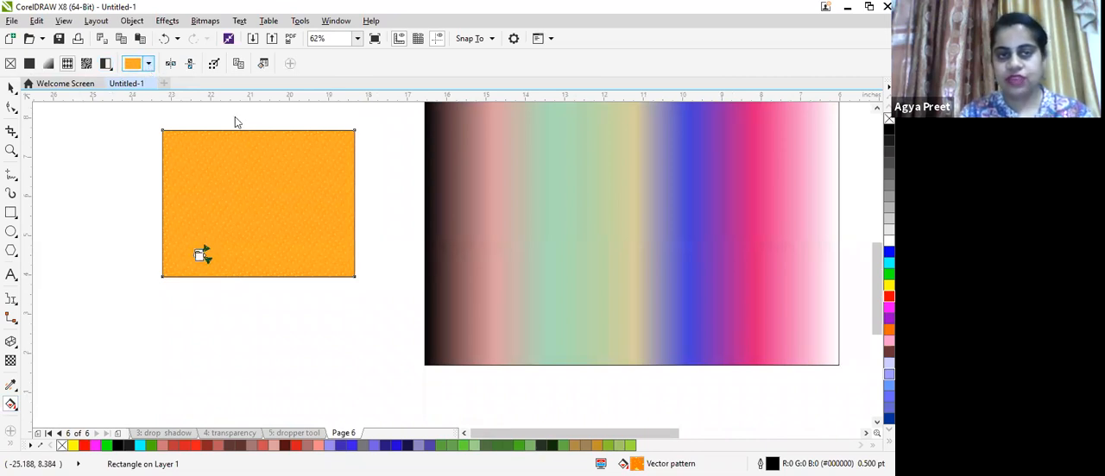
{"action": "left_click", "coordinate": [149, 63]}
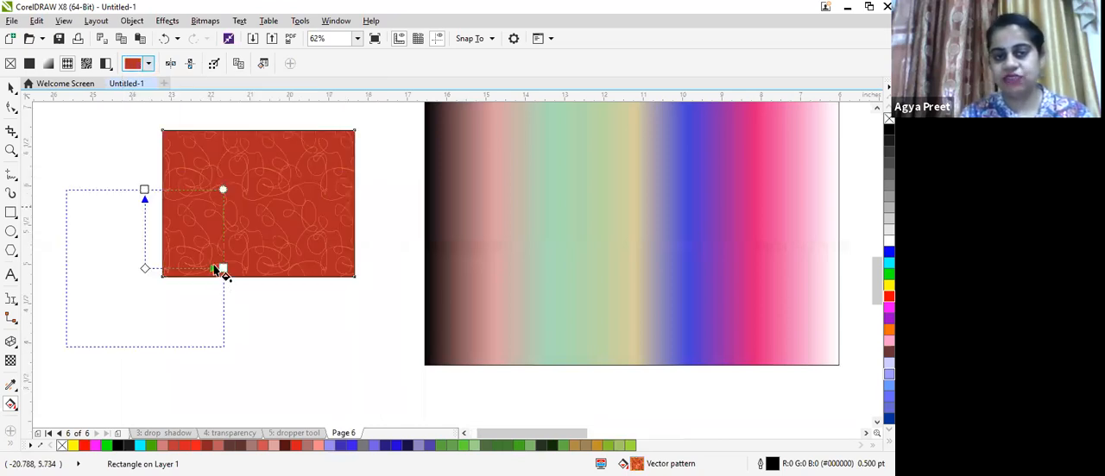
{"action": "scroll", "coordinate": [218, 197], "scroll_direction": "up", "scroll_amount": 1}
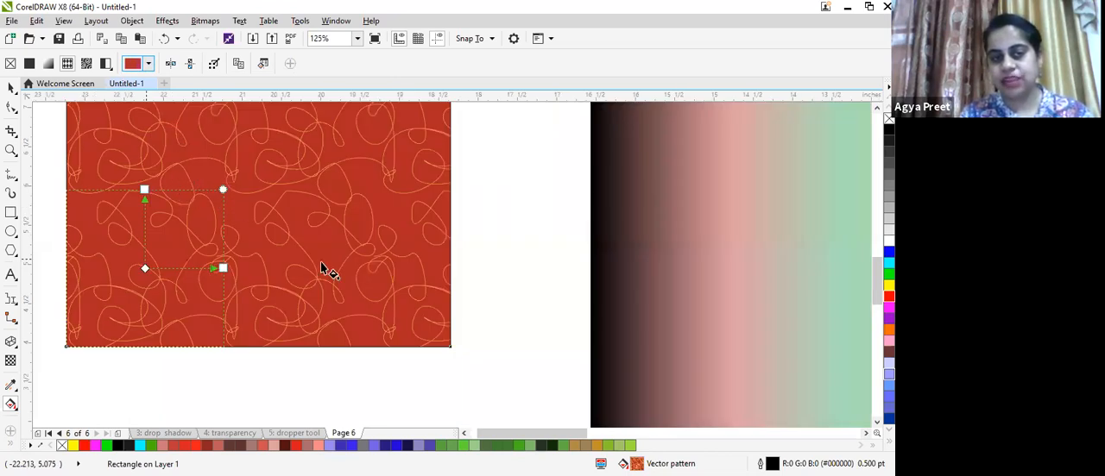
{"action": "left_click_drag", "start_coordinate": [293, 239], "coordinate": [258, 239]}
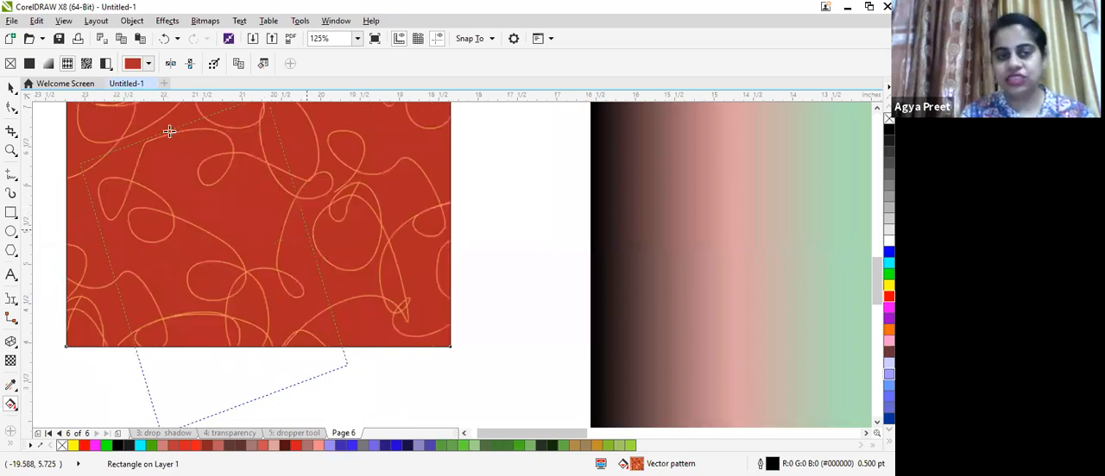
- Scale the red vector pattern down to small tiles with its fill handle
{"action": "left_click_drag", "start_coordinate": [173, 130], "coordinate": [212, 204]}
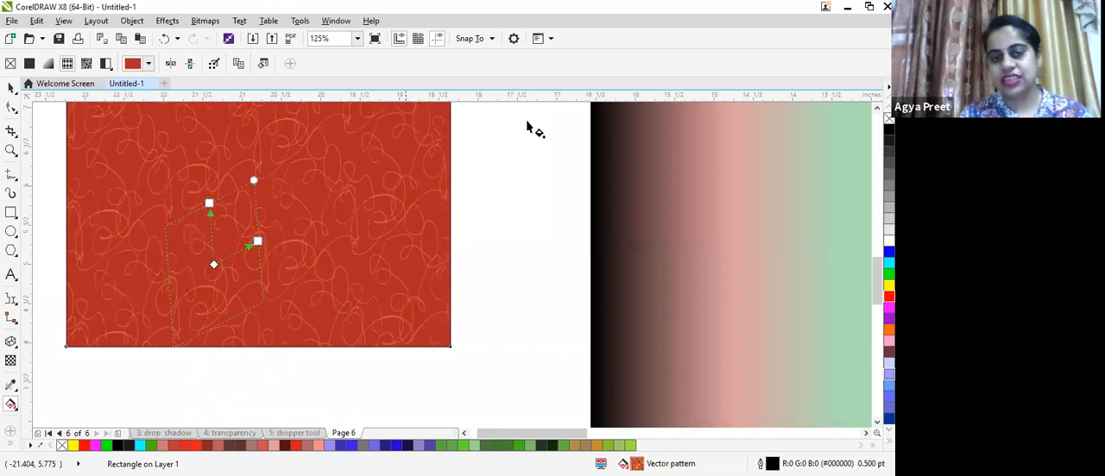
- Draw a rectangle about 3.5 by 3.1 inches left of the vector-patterned rectangle
{"action": "scroll", "coordinate": [14, 219], "scroll_direction": "down", "scroll_amount": 1}
{"action": "left_click", "coordinate": [9, 215]}
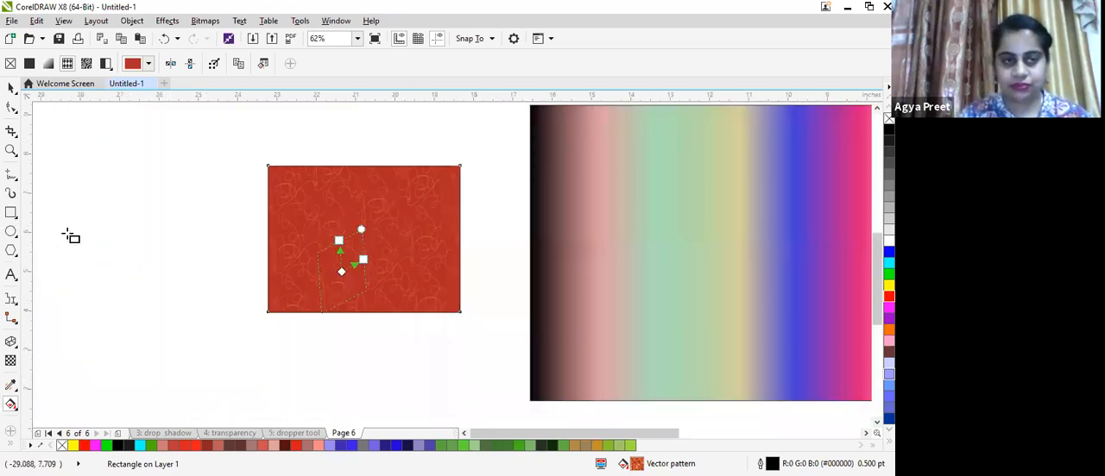
{"action": "left_click_drag", "start_coordinate": [207, 357], "coordinate": [67, 231]}
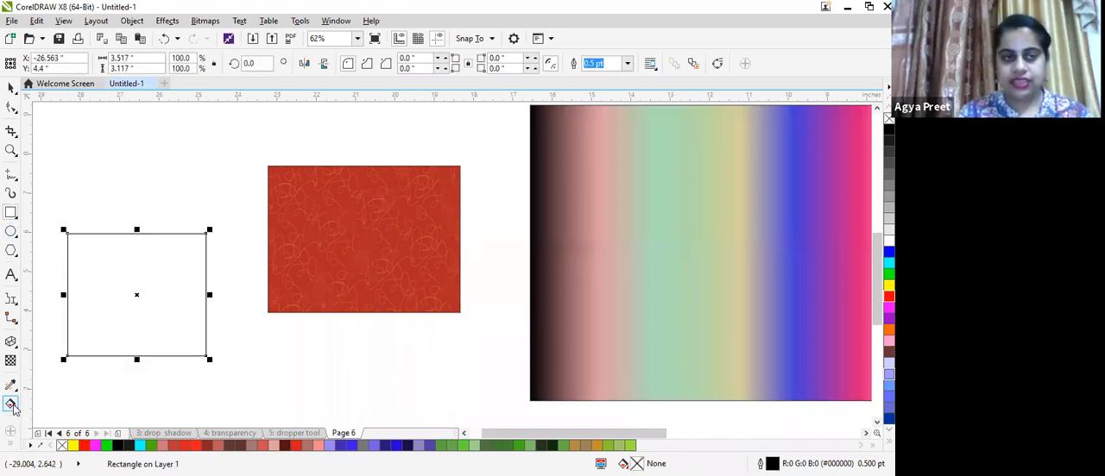
- Apply a bitmap pattern fill to the new rectangle with the Interactive Fill tool
{"action": "left_click", "coordinate": [13, 410]}
{"action": "left_click", "coordinate": [48, 399]}
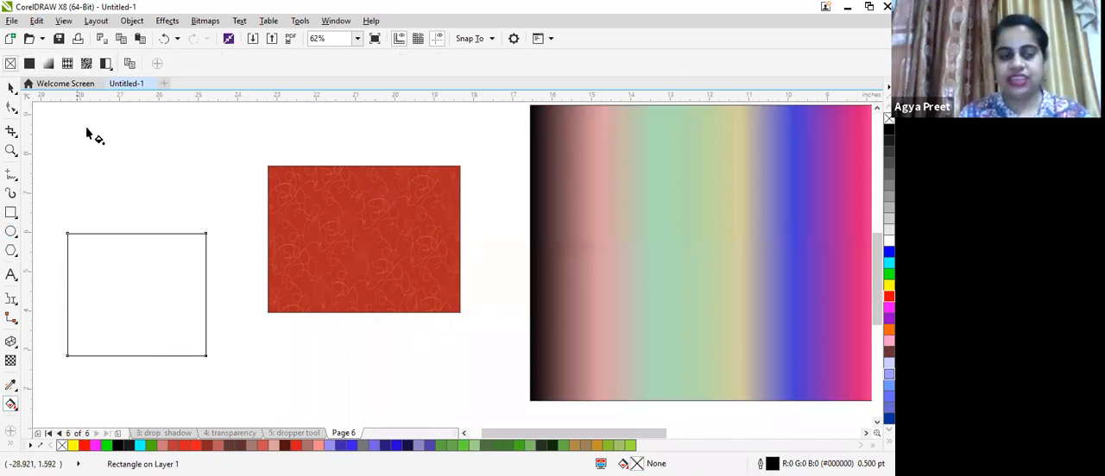
{"action": "left_click", "coordinate": [86, 68]}
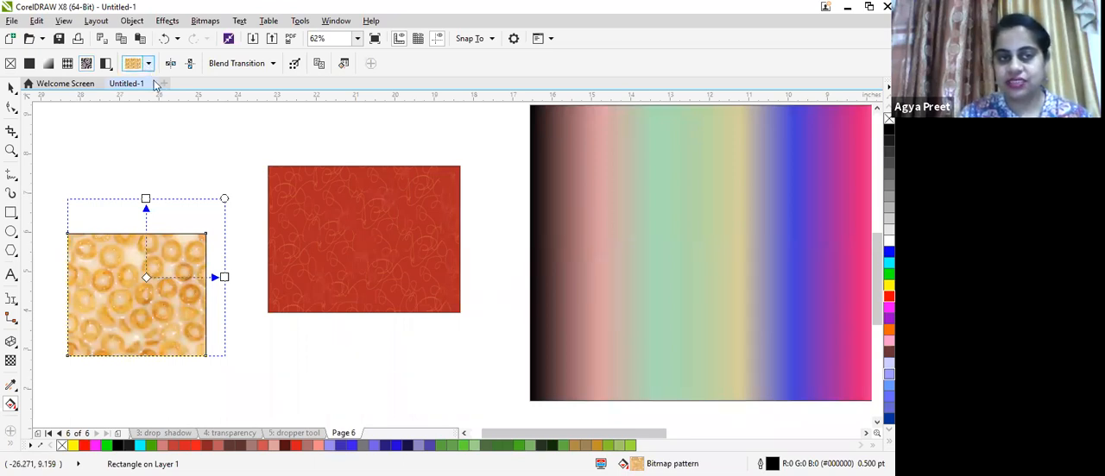
- Open the bitmap pattern library to browse its fill categories, then close it
{"action": "left_click", "coordinate": [149, 63]}
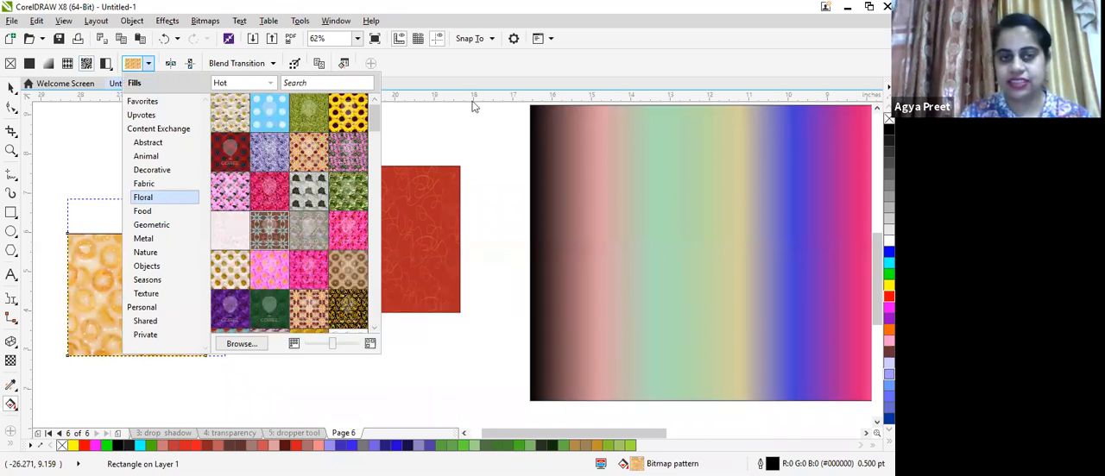
{"action": "left_click", "coordinate": [560, 77]}
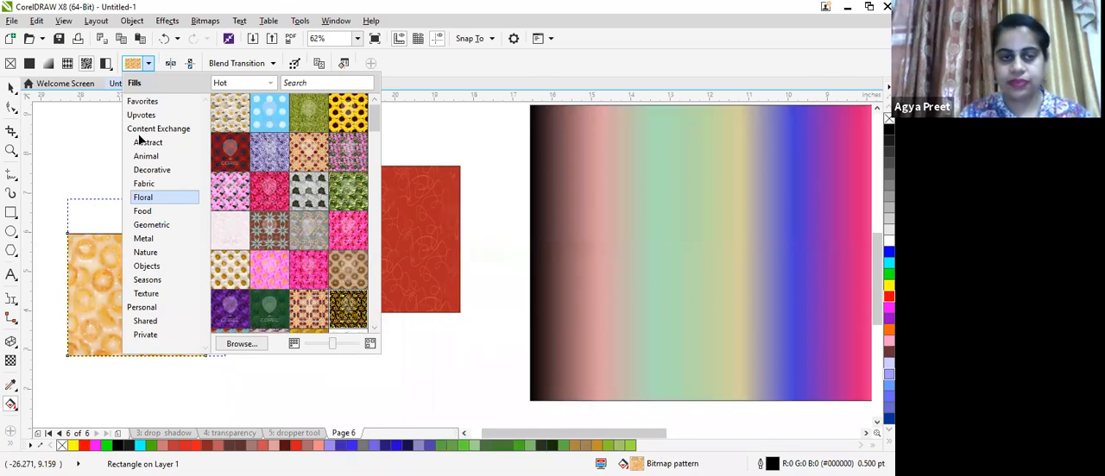
{"action": "left_click", "coordinate": [6, 405]}
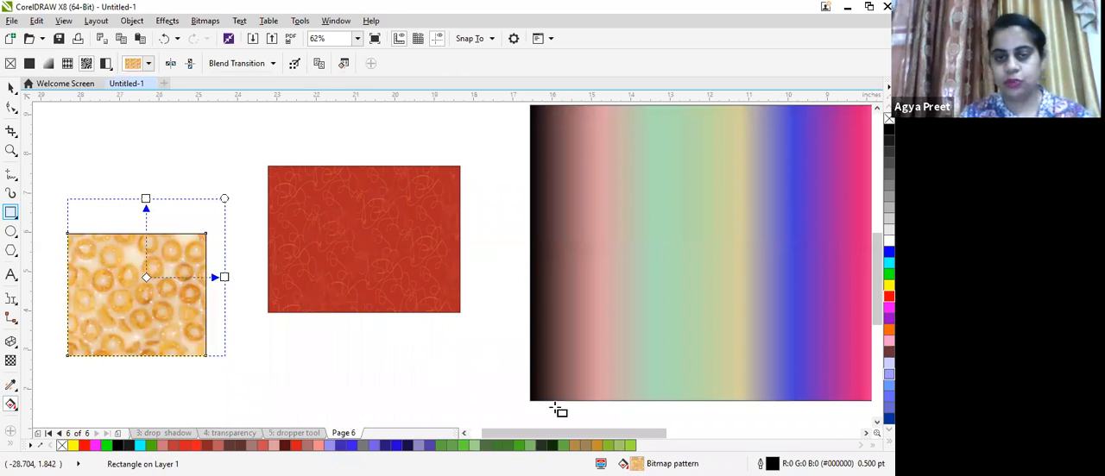
- Draw a large rectangle about 25.5 by 10.7 inches below the other objects
{"action": "scroll", "coordinate": [342, 223], "scroll_direction": "down", "scroll_amount": 2}
{"action": "left_click_drag", "start_coordinate": [305, 303], "coordinate": [556, 407]}
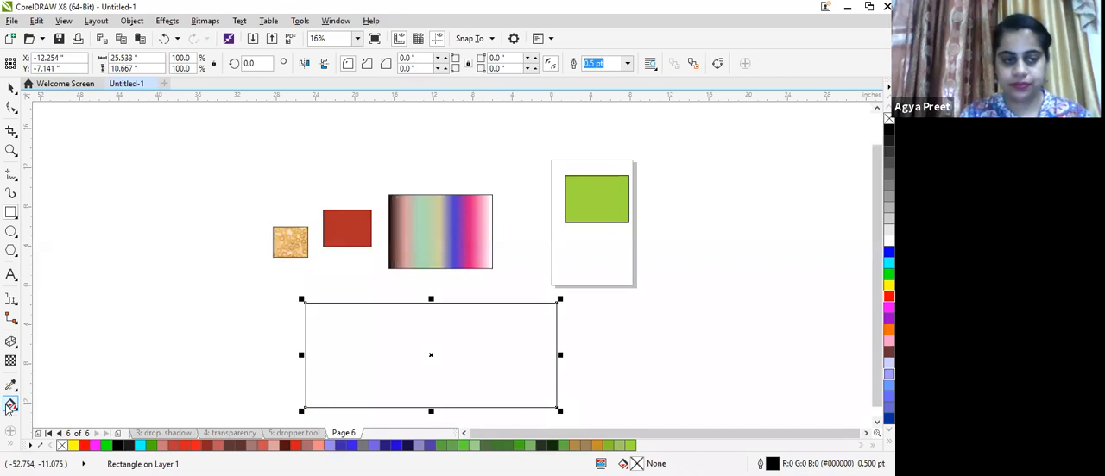
- Apply a two-color pattern fill to the large rectangle with the Interactive Fill tool
{"action": "left_click", "coordinate": [15, 406]}
{"action": "left_click", "coordinate": [53, 400]}
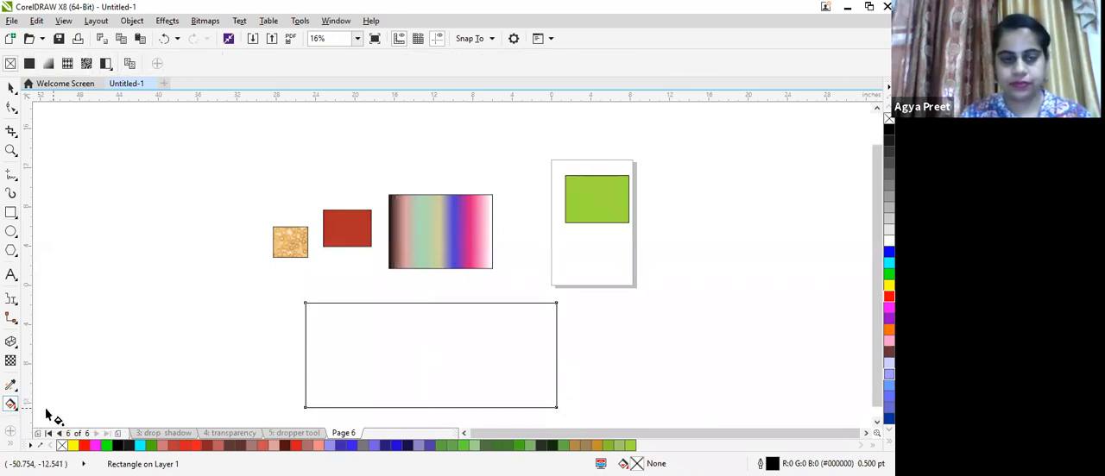
{"action": "left_click", "coordinate": [107, 66]}
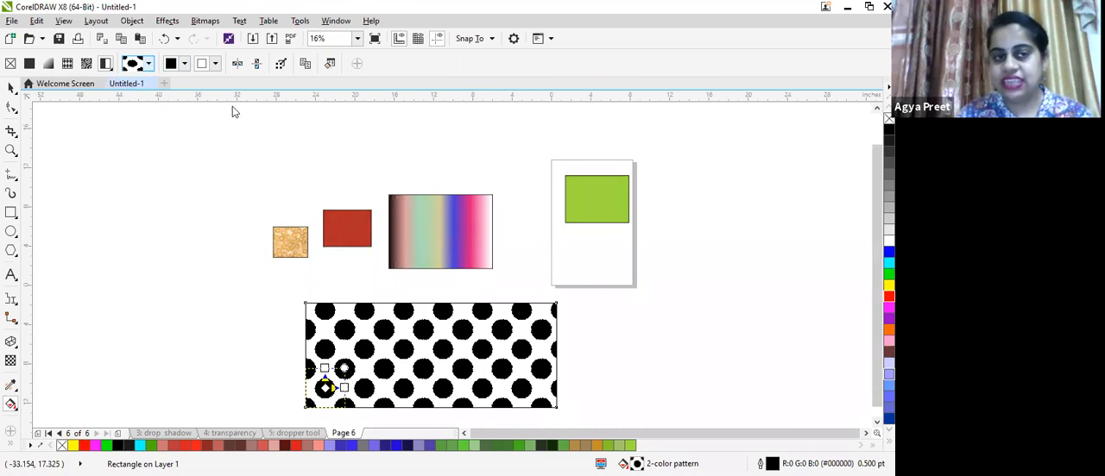
- Choose an interlocking outline pattern from the two-color pattern picker and confirm the document defaults dialog
{"action": "left_click", "coordinate": [149, 63]}
{"action": "left_click", "coordinate": [205, 156]}
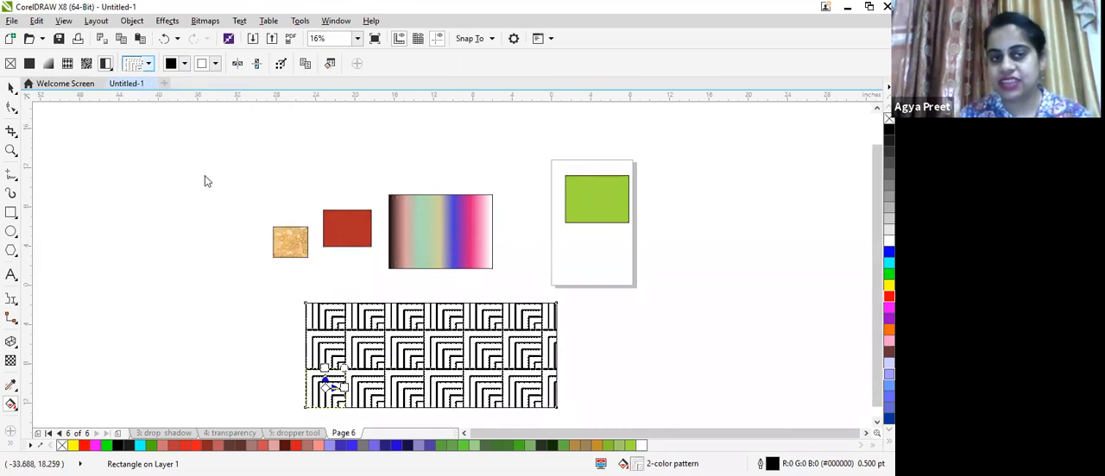
{"action": "left_click", "coordinate": [149, 64]}
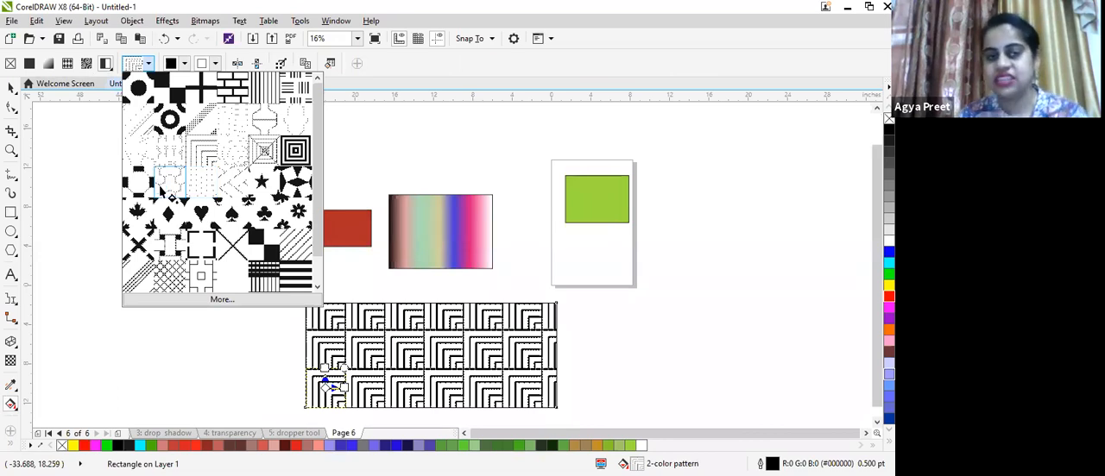
{"action": "left_click", "coordinate": [162, 187]}
{"action": "left_click", "coordinate": [91, 192]}
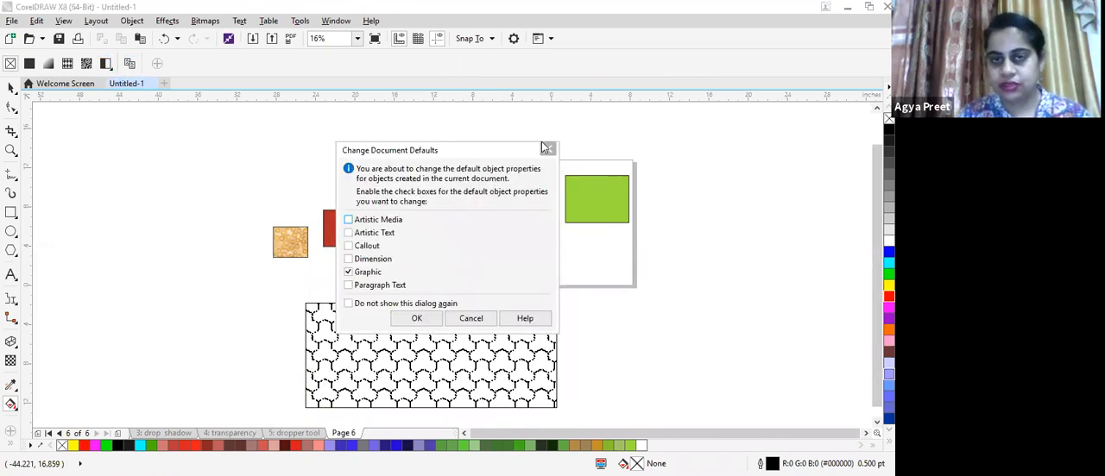
{"action": "left_click", "coordinate": [406, 319]}
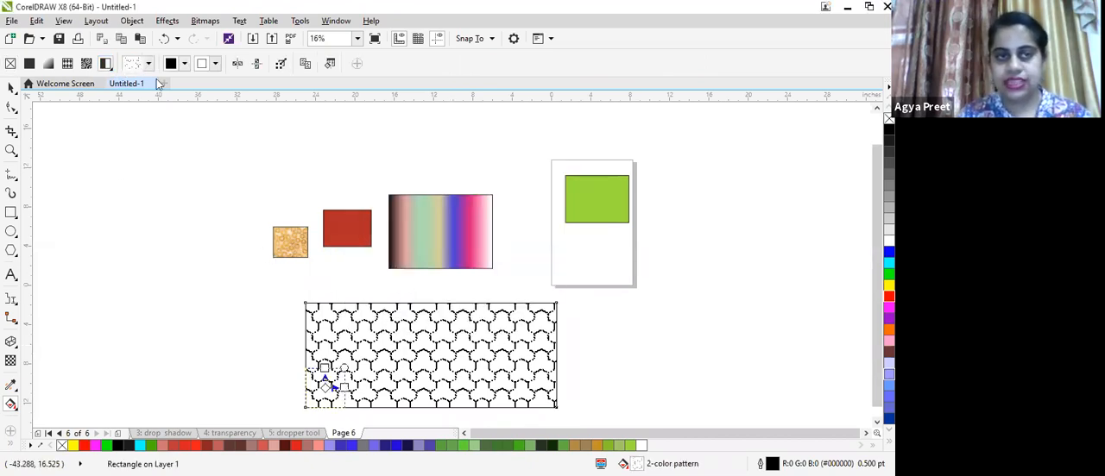
- Set the two-color pattern's front color to red #DB4C4C
{"action": "left_click", "coordinate": [187, 68]}
{"action": "left_click", "coordinate": [186, 67]}
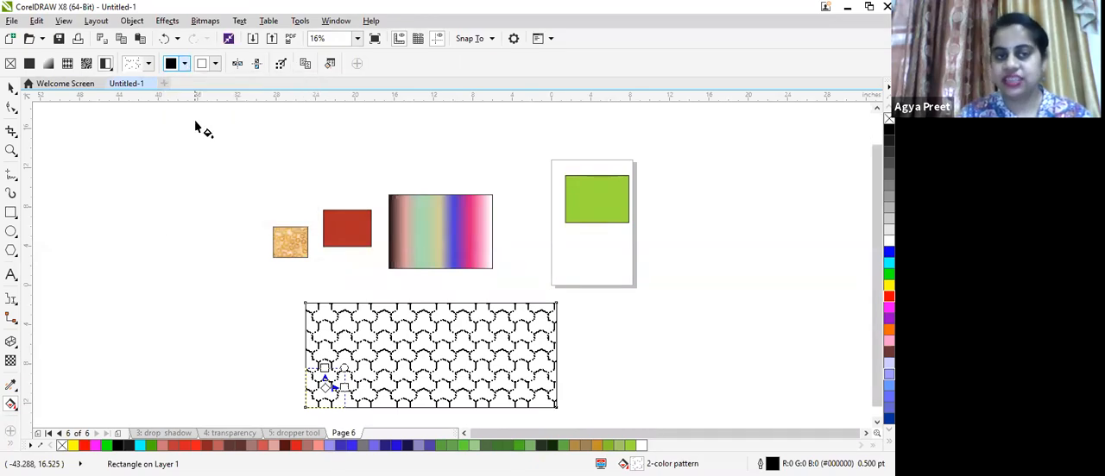
{"action": "left_click", "coordinate": [187, 69]}
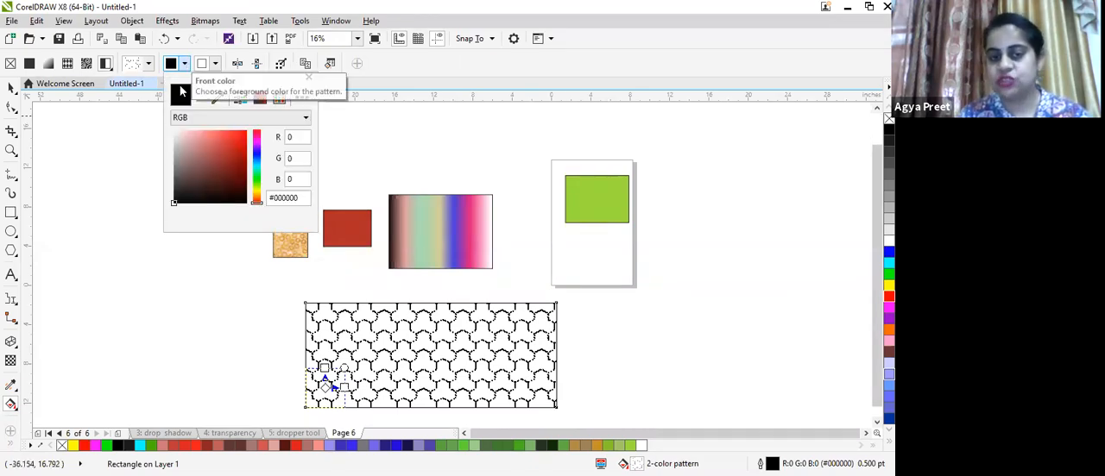
{"action": "left_click", "coordinate": [221, 143]}
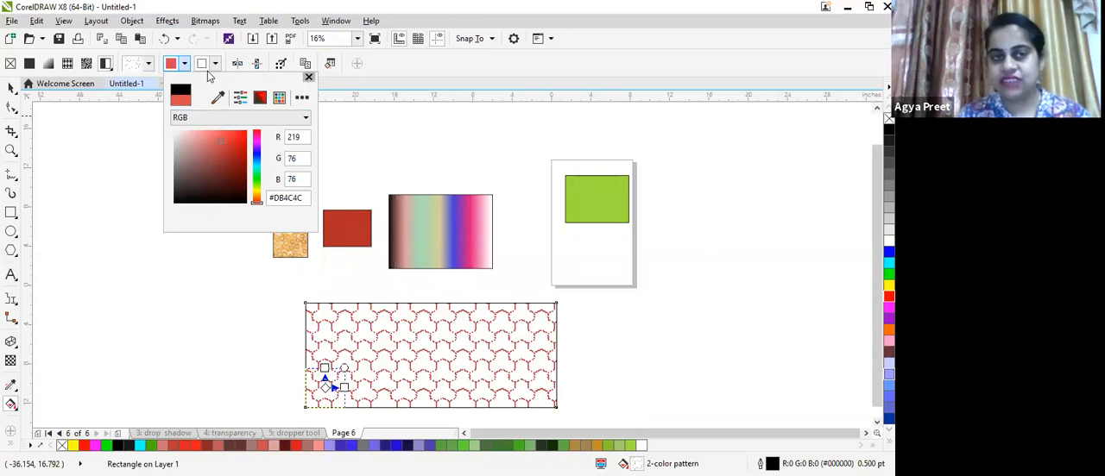
{"action": "left_click", "coordinate": [348, 298]}
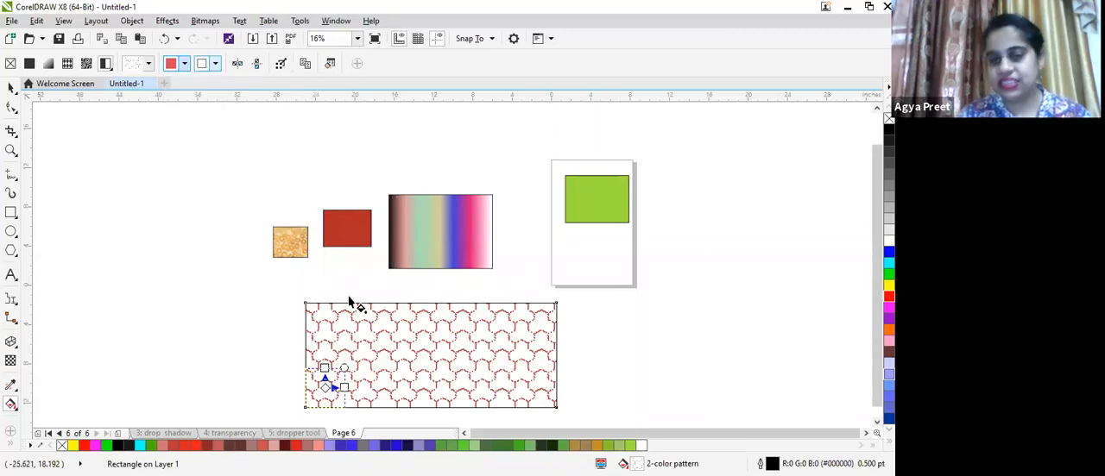
- Set the two-color pattern's back color to green #4FB046
{"action": "left_click", "coordinate": [216, 64]}
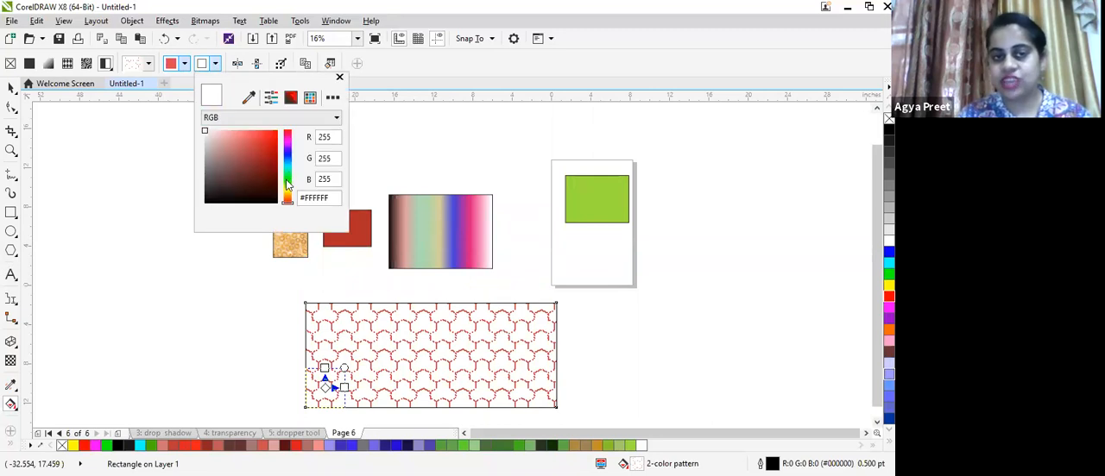
{"action": "left_click", "coordinate": [288, 179]}
{"action": "left_click", "coordinate": [250, 153]}
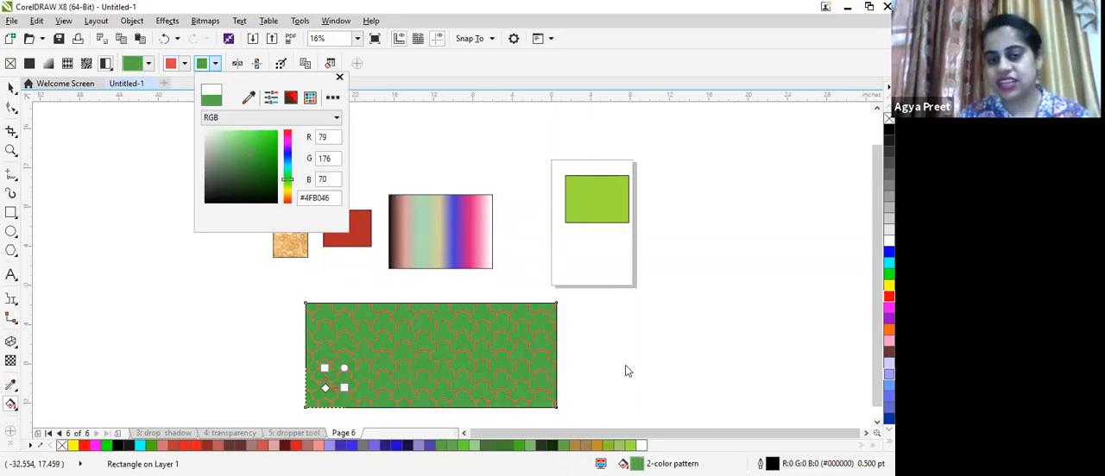
{"action": "left_click", "coordinate": [484, 354]}
- Stretch the patterned rectangle's top edge upward to about 14 inches tall
{"action": "scroll", "coordinate": [483, 354], "scroll_direction": "down", "scroll_amount": 1}
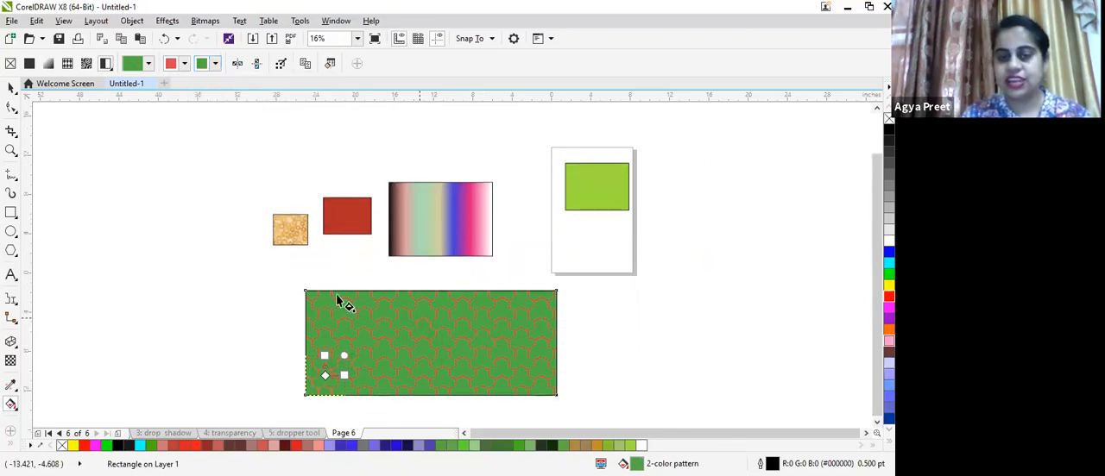
{"action": "left_click", "coordinate": [11, 87]}
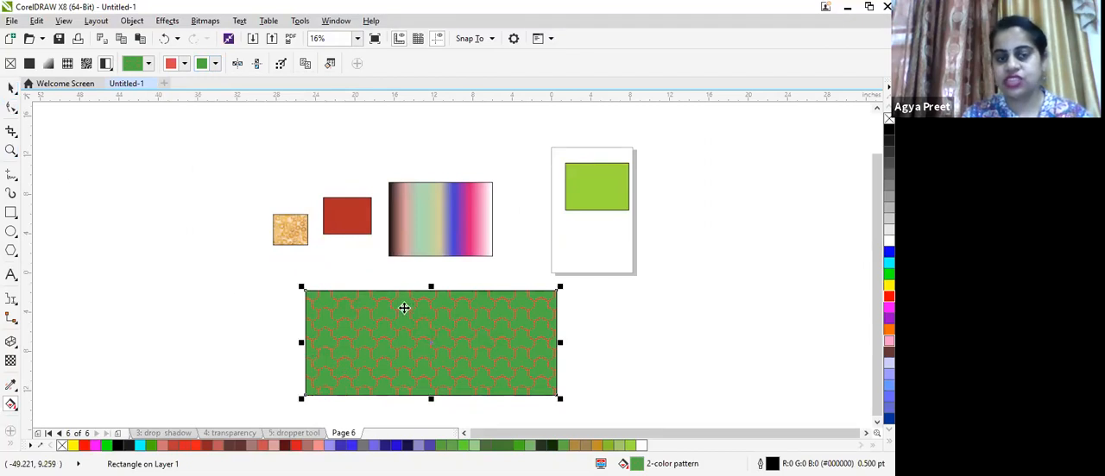
{"action": "left_click", "coordinate": [431, 316]}
{"action": "left_click_drag", "start_coordinate": [431, 287], "coordinate": [430, 254]}
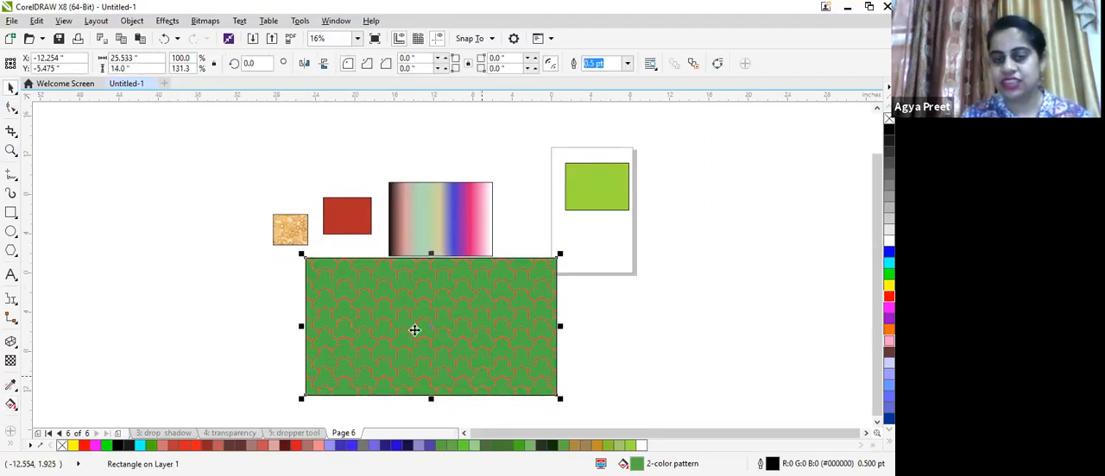
- Reposition, scale and rotate the two-color pattern with its Interactive Fill handles, ending with very large tiles
{"action": "left_click", "coordinate": [11, 404]}
{"action": "left_click_drag", "start_coordinate": [344, 357], "coordinate": [364, 305]}
{"action": "left_click_drag", "start_coordinate": [381, 361], "coordinate": [405, 348]}
{"action": "left_click_drag", "start_coordinate": [358, 300], "coordinate": [431, 312]}
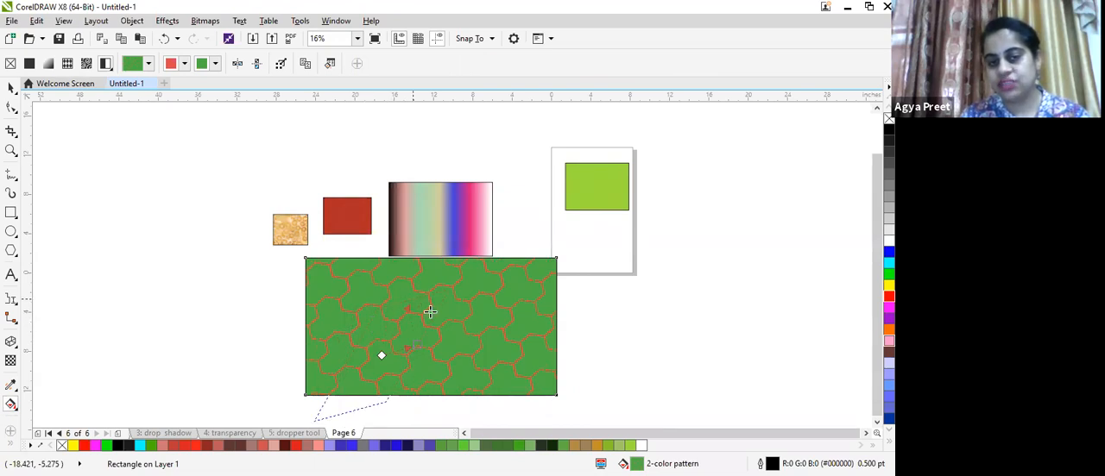
{"action": "left_click_drag", "start_coordinate": [417, 346], "coordinate": [360, 334]}
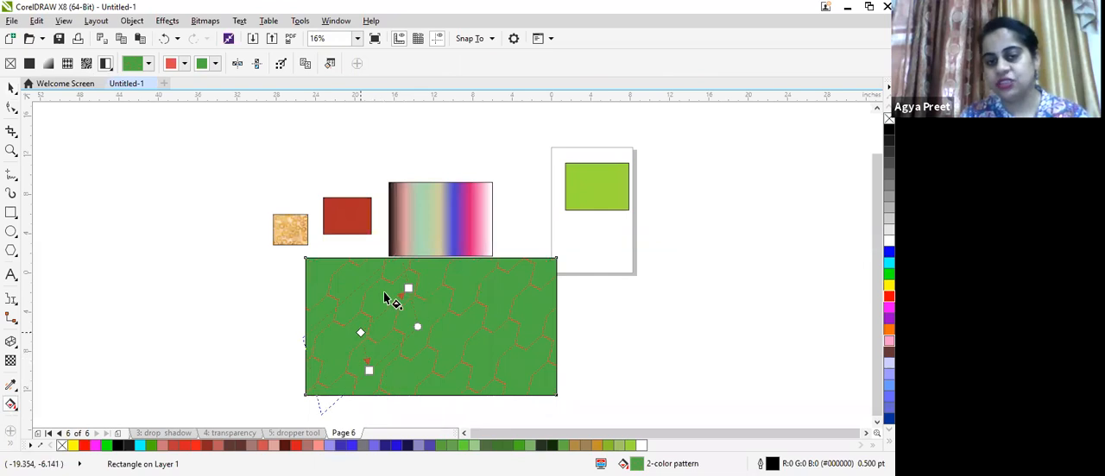
{"action": "left_click_drag", "start_coordinate": [419, 317], "coordinate": [423, 324]}
{"action": "left_click_drag", "start_coordinate": [424, 330], "coordinate": [444, 344]}
{"action": "left_click_drag", "start_coordinate": [373, 320], "coordinate": [384, 287]}
{"action": "left_click_drag", "start_coordinate": [392, 323], "coordinate": [387, 349]}
{"action": "left_click_drag", "start_coordinate": [450, 338], "coordinate": [465, 303]}
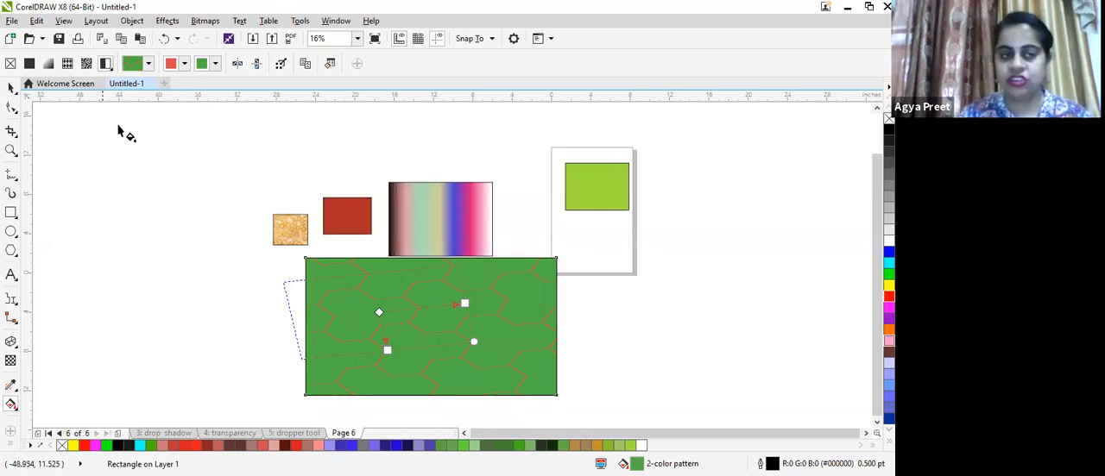
{"action": "left_click_drag", "start_coordinate": [128, 118], "coordinate": [264, 246]}
{"action": "scroll", "coordinate": [262, 242], "scroll_direction": "down", "scroll_amount": 1}
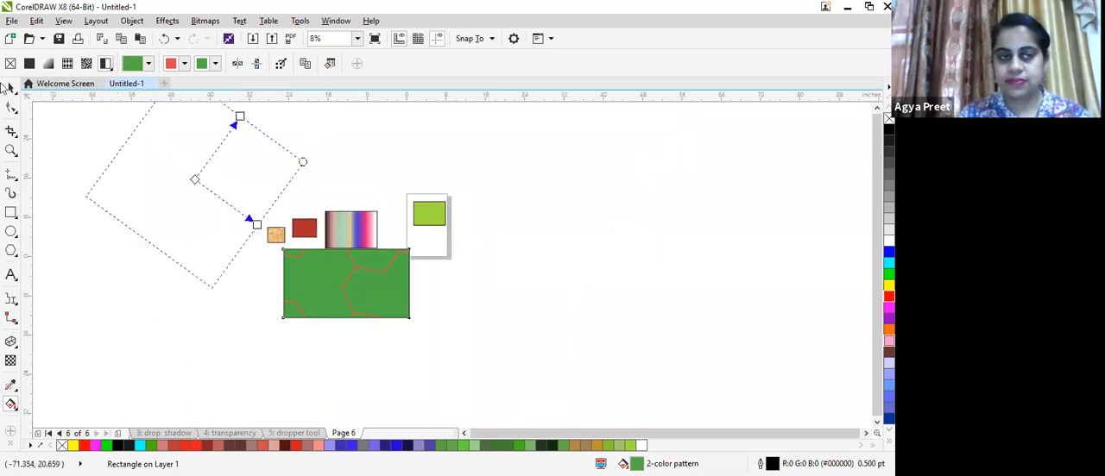
- Select all five filled objects and move them onto the page
{"action": "left_click", "coordinate": [11, 89]}
{"action": "left_click_drag", "start_coordinate": [202, 155], "coordinate": [509, 372]}
{"action": "left_click_drag", "start_coordinate": [448, 322], "coordinate": [427, 222]}
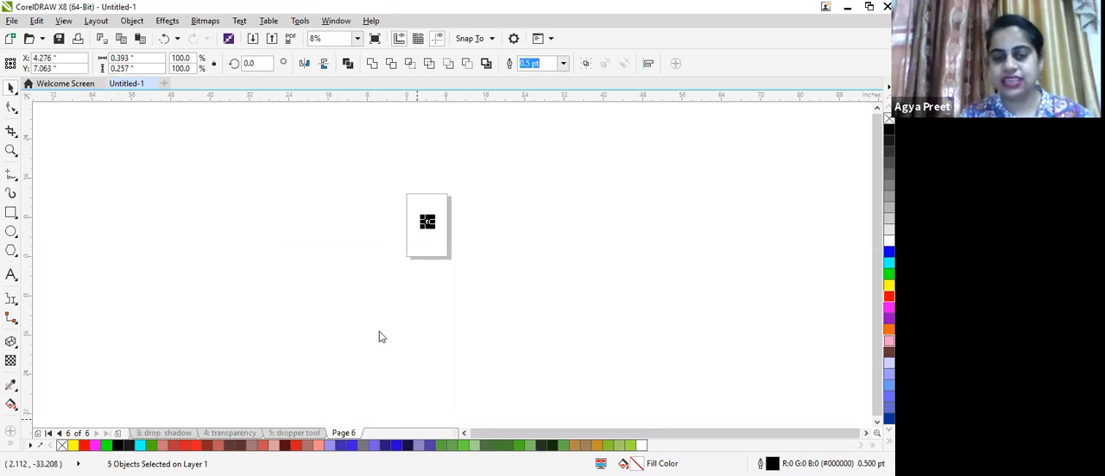
- Rename page 6 as interactive fill
{"action": "right_click", "coordinate": [343, 433]}
{"action": "left_click", "coordinate": [371, 352]}
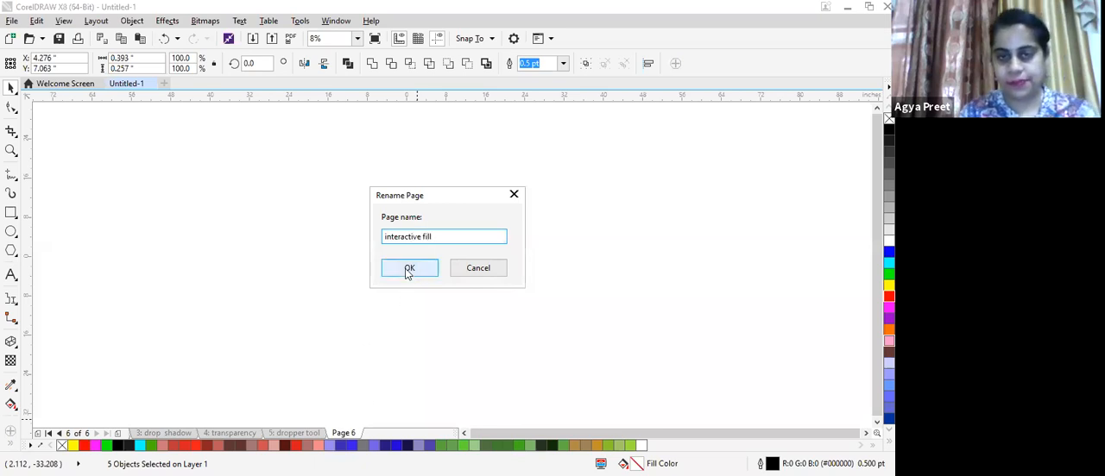
{"action": "key", "text": "Return"}
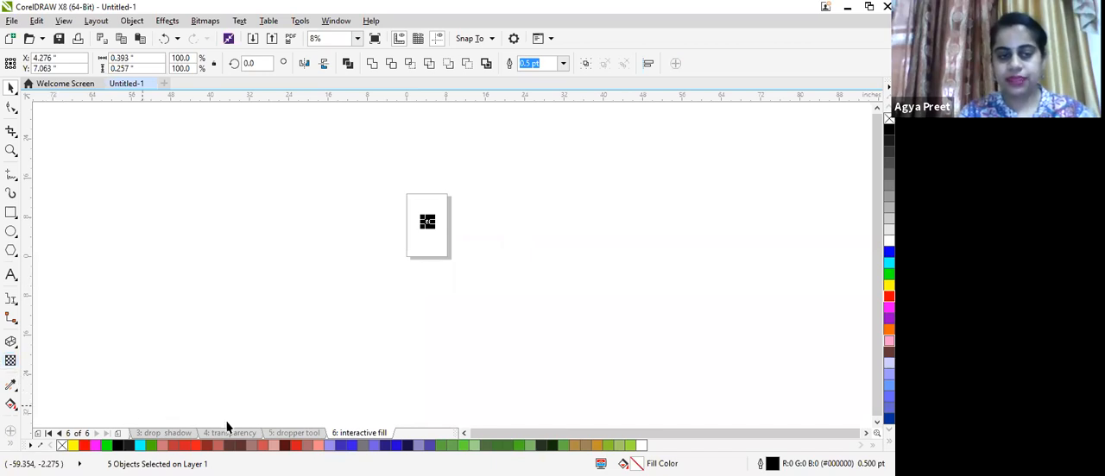
- Switch to the drop shadow page and draw a rectangle left of the page
{"action": "left_click", "coordinate": [174, 434]}
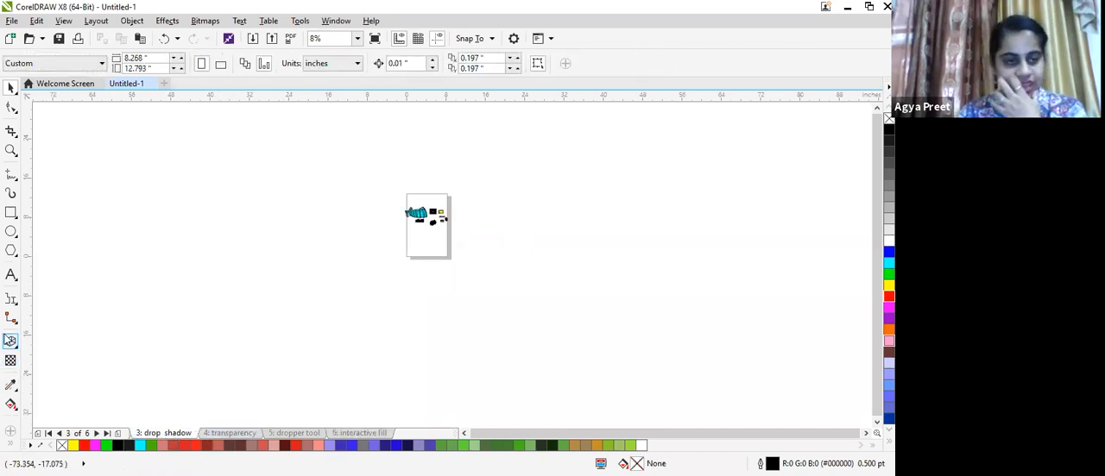
{"action": "left_click", "coordinate": [10, 213]}
{"action": "mouse_move", "coordinate": [79, 188]}
{"action": "left_mouse_down"}
{"action": "mouse_move", "coordinate": [98, 222]}
{"action": "mouse_move", "coordinate": [281, 315]}
{"action": "left_mouse_up"}
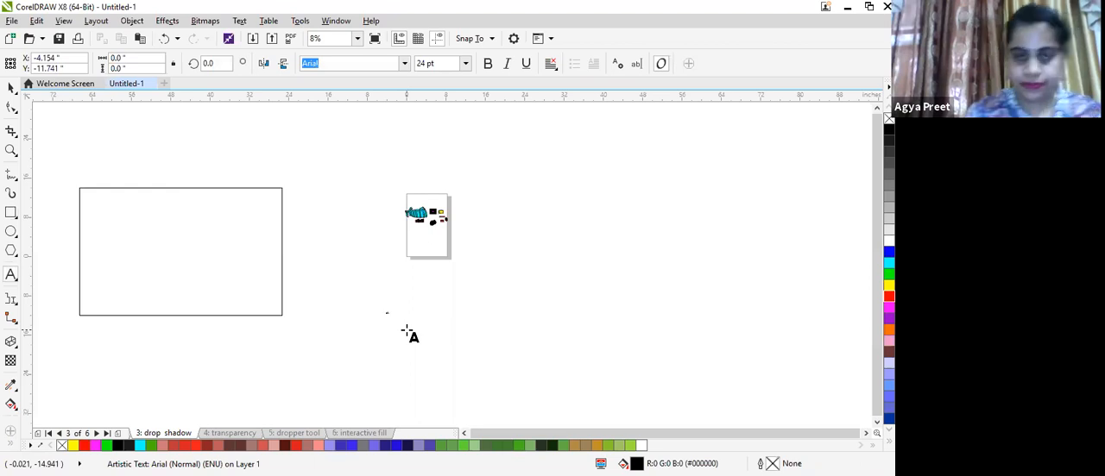
- Enlarge the small artistic text object below the page to a very large size
{"action": "left_click", "coordinate": [12, 87]}
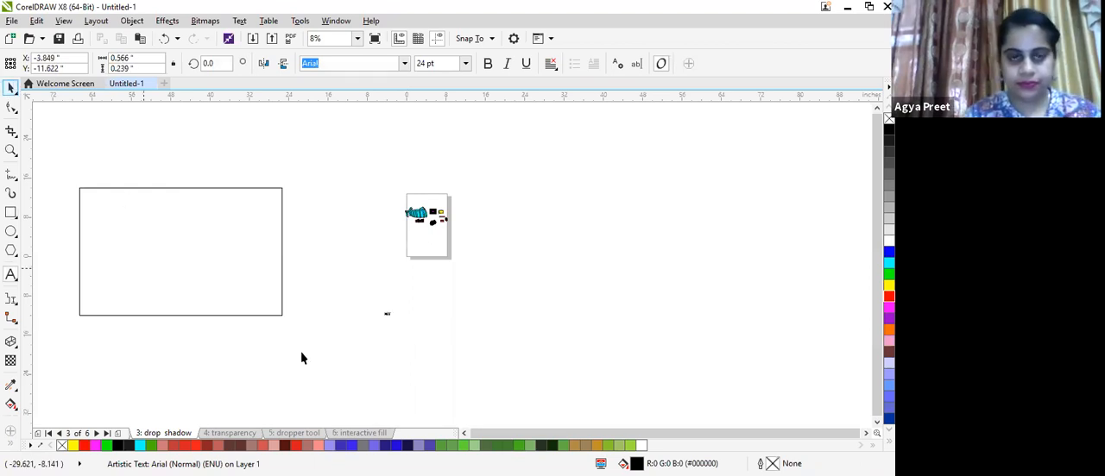
{"action": "left_click_drag", "start_coordinate": [464, 354], "coordinate": [582, 417]}
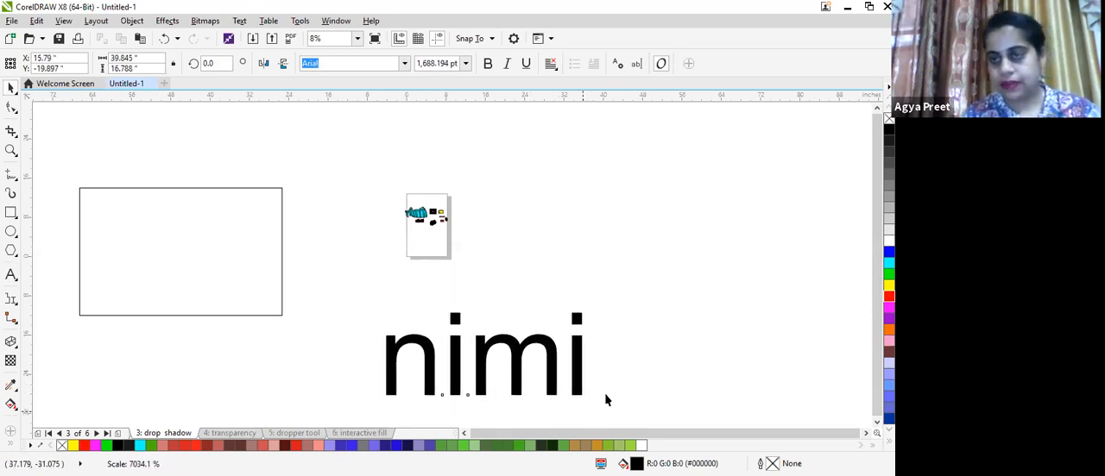
- Fill the nimi text yellow and apply a strong Distort effect to it, adjusting the distortion twice
{"action": "left_click", "coordinate": [889, 285]}
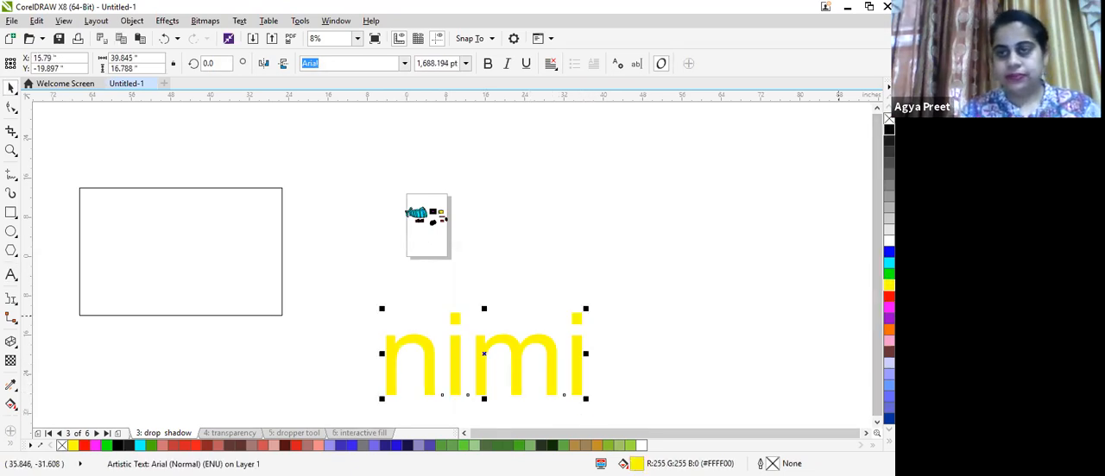
{"action": "left_click", "coordinate": [11, 343]}
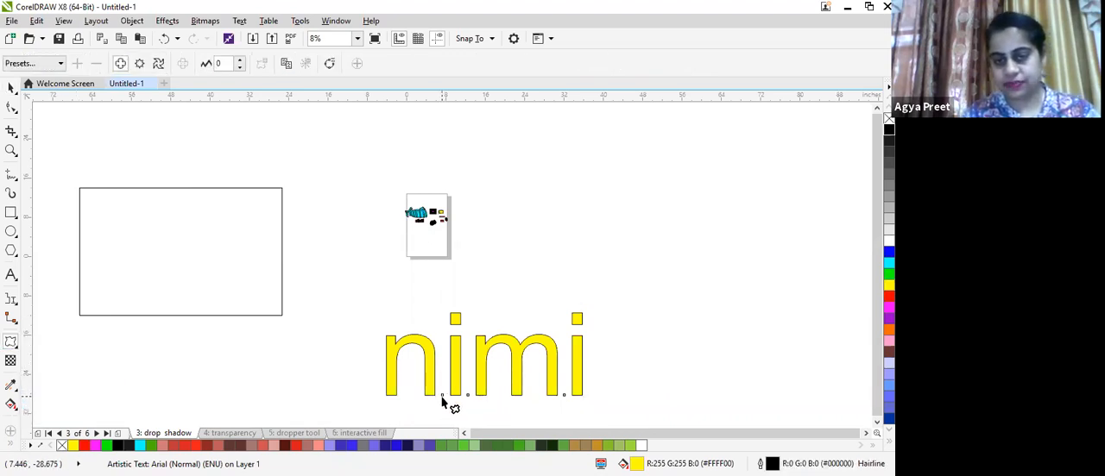
{"action": "left_click_drag", "start_coordinate": [432, 412], "coordinate": [440, 364]}
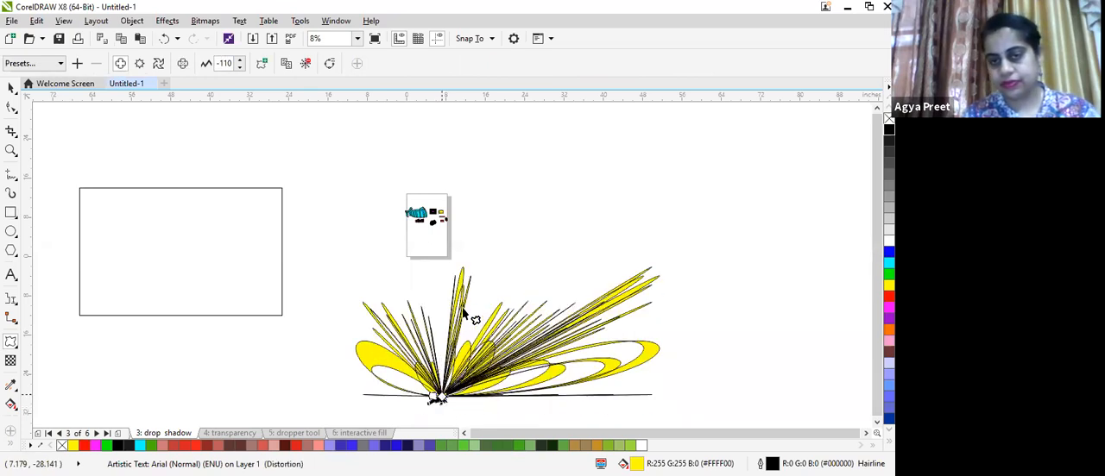
{"action": "left_click_drag", "start_coordinate": [478, 275], "coordinate": [518, 354]}
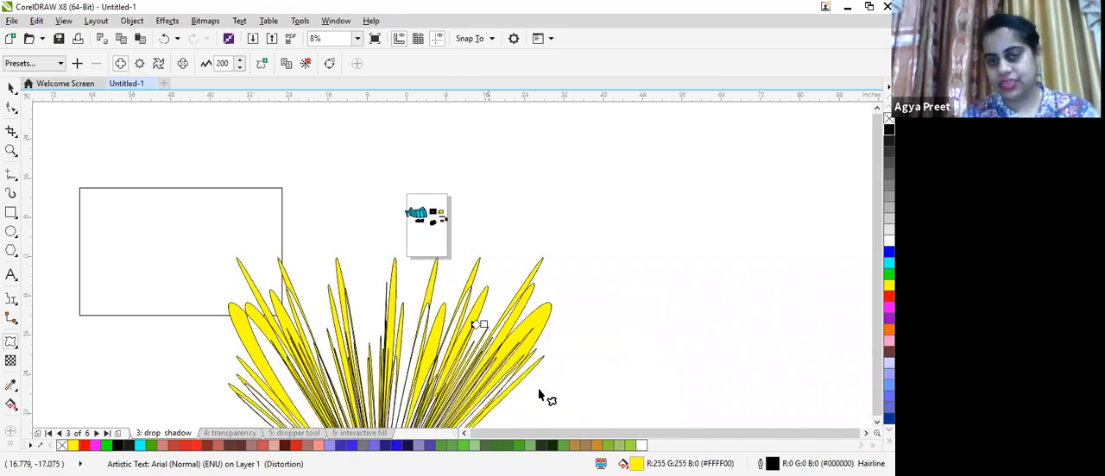
{"action": "scroll", "coordinate": [449, 427], "scroll_direction": "down", "scroll_amount": 1}
{"action": "left_click_drag", "start_coordinate": [443, 421], "coordinate": [534, 365]}
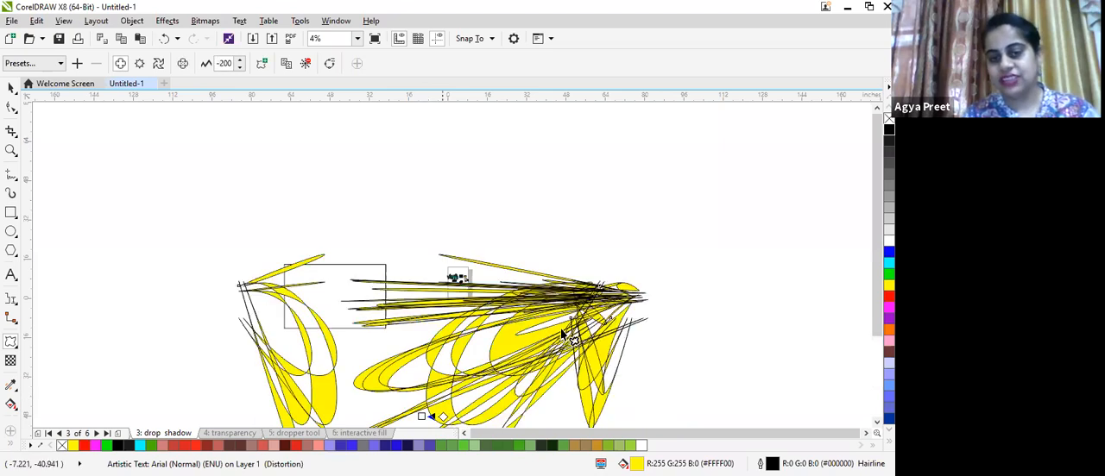
{"action": "scroll", "coordinate": [557, 329], "scroll_direction": "down", "scroll_amount": 1}
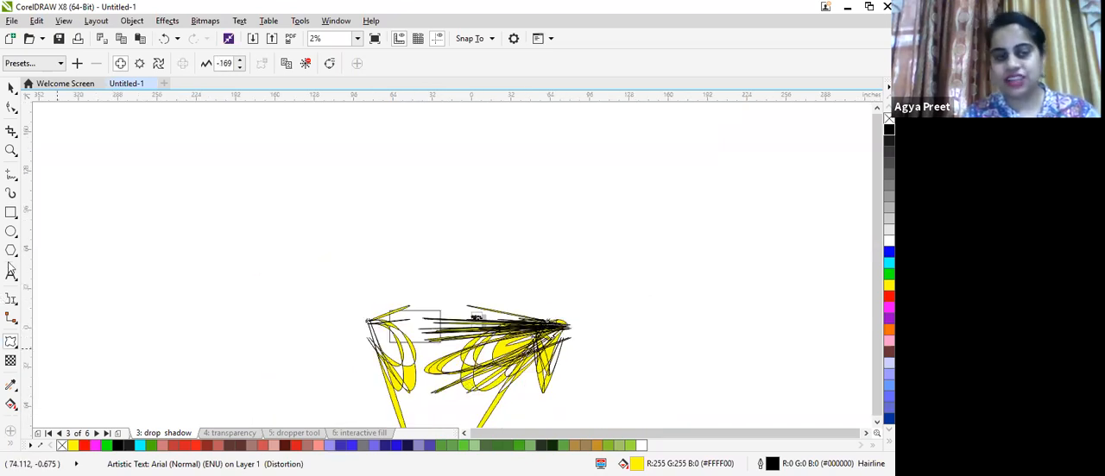
- Fill the rectangle left of the page blue and distort it, reshaping the distortion several times
{"action": "left_click", "coordinate": [10, 213]}
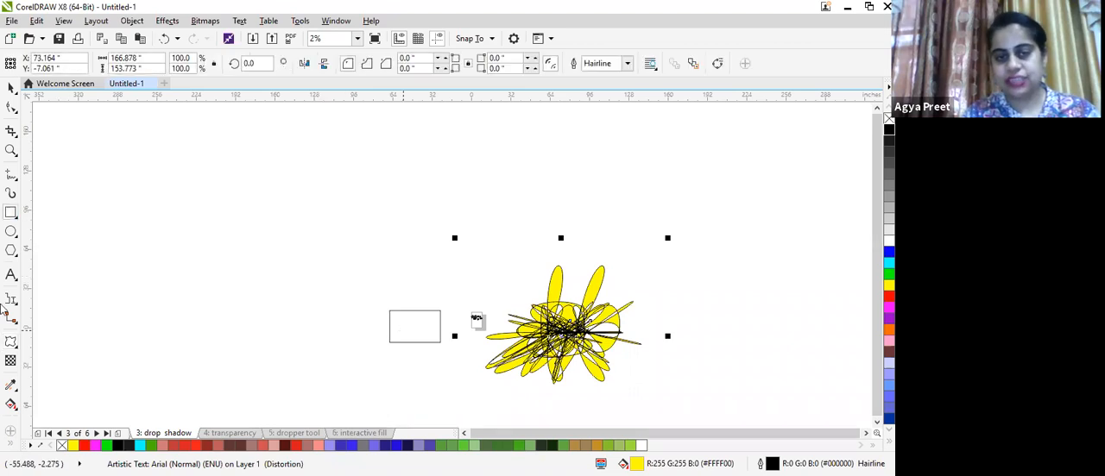
{"action": "left_click", "coordinate": [889, 252]}
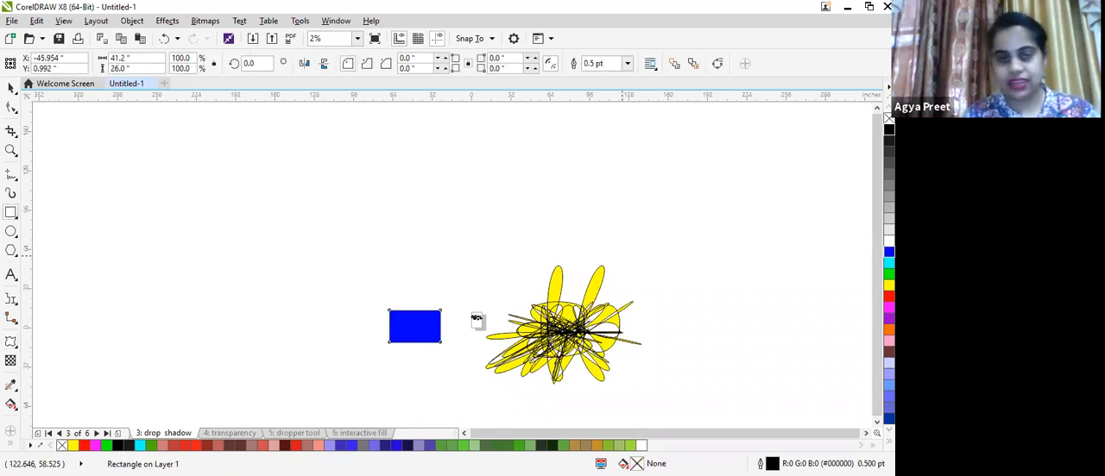
{"action": "left_click", "coordinate": [24, 344]}
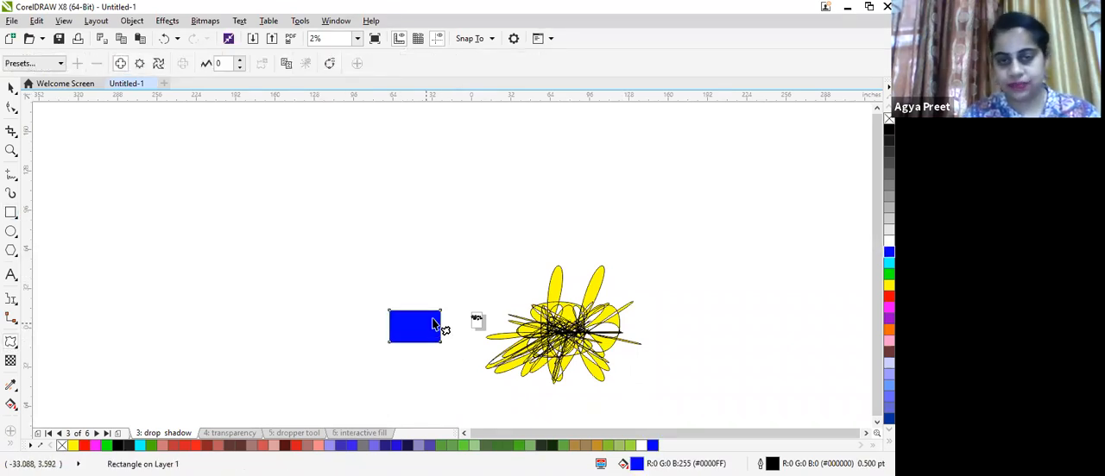
{"action": "left_click_drag", "start_coordinate": [438, 311], "coordinate": [447, 311]}
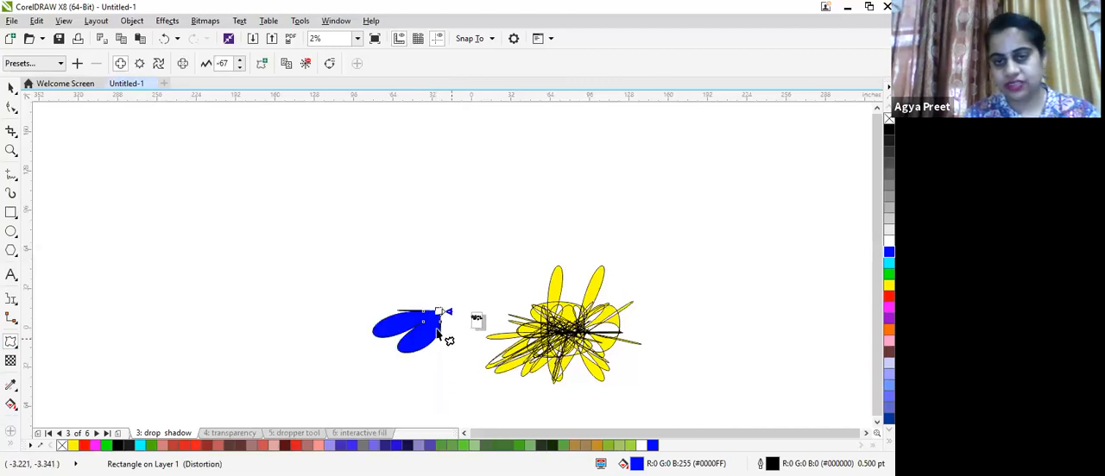
{"action": "left_click_drag", "start_coordinate": [441, 343], "coordinate": [369, 250]}
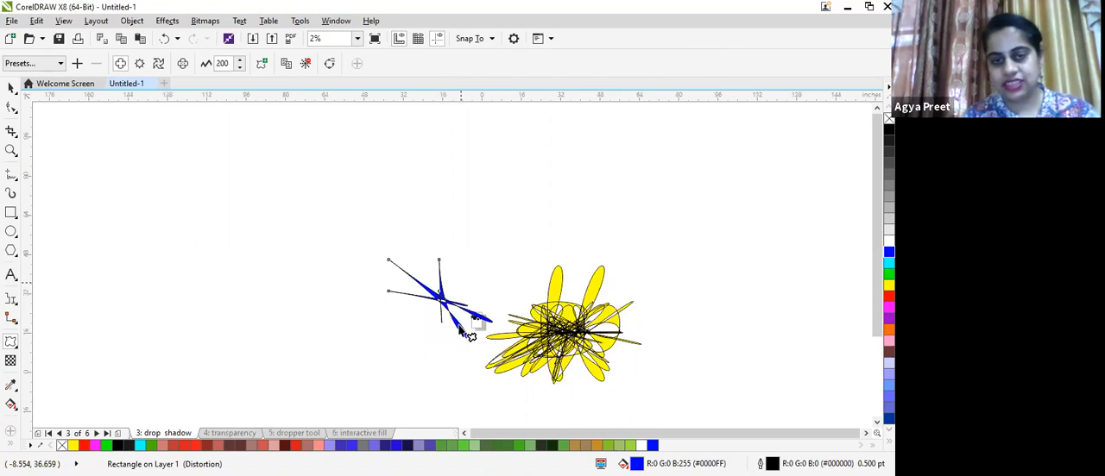
{"action": "scroll", "coordinate": [456, 285], "scroll_direction": "up", "scroll_amount": 4}
{"action": "scroll", "coordinate": [286, 308], "scroll_direction": "up", "scroll_amount": 1}
{"action": "left_click_drag", "start_coordinate": [287, 305], "coordinate": [331, 357]}
{"action": "scroll", "coordinate": [376, 305], "scroll_direction": "down", "scroll_amount": 1}
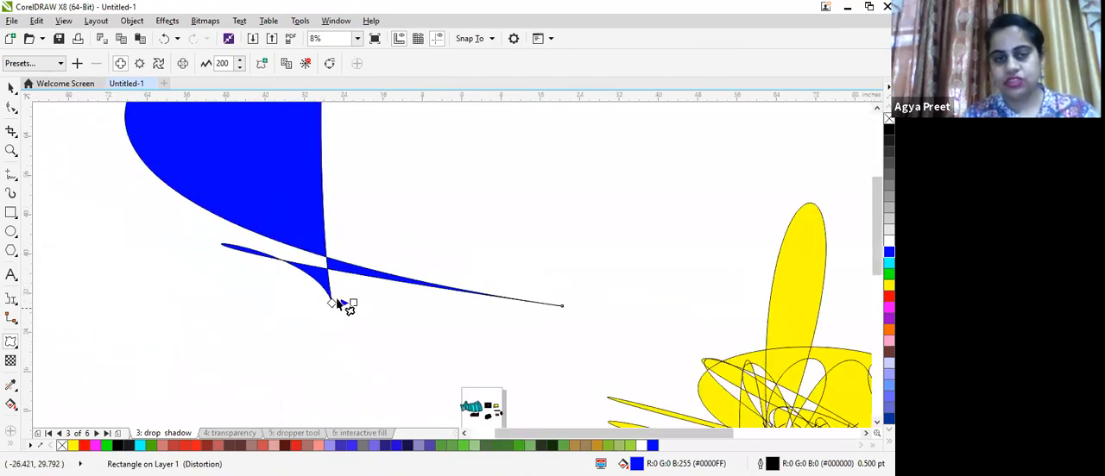
{"action": "left_click_drag", "start_coordinate": [308, 345], "coordinate": [278, 315]}
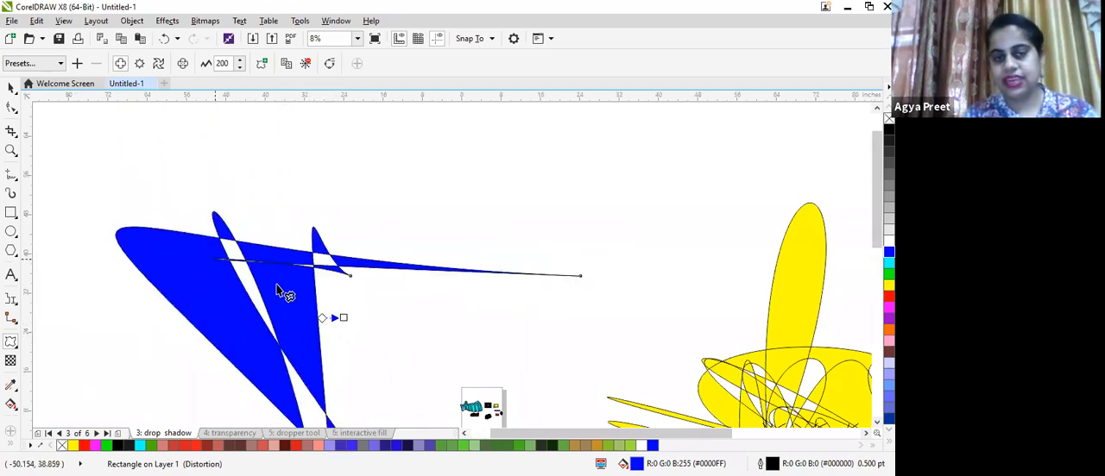
{"action": "left_click_drag", "start_coordinate": [215, 259], "coordinate": [331, 296]}
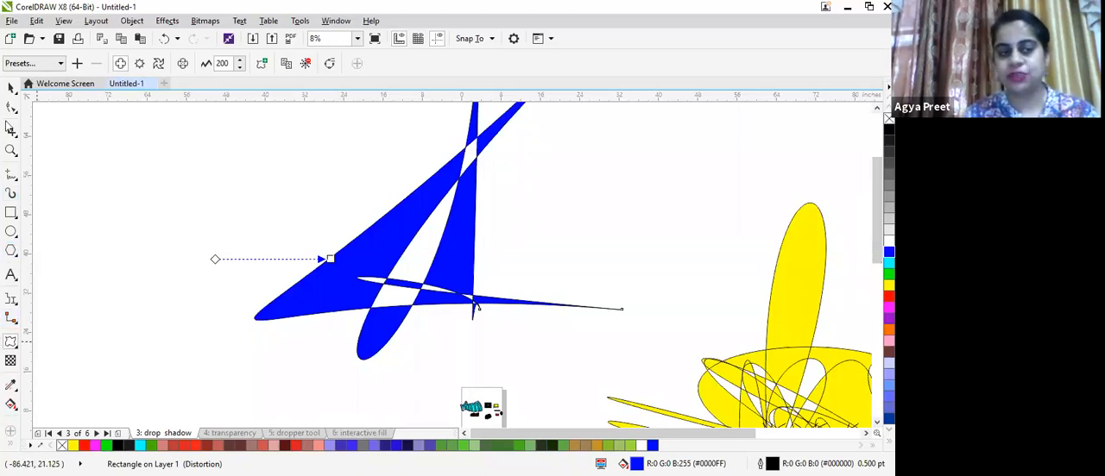
- Switch to the connector tool page and move the cube's front rectangle right and up
{"action": "left_click", "coordinate": [11, 87]}
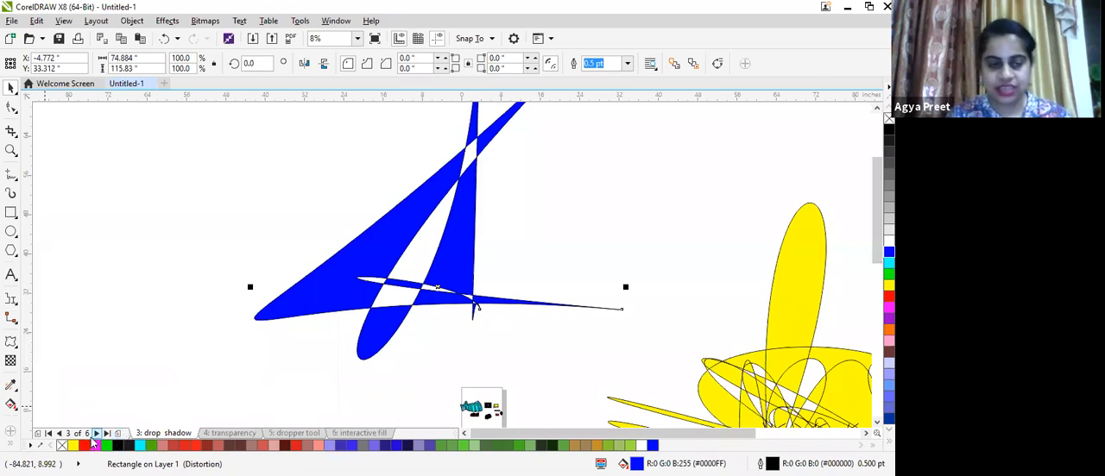
{"action": "left_click", "coordinate": [57, 434]}
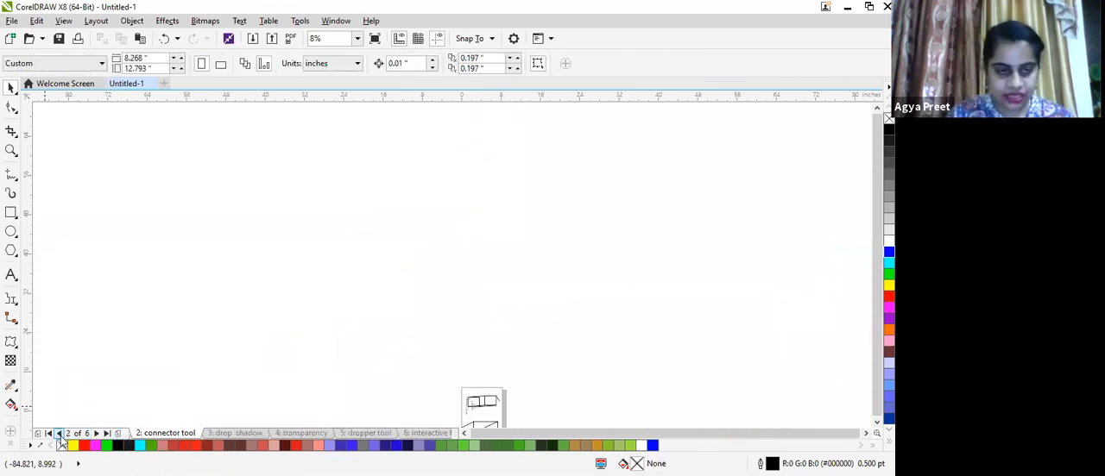
{"action": "scroll", "coordinate": [354, 427], "scroll_direction": "up", "scroll_amount": 3}
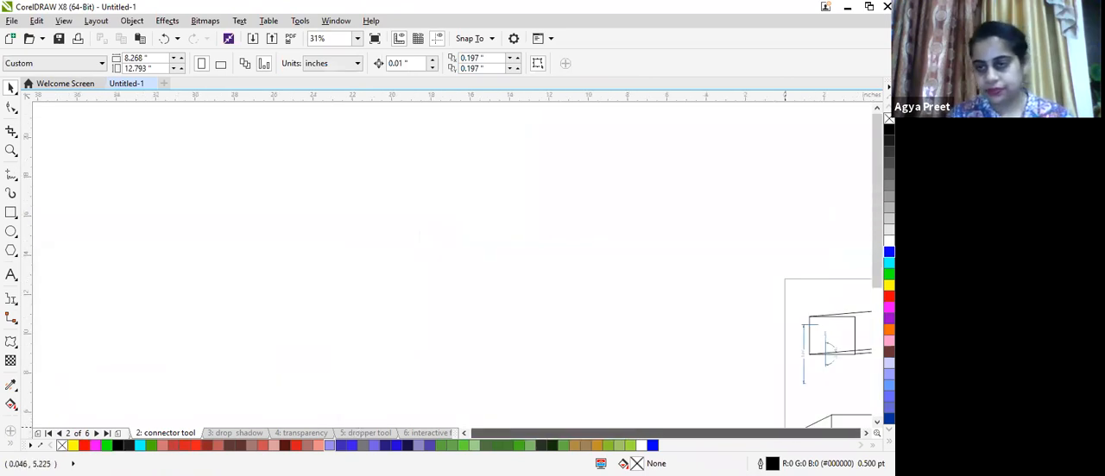
{"action": "left_click_drag", "start_coordinate": [877, 254], "coordinate": [868, 387]}
{"action": "left_click", "coordinate": [868, 435]}
{"action": "left_click", "coordinate": [868, 435]}
{"action": "left_click", "coordinate": [867, 435]}
{"action": "left_click", "coordinate": [868, 435]}
{"action": "left_click", "coordinate": [867, 435]}
{"action": "left_click", "coordinate": [868, 435]}
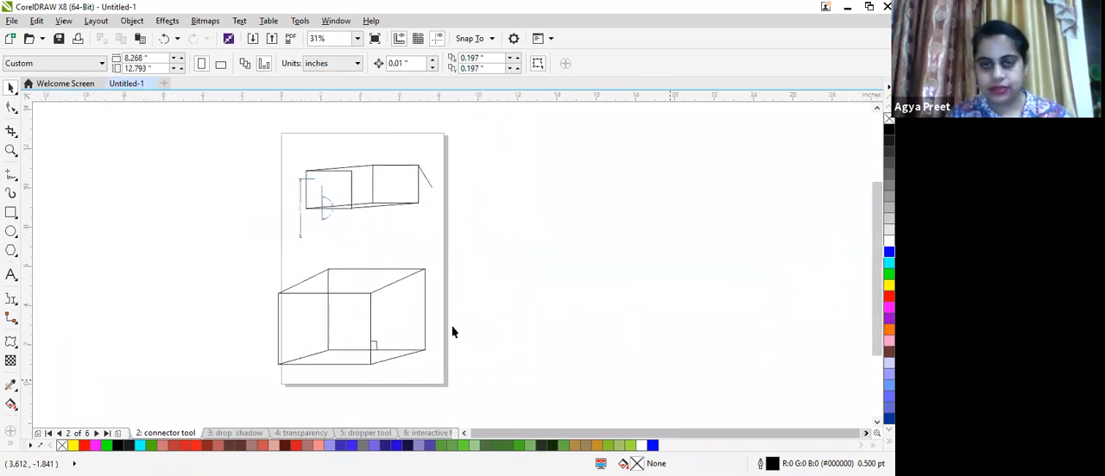
{"action": "scroll", "coordinate": [453, 331], "scroll_direction": "up", "scroll_amount": 1}
{"action": "left_click", "coordinate": [254, 263]}
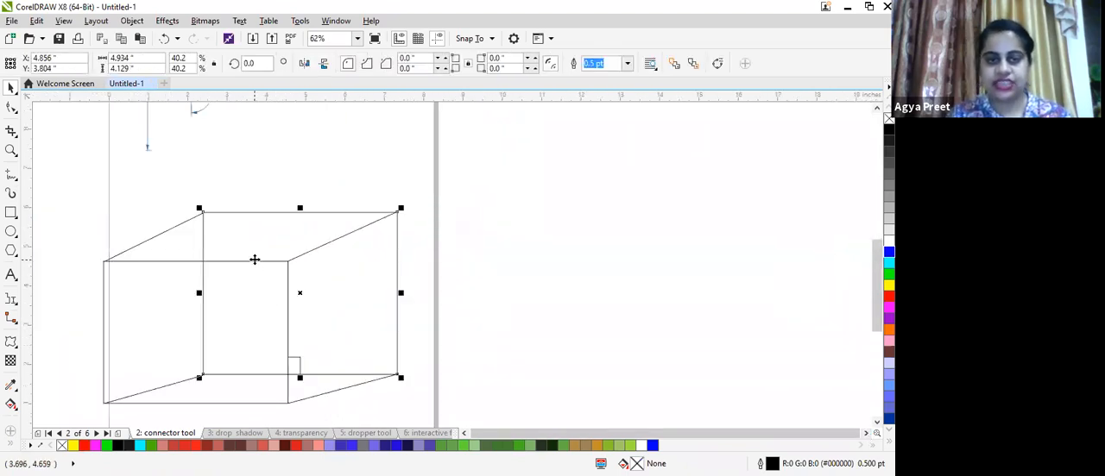
{"action": "left_click_drag", "start_coordinate": [302, 293], "coordinate": [407, 274]}
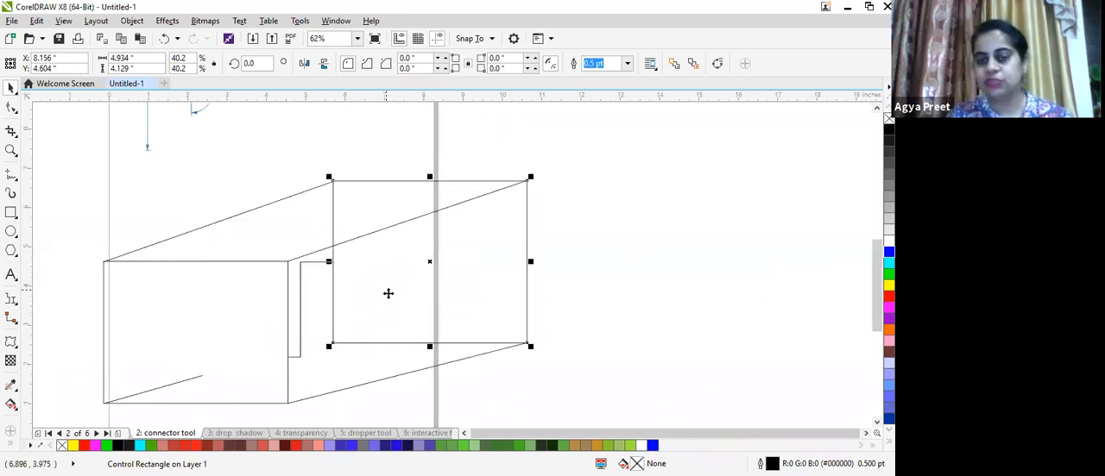
{"action": "left_click_drag", "start_coordinate": [429, 256], "coordinate": [481, 279]}
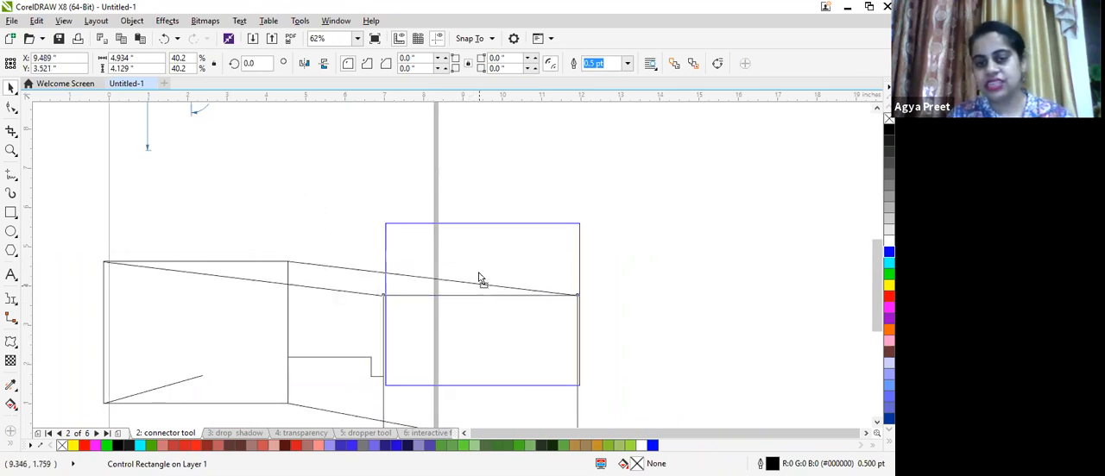
{"action": "left_click_drag", "start_coordinate": [477, 316], "coordinate": [476, 287]}
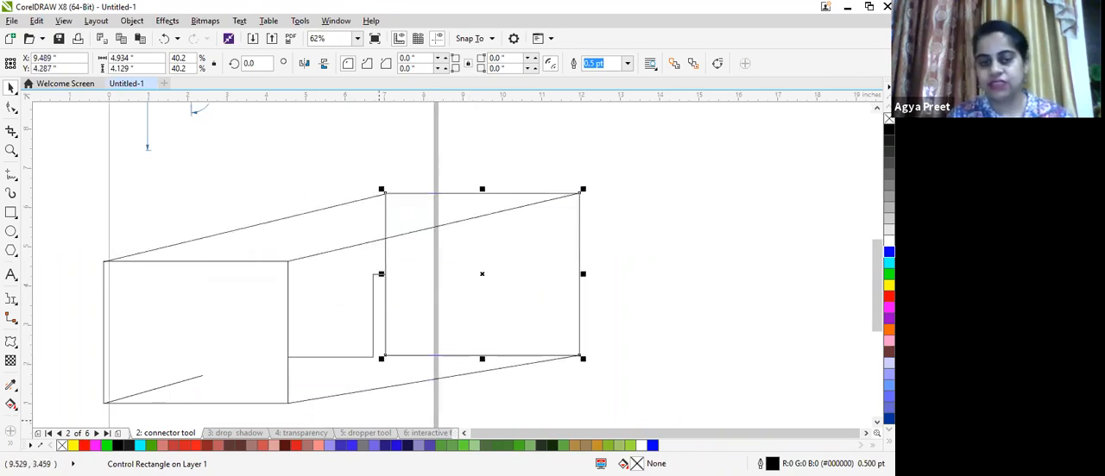
- Return to the drop shadow page and nudge the contoured agya group slightly to the right
{"action": "left_click", "coordinate": [10, 343]}
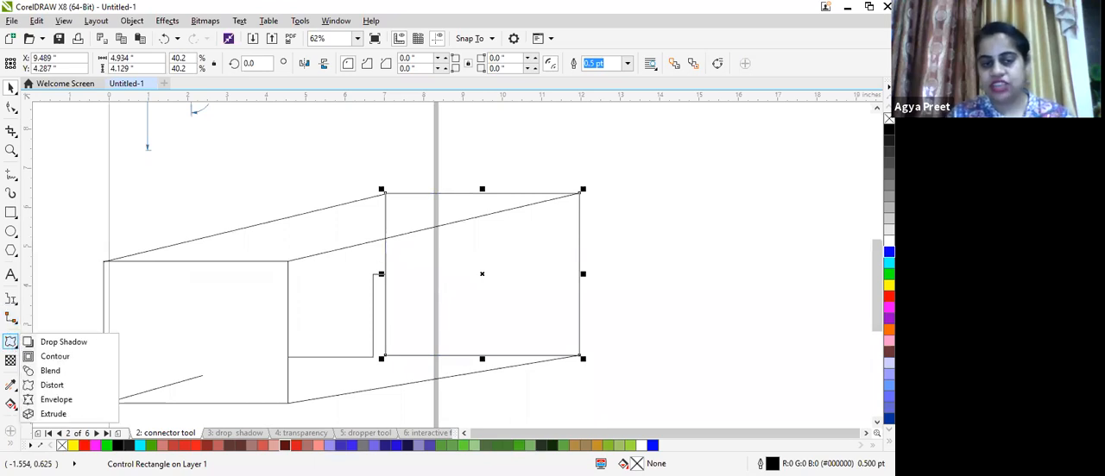
{"action": "left_click", "coordinate": [239, 434]}
{"action": "mouse_move", "coordinate": [877, 265]}
{"action": "left_mouse_down"}
{"action": "mouse_move", "coordinate": [876, 221]}
{"action": "mouse_move", "coordinate": [876, 249]}
{"action": "left_mouse_up"}
{"action": "scroll", "coordinate": [35, 357], "scroll_direction": "down", "scroll_amount": 1}
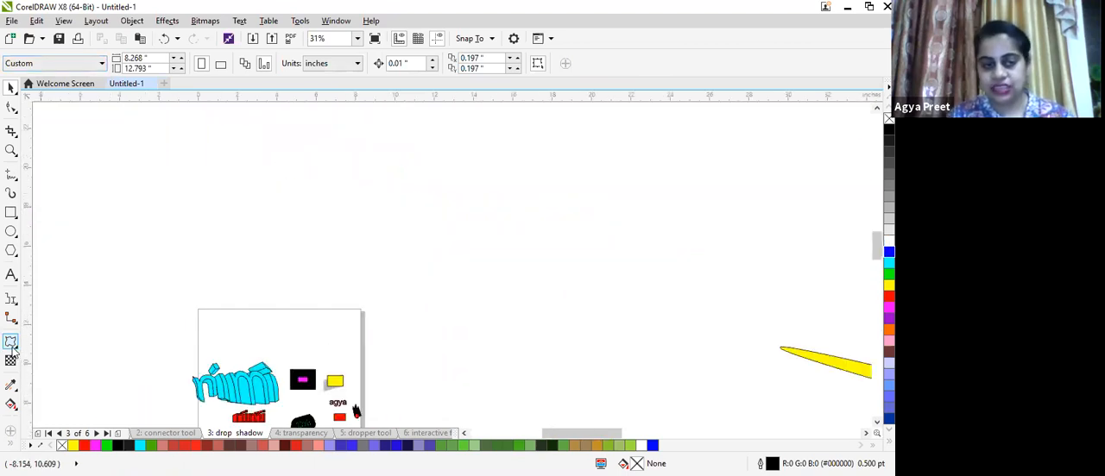
{"action": "left_click", "coordinate": [10, 341]}
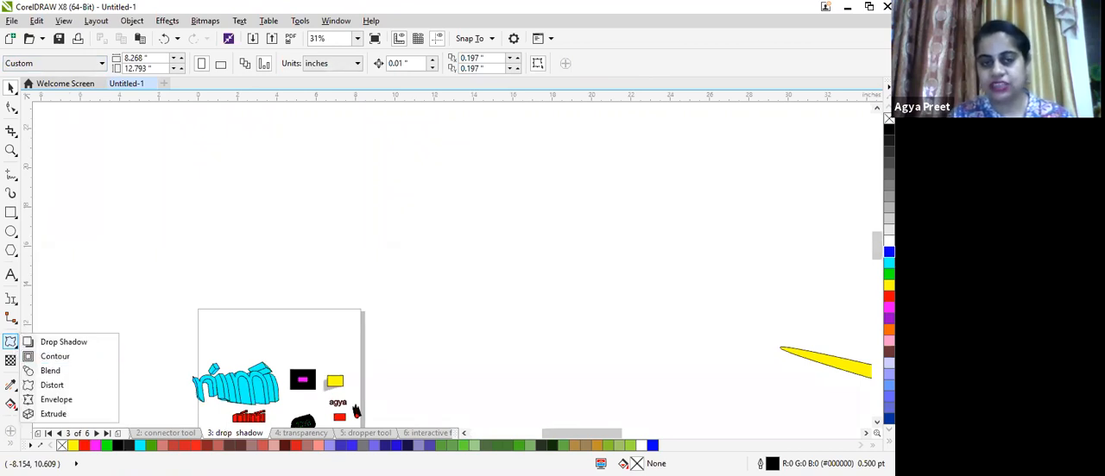
{"action": "scroll", "coordinate": [389, 321], "scroll_direction": "up", "scroll_amount": 3}
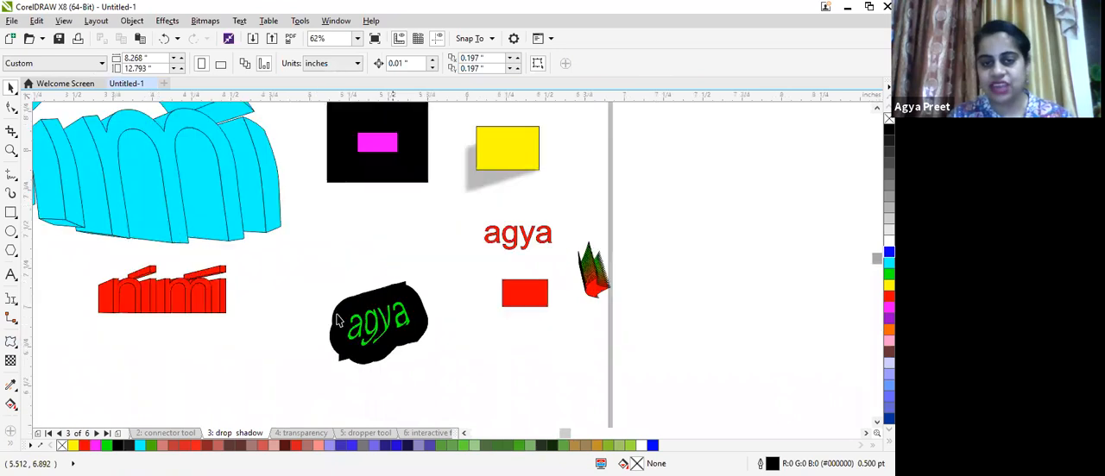
{"action": "scroll", "coordinate": [369, 247], "scroll_direction": "up", "scroll_amount": 1}
{"action": "scroll", "coordinate": [296, 395], "scroll_direction": "down", "scroll_amount": 1}
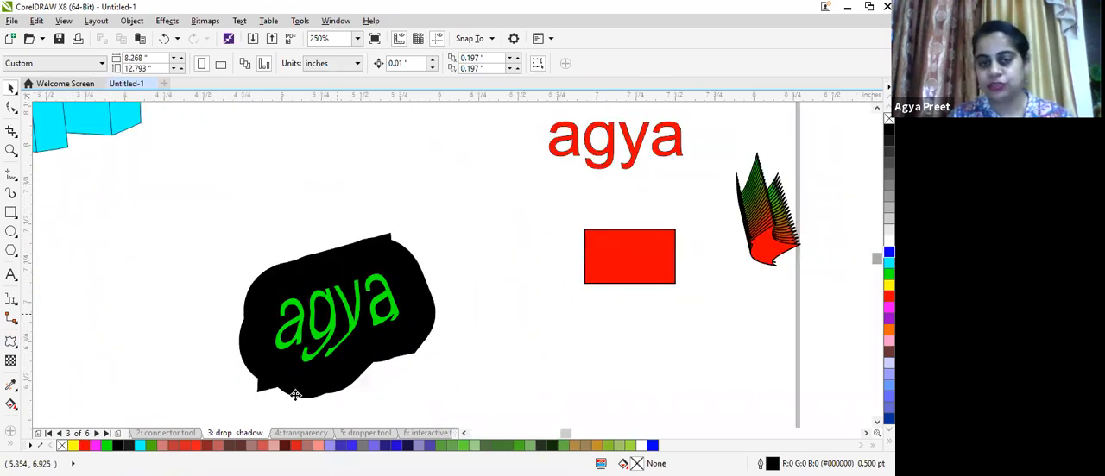
{"action": "left_click", "coordinate": [234, 403]}
{"action": "left_click_drag", "start_coordinate": [234, 397], "coordinate": [254, 394]}
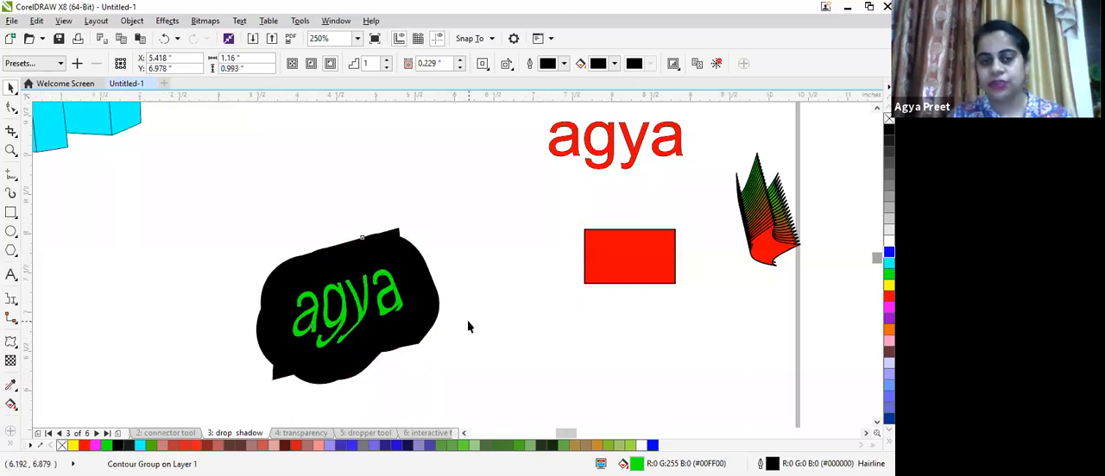
- Pick the Blend tool and draw a rectangle to the left of the page
{"action": "scroll", "coordinate": [468, 327], "scroll_direction": "down", "scroll_amount": 2}
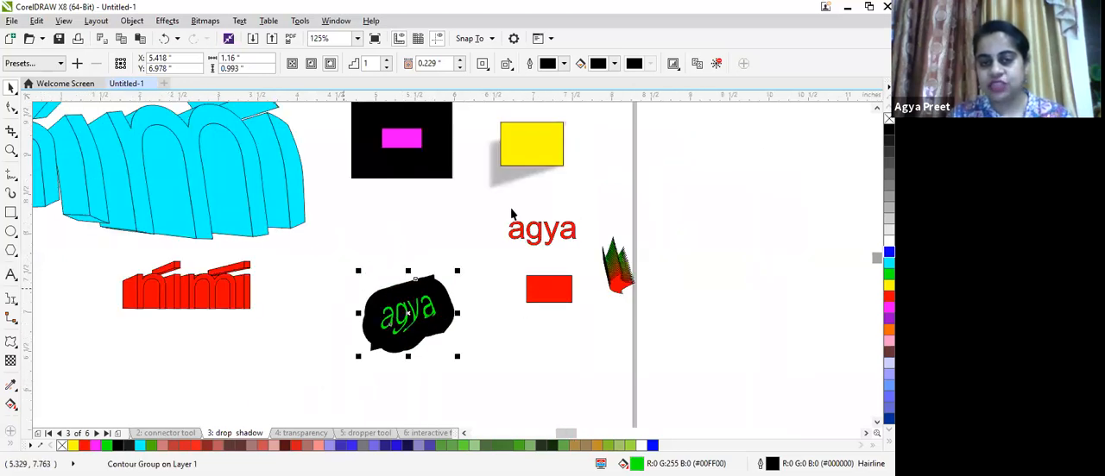
{"action": "scroll", "coordinate": [405, 225], "scroll_direction": "up", "scroll_amount": 4}
{"action": "scroll", "coordinate": [405, 226], "scroll_direction": "up", "scroll_amount": 1}
{"action": "scroll", "coordinate": [500, 238], "scroll_direction": "down", "scroll_amount": 4}
{"action": "scroll", "coordinate": [421, 173], "scroll_direction": "up", "scroll_amount": 1}
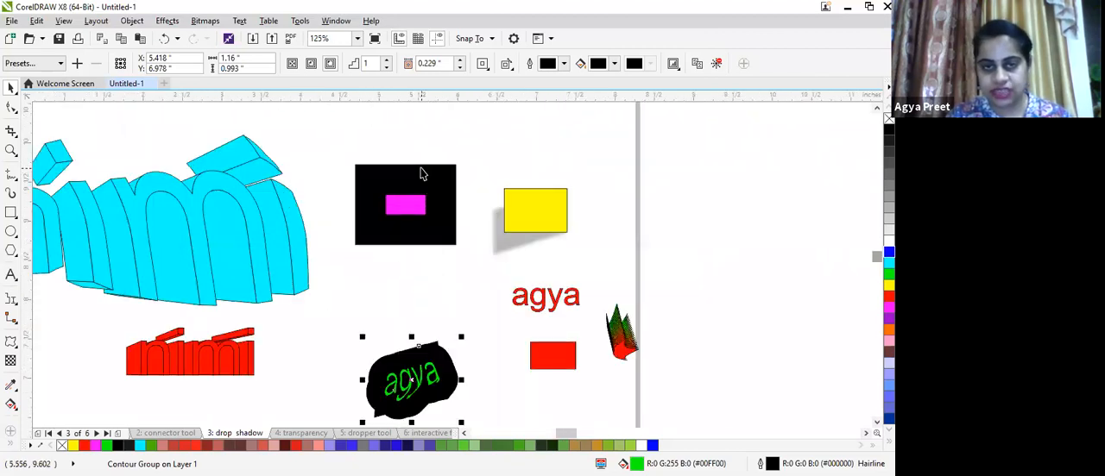
{"action": "scroll", "coordinate": [421, 174], "scroll_direction": "down", "scroll_amount": 2}
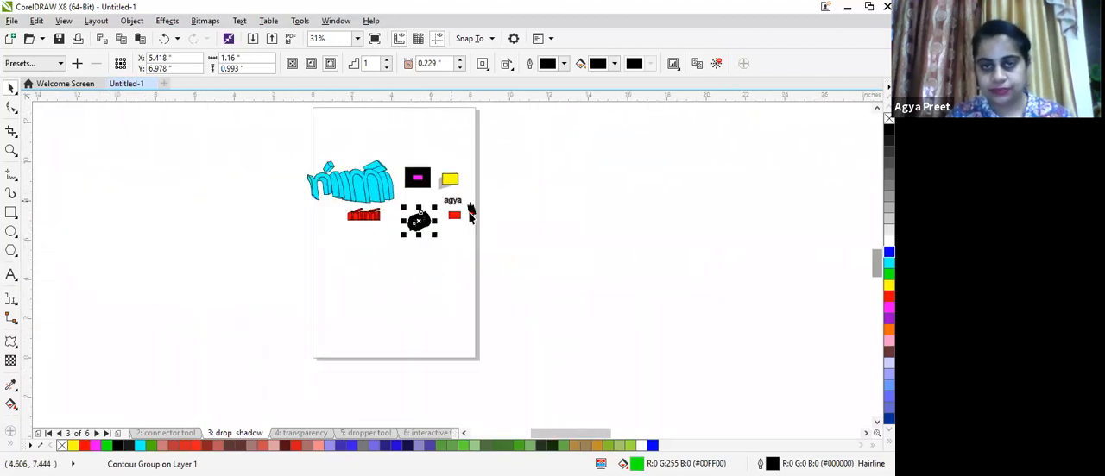
{"action": "left_click", "coordinate": [471, 213]}
{"action": "left_click", "coordinate": [11, 343]}
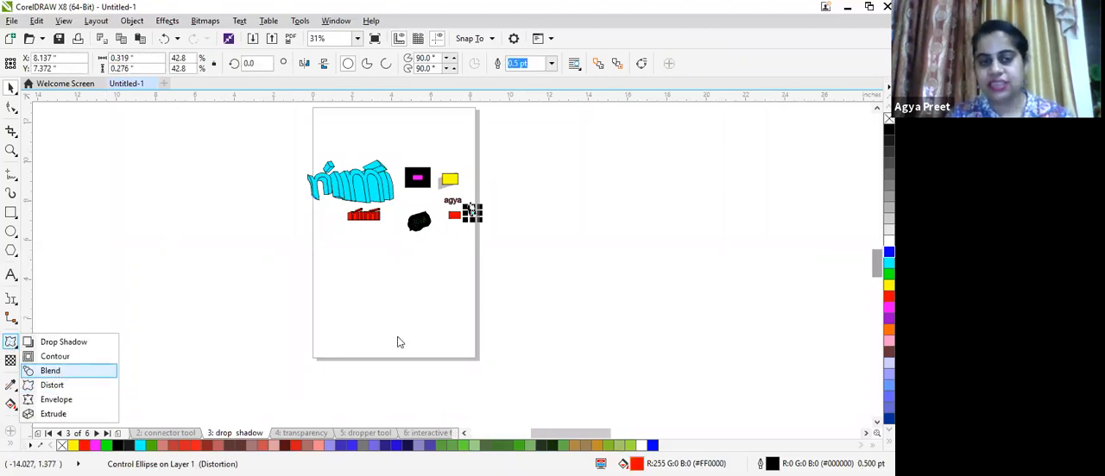
{"action": "left_click", "coordinate": [52, 371]}
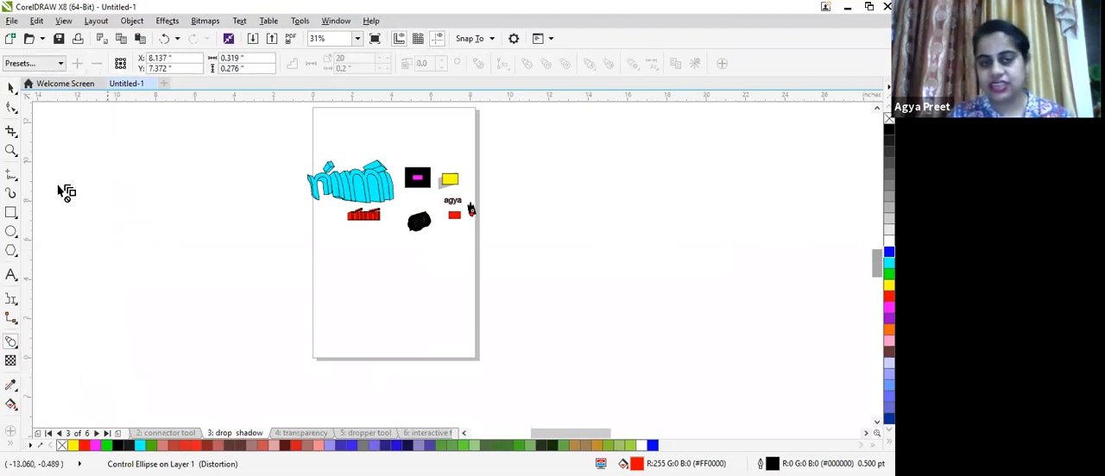
{"action": "left_click_drag", "start_coordinate": [110, 170], "coordinate": [233, 274]}
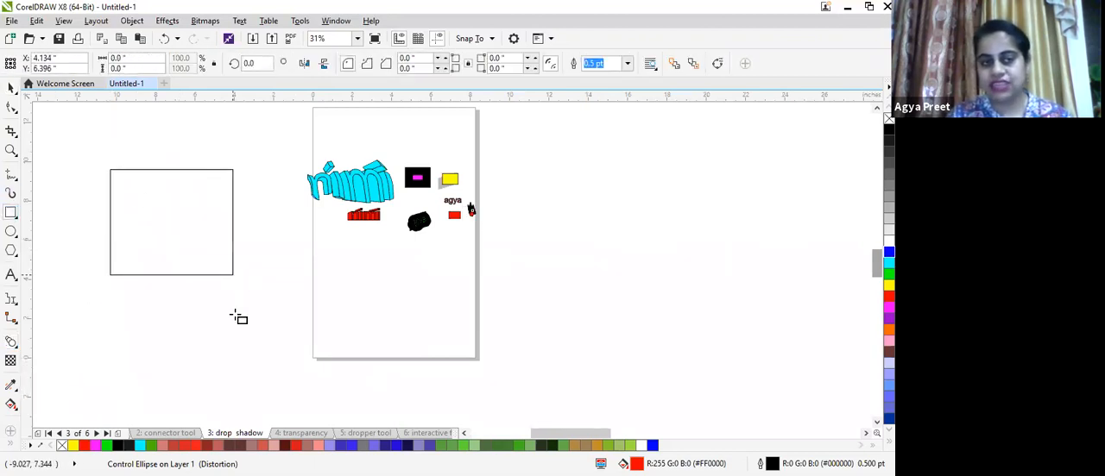
- Draw a larger square overlapping the first rectangle's lower right, fill it red, and select the first rectangle
{"action": "left_click_drag", "start_coordinate": [188, 236], "coordinate": [240, 324]}
{"action": "mouse_move", "coordinate": [317, 373]}
{"action": "left_mouse_down"}
{"action": "mouse_move", "coordinate": [390, 373]}
{"action": "mouse_move", "coordinate": [331, 371]}
{"action": "left_mouse_up"}
{"action": "left_click", "coordinate": [889, 296]}
{"action": "left_click", "coordinate": [10, 88]}
{"action": "left_click", "coordinate": [140, 188]}
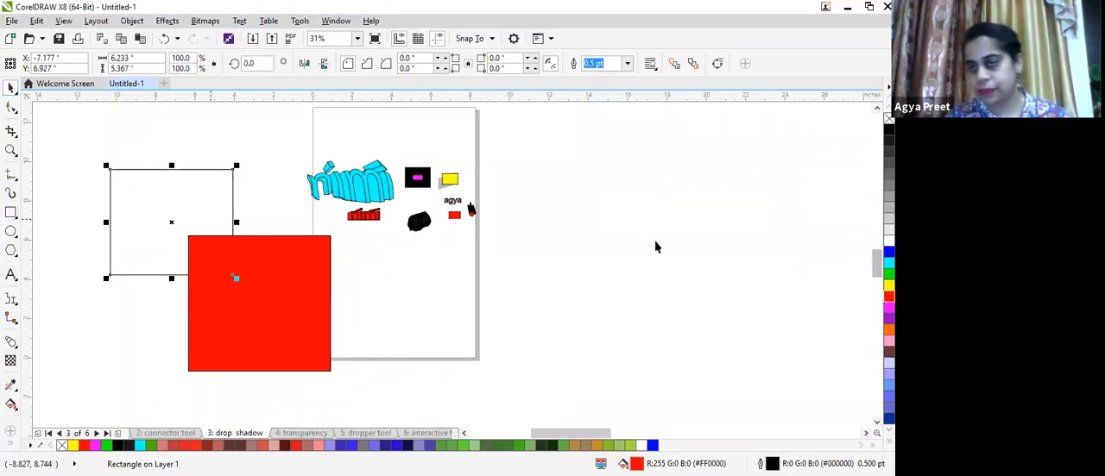
- Fill the first rectangle blue and blend it into the red square with the Blend tool
{"action": "left_click", "coordinate": [889, 251]}
{"action": "left_click", "coordinate": [10, 341]}
{"action": "left_click_drag", "start_coordinate": [171, 222], "coordinate": [259, 302]}
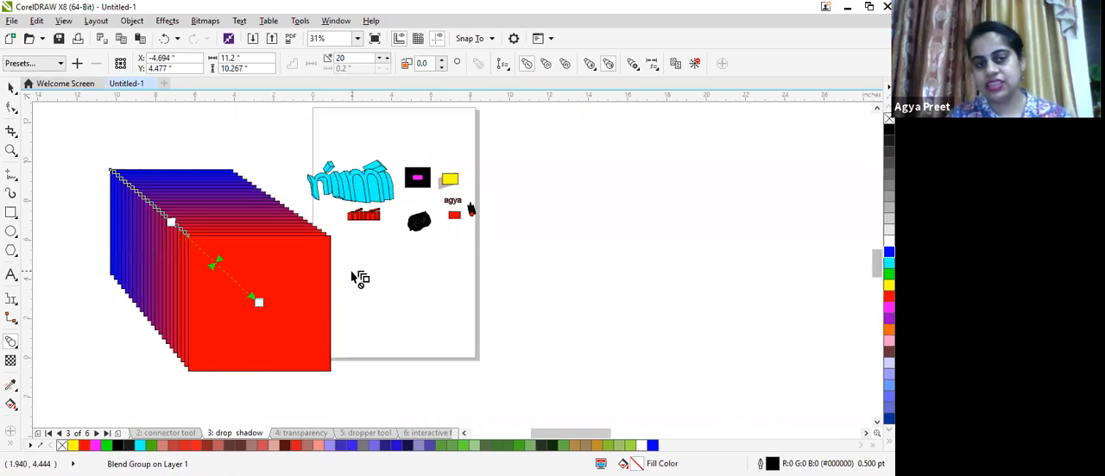
- Apply a Distort effect to the blend group by dragging its distortion handles
{"action": "scroll", "coordinate": [350, 275], "scroll_direction": "up", "scroll_amount": 2}
{"action": "scroll", "coordinate": [350, 271], "scroll_direction": "down", "scroll_amount": 3}
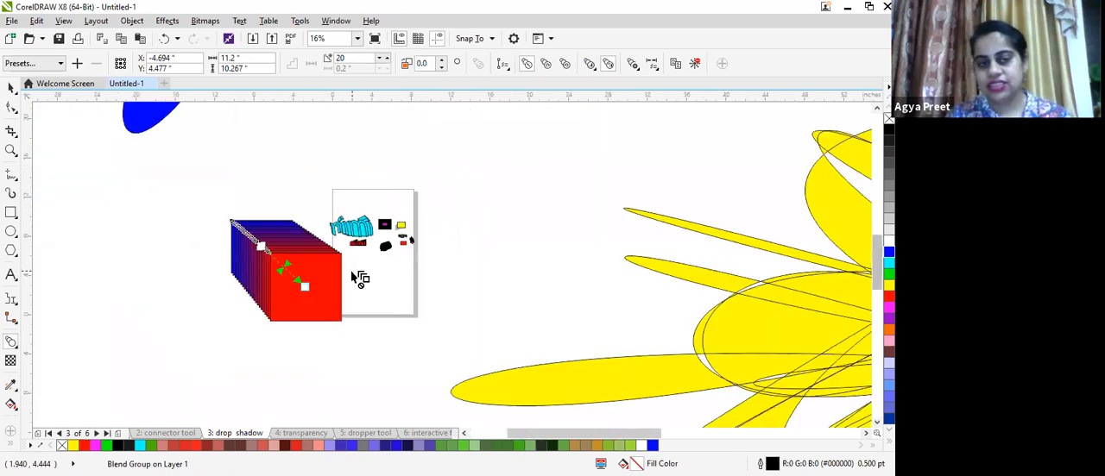
{"action": "scroll", "coordinate": [359, 277], "scroll_direction": "up", "scroll_amount": 2}
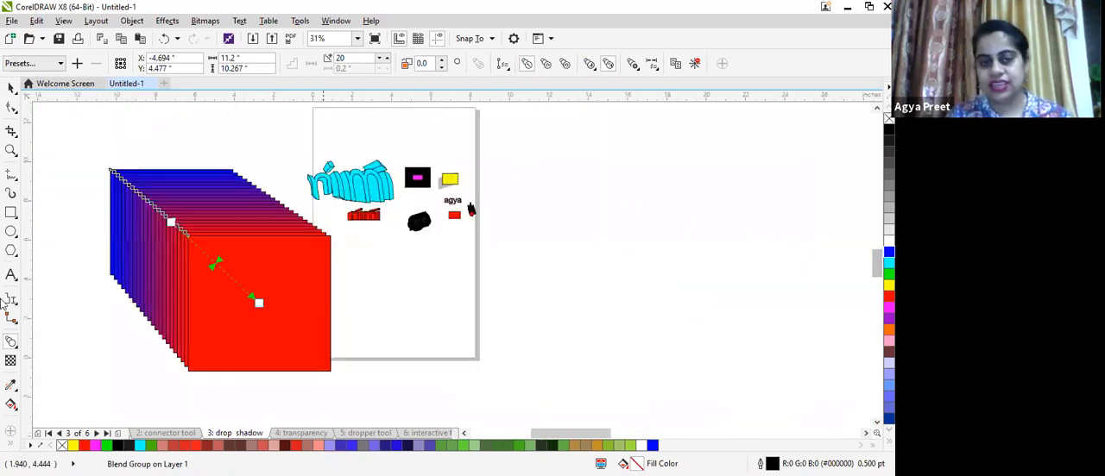
{"action": "left_click", "coordinate": [14, 346]}
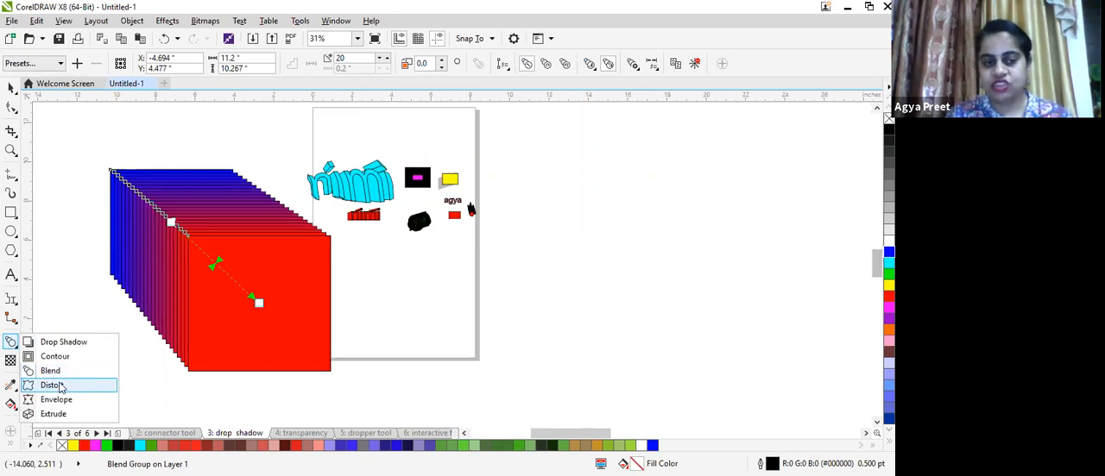
{"action": "left_click", "coordinate": [59, 388]}
{"action": "left_click_drag", "start_coordinate": [184, 237], "coordinate": [214, 285]}
{"action": "left_click_drag", "start_coordinate": [172, 204], "coordinate": [222, 266]}
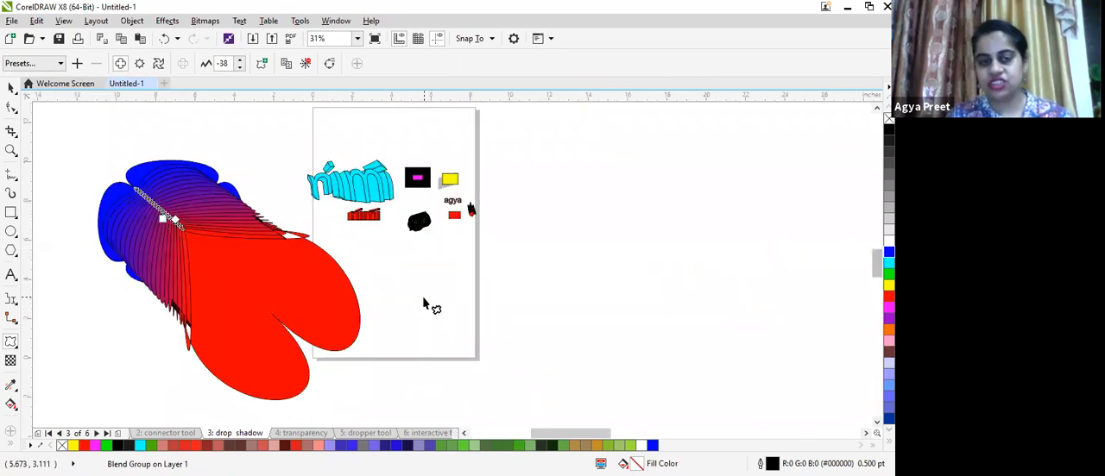
{"action": "left_click", "coordinate": [11, 343]}
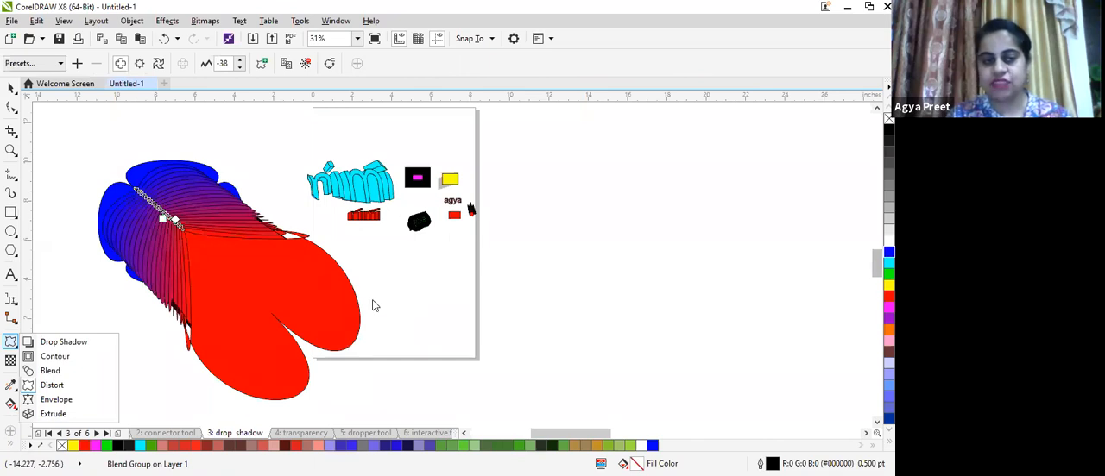
- Add the artistic text "nimi" right of the page, scale it to about 246 pt and fill it red
{"action": "key", "text": "F8"}
{"action": "type", "text": "im"}
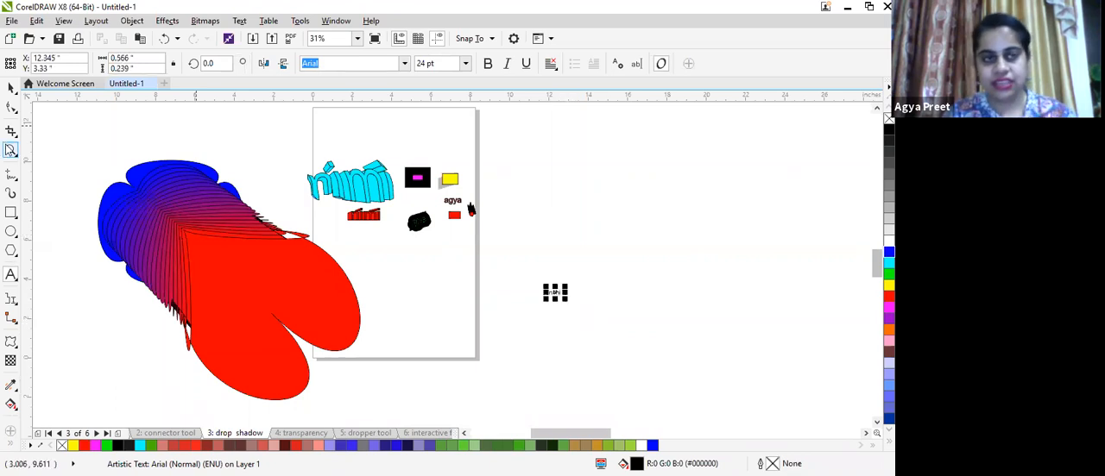
{"action": "left_click", "coordinate": [11, 88]}
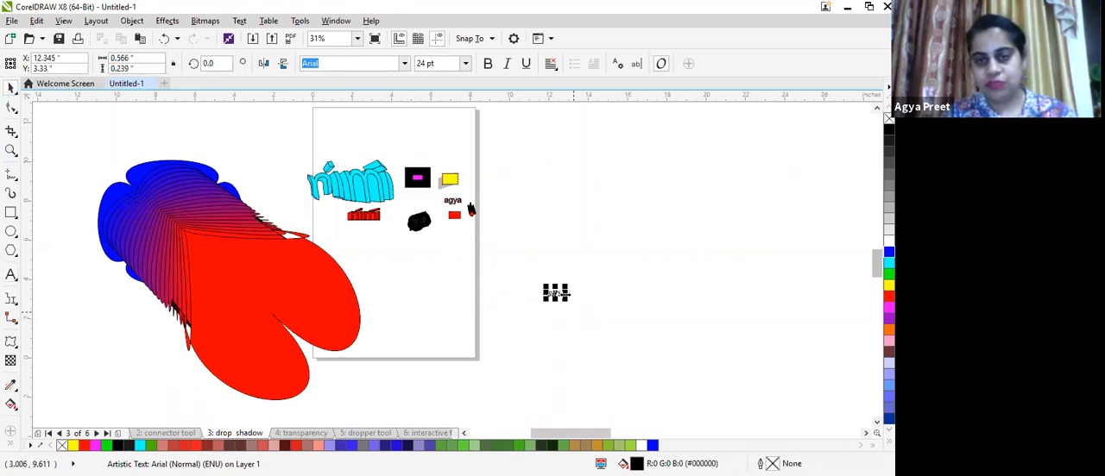
{"action": "left_click_drag", "start_coordinate": [566, 301], "coordinate": [670, 342]}
{"action": "left_click", "coordinate": [889, 295]}
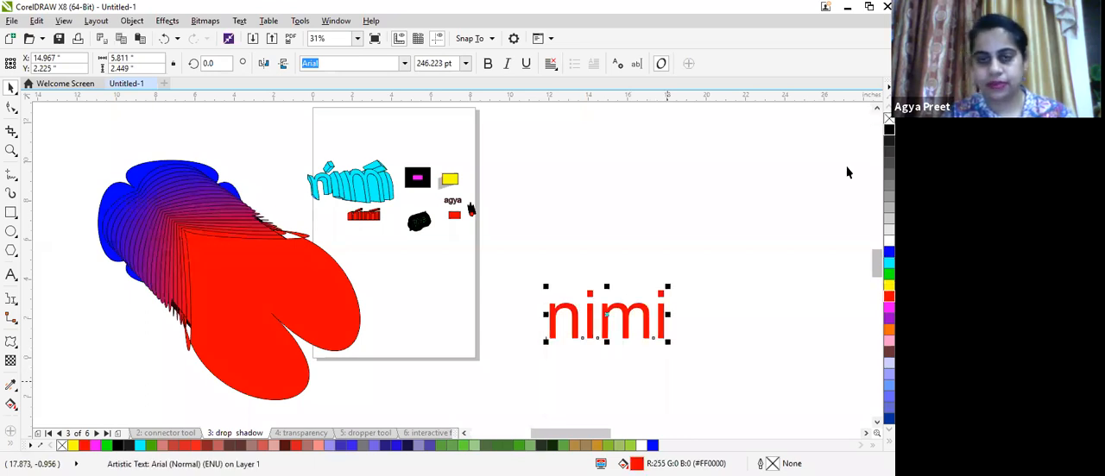
- Remove the text's outline and warp "nimi" with an Envelope by dragging its top, side and bottom nodes
{"action": "right_click", "coordinate": [889, 130]}
{"action": "left_click", "coordinate": [11, 342]}
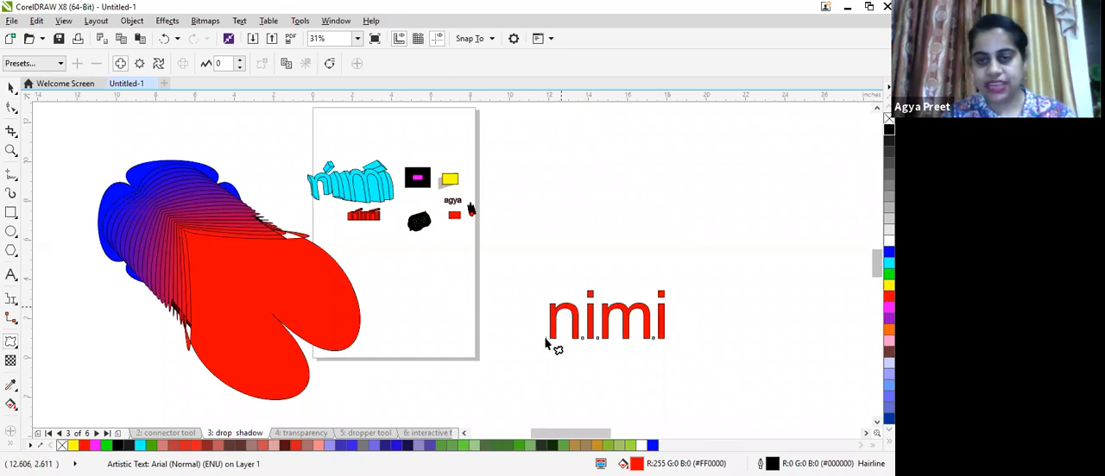
{"action": "left_click", "coordinate": [12, 344]}
{"action": "left_click", "coordinate": [47, 401]}
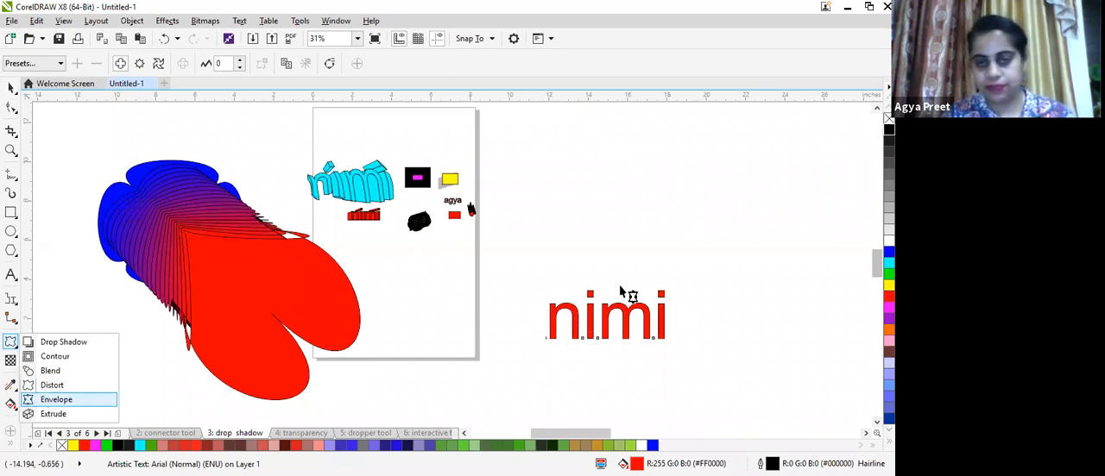
{"action": "left_click_drag", "start_coordinate": [607, 292], "coordinate": [594, 231]}
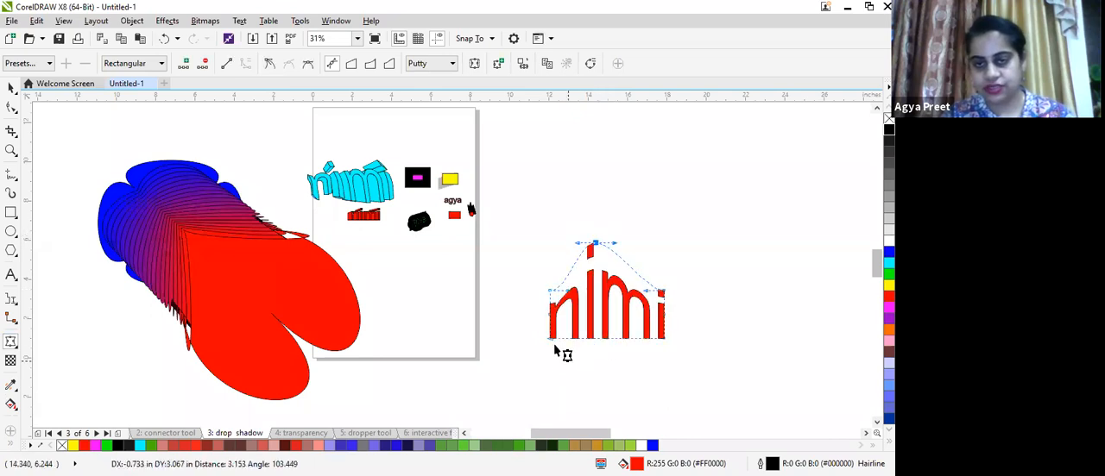
{"action": "mouse_move", "coordinate": [550, 339]}
{"action": "left_mouse_down"}
{"action": "mouse_move", "coordinate": [501, 357]}
{"action": "mouse_move", "coordinate": [490, 349]}
{"action": "mouse_move", "coordinate": [550, 337]}
{"action": "left_mouse_up"}
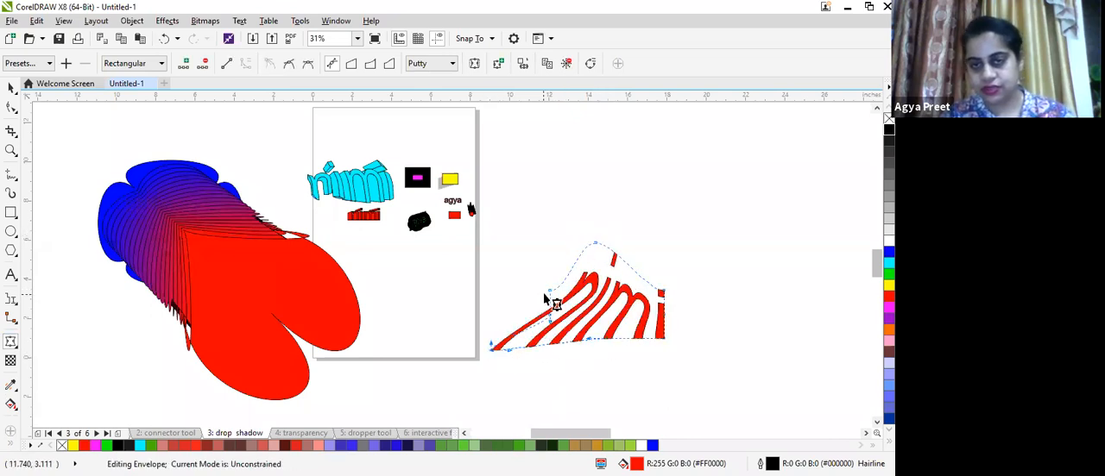
{"action": "left_click_drag", "start_coordinate": [547, 295], "coordinate": [503, 268]}
{"action": "left_click_drag", "start_coordinate": [549, 318], "coordinate": [557, 338]}
{"action": "left_click_drag", "start_coordinate": [662, 293], "coordinate": [666, 263]}
{"action": "left_click_drag", "start_coordinate": [665, 338], "coordinate": [667, 371]}
{"action": "left_click", "coordinate": [610, 335]}
{"action": "left_click_drag", "start_coordinate": [610, 338], "coordinate": [608, 364]}
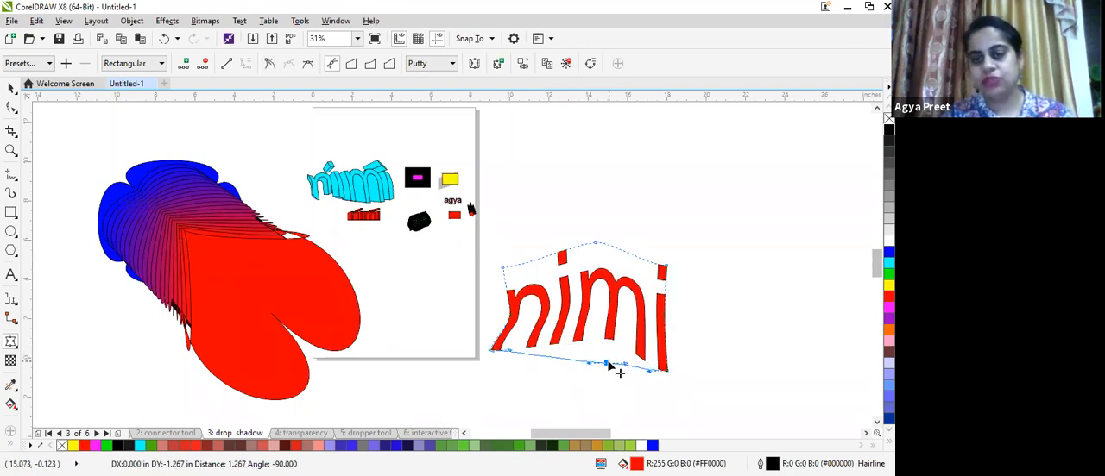
{"action": "left_click_drag", "start_coordinate": [509, 351], "coordinate": [508, 378]}
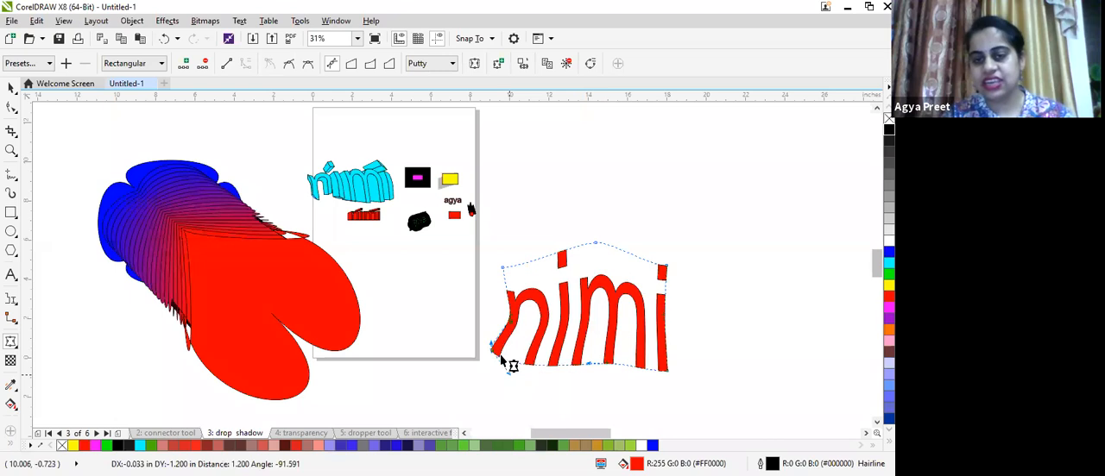
{"action": "left_click_drag", "start_coordinate": [493, 348], "coordinate": [477, 379]}
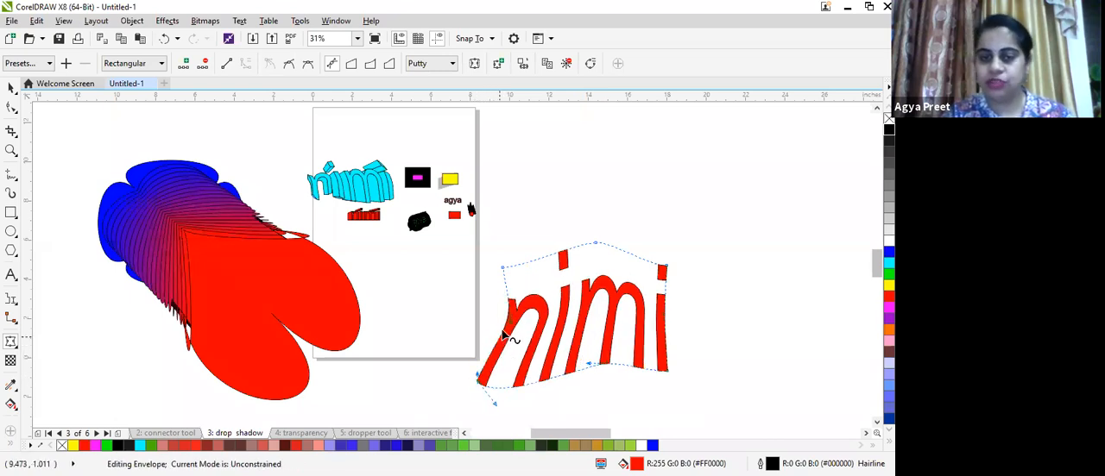
{"action": "left_click_drag", "start_coordinate": [483, 320], "coordinate": [484, 320]}
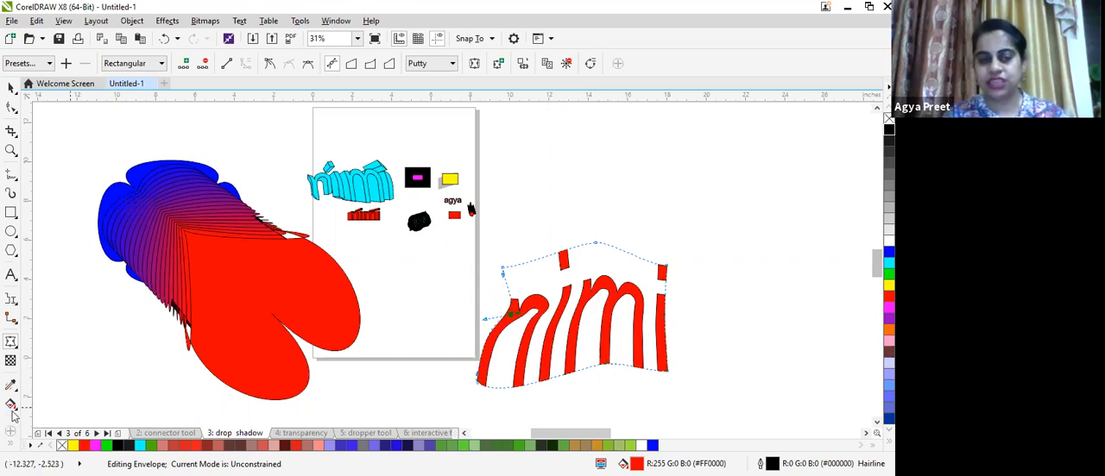
- Switch to the Extrude tool and zoom in to examine the extruded text on the page
{"action": "left_click", "coordinate": [11, 345]}
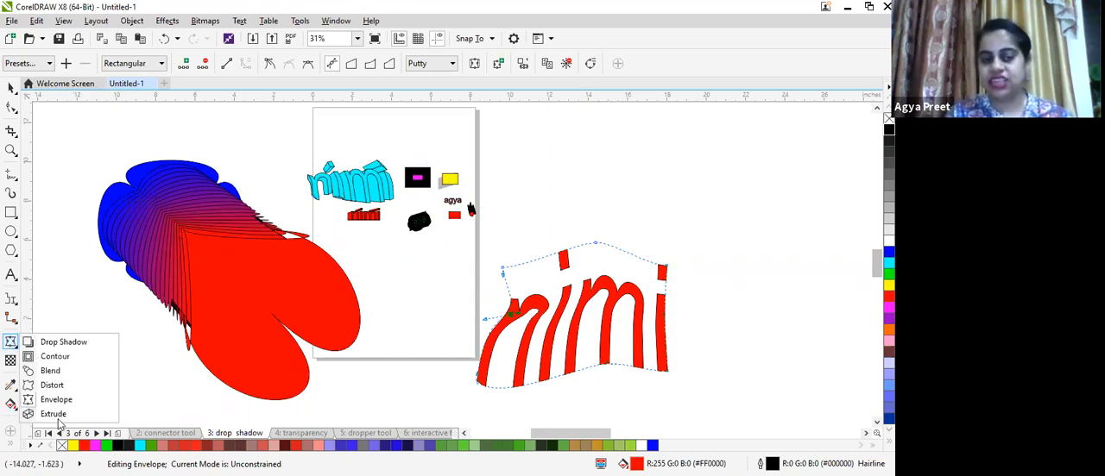
{"action": "left_click", "coordinate": [58, 421]}
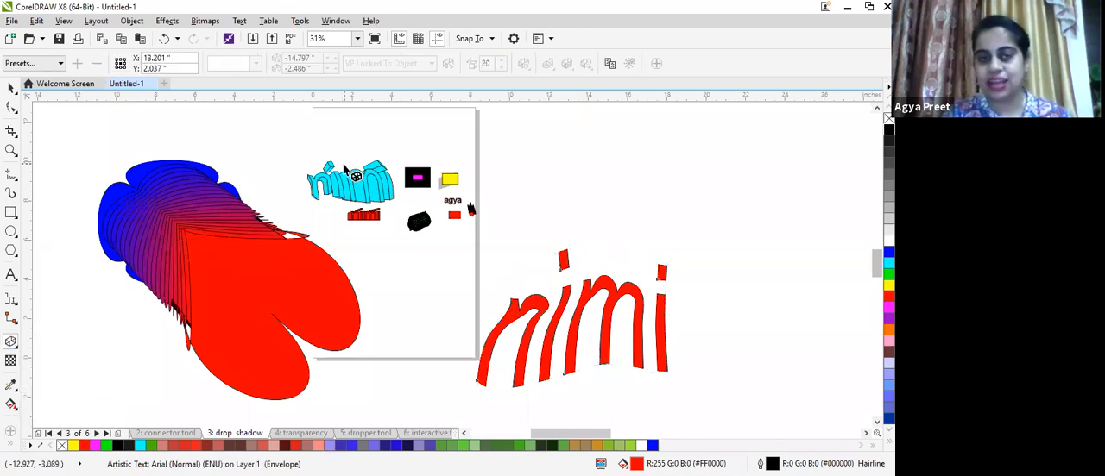
{"action": "scroll", "coordinate": [345, 185], "scroll_direction": "up", "scroll_amount": 3}
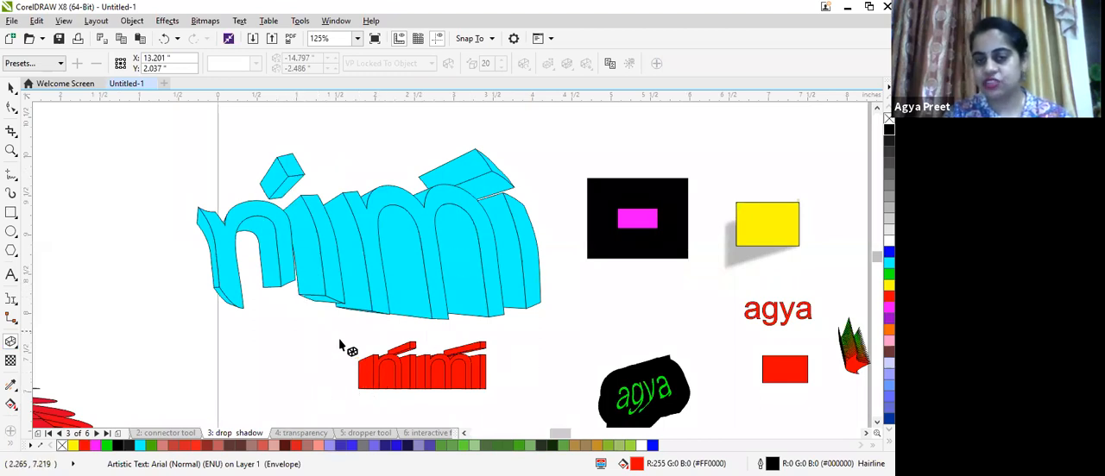
{"action": "scroll", "coordinate": [436, 361], "scroll_direction": "up", "scroll_amount": 3}
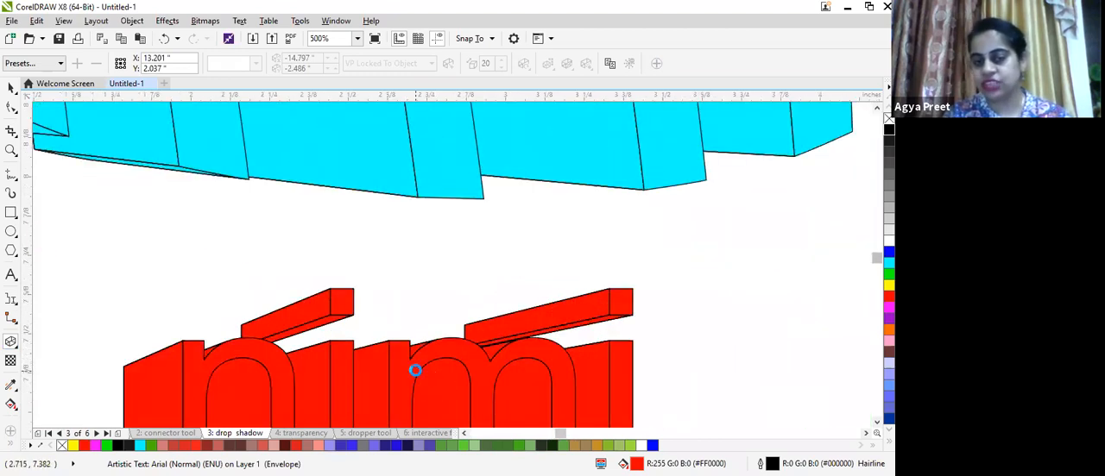
{"action": "scroll", "coordinate": [435, 380], "scroll_direction": "down", "scroll_amount": 3}
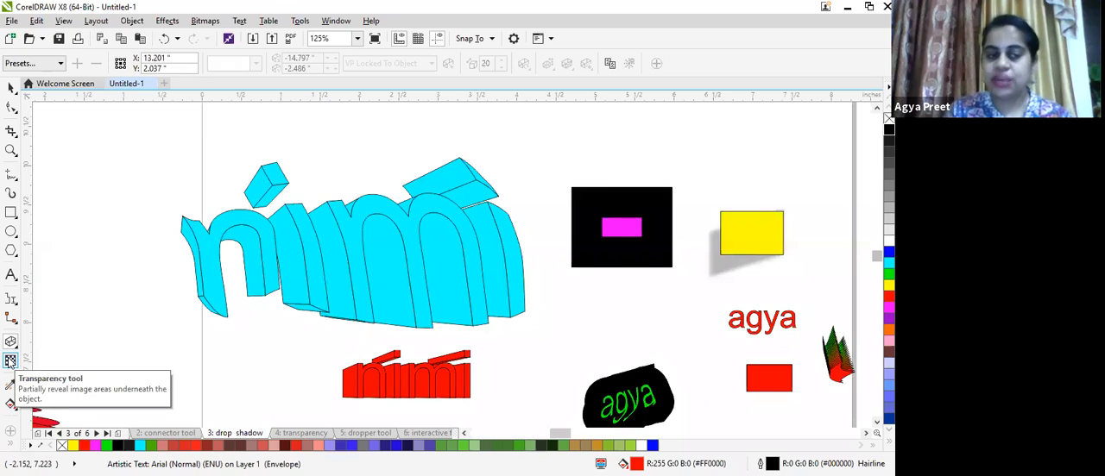
- Open the transparency page and view its objects
{"action": "left_click", "coordinate": [300, 432]}
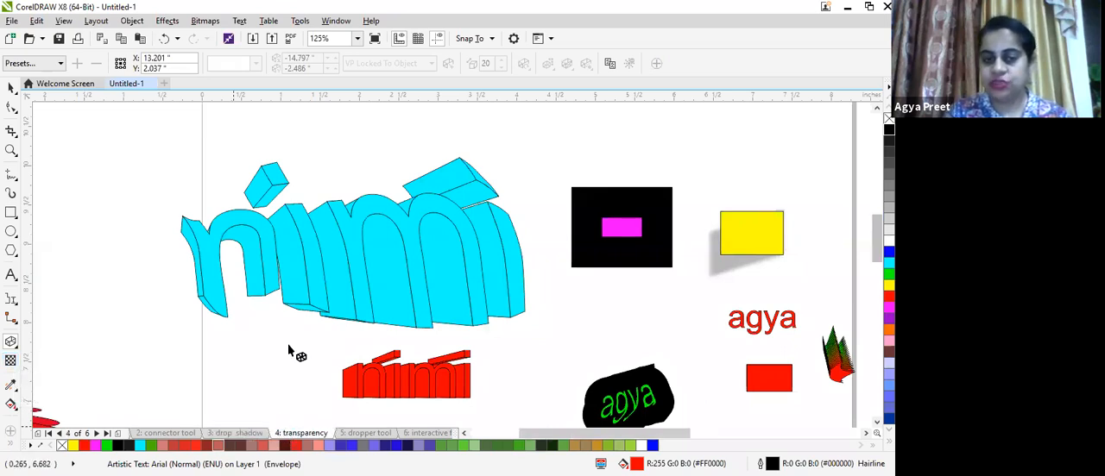
{"action": "scroll", "coordinate": [469, 245], "scroll_direction": "down", "scroll_amount": 4}
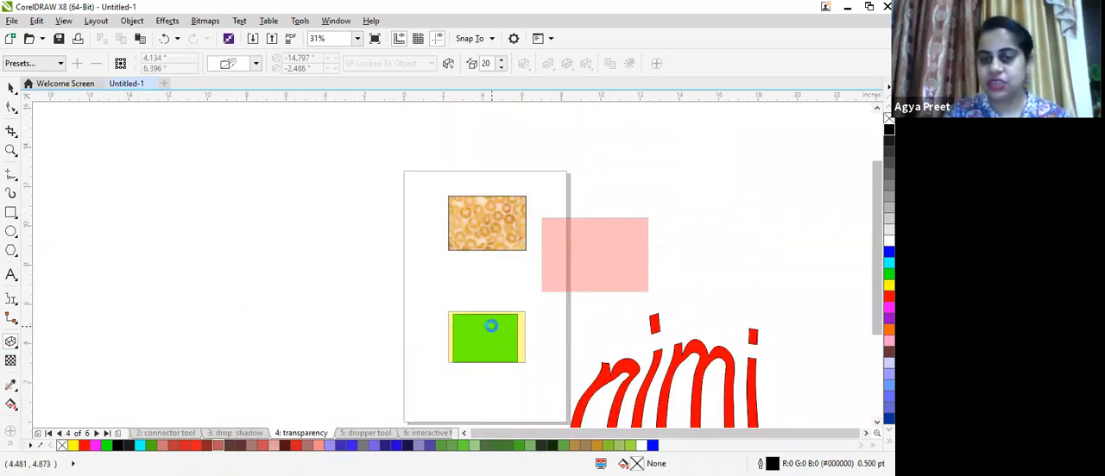
{"action": "scroll", "coordinate": [490, 325], "scroll_direction": "up", "scroll_amount": 4}
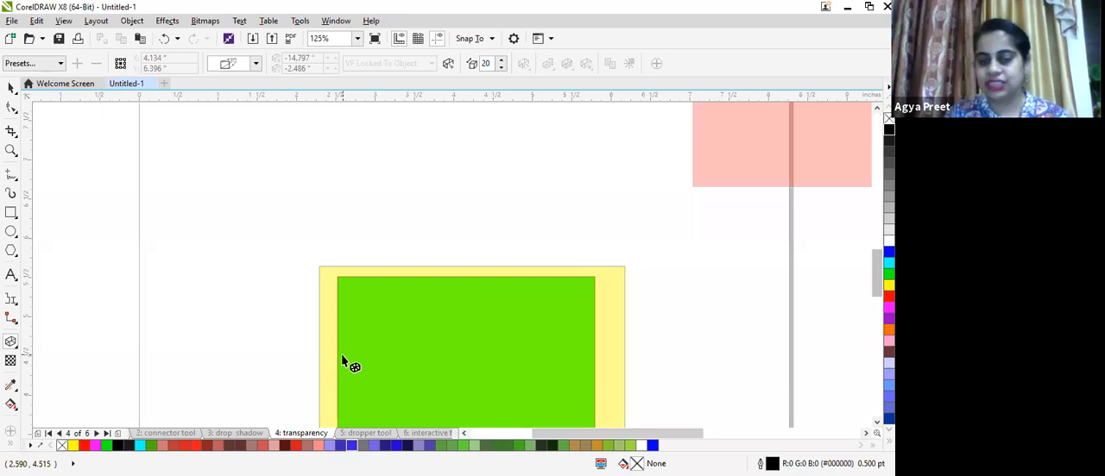
{"action": "left_click", "coordinate": [9, 362]}
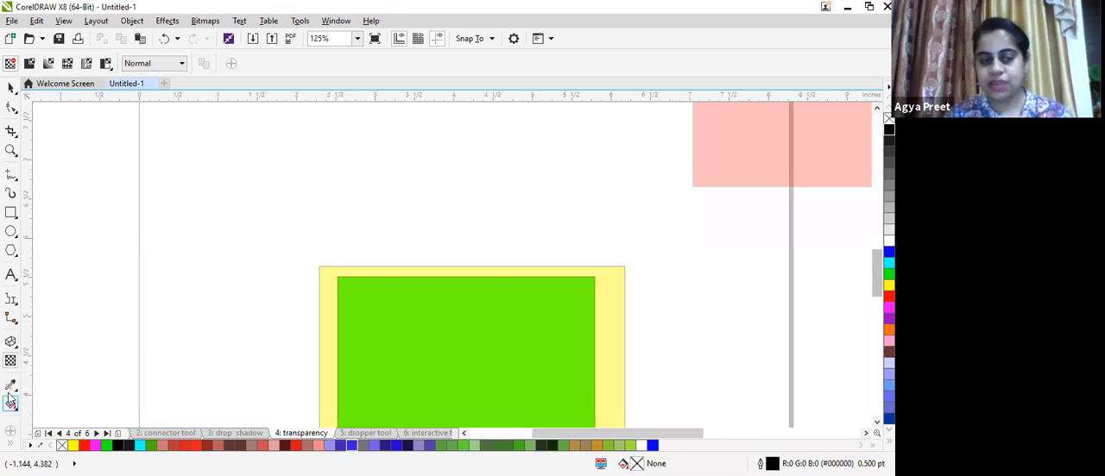
{"action": "left_click", "coordinate": [12, 390]}
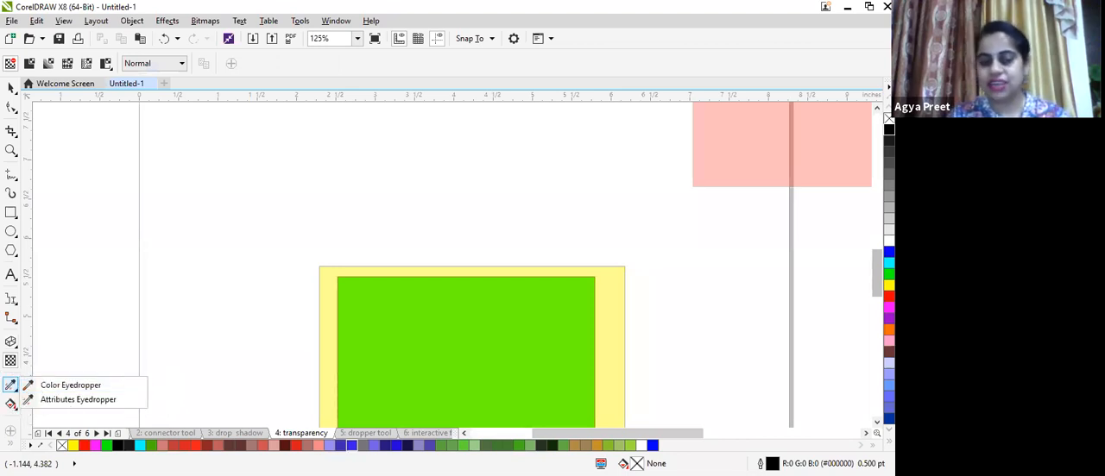
- Return to the drop shadow page and sample the blend's purple colour #790086 with the Color Eyedropper
{"action": "left_click", "coordinate": [250, 432]}
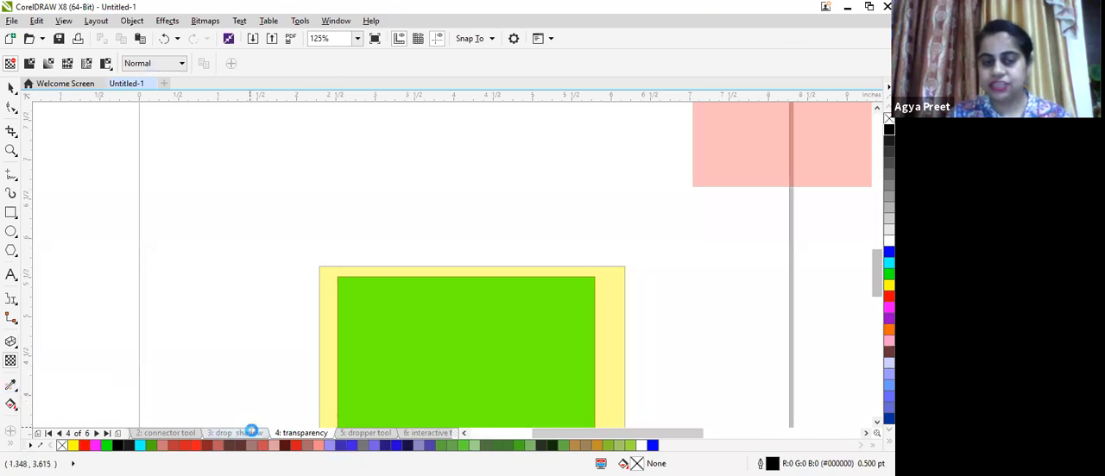
{"action": "scroll", "coordinate": [336, 325], "scroll_direction": "down", "scroll_amount": 2}
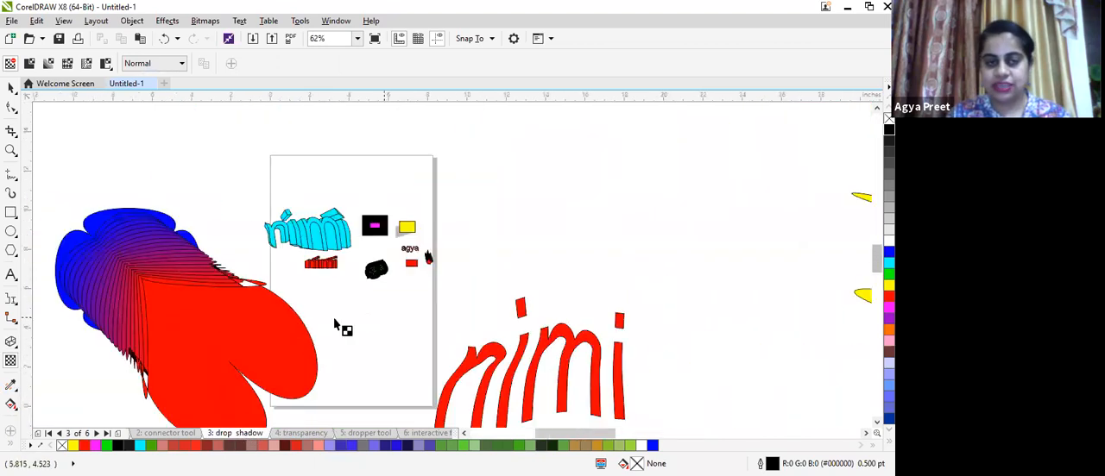
{"action": "scroll", "coordinate": [337, 324], "scroll_direction": "down", "scroll_amount": 1}
{"action": "scroll", "coordinate": [202, 298], "scroll_direction": "up", "scroll_amount": 2}
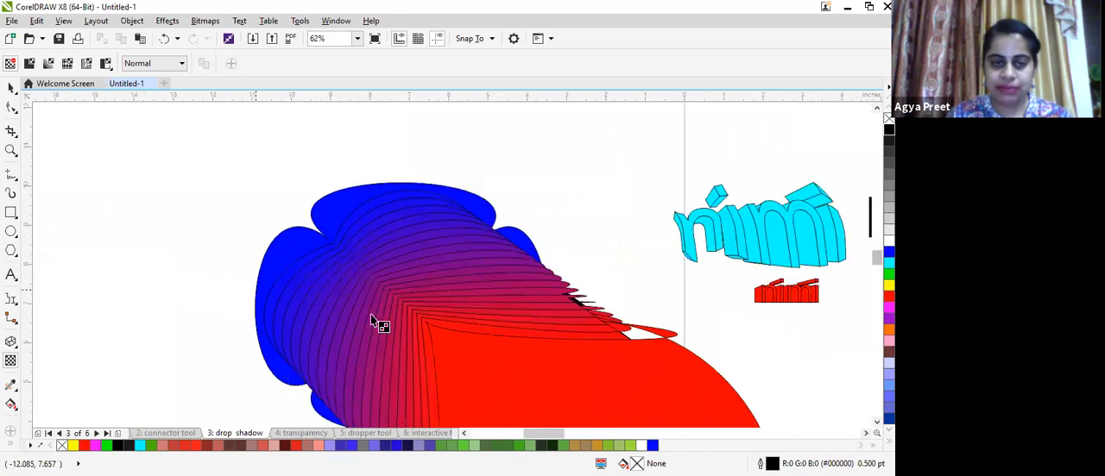
{"action": "scroll", "coordinate": [373, 321], "scroll_direction": "up", "scroll_amount": 2}
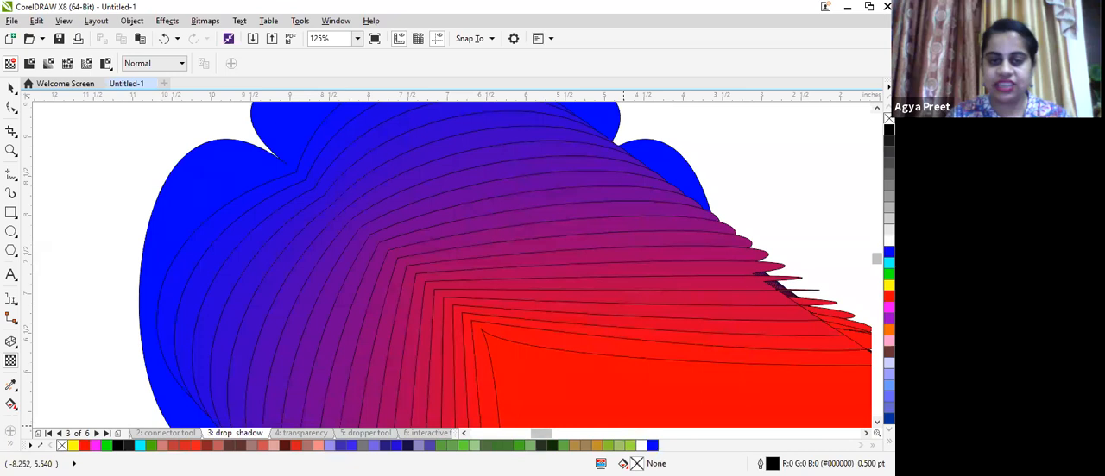
{"action": "left_click", "coordinate": [12, 386]}
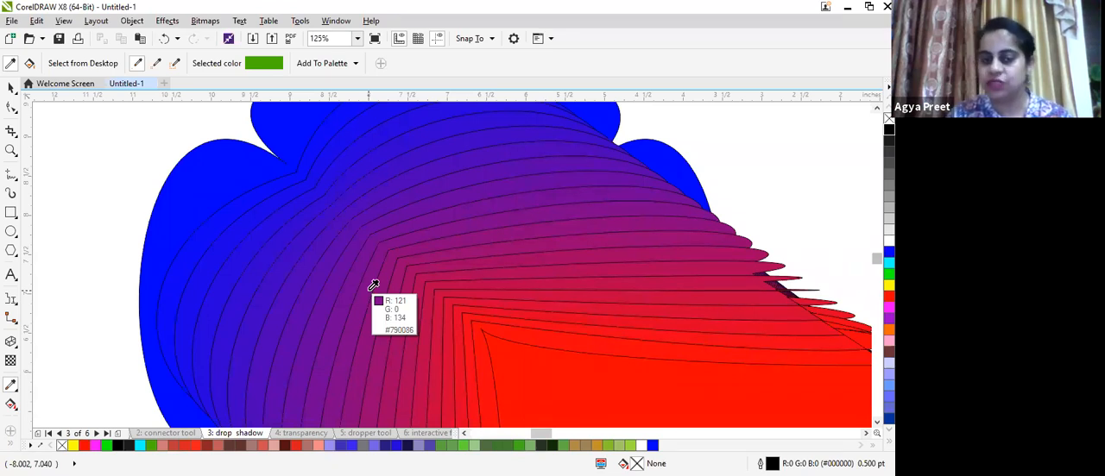
{"action": "left_click", "coordinate": [373, 285]}
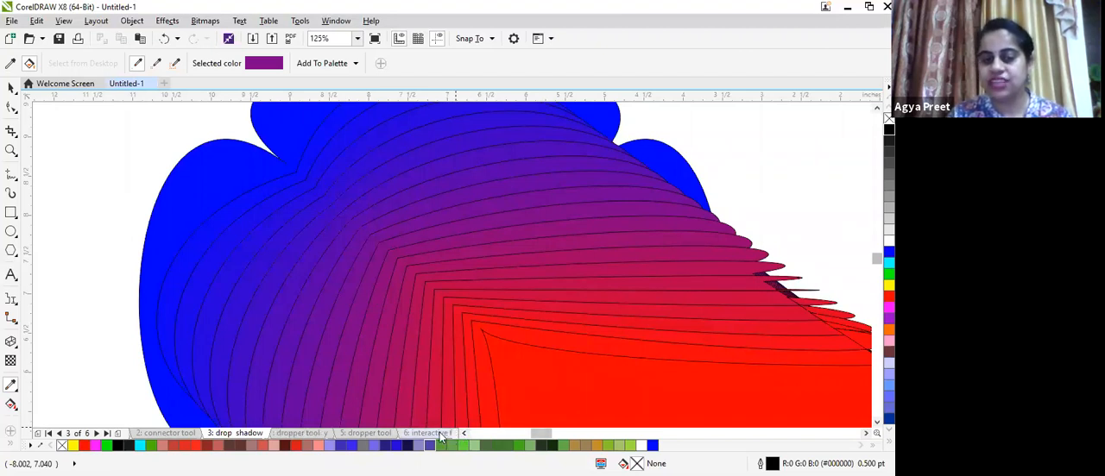
- Go to the interactive fill page and draw a rectangle about 3.04 by 1.42 inches
{"action": "left_click", "coordinate": [440, 433]}
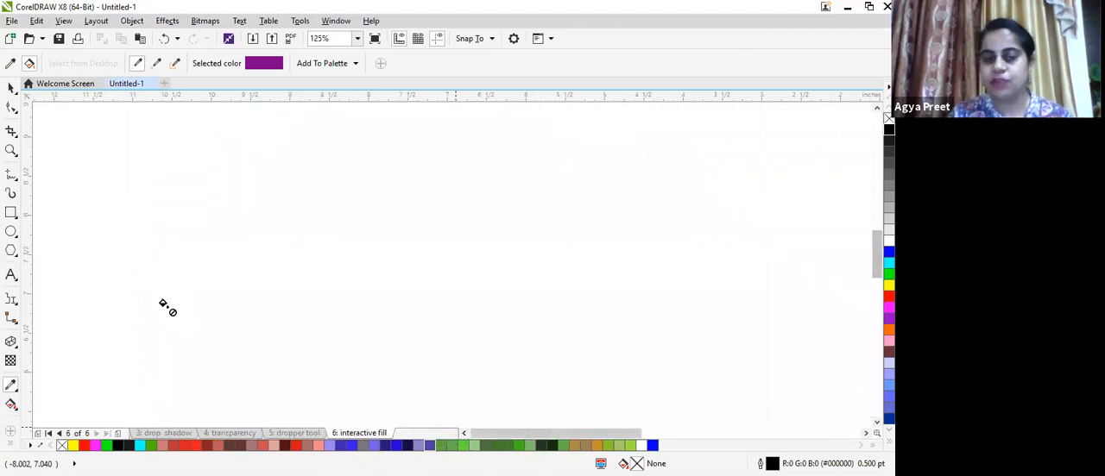
{"action": "left_click", "coordinate": [11, 212]}
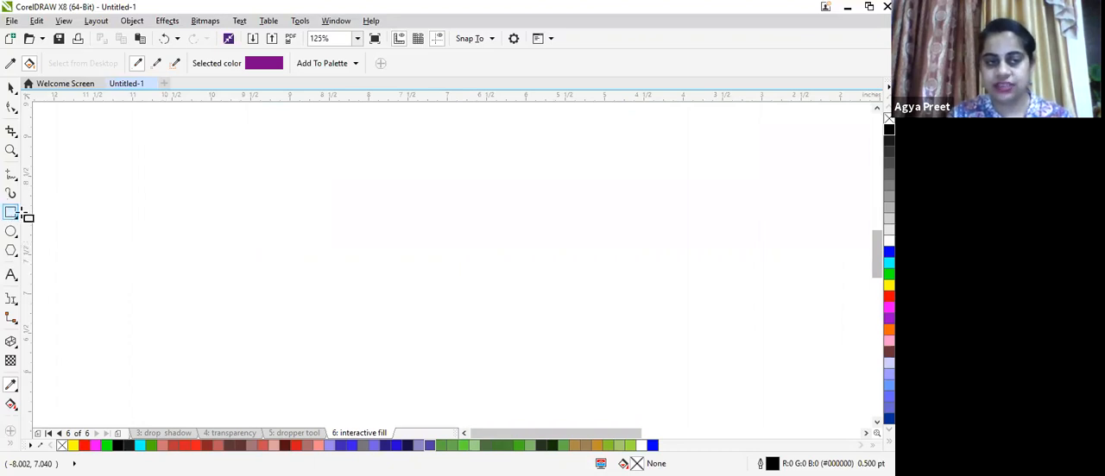
{"action": "left_click_drag", "start_coordinate": [130, 207], "coordinate": [370, 319]}
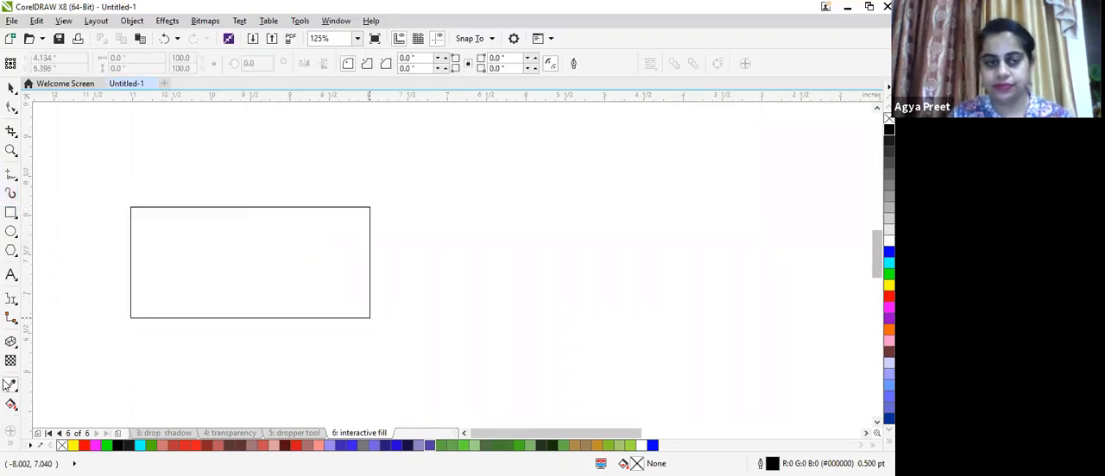
- Fill the new rectangle with the sampled purple colour using the Color Eyedropper
{"action": "left_click", "coordinate": [11, 387]}
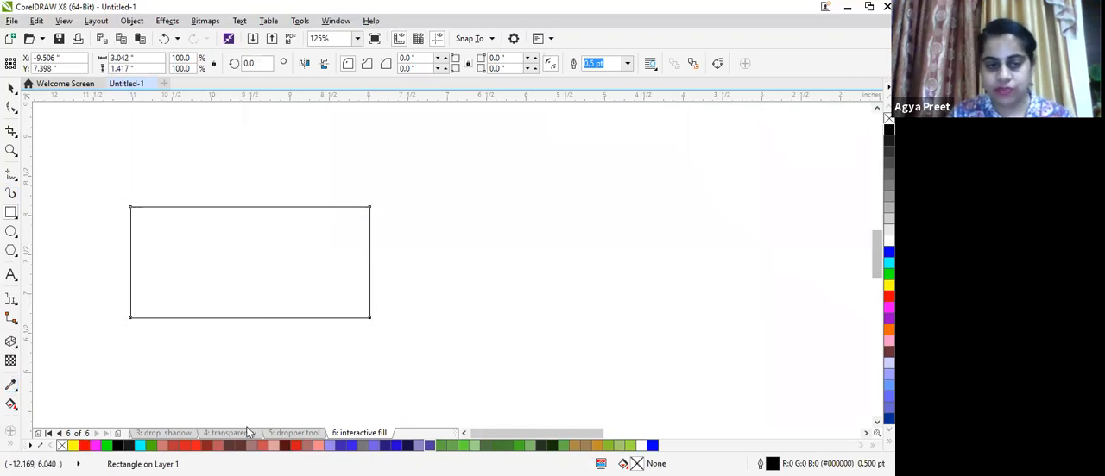
{"action": "left_click", "coordinate": [11, 387]}
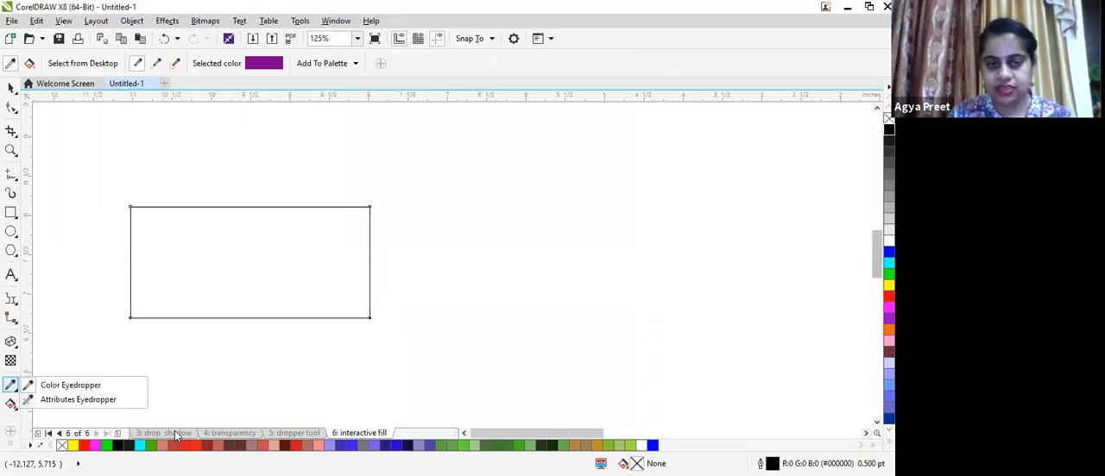
{"action": "left_click", "coordinate": [381, 434]}
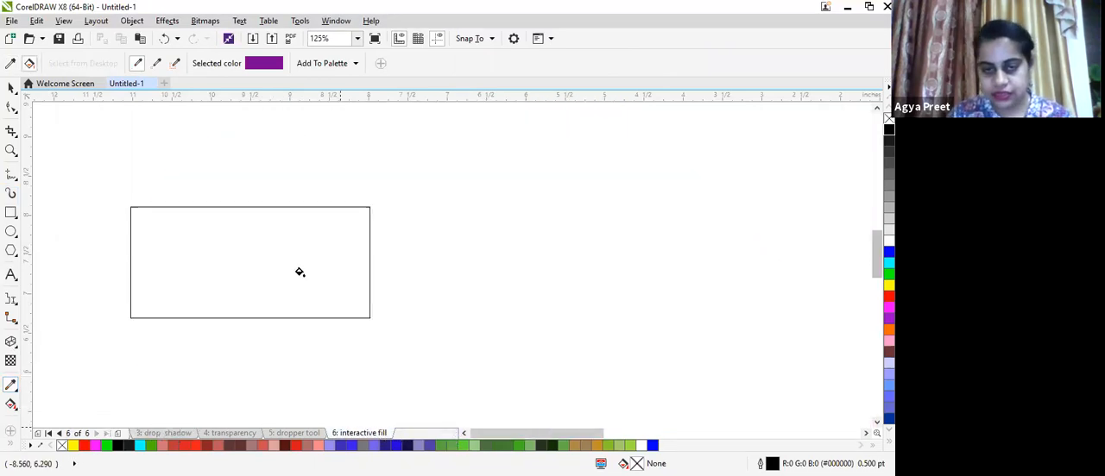
{"action": "left_click", "coordinate": [290, 263]}
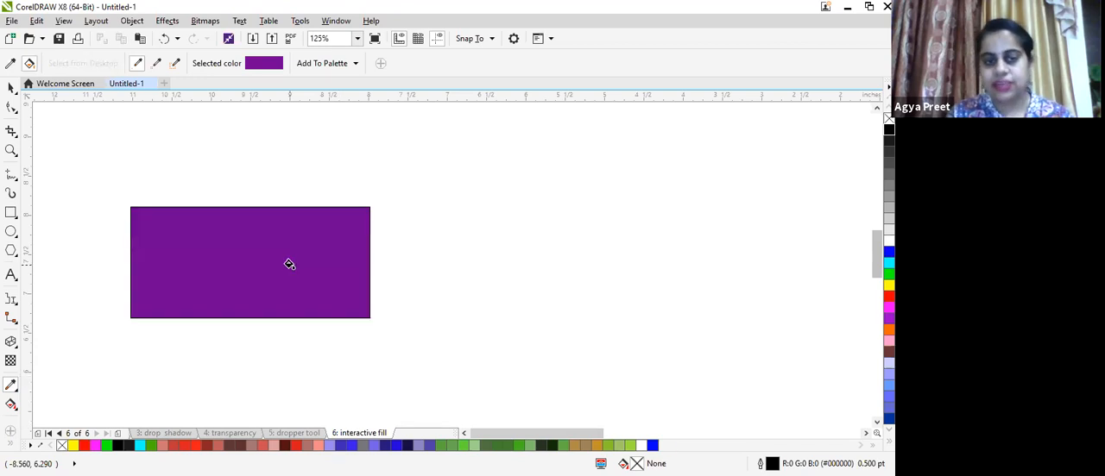
- Switch to the Interactive Fill tool and zoom in and out to survey the objects on the interactive fill page
{"action": "scroll", "coordinate": [289, 264], "scroll_direction": "up", "scroll_amount": 3}
{"action": "scroll", "coordinate": [290, 264], "scroll_direction": "down", "scroll_amount": 1}
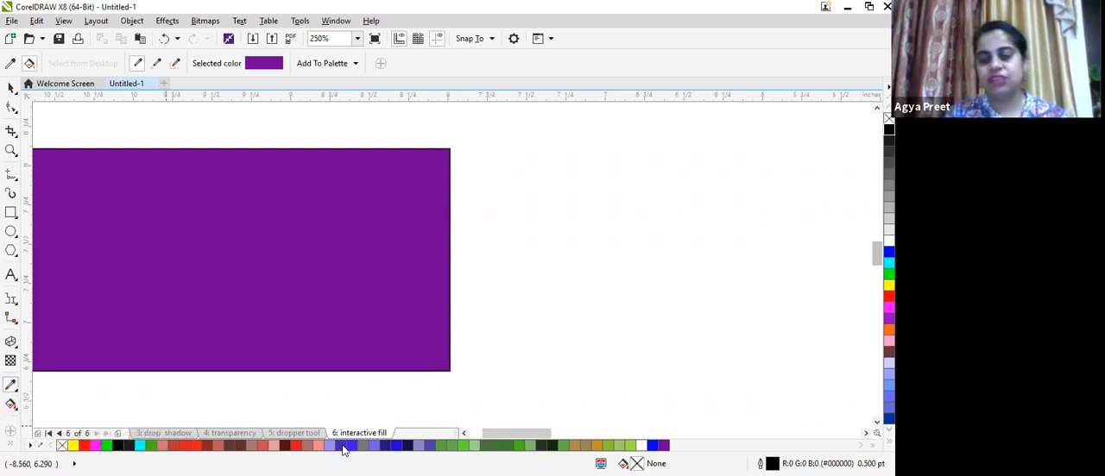
{"action": "left_click", "coordinate": [11, 405]}
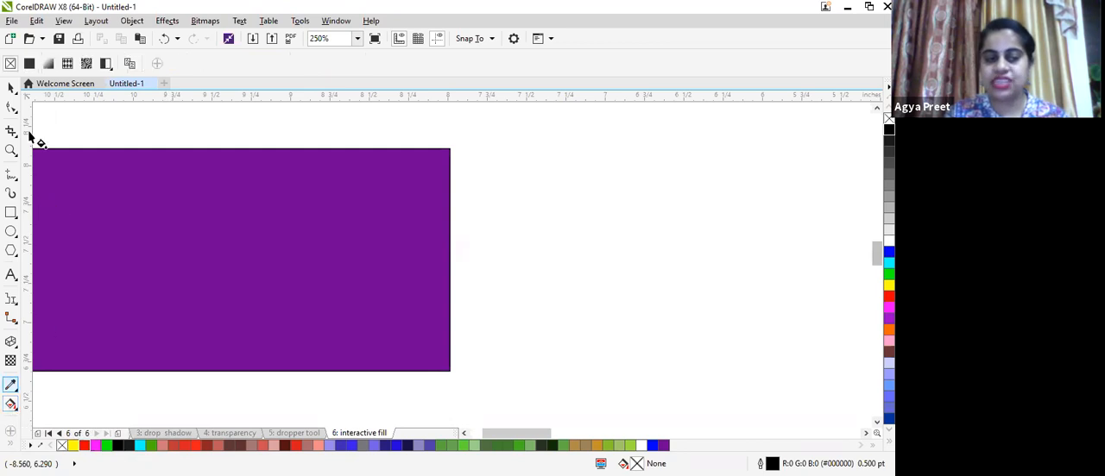
{"action": "left_click", "coordinate": [293, 433]}
{"action": "left_click", "coordinate": [371, 434]}
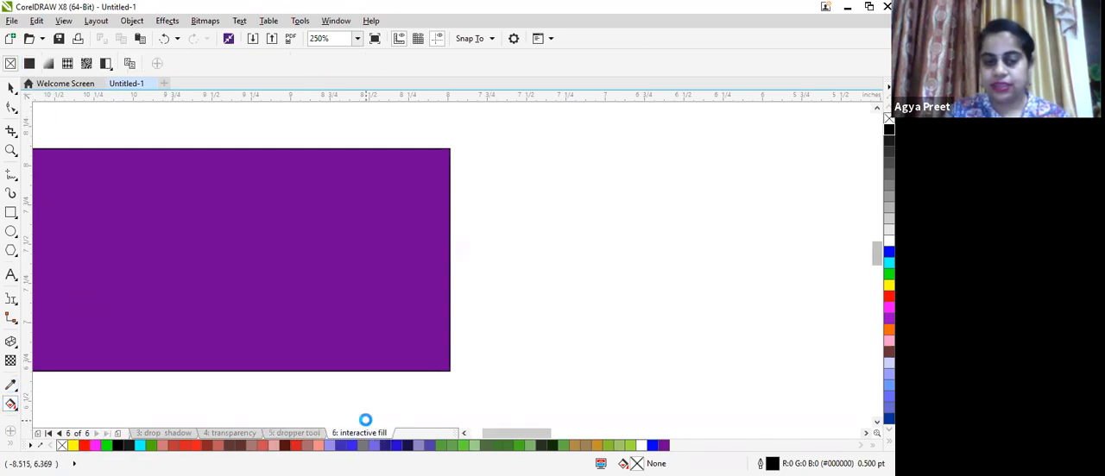
{"action": "scroll", "coordinate": [362, 427], "scroll_direction": "down", "scroll_amount": 6}
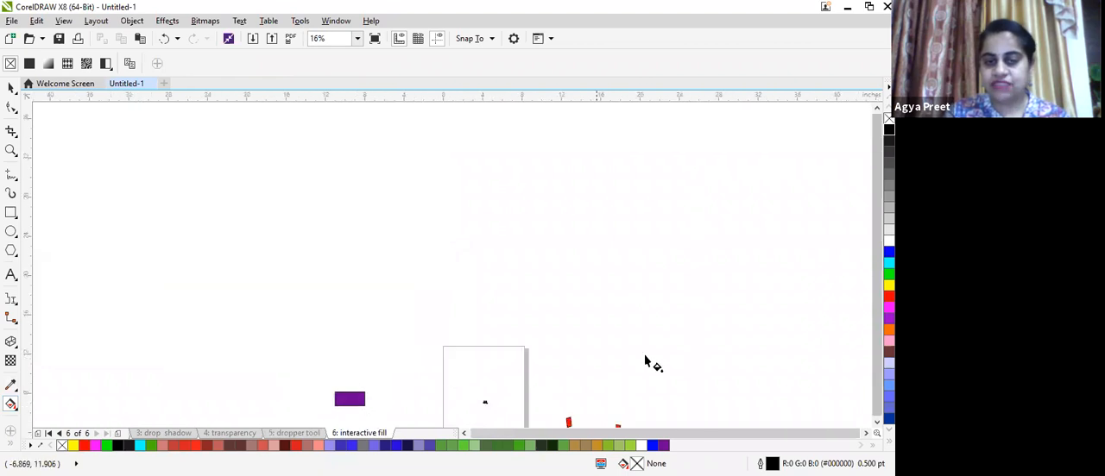
{"action": "scroll", "coordinate": [644, 361], "scroll_direction": "up", "scroll_amount": 2}
{"action": "scroll", "coordinate": [644, 361], "scroll_direction": "down", "scroll_amount": 3}
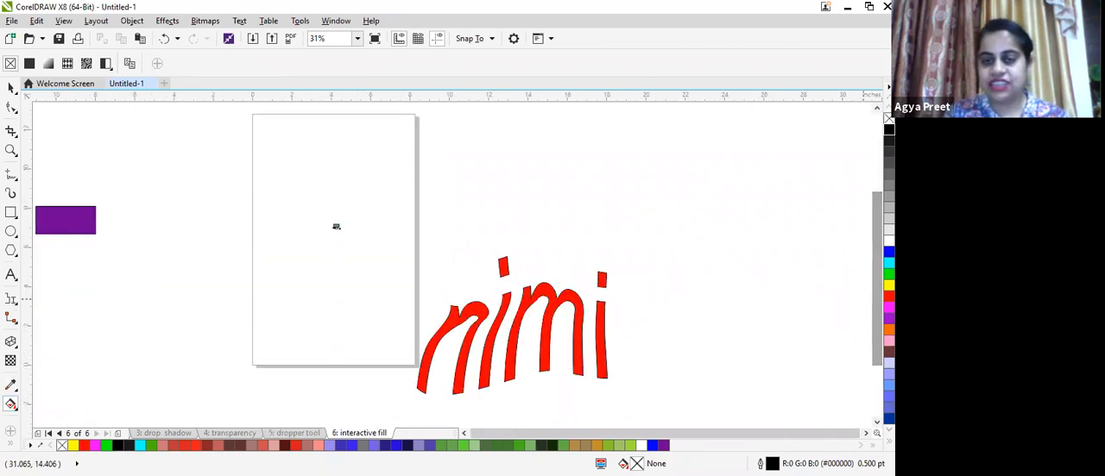
{"action": "scroll", "coordinate": [335, 226], "scroll_direction": "down", "scroll_amount": 1}
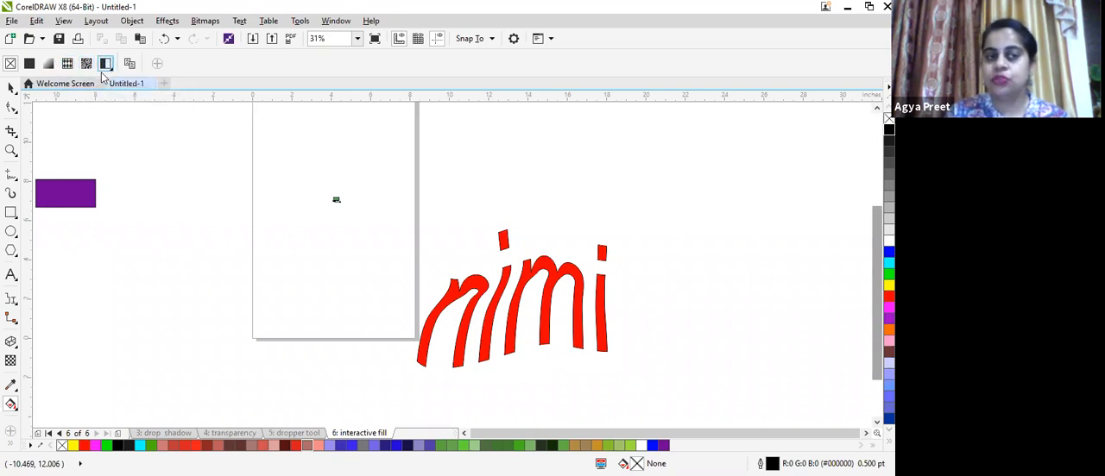
{"action": "scroll", "coordinate": [226, 179], "scroll_direction": "up", "scroll_amount": 2}
{"action": "scroll", "coordinate": [229, 183], "scroll_direction": "down", "scroll_amount": 2}
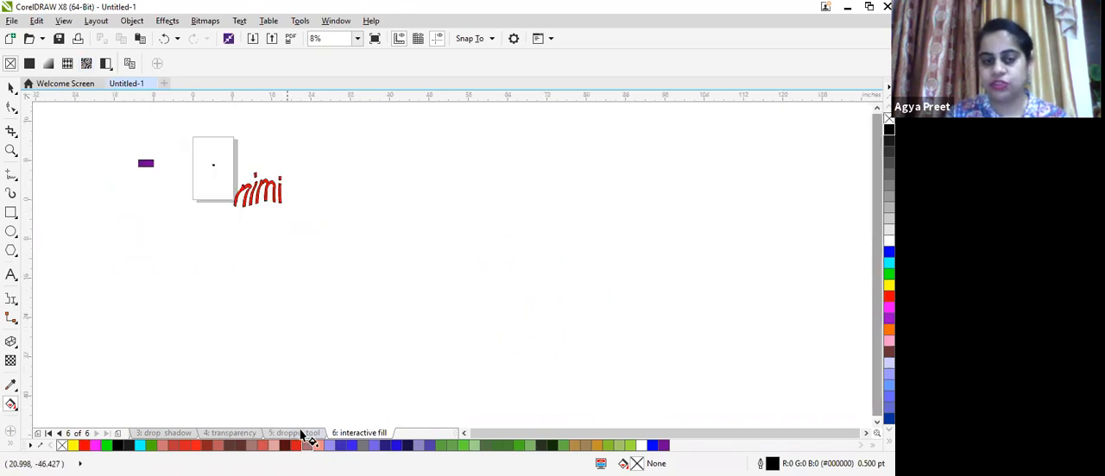